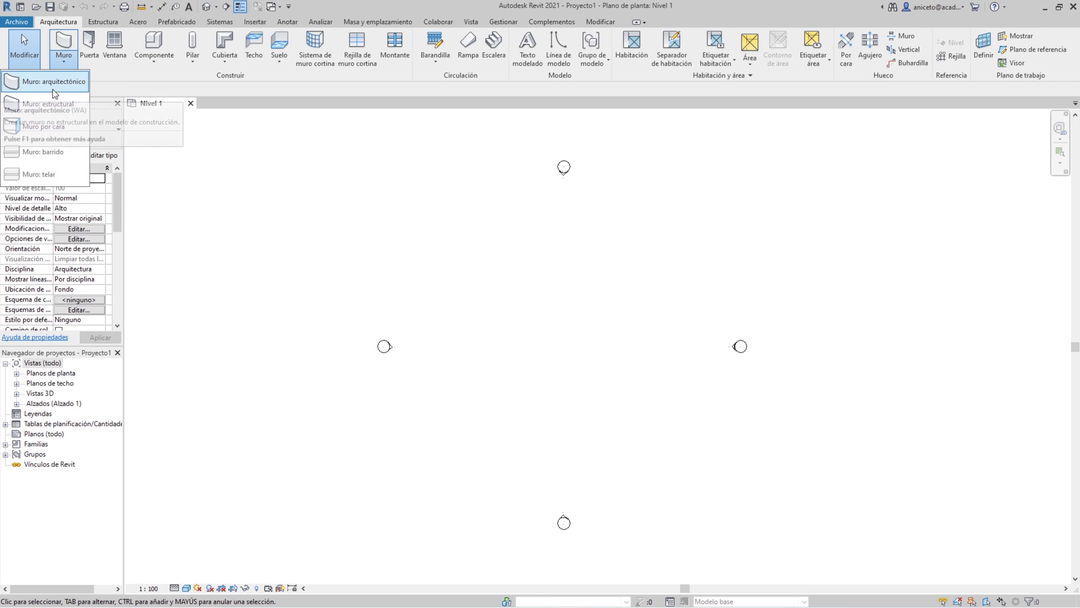
Start an architectural wall on Nivel 1 using the curtain wall type Muro cortina - 300 x 200 cm.
key(Escape)
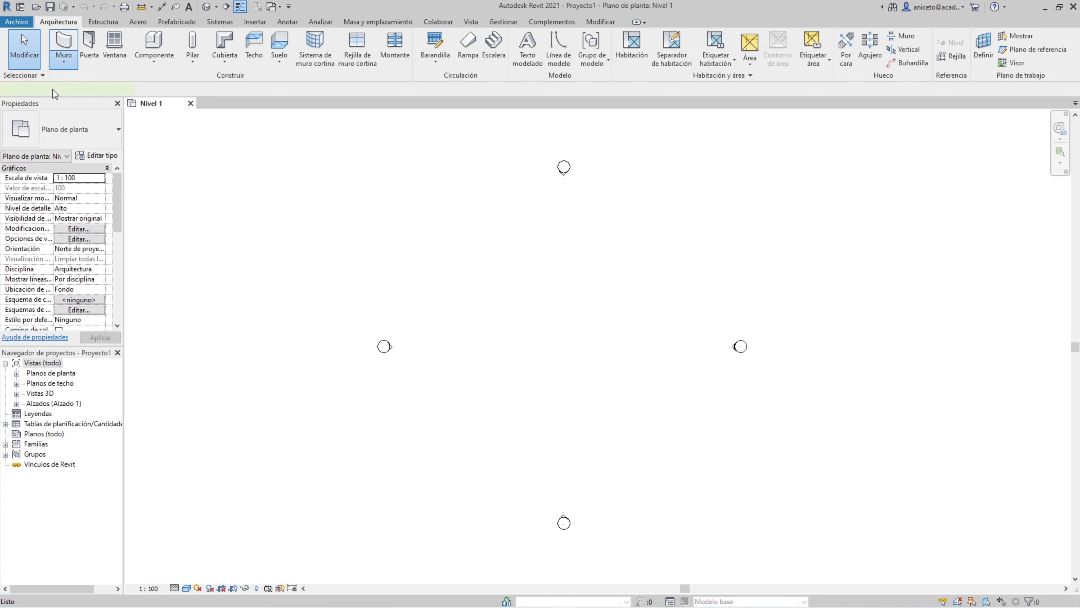
key(w)
key(a)
click(80, 121)
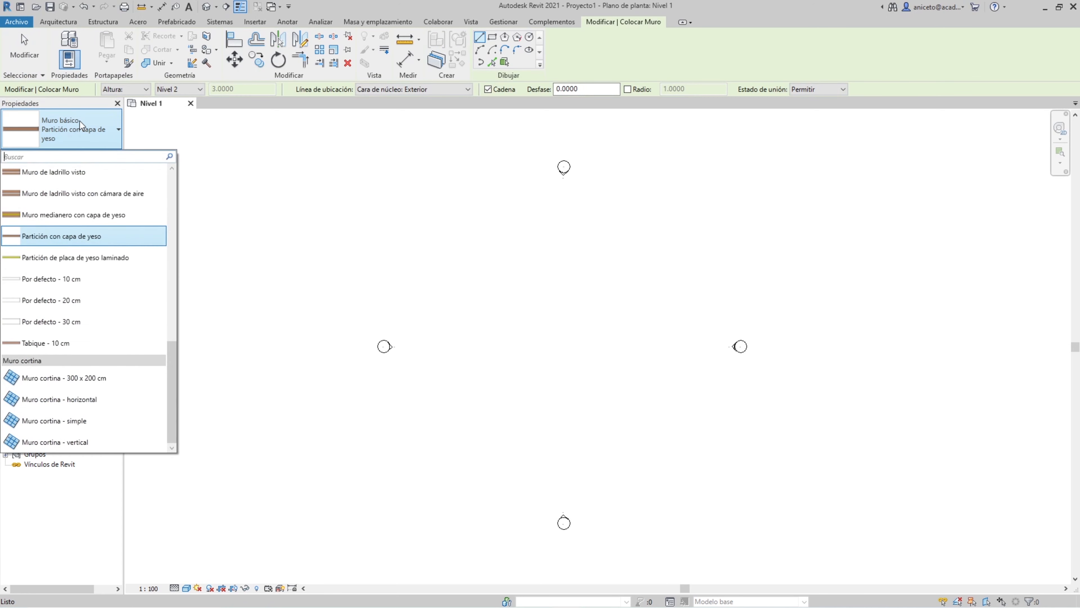
drag(175, 361, 160, 186)
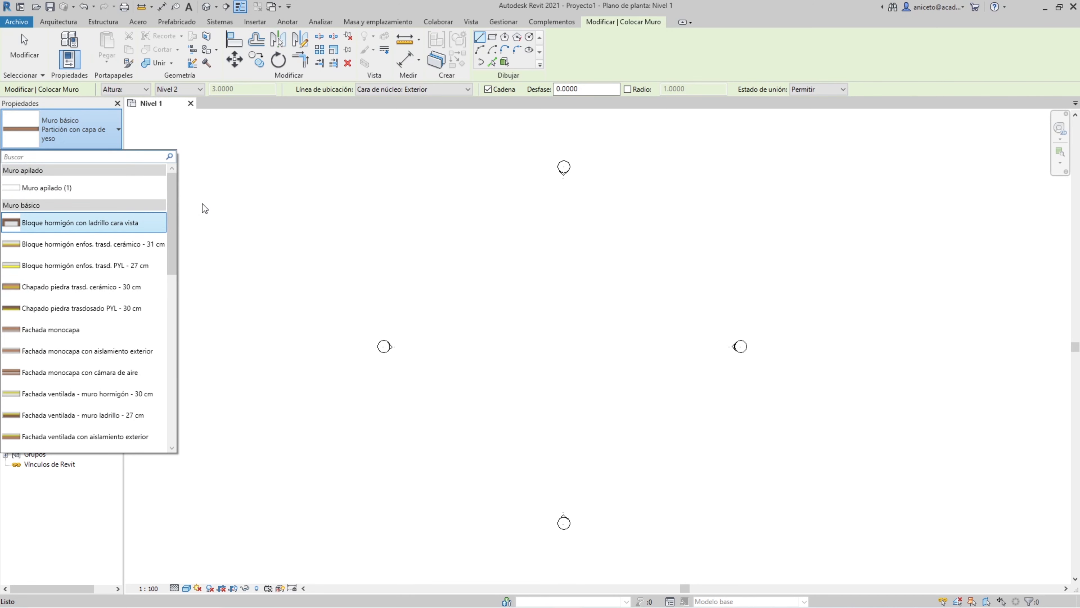
drag(175, 203, 169, 372)
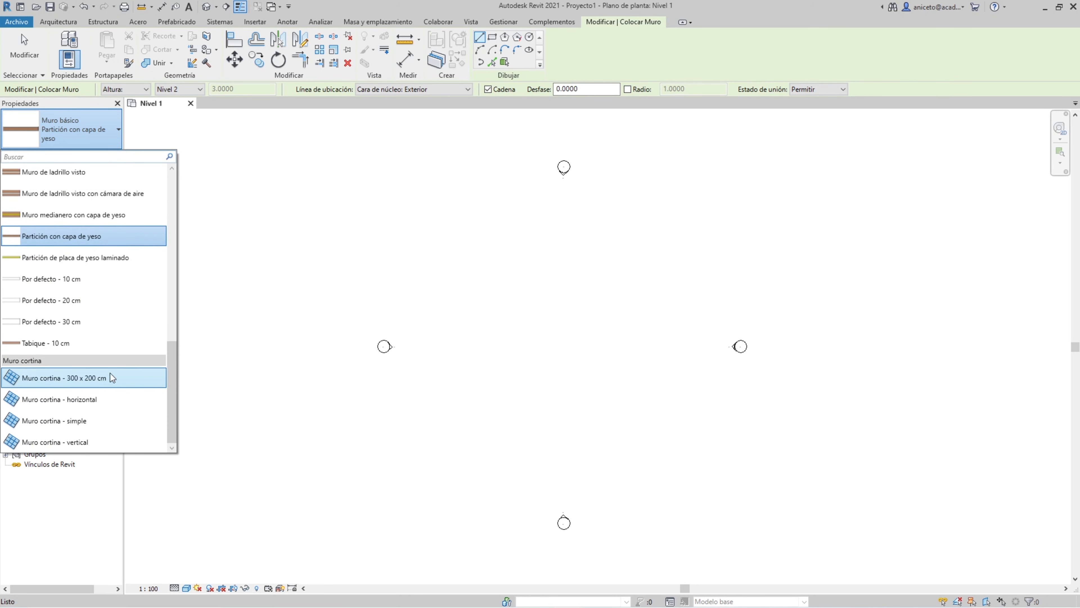
click(37, 384)
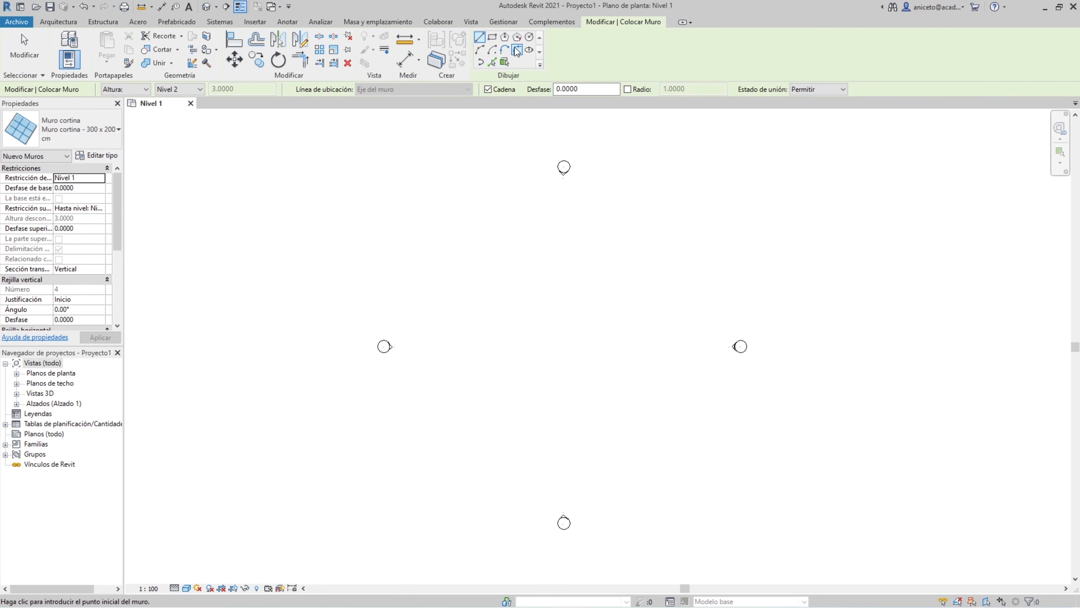
Draw a straight horizontal curtain wall about 25.1 m long between the west and east elevation markers.
click(426, 348)
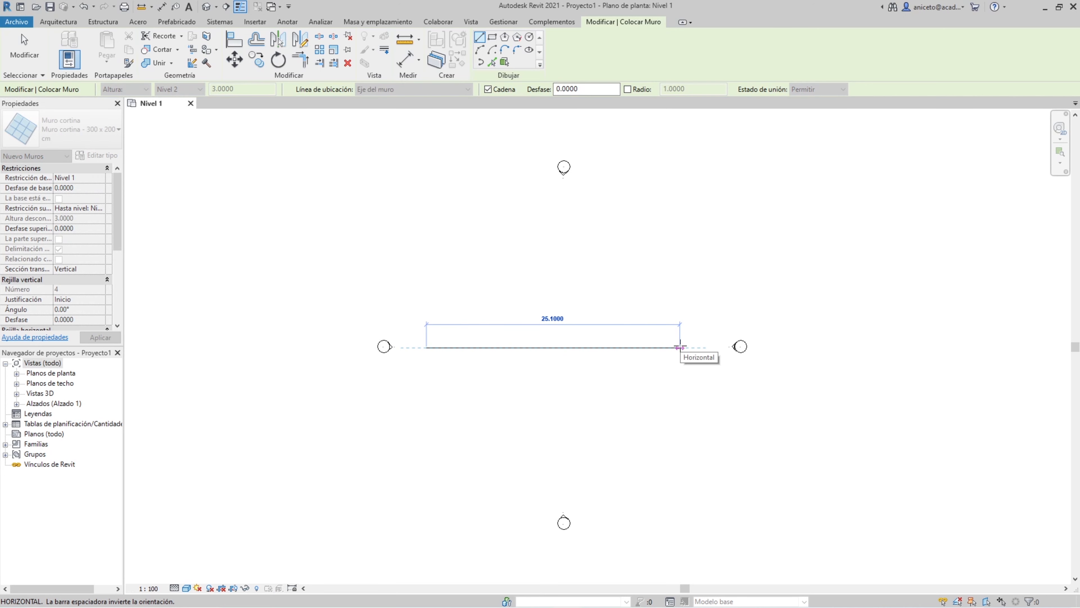
click(680, 346)
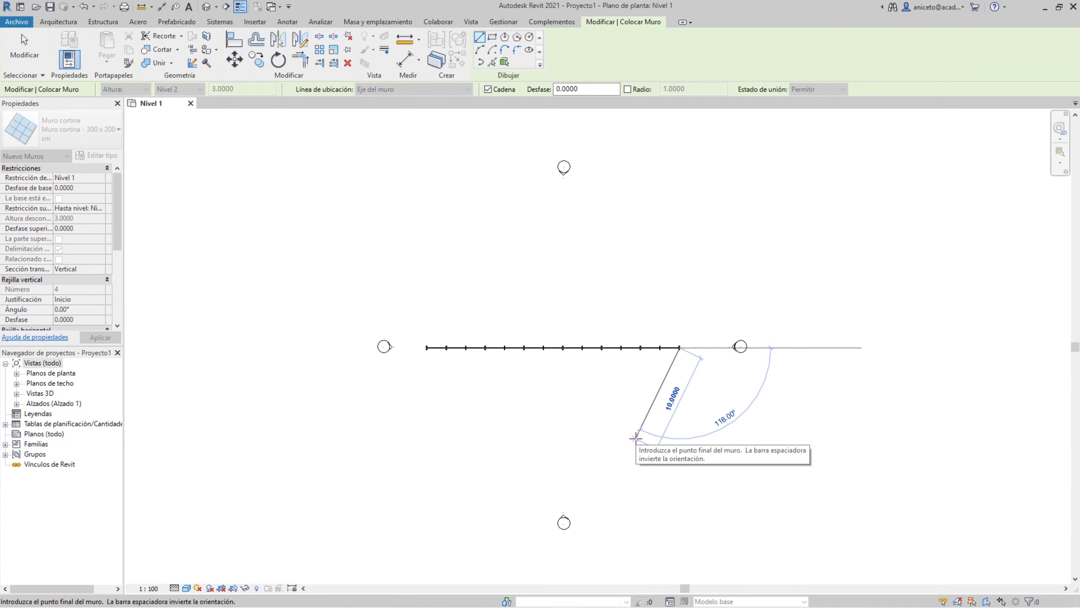
key(Escape)
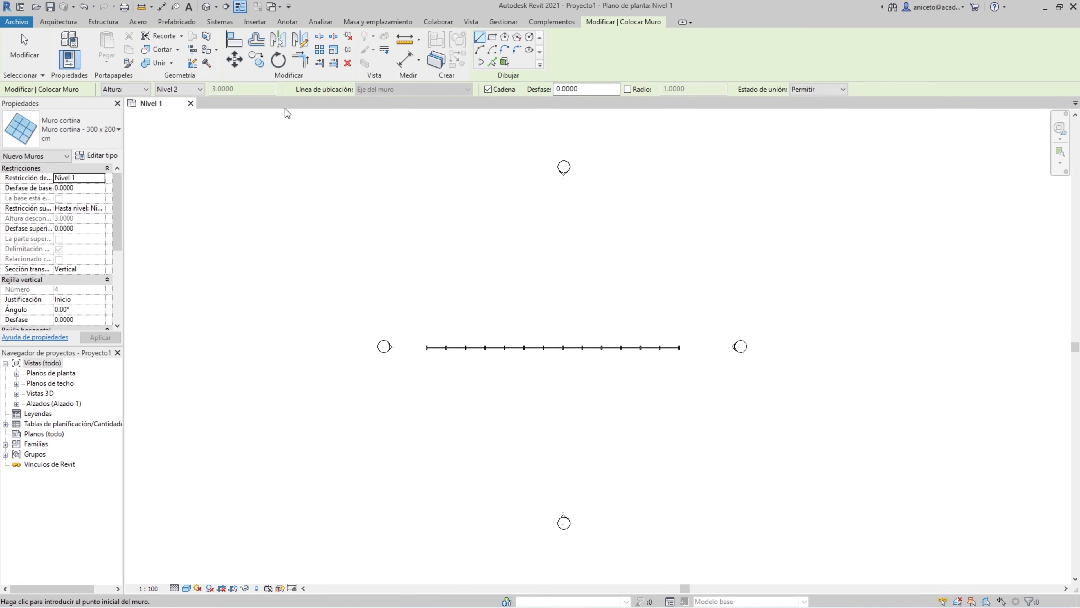
In the default 3D view, stretch the top of the curtain wall upward until it is five panel rows high.
click(207, 6)
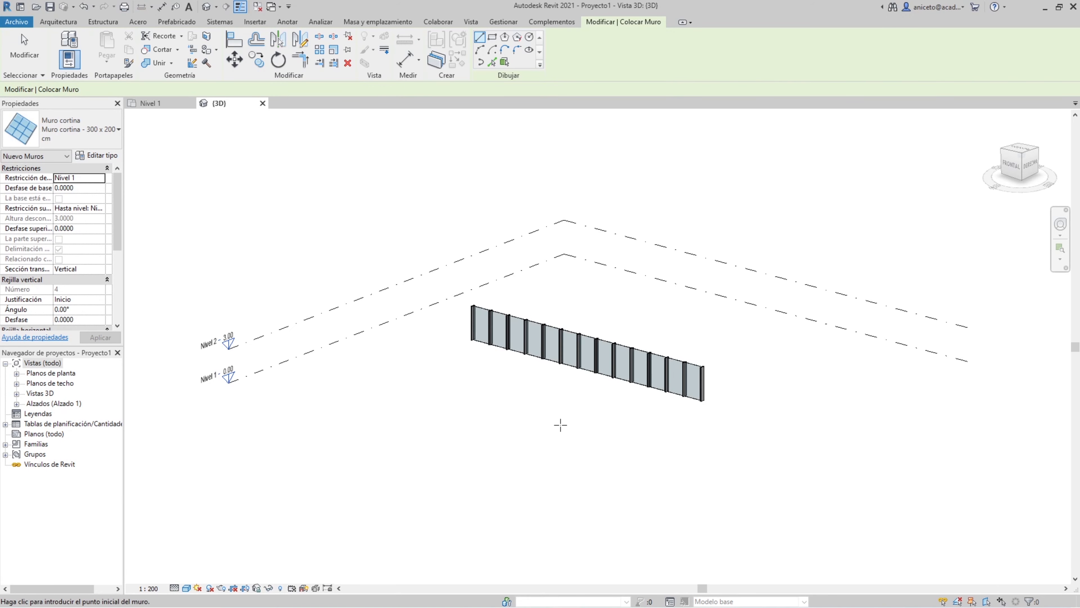
shift+middle_drag(525, 454, 545, 403)
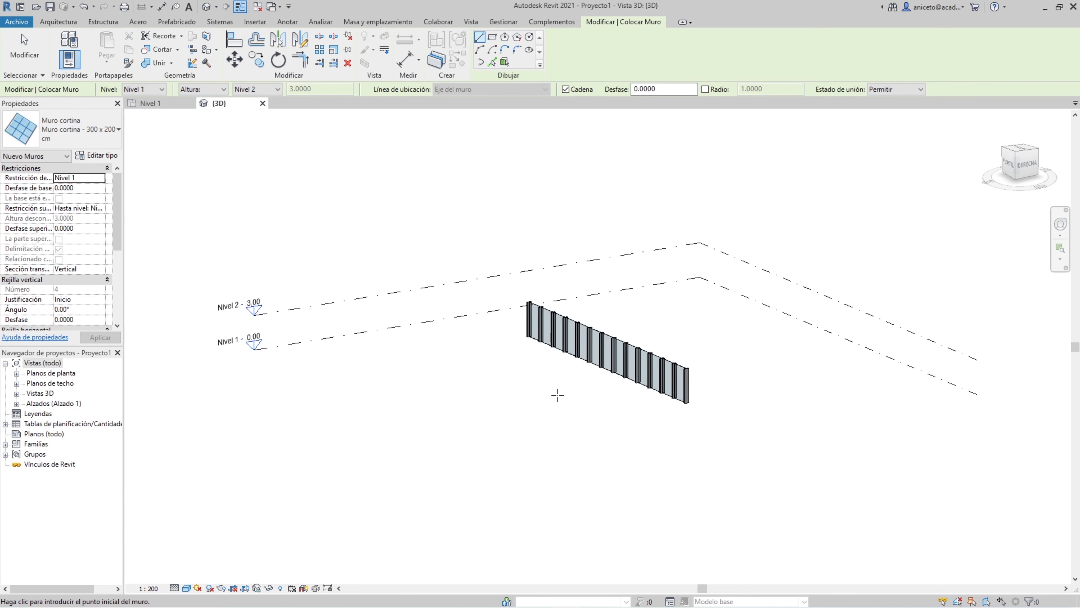
scroll(580, 340, up, 3)
key(Escape)
click(581, 334)
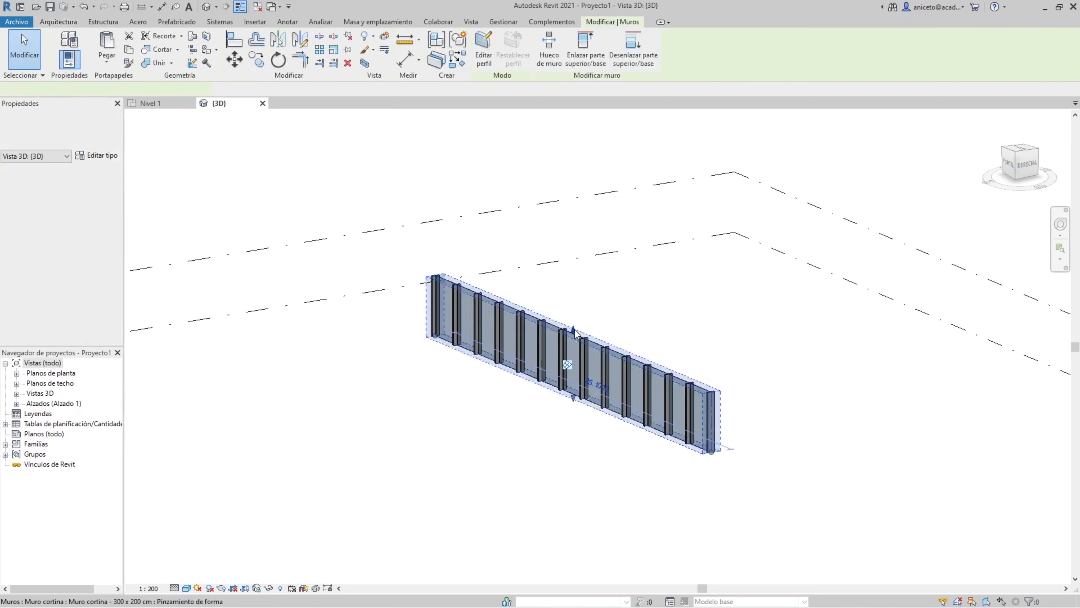
drag(520, 140, 520, 136)
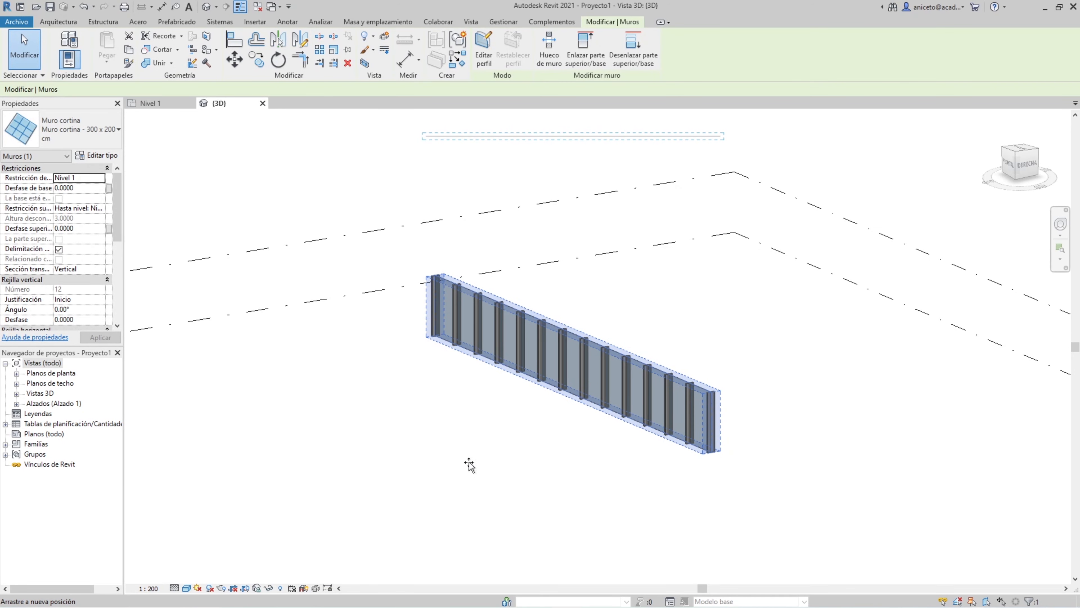
click(458, 498)
shift+middle_drag(433, 468, 718, 466)
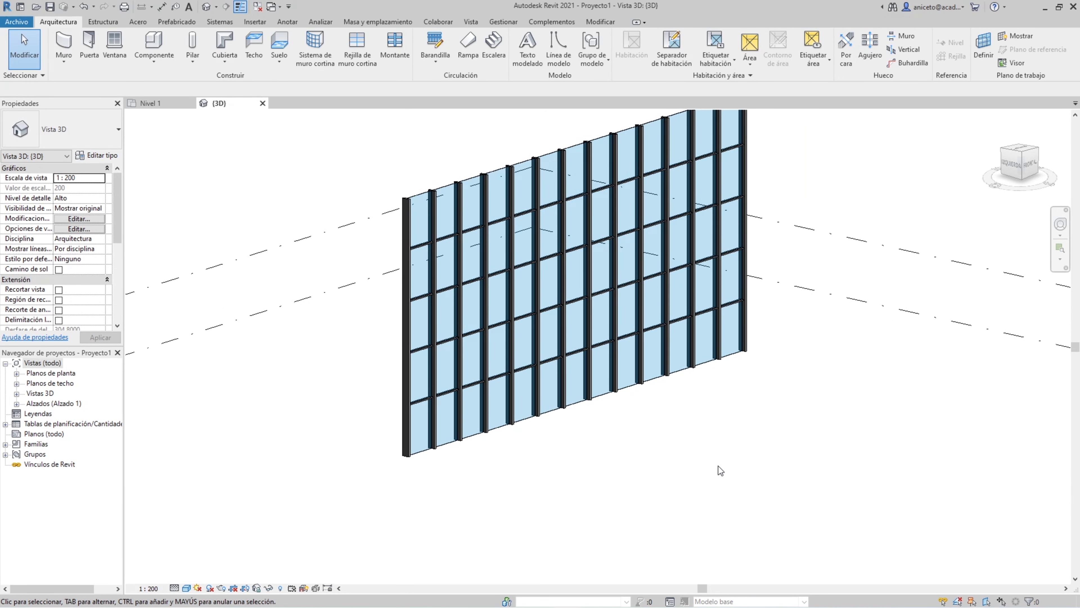
middle_drag(587, 429, 588, 449)
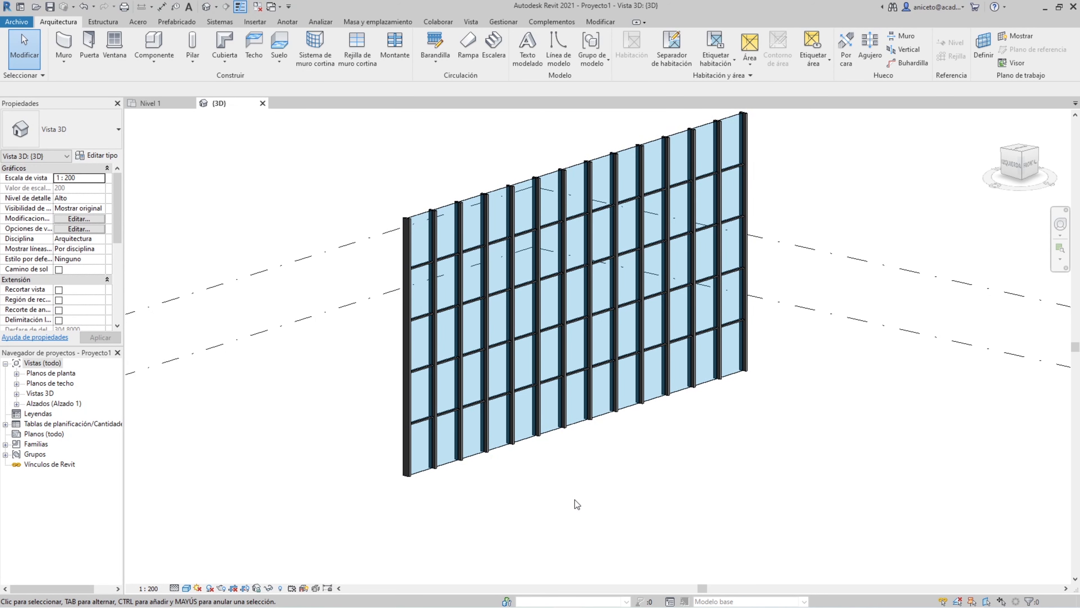
Select the first glazed panel in the curtain wall's top row and check its element category.
scroll(392, 186, up, 8)
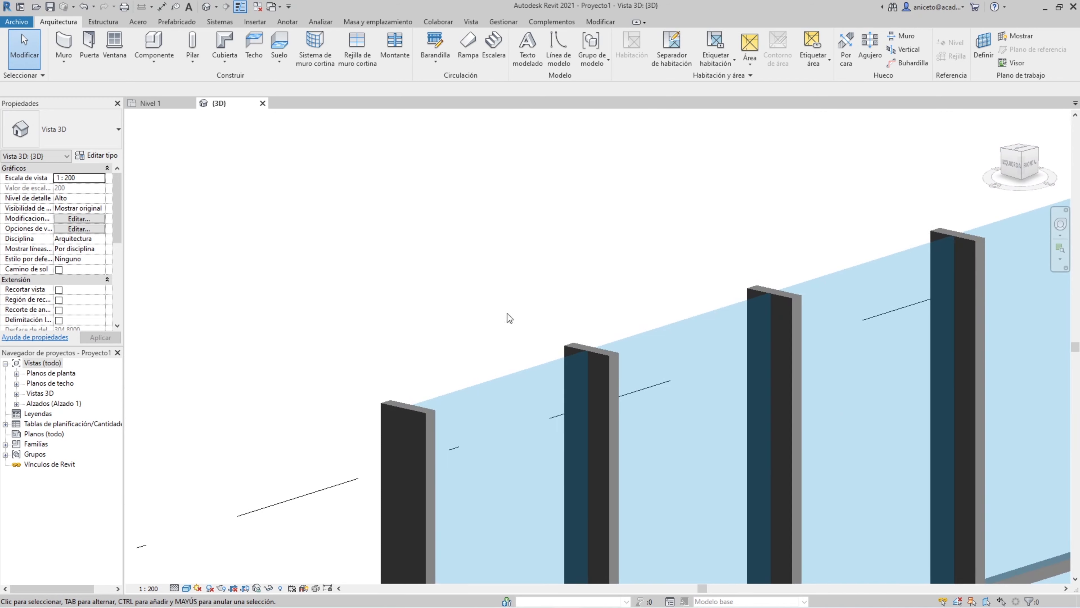
key(Tab)
click(520, 372)
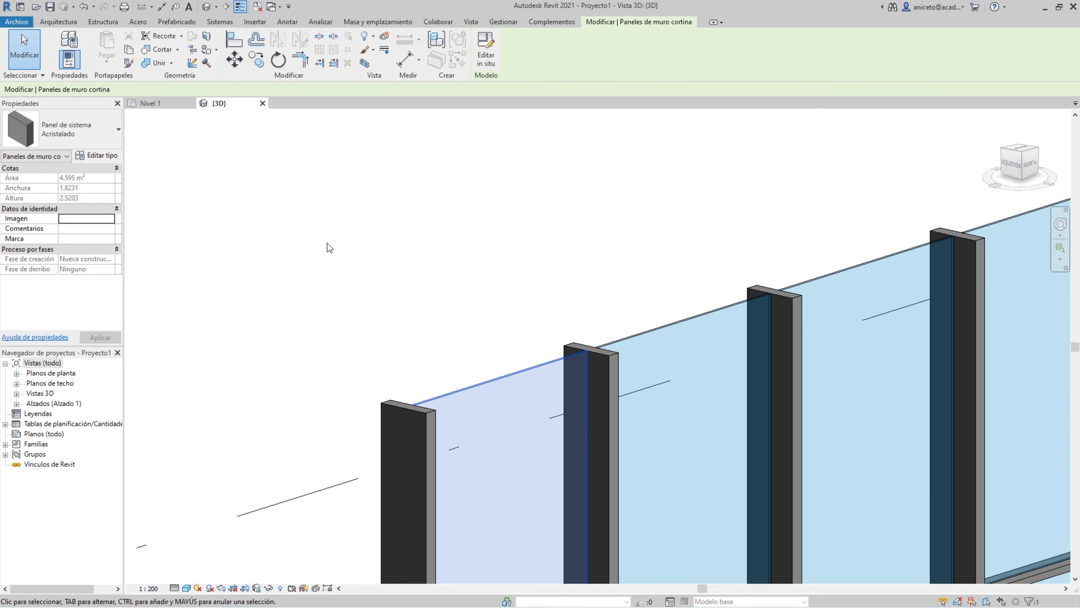
click(48, 156)
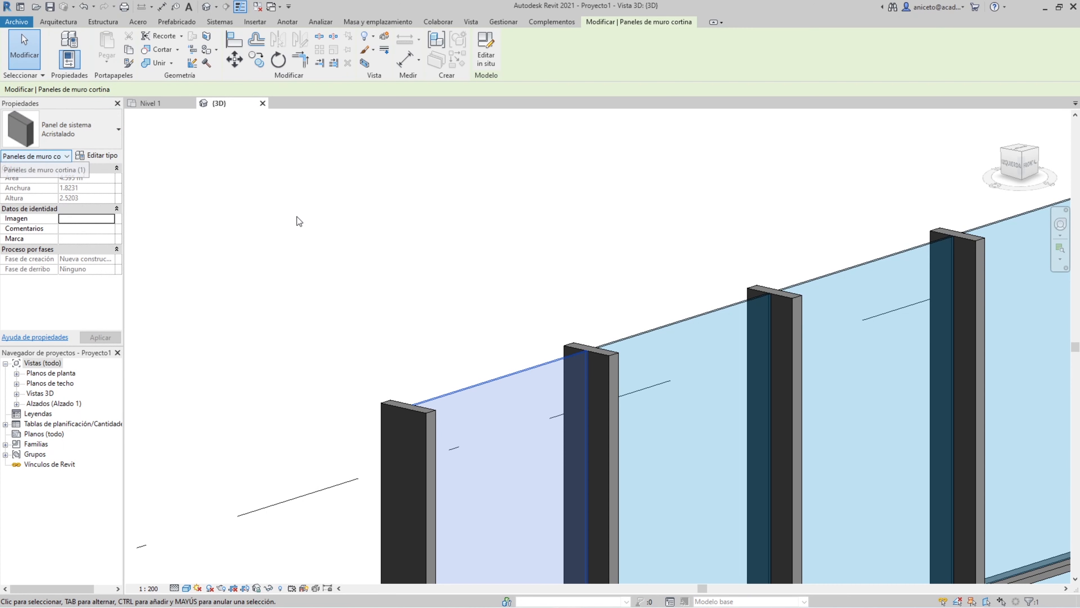
click(646, 259)
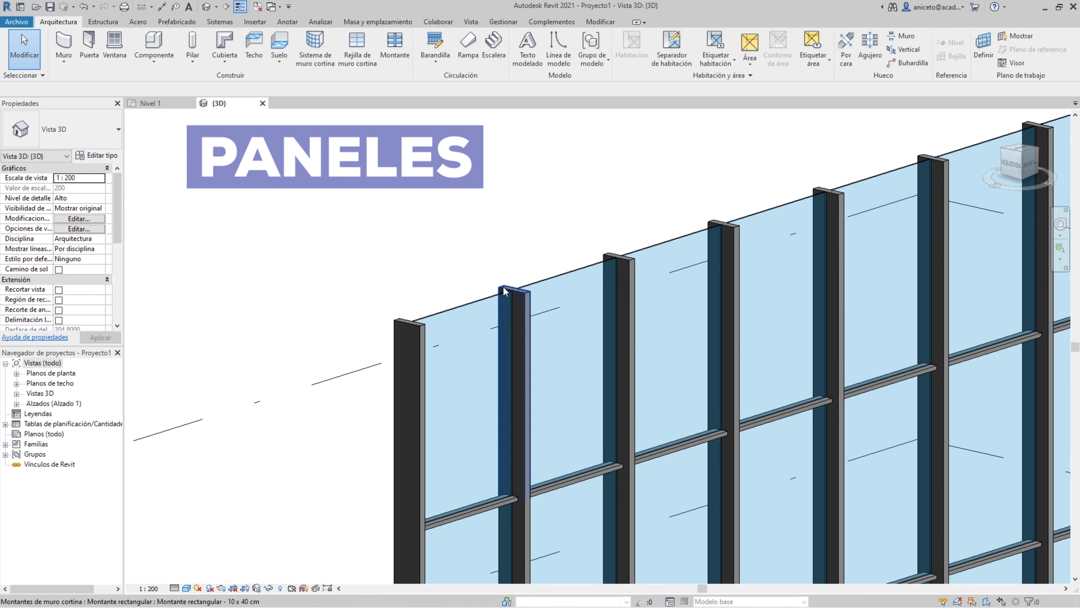
Select the upper segment of the second vertical mullion and check its element category.
click(504, 291)
scroll(508, 258, down, 3)
scroll(480, 430, up, 1)
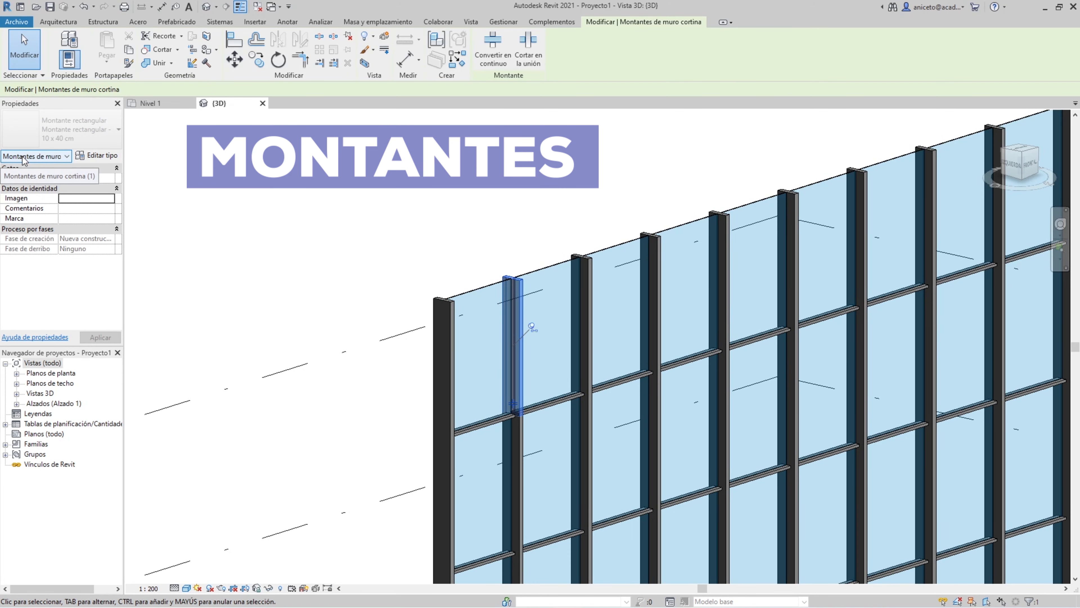
scroll(432, 249, down, 1)
click(432, 247)
scroll(430, 243, down, 3)
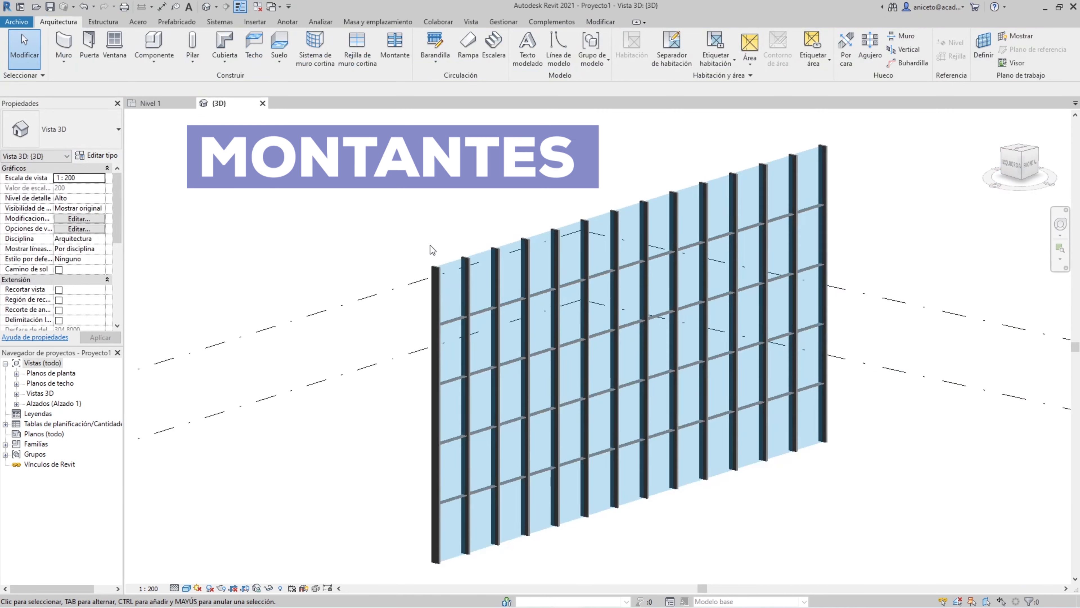
Delete the top segment of the second vertical mullion and the two horizontal mullions beneath the first two top-row panels.
scroll(431, 246, up, 4)
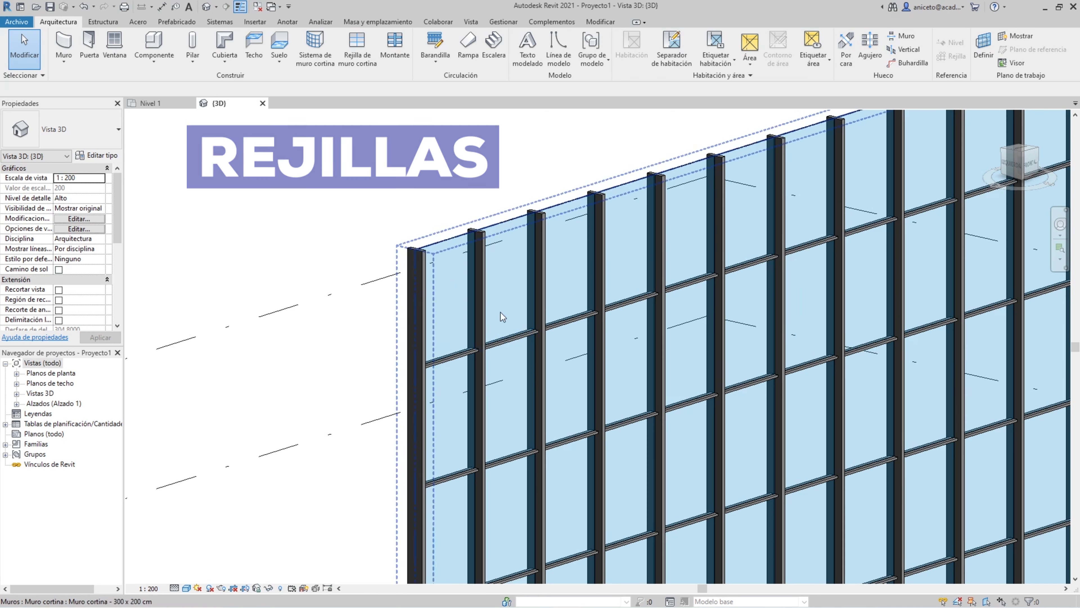
click(487, 305)
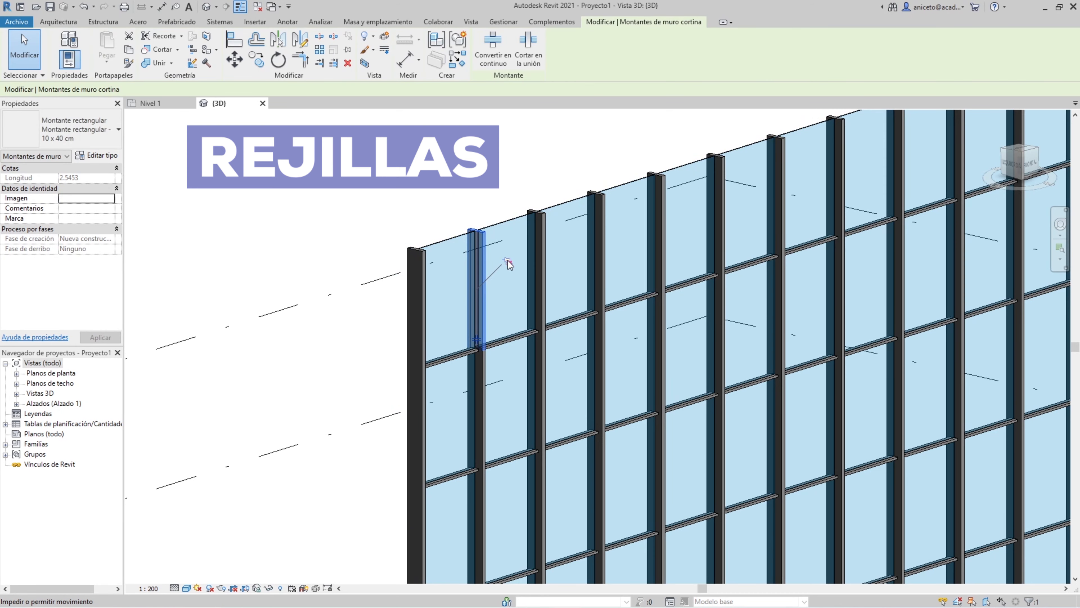
key(Delete)
click(496, 340)
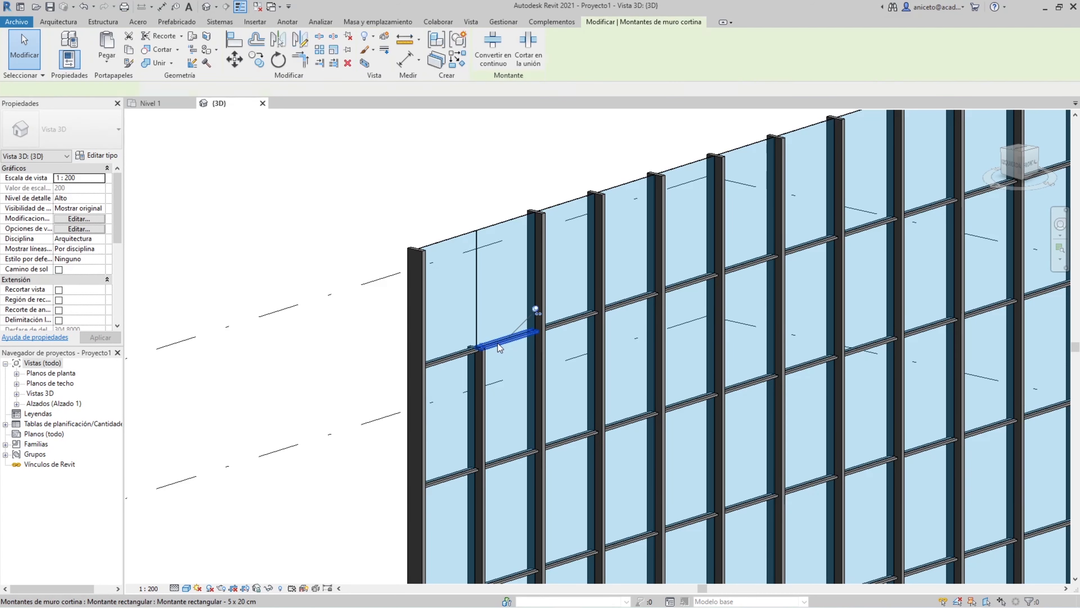
key(Delete)
click(449, 358)
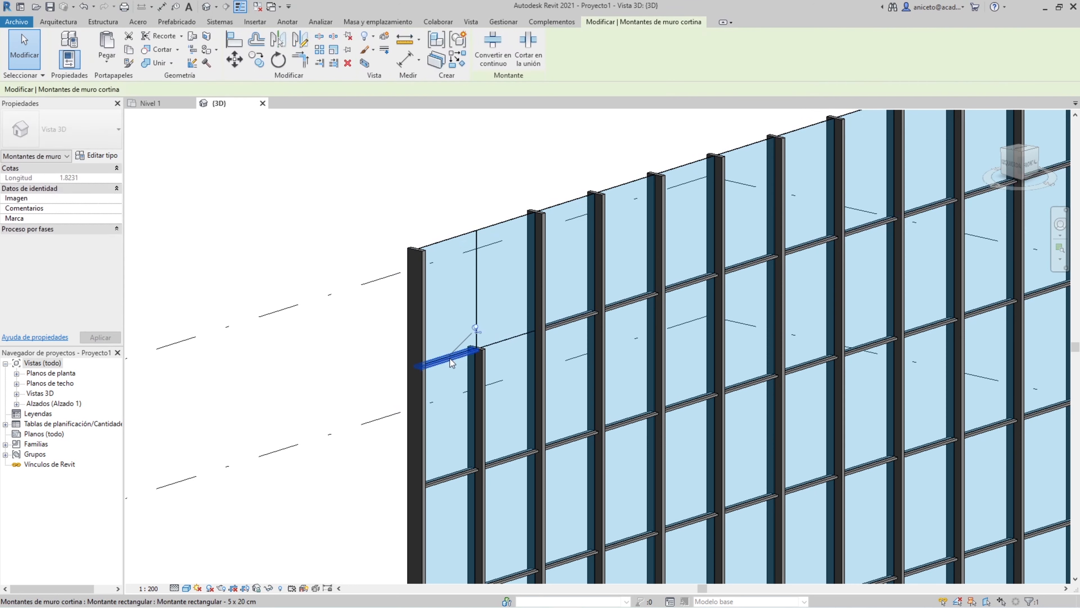
click(476, 328)
key(Delete)
key(Escape)
scroll(454, 338, up, 4)
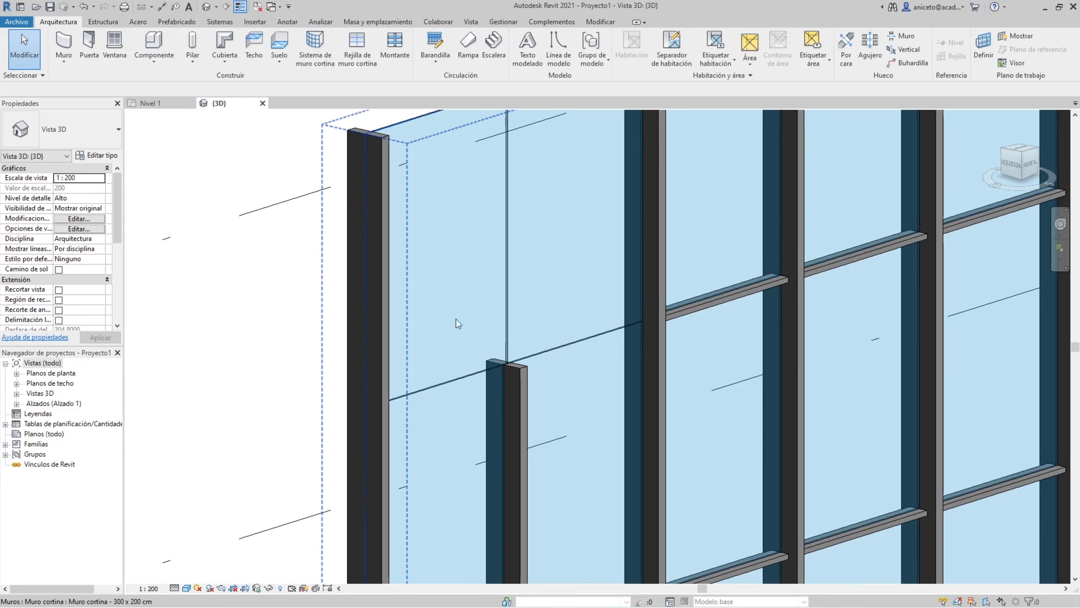
Select the exposed horizontal curtain grid line where the mullions were removed and inspect it.
click(560, 349)
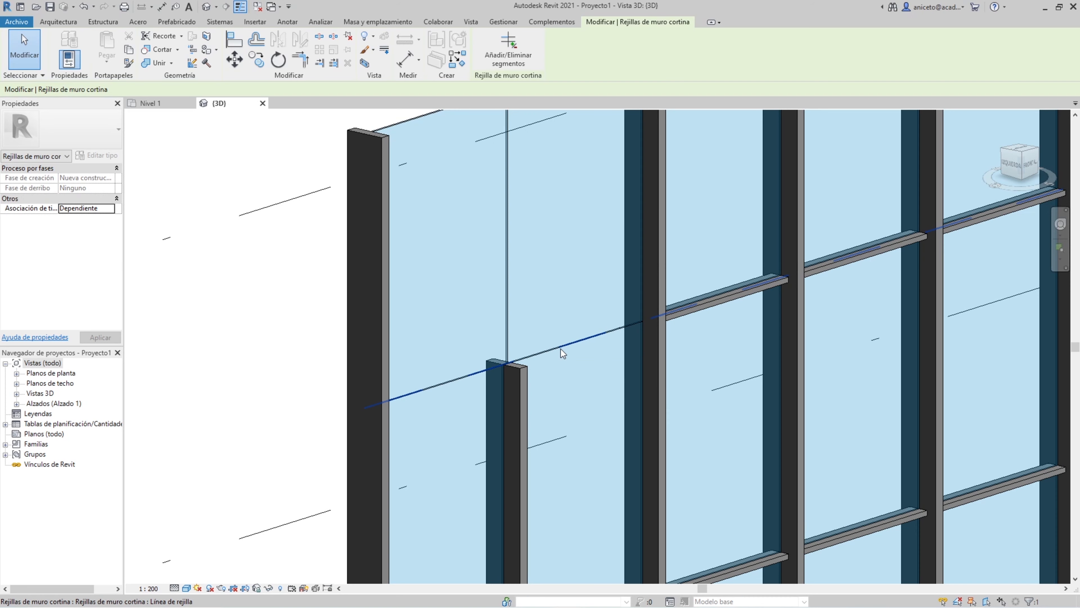
scroll(557, 353, down, 3)
key(Escape)
scroll(393, 251, down, 2)
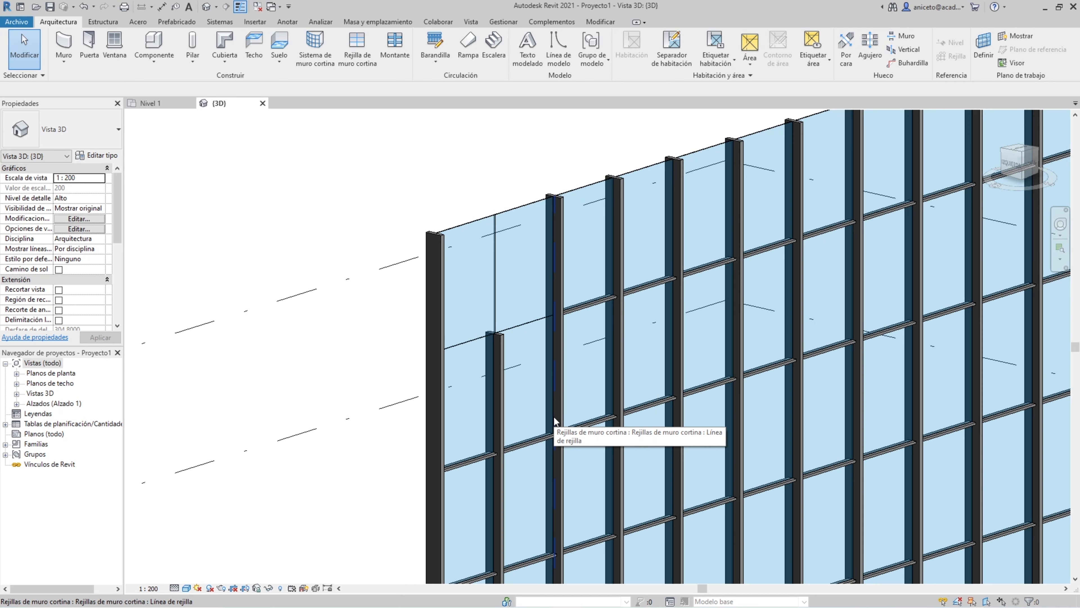
Try to delete the second glazed panel in the top row and review the types it can be swapped for.
key(Tab)
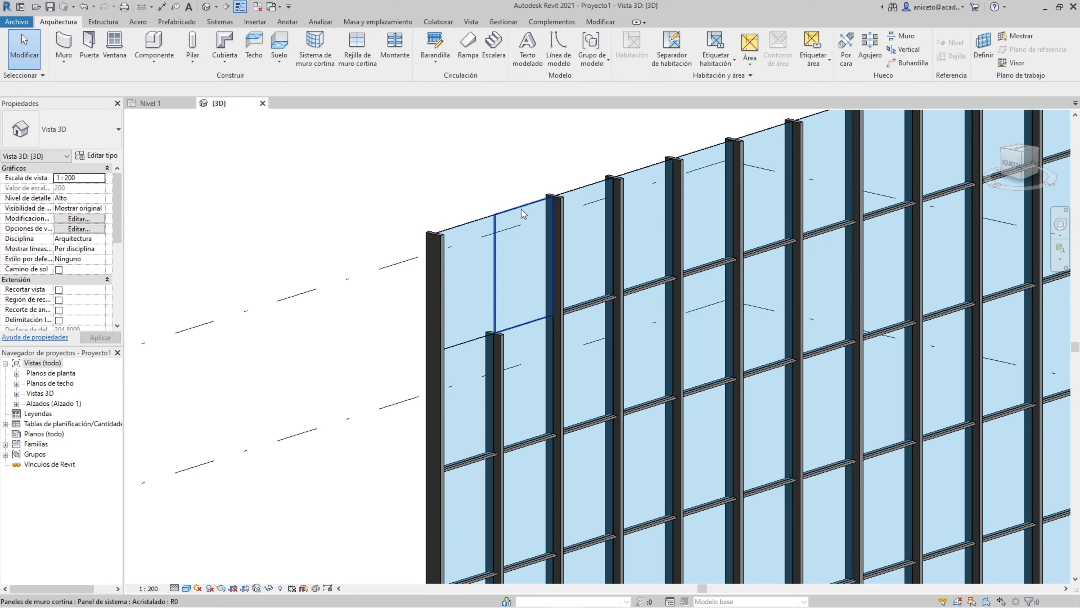
click(522, 210)
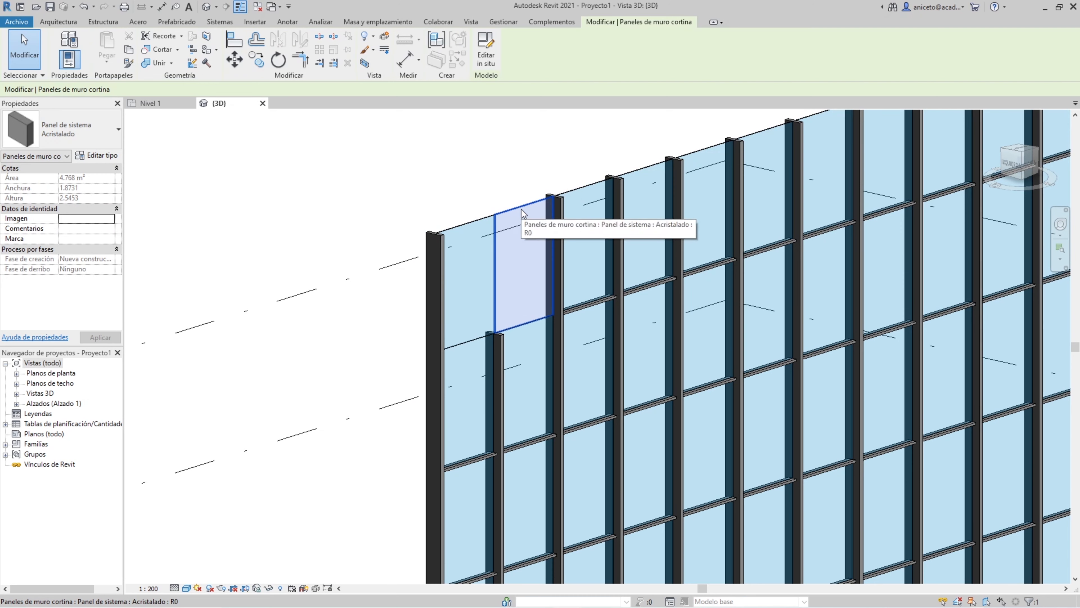
right_click(514, 215)
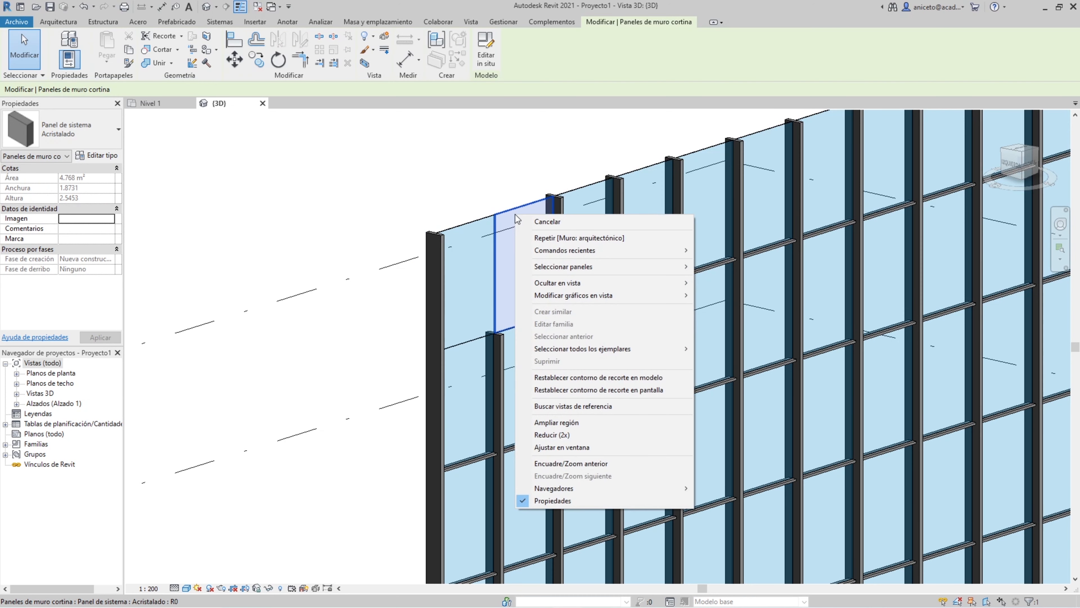
click(539, 361)
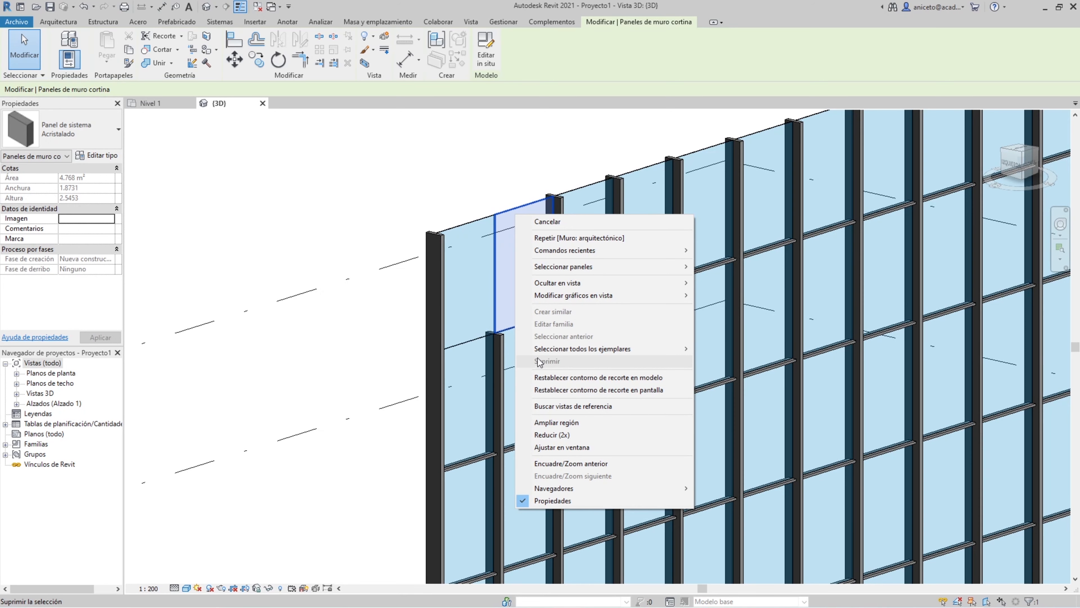
click(498, 190)
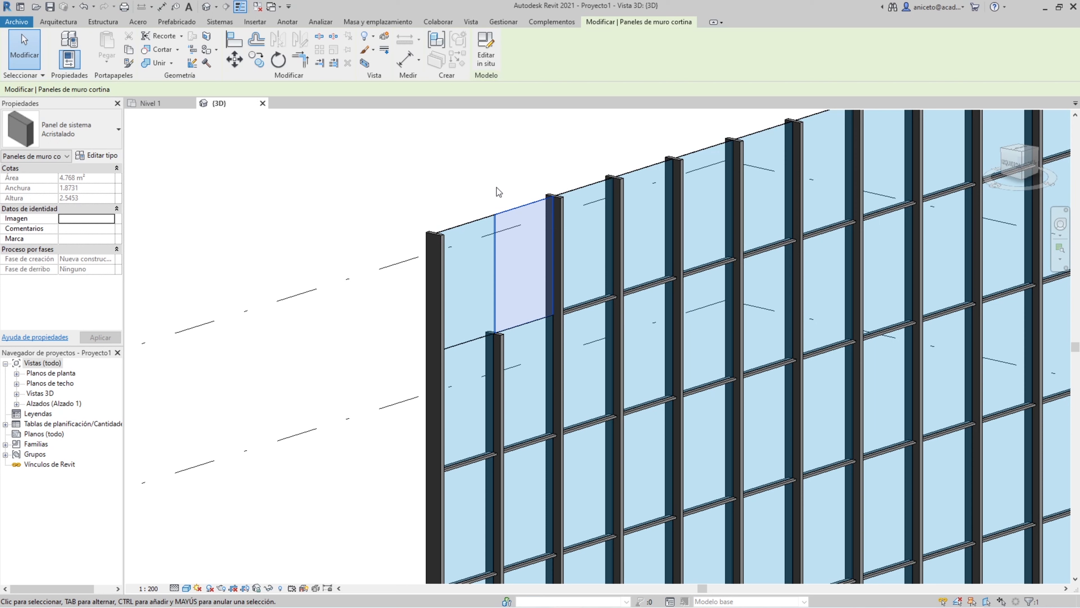
click(104, 137)
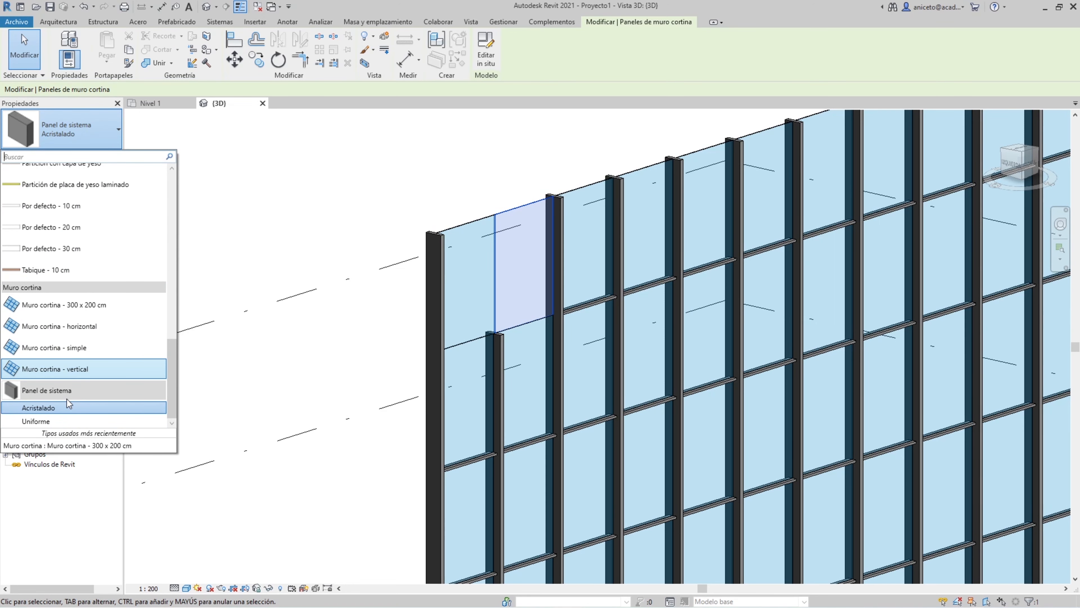
click(317, 358)
Delete the entire curtain wall from the model.
scroll(356, 268, down, 4)
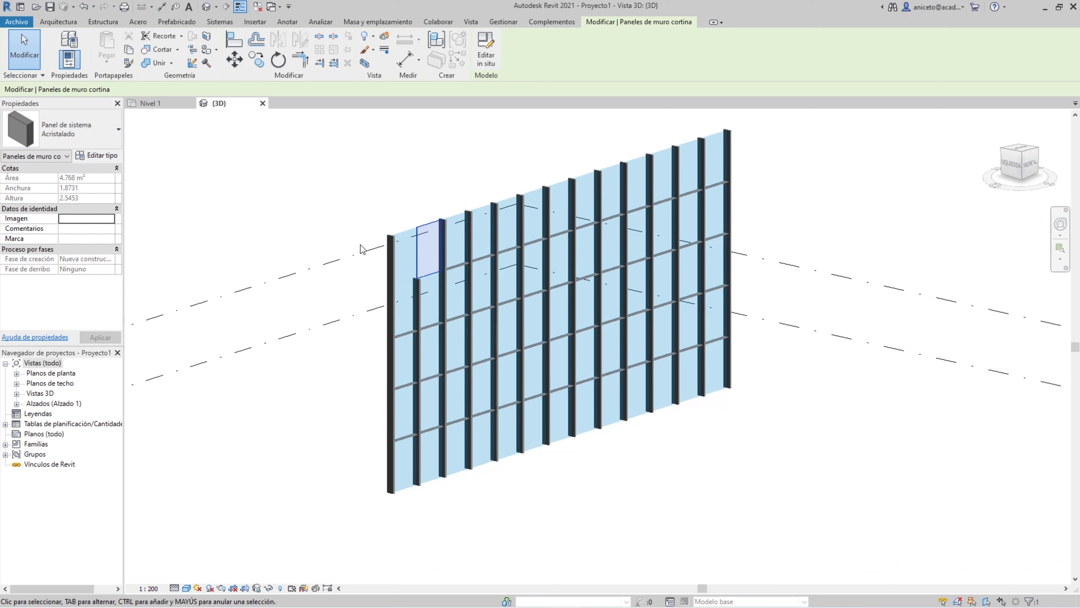
click(471, 206)
key(Delete)
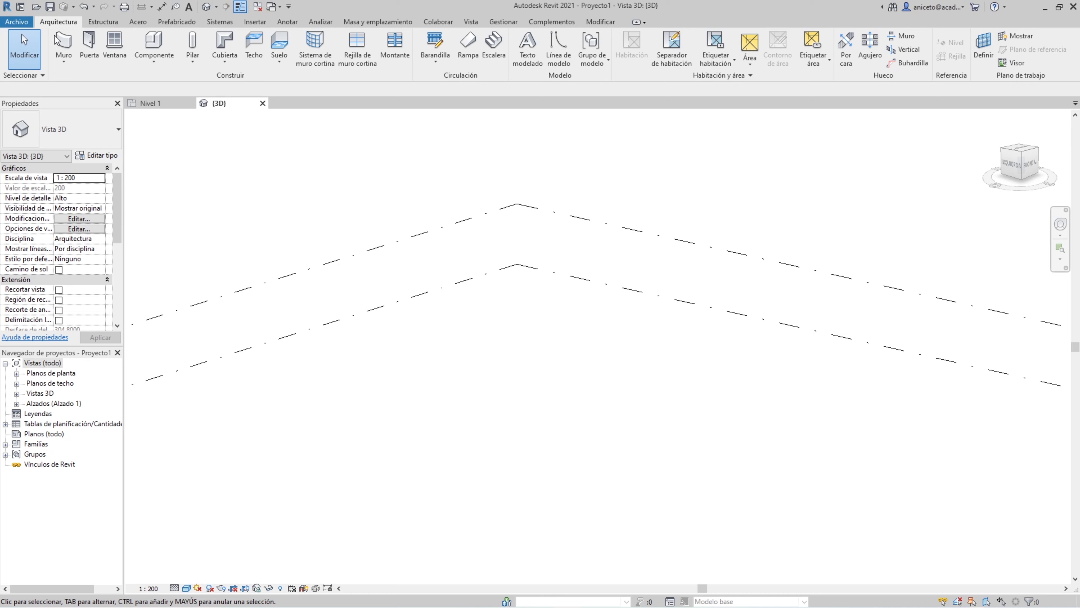
Draw an architectural wall of type Muro cortina - simple, about 29.3 m long, below the level lines in the 3D view.
click(64, 60)
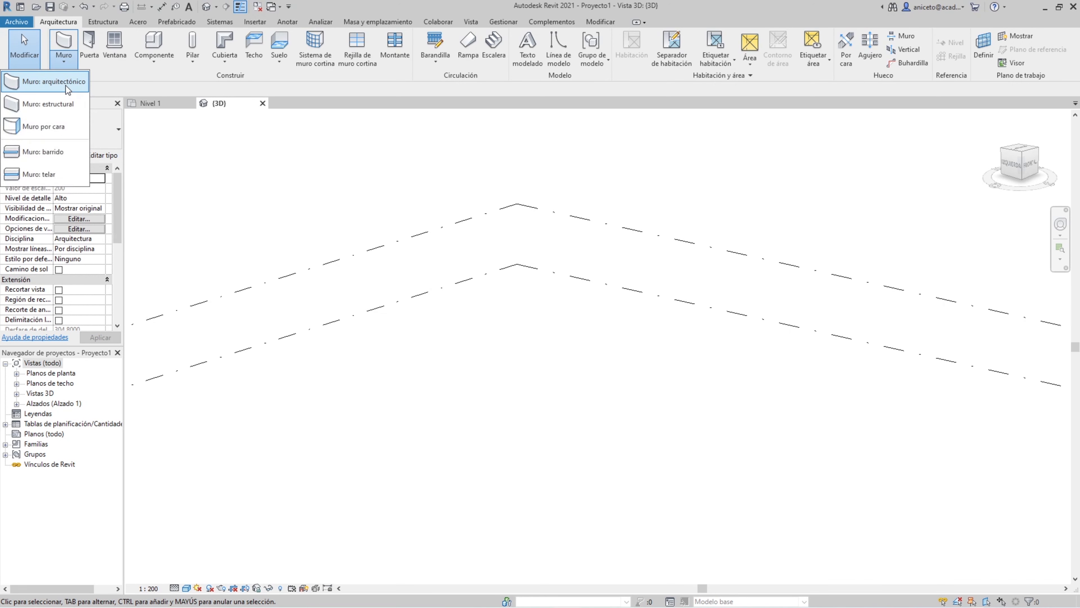
click(66, 85)
click(99, 130)
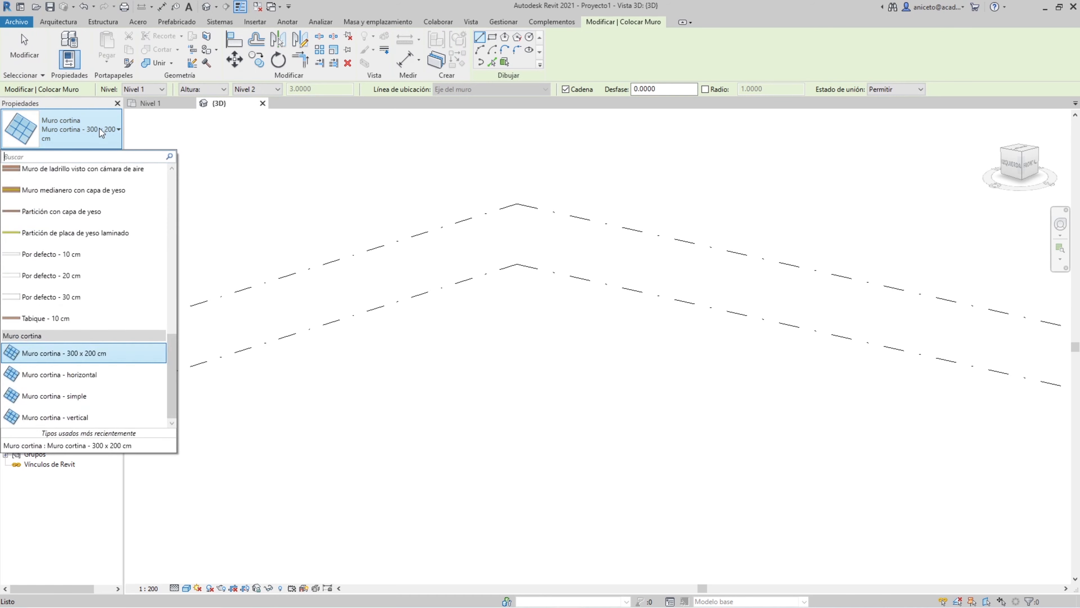
click(100, 397)
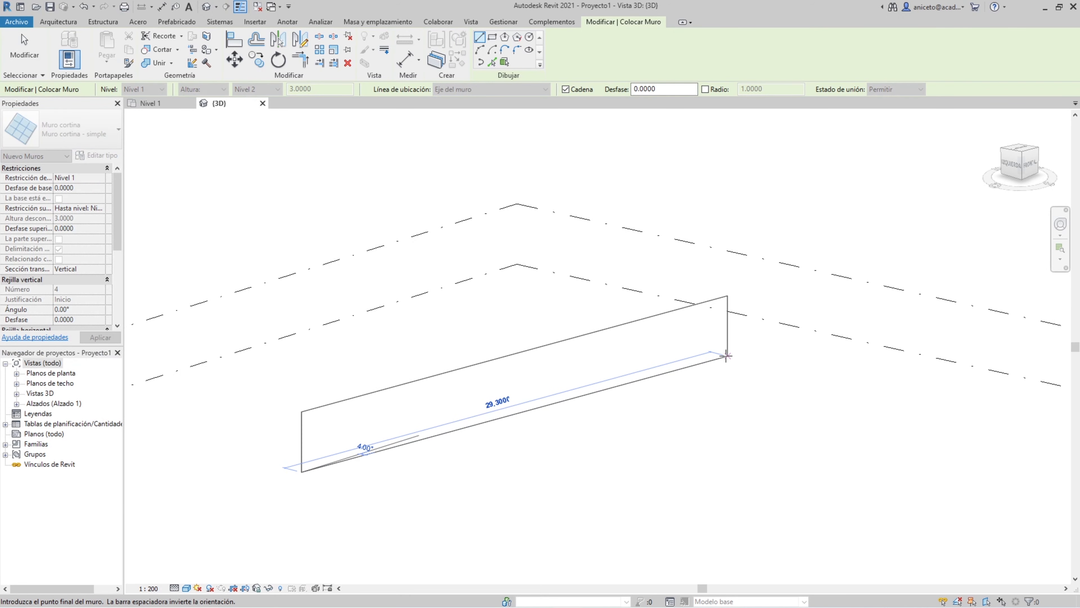
click(728, 356)
key(Escape)
Stretch the new curtain wall upward to a height of about 11.4 m.
click(542, 356)
drag(515, 352, 482, 188)
key(Escape)
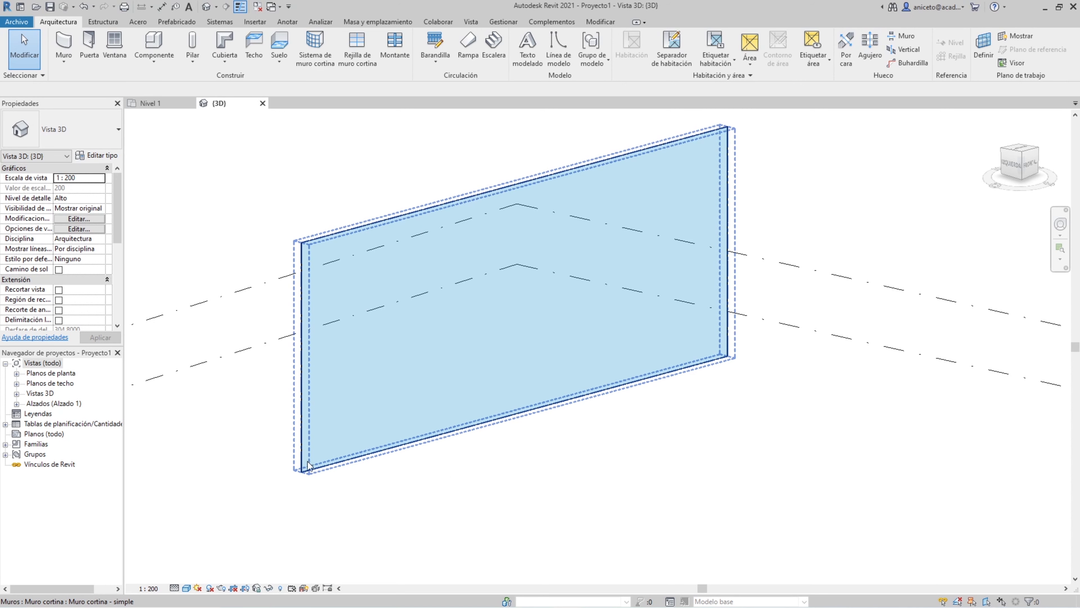
Select the glazed panel that fills the undivided curtain wall and inspect its properties.
key(Tab)
click(314, 243)
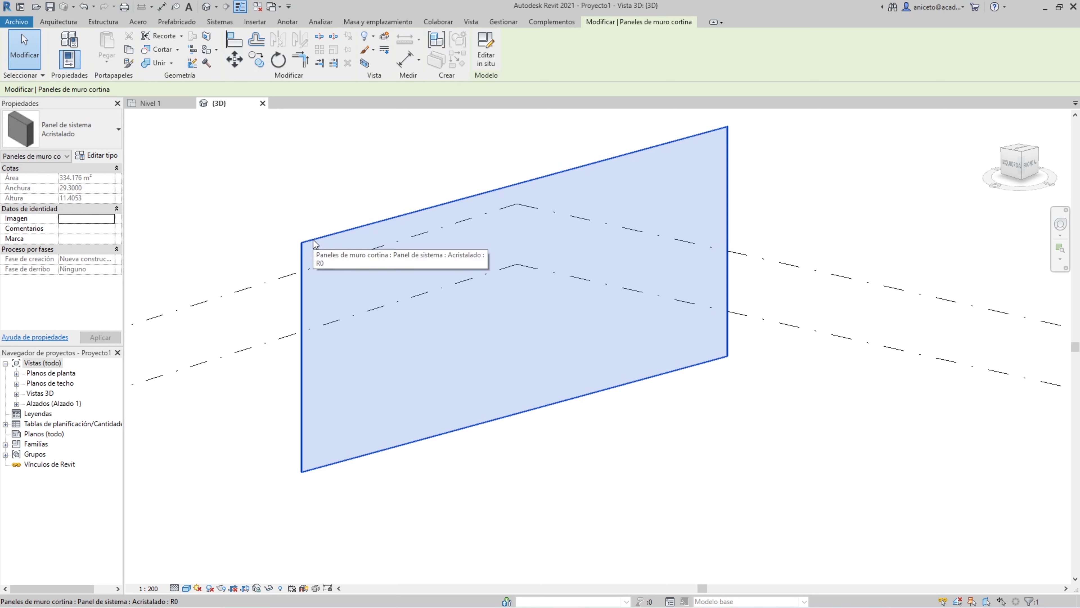
key(Escape)
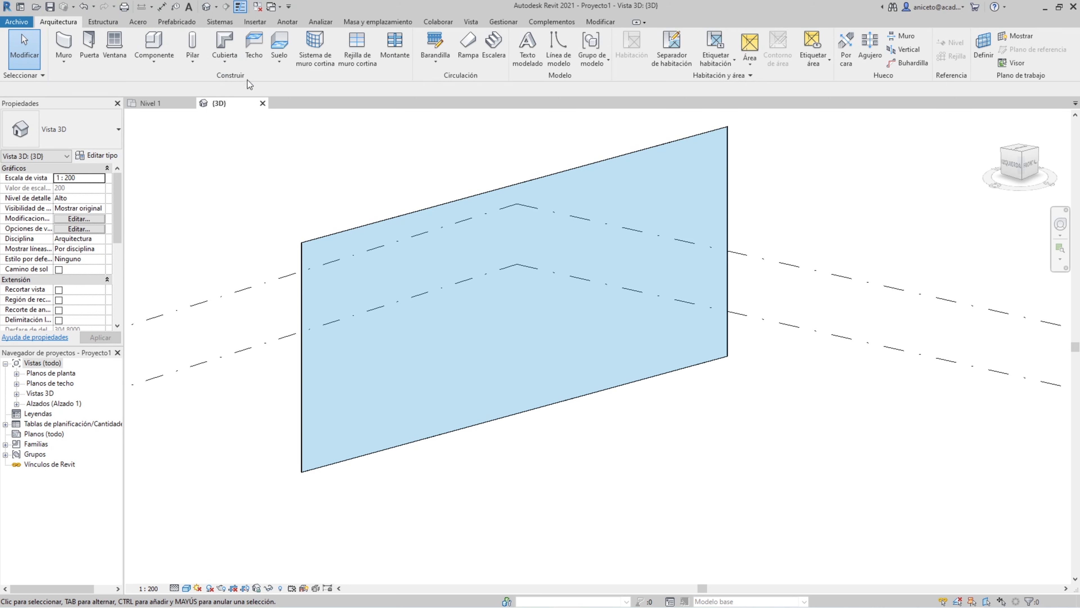
Divide the curtain wall with five full-height vertical grid lines at uneven spacing, using the all-segments placement option.
click(356, 59)
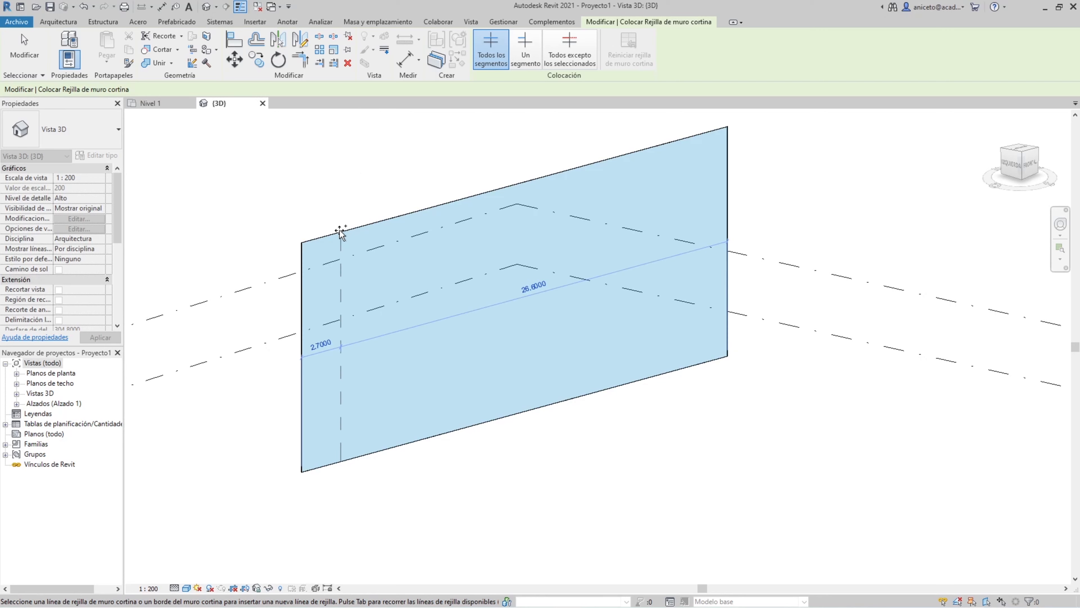
click(419, 210)
click(520, 183)
click(569, 170)
click(613, 161)
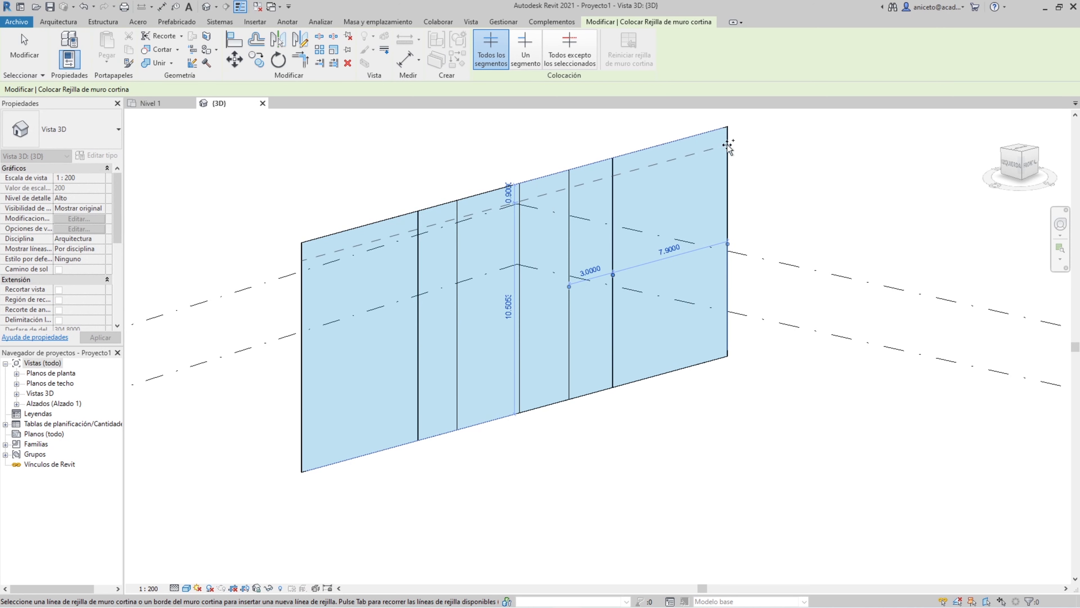
Add four horizontal grid lines across the full length of the curtain wall at uneven heights.
click(727, 196)
click(727, 179)
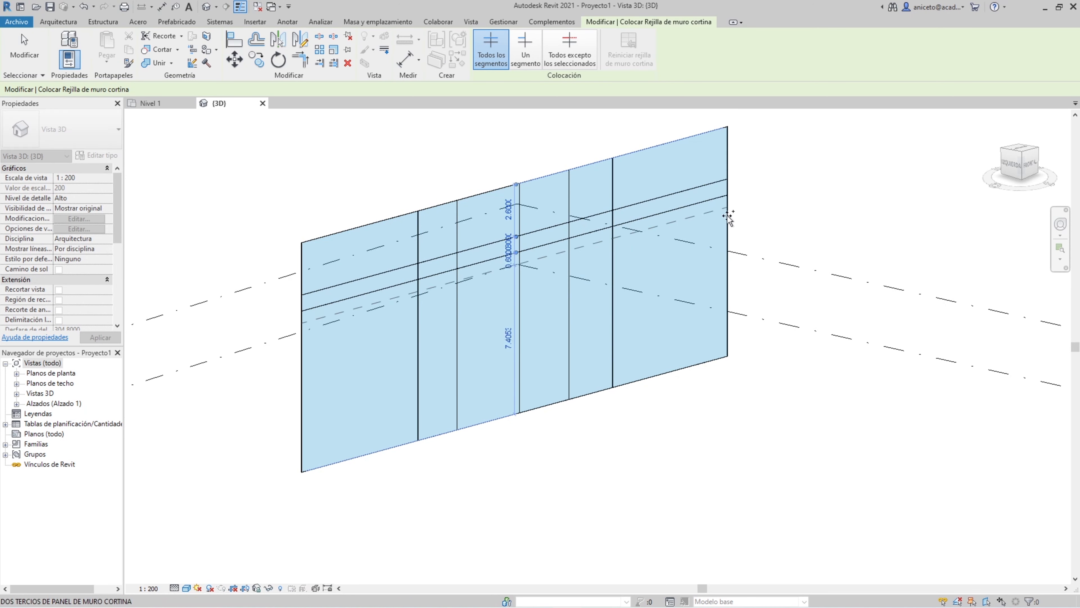
click(728, 237)
click(728, 278)
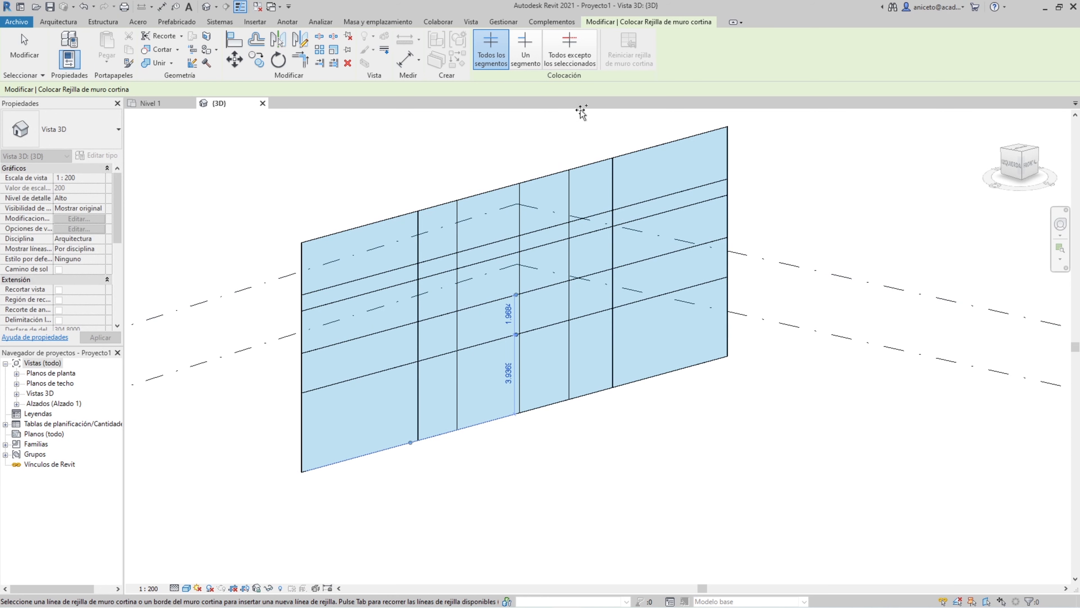
Add one-segment grid lines: verticals splitting two middle panels under the third horizontal line, and a horizontal one in the bottom-row panel below.
click(505, 51)
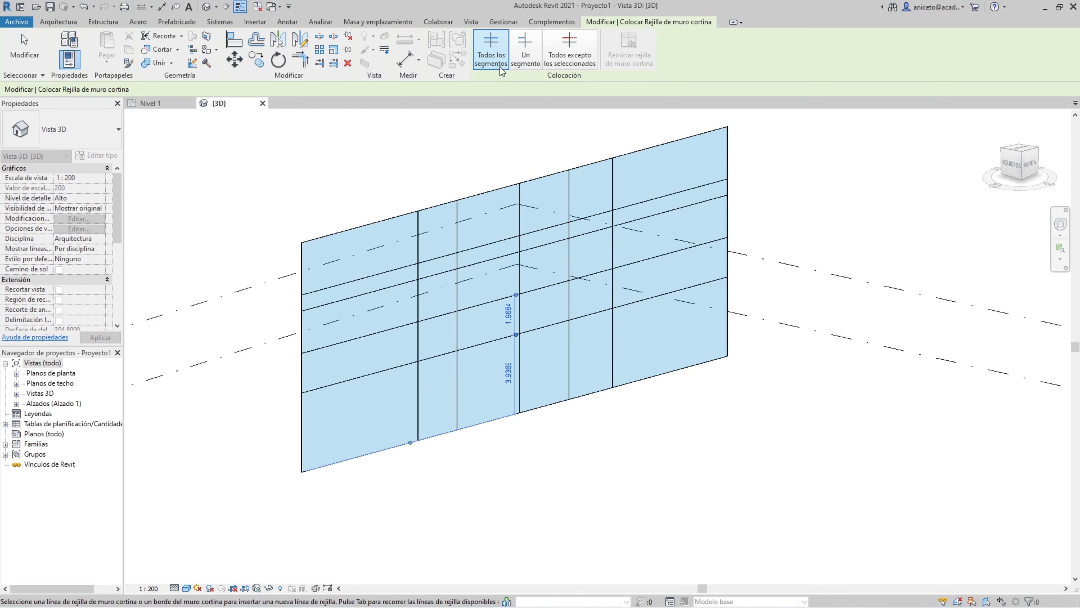
click(522, 62)
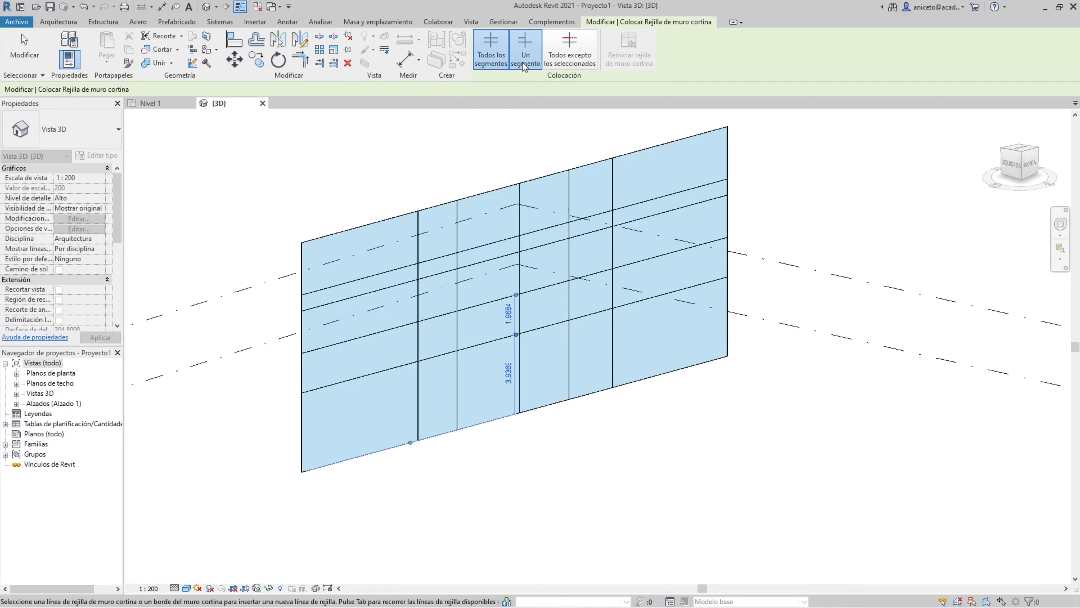
scroll(536, 327, up, 3)
click(536, 324)
click(562, 383)
click(434, 338)
scroll(445, 402, down, 1)
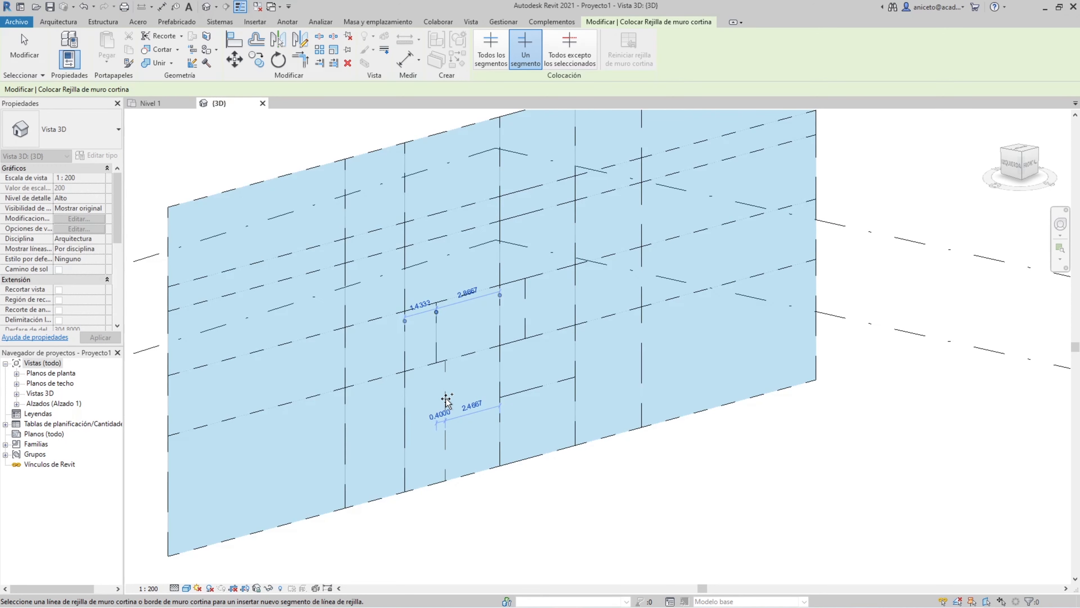
Add a vertical grid line in the last bay using all-except-picked placement, excluding the segment between the second and third horizontal lines.
click(558, 58)
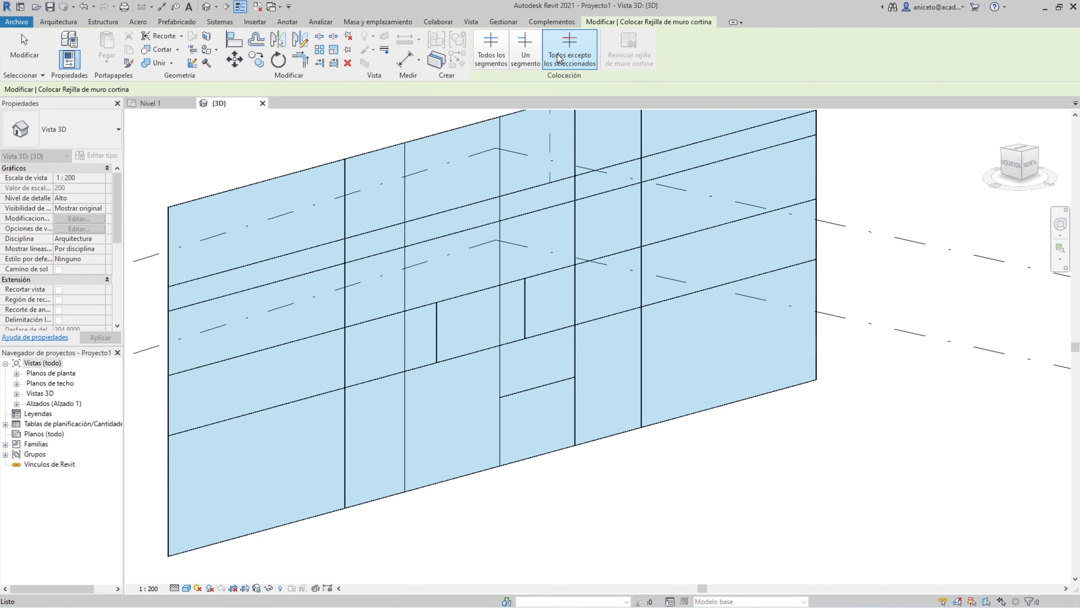
scroll(606, 217, down, 1)
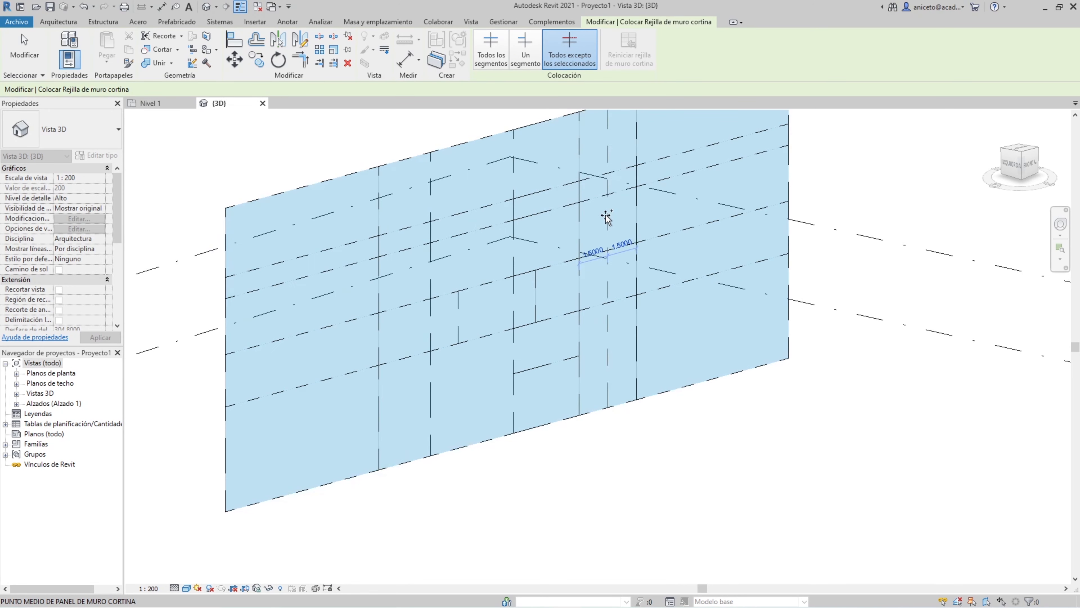
click(663, 204)
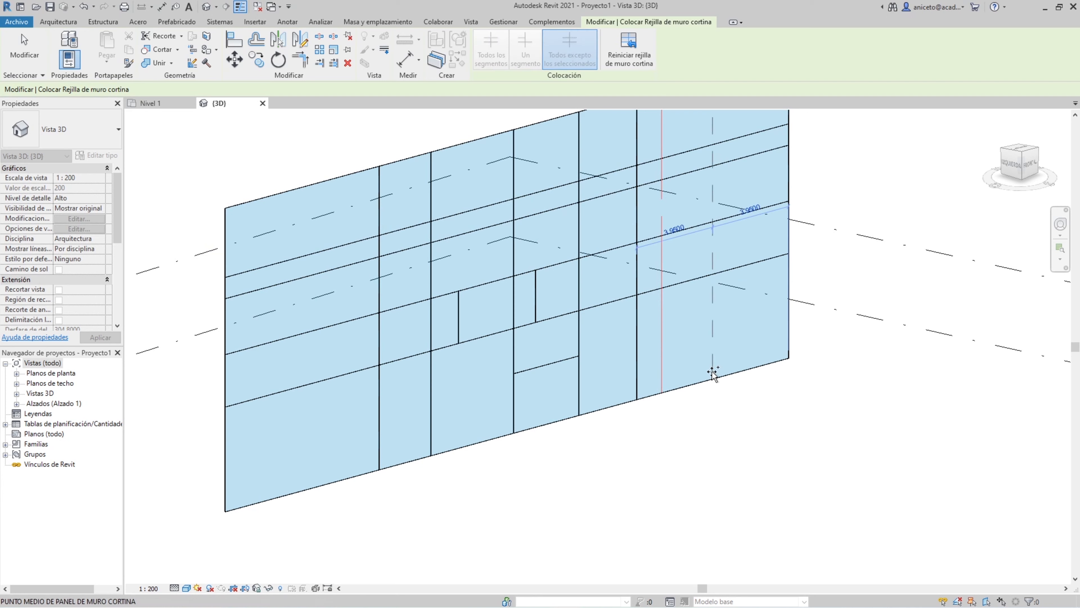
key(Escape)
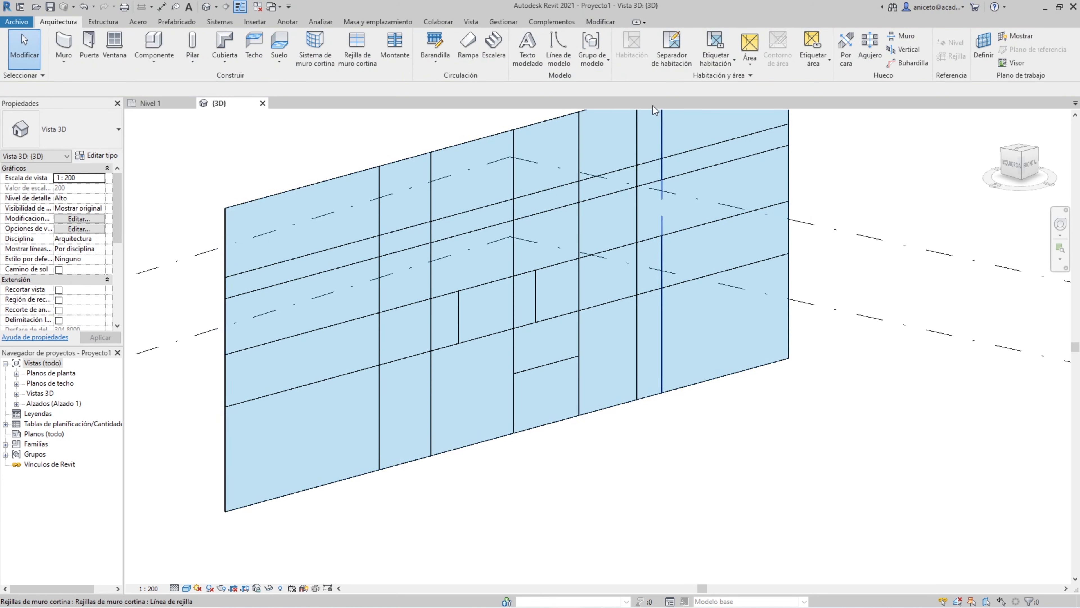
click(666, 211)
click(584, 470)
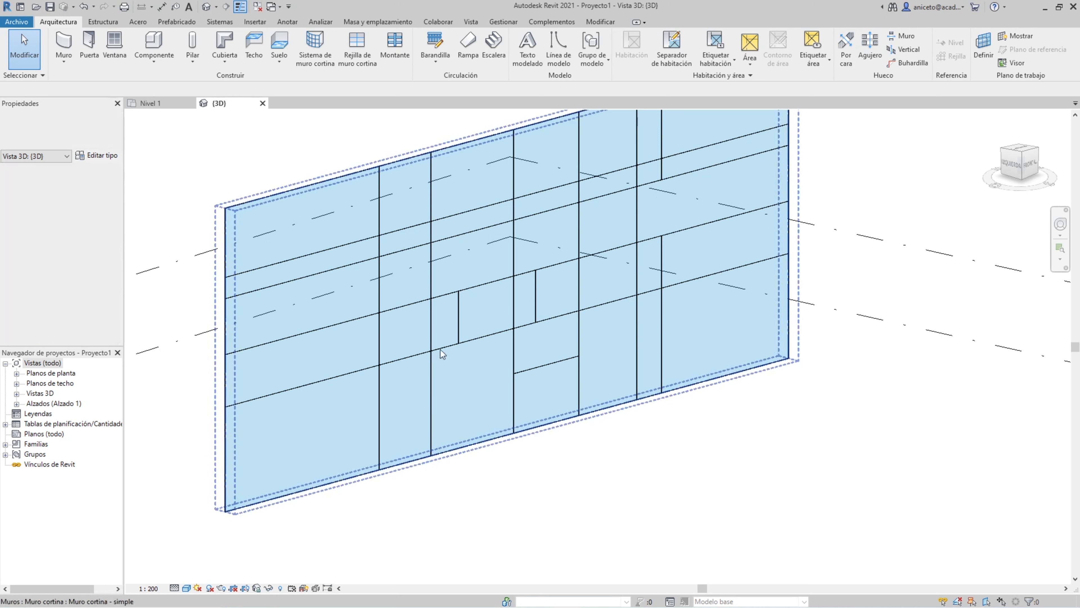
Delete the third horizontal grid line from the top and undo that deletion, keeping the line selected.
click(404, 308)
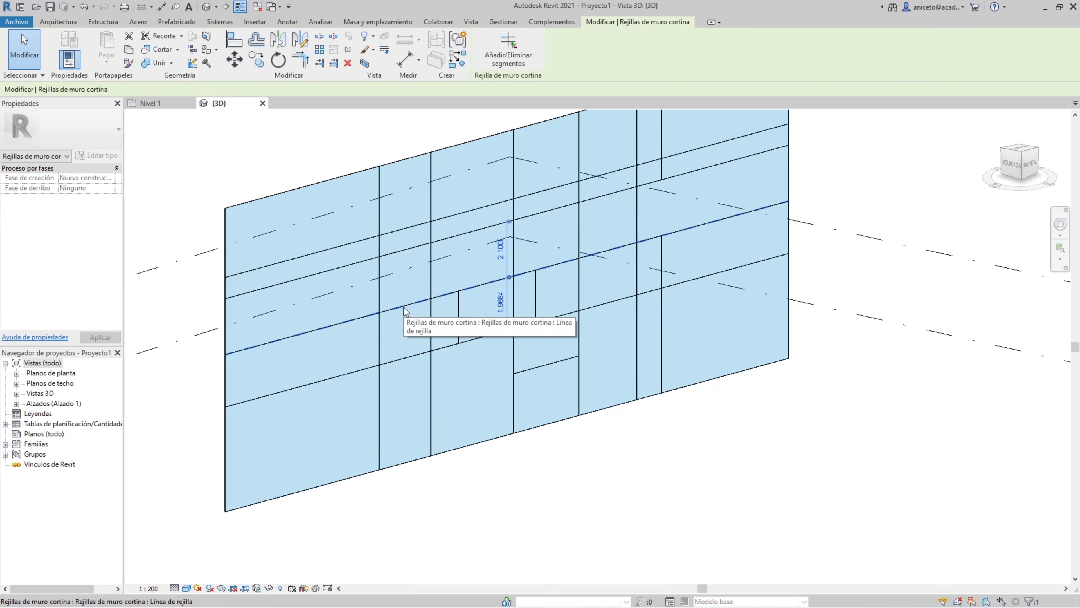
key(Delete)
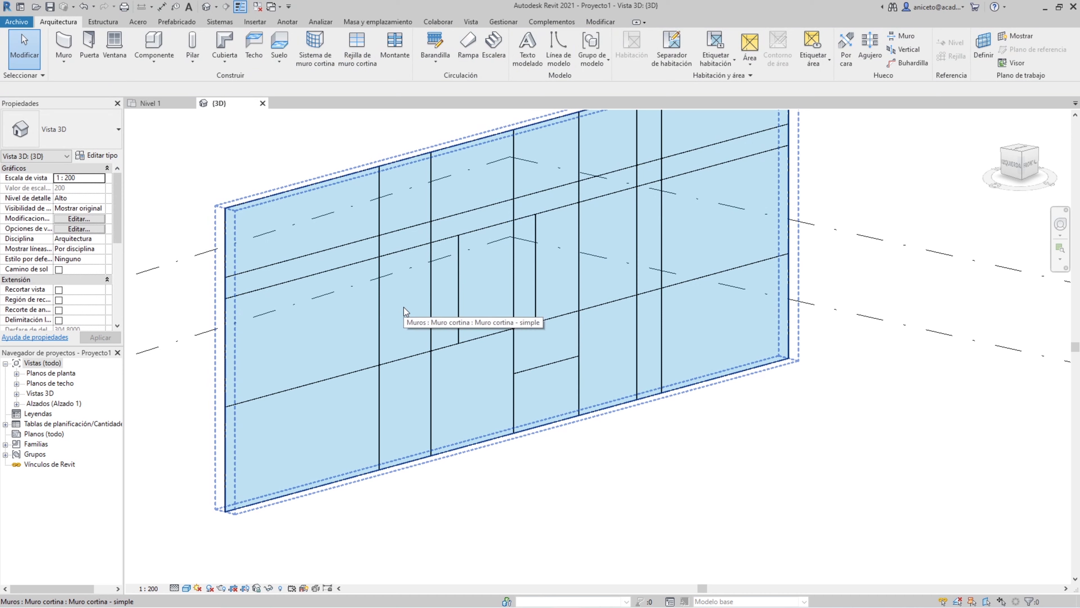
key(ctrl+z)
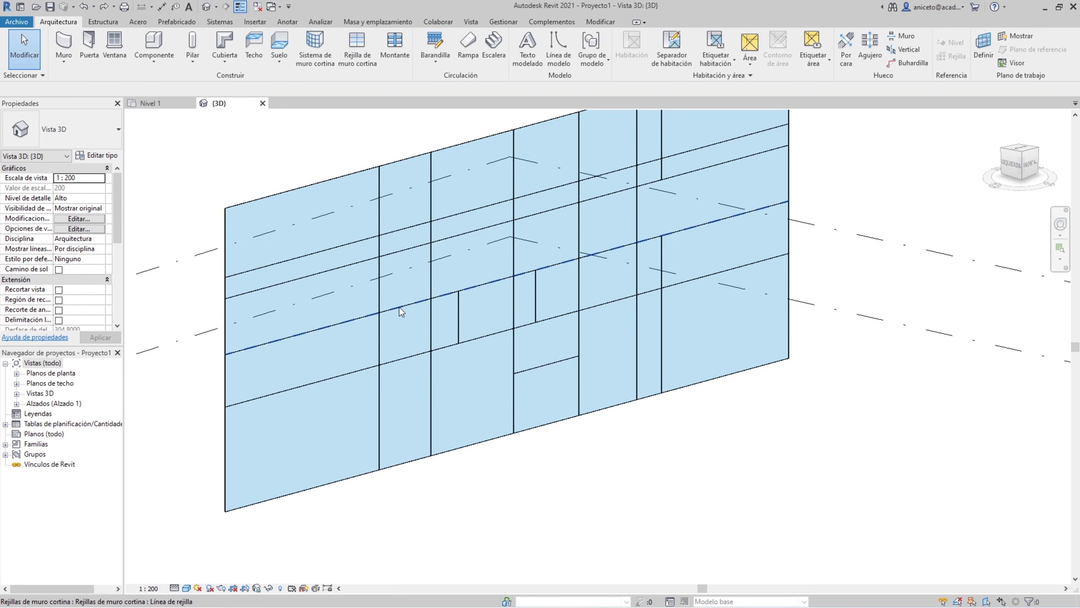
right_click(400, 307)
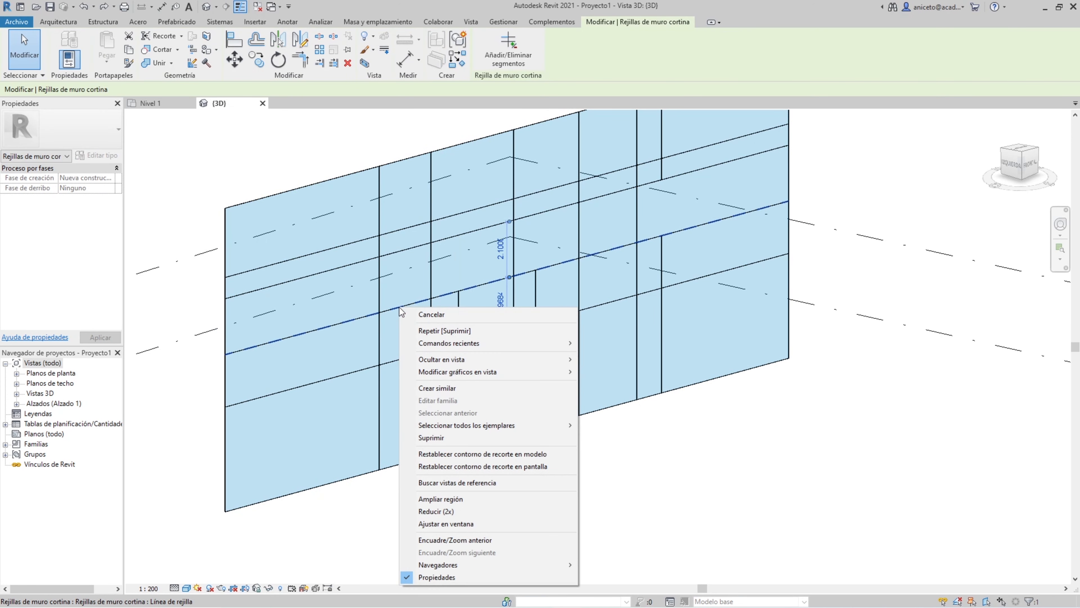
click(436, 444)
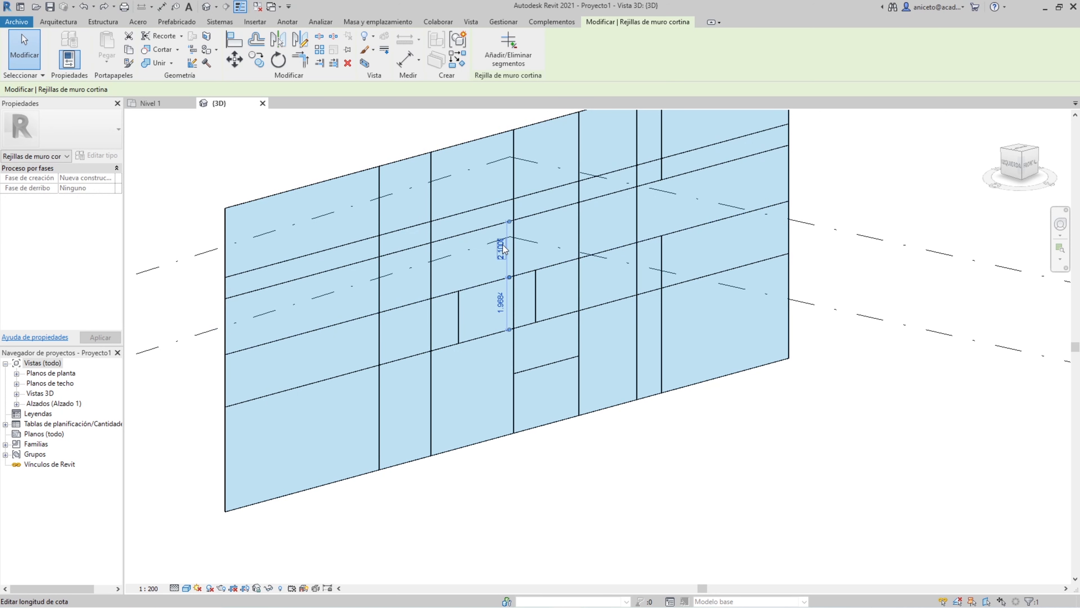
Set the distance between the third horizontal grid line and the one above it to 2 m.
click(505, 259)
text(2)
key(Return)
Move the third horizontal grid line up to about 0.8 m below the second one.
drag(484, 282, 480, 252)
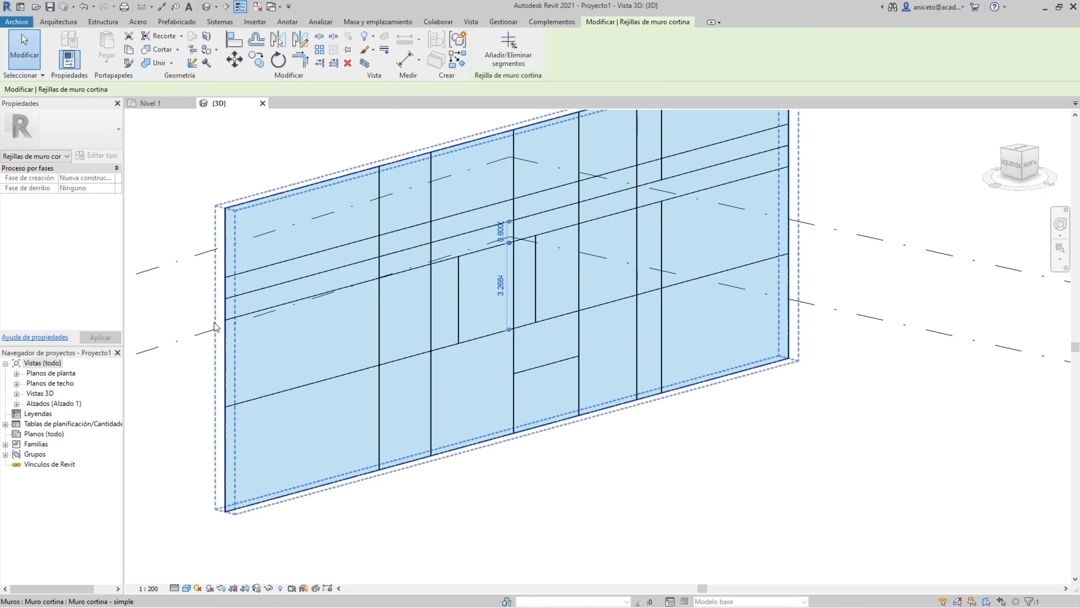
shift+middle_drag(409, 351, 401, 430)
click(525, 497)
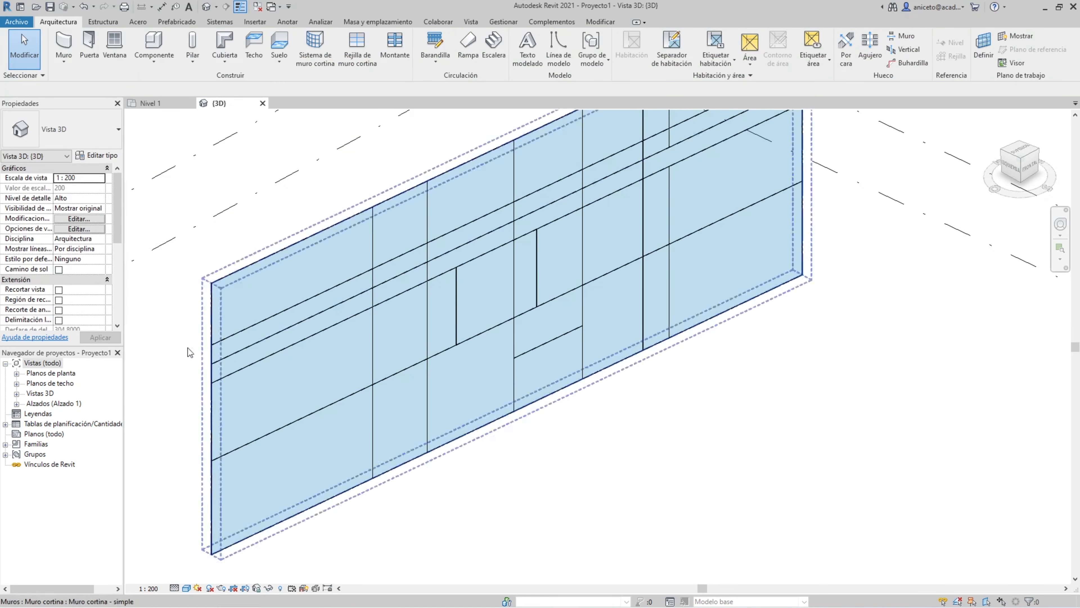
Remove the segment of the third horizontal grid line between the first and second vertical grid lines.
scroll(393, 290, up, 3)
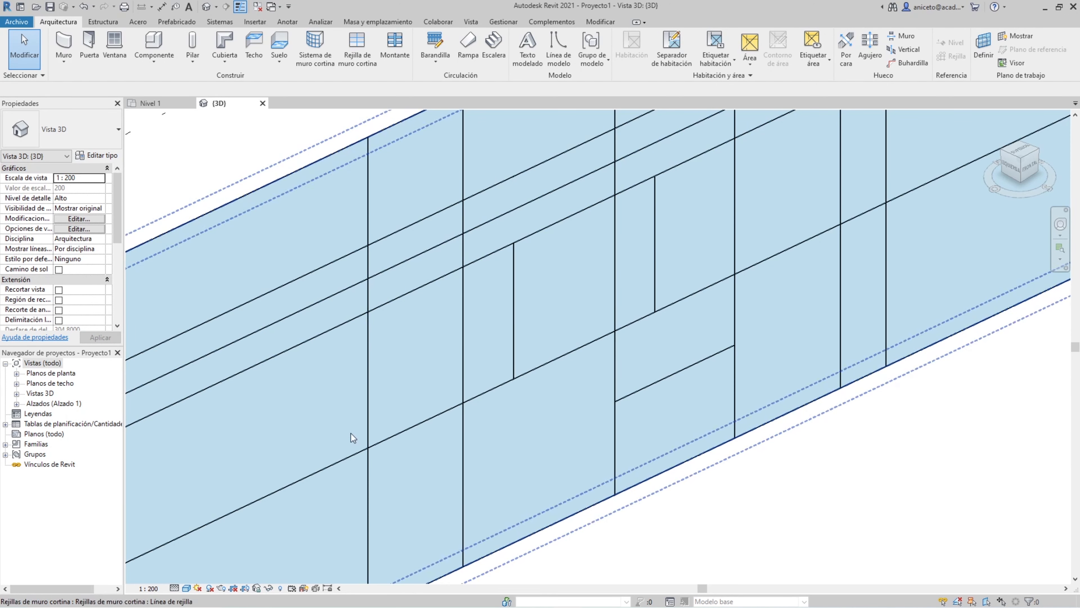
click(386, 307)
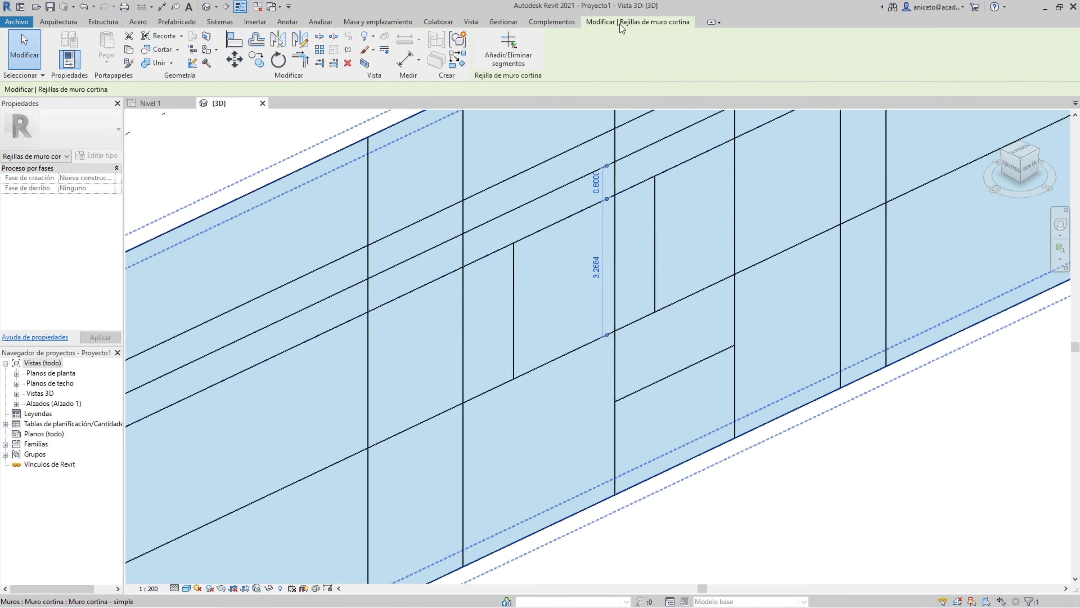
click(525, 60)
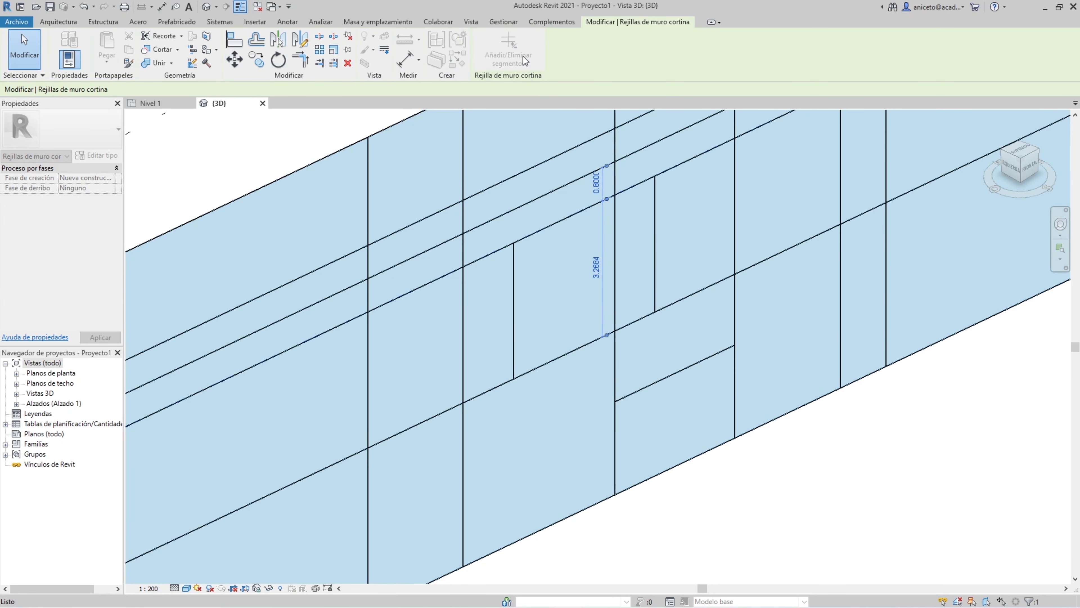
click(422, 286)
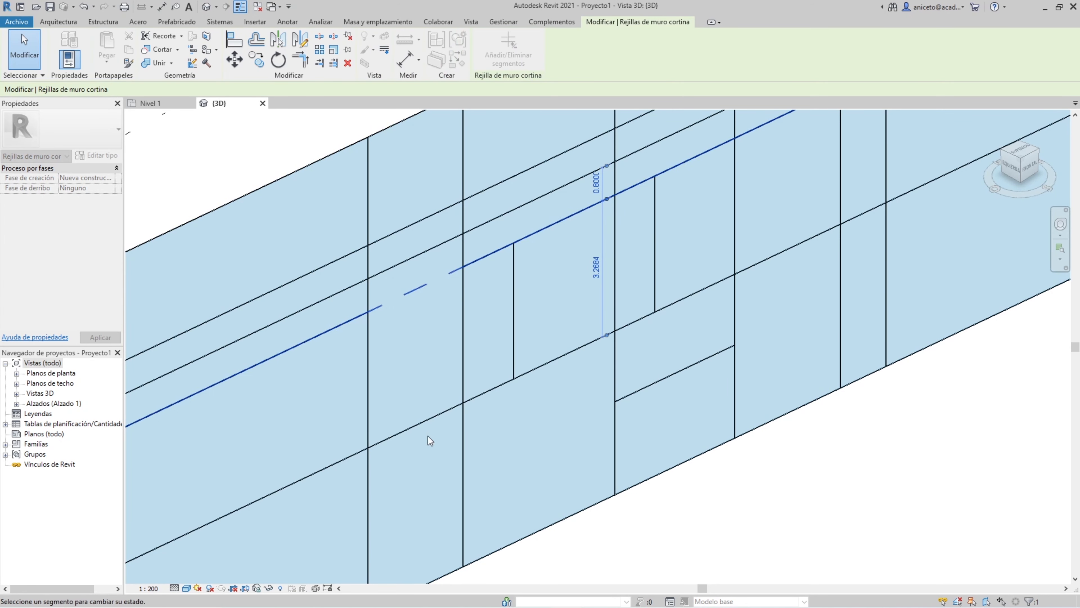
key(Escape)
key(Escape)
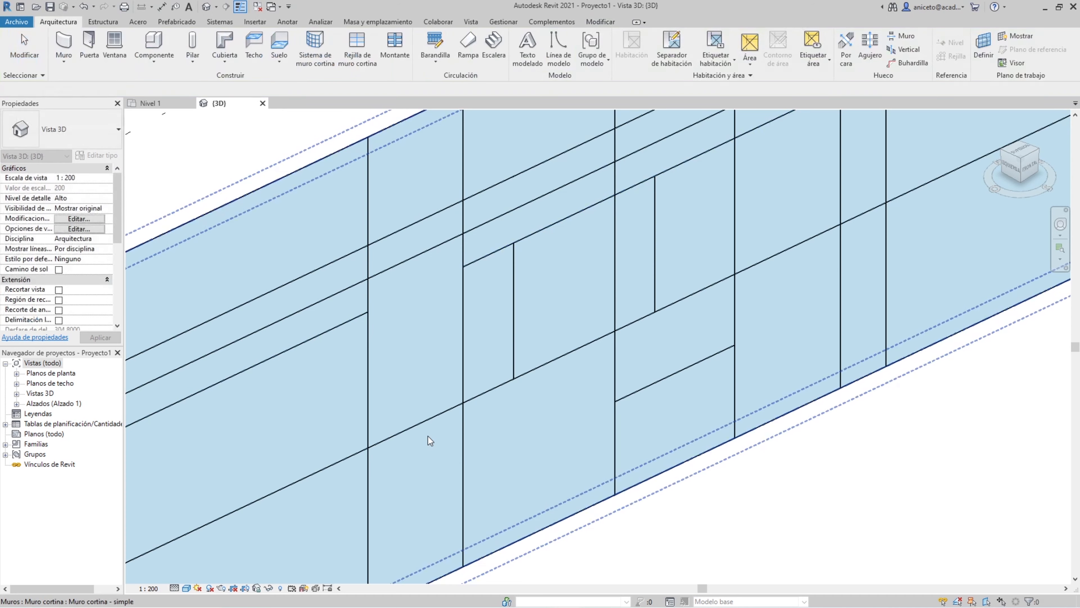
Select the merged glazed panel between the first and second vertical grid lines and inspect its dimensions.
key(Tab)
key(Tab)
click(368, 290)
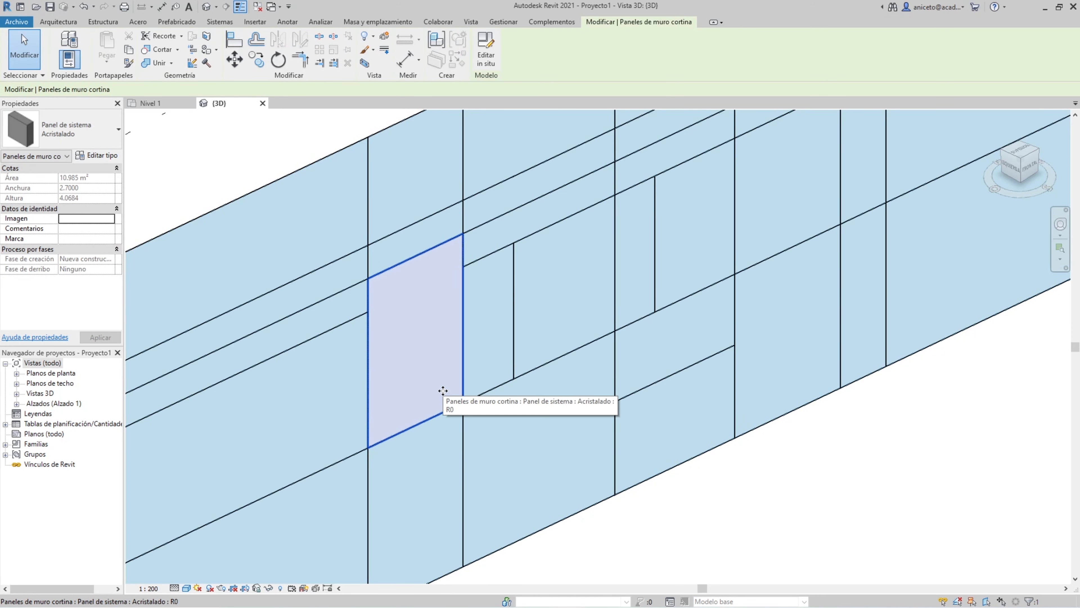
key(Escape)
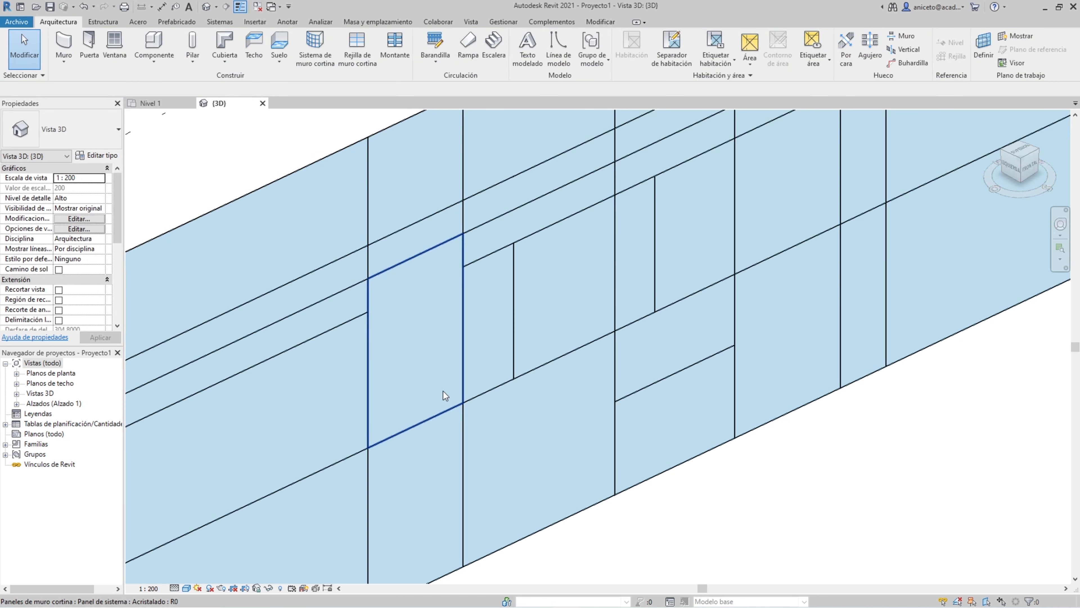
Select the third full-height vertical grid line and check its spacing to the neighbouring lines.
scroll(443, 391, down, 3)
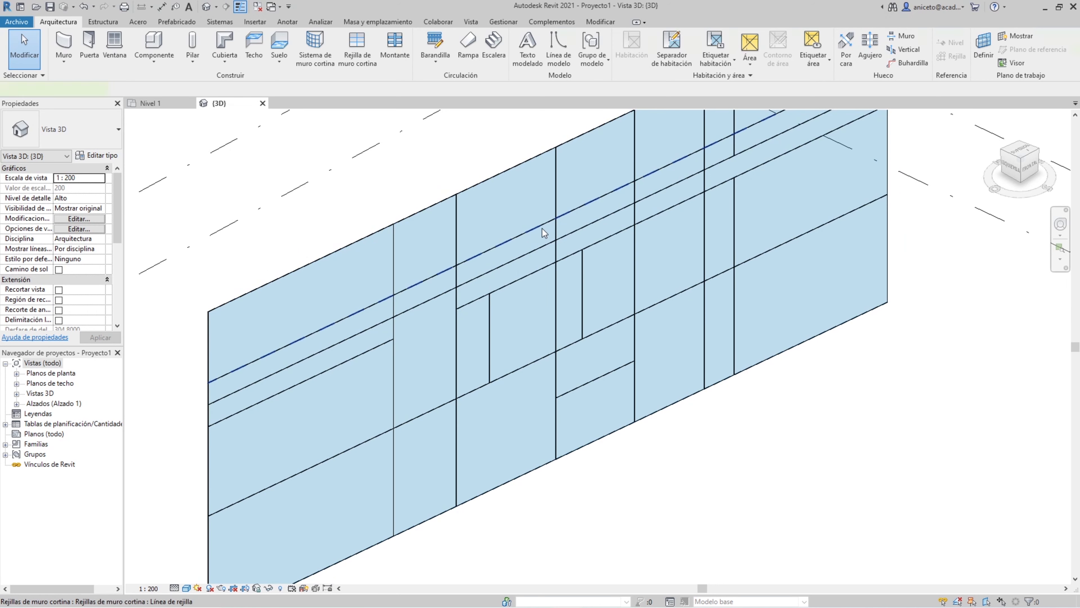
click(555, 213)
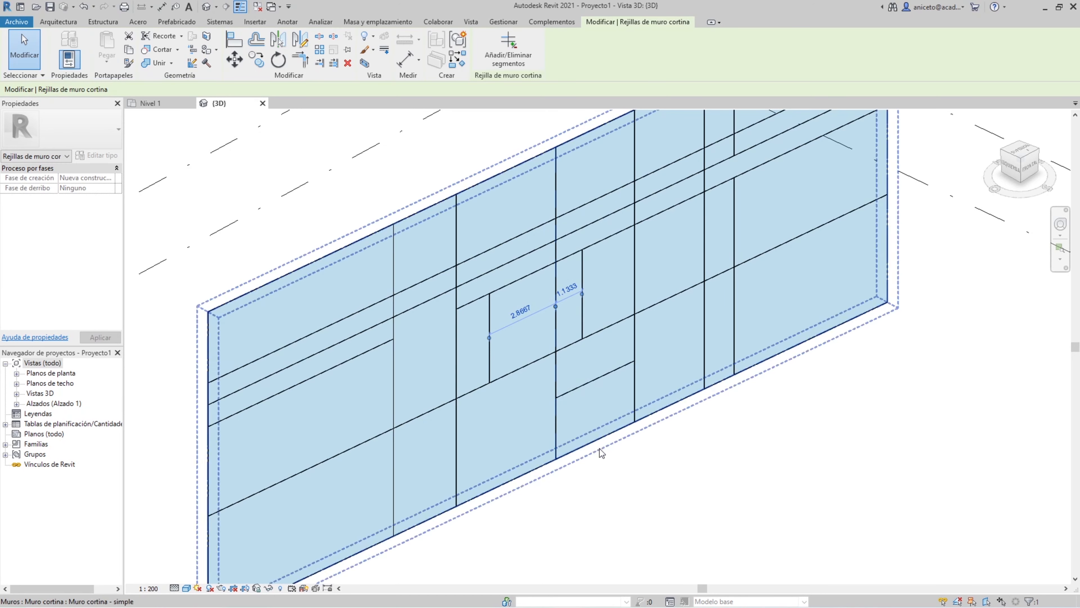
click(595, 470)
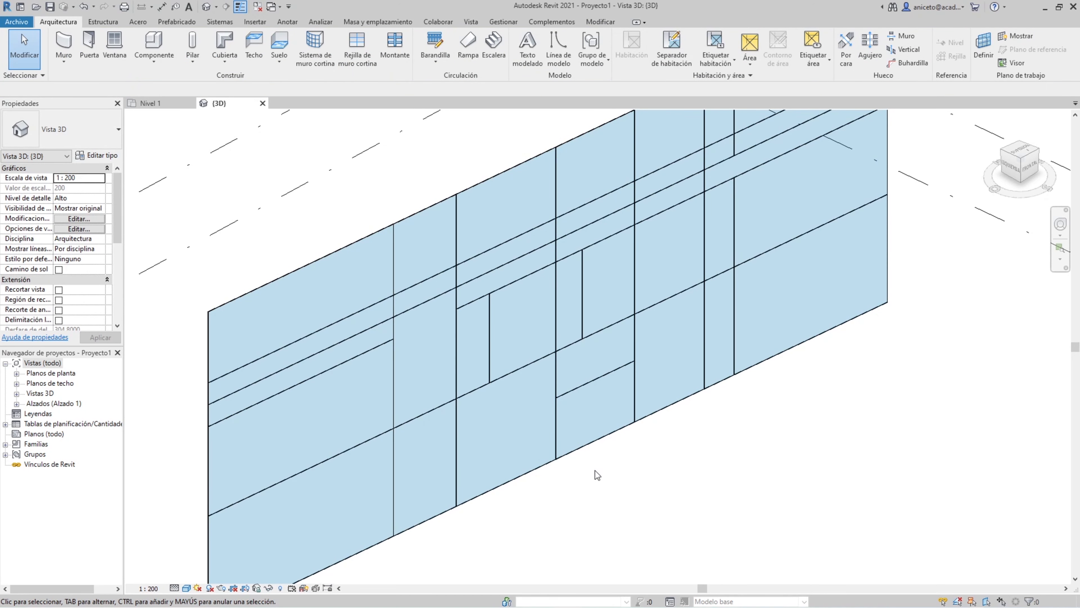
Set the vertical grid angle of the curtain wall to 10° and view the slanted grid lines.
click(427, 224)
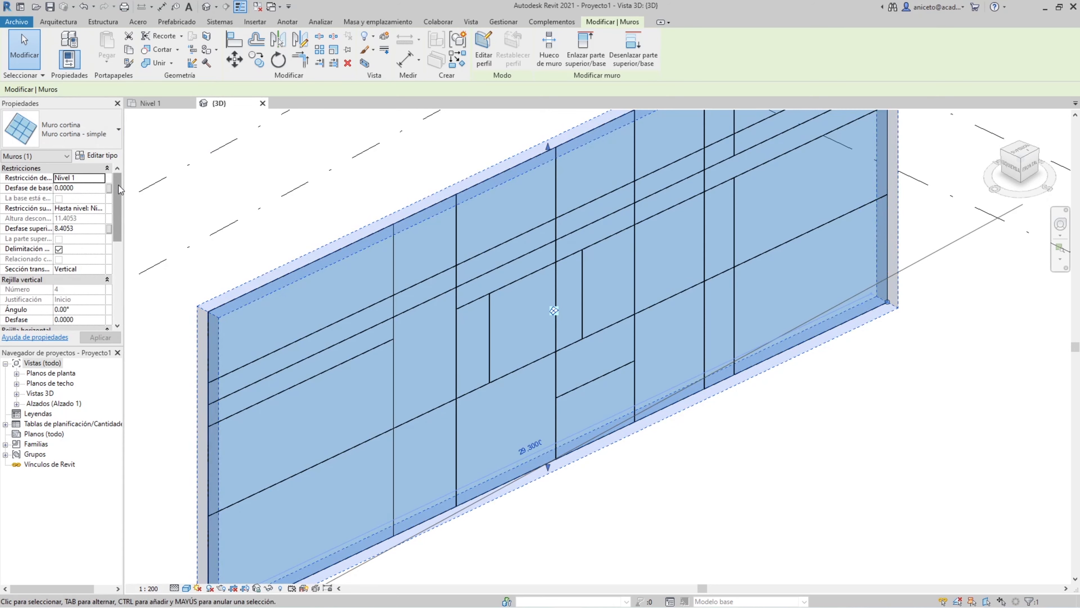
drag(118, 185, 120, 214)
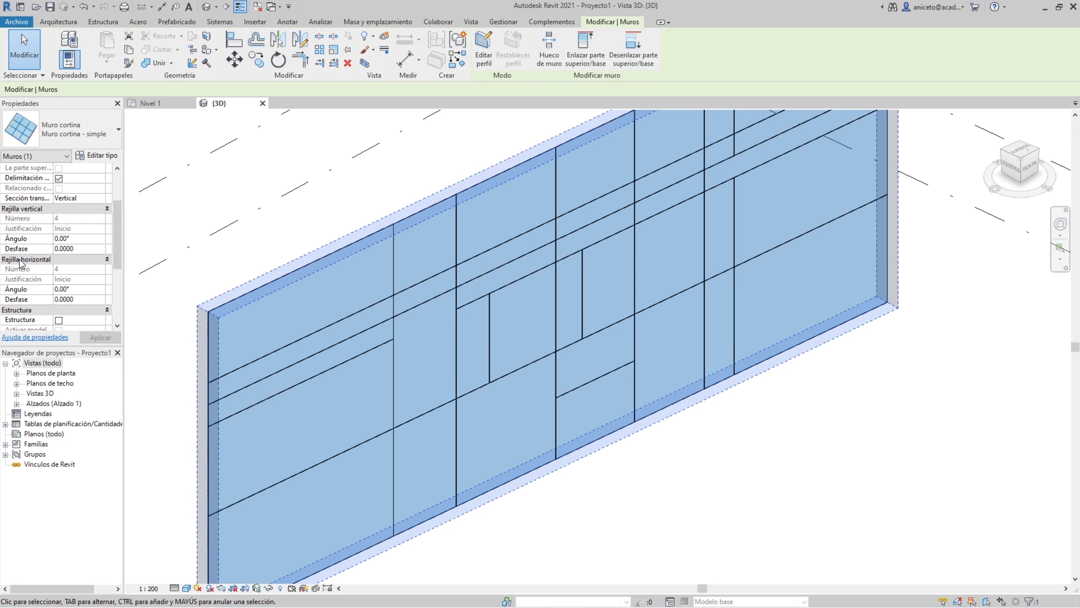
click(78, 238)
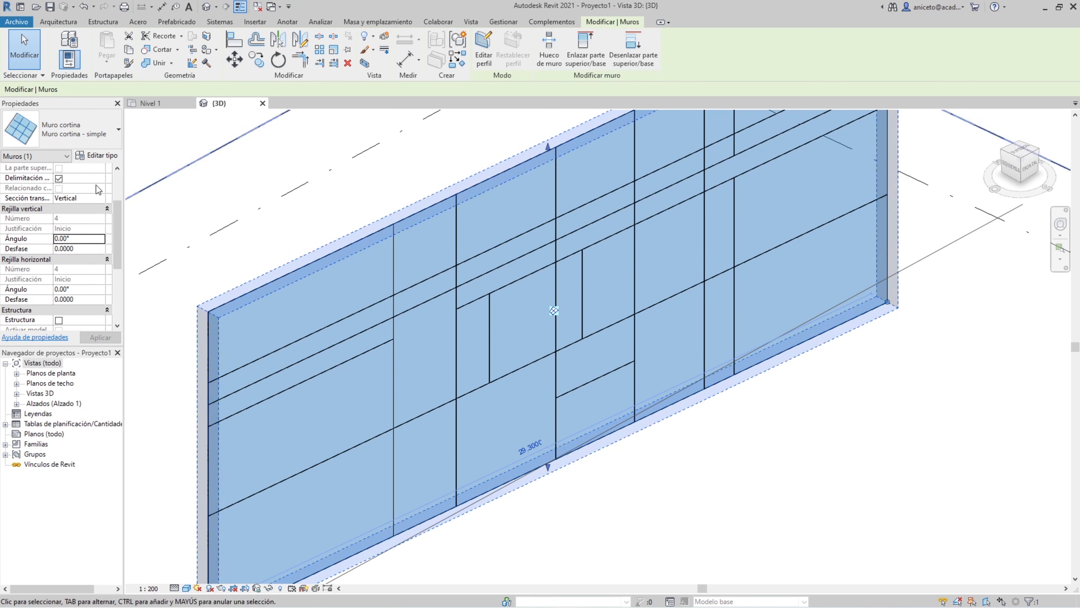
click(90, 248)
click(87, 238)
text(10)
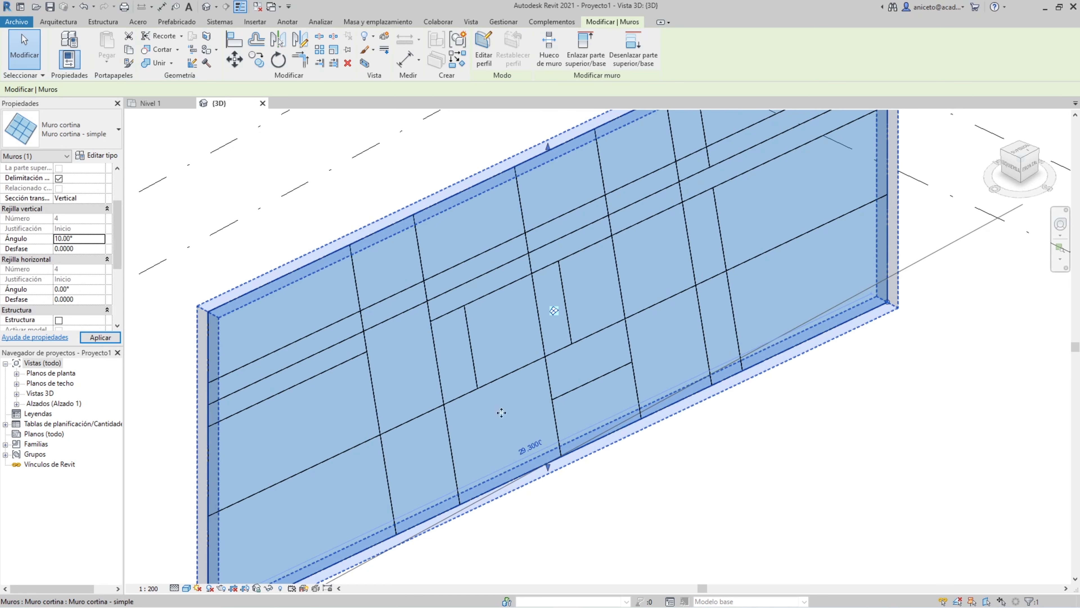
click(746, 478)
scroll(746, 478, down, 3)
shift+middle_drag(685, 499, 634, 478)
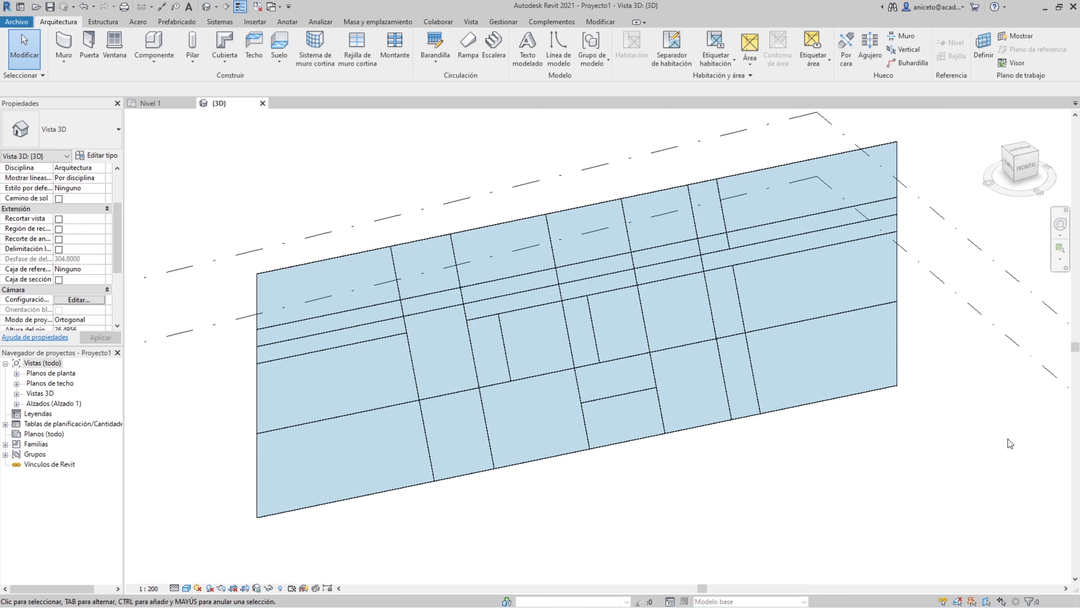
shift+middle_drag(776, 321, 707, 507)
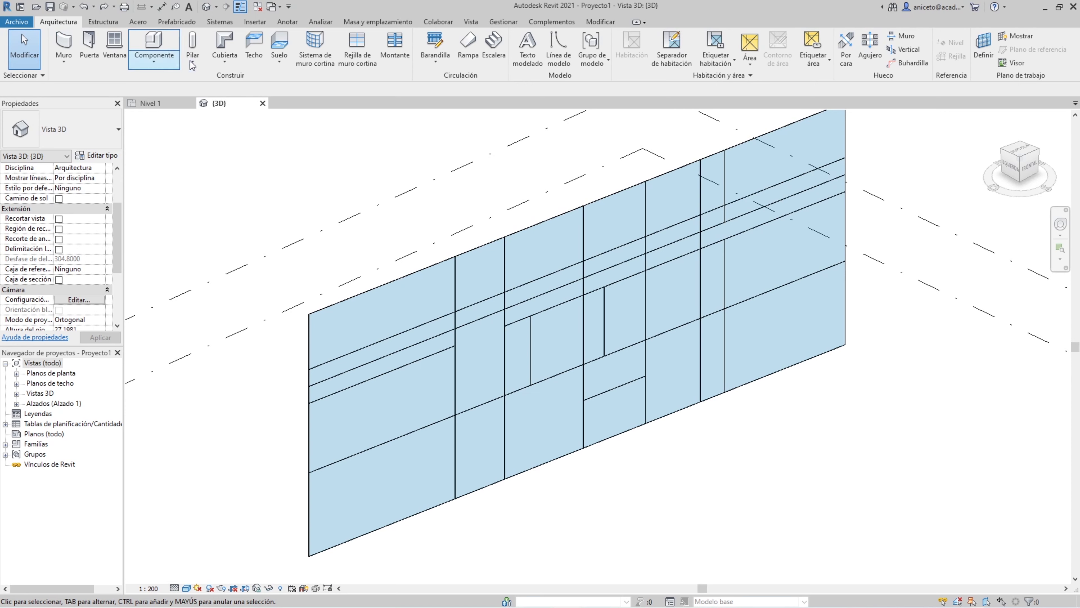
Start placing mullions, review the available mullion types, and leave the command without placing any.
click(398, 41)
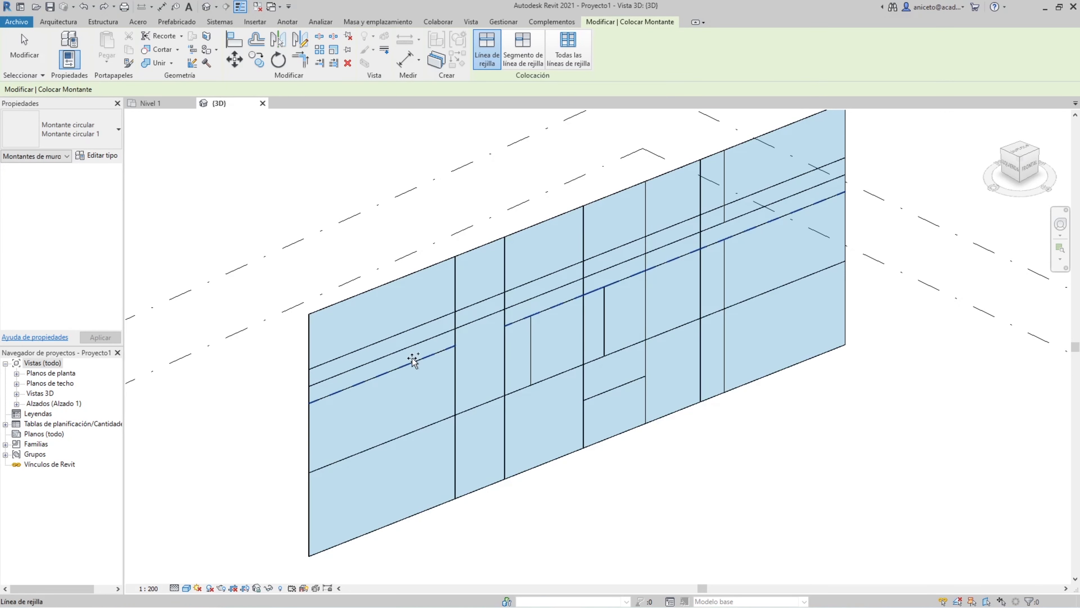
click(93, 137)
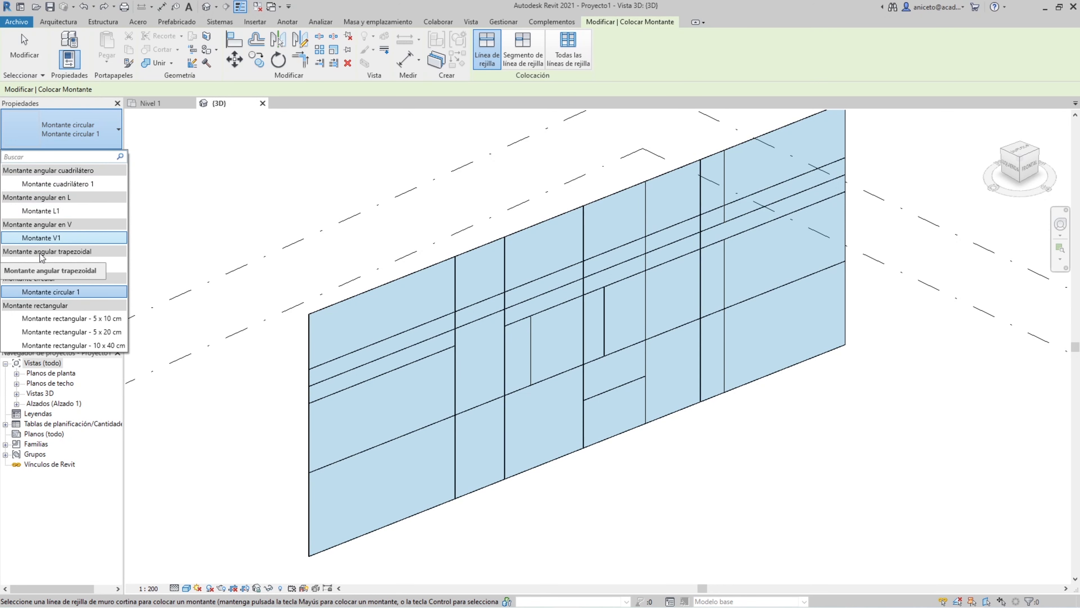
scroll(190, 242, down, 3)
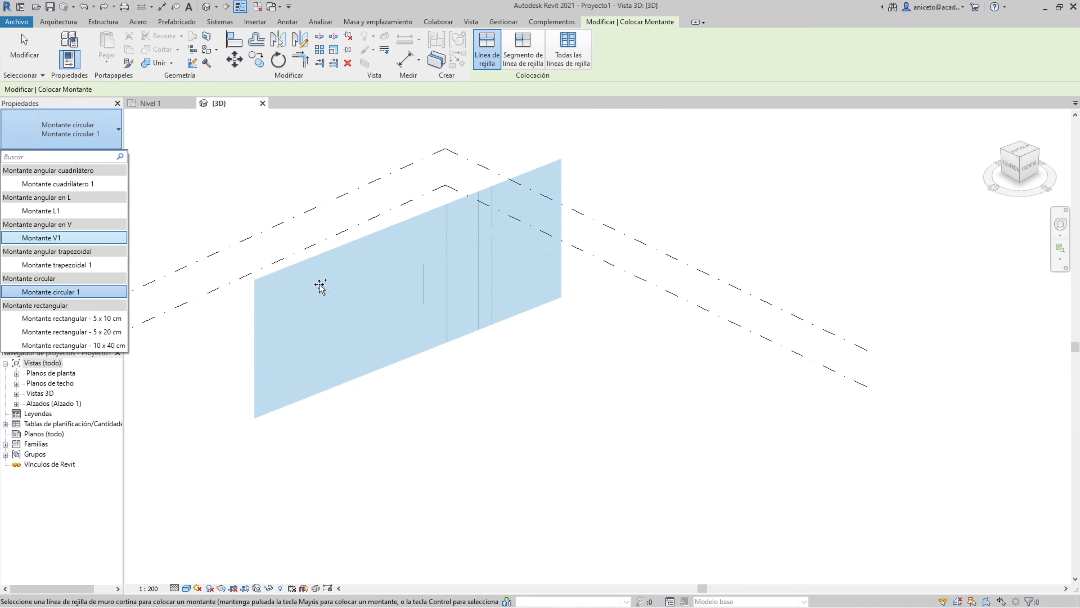
key(Escape)
key(Escape)
Draw a second curtain wall at an angle from the end of the first, and trim the two walls to a corner.
click(353, 250)
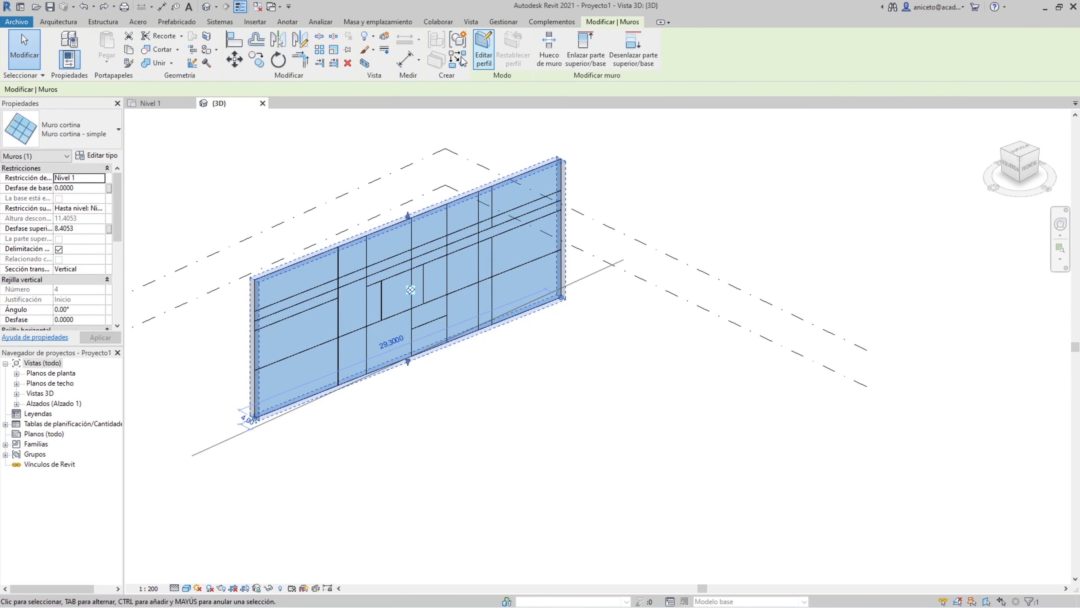
click(687, 438)
key(w)
key(a)
click(562, 299)
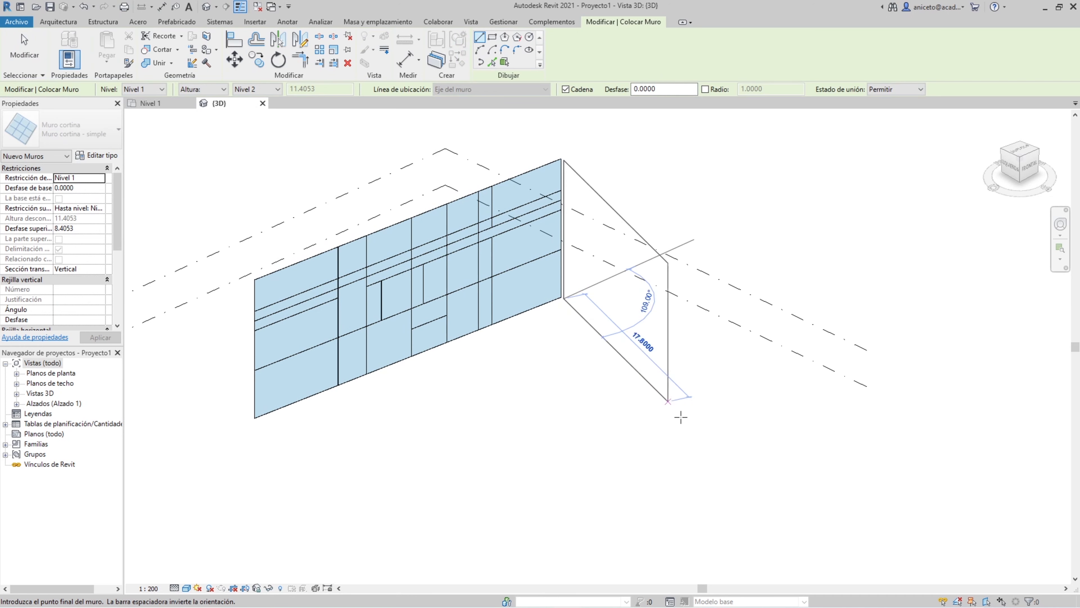
click(299, 60)
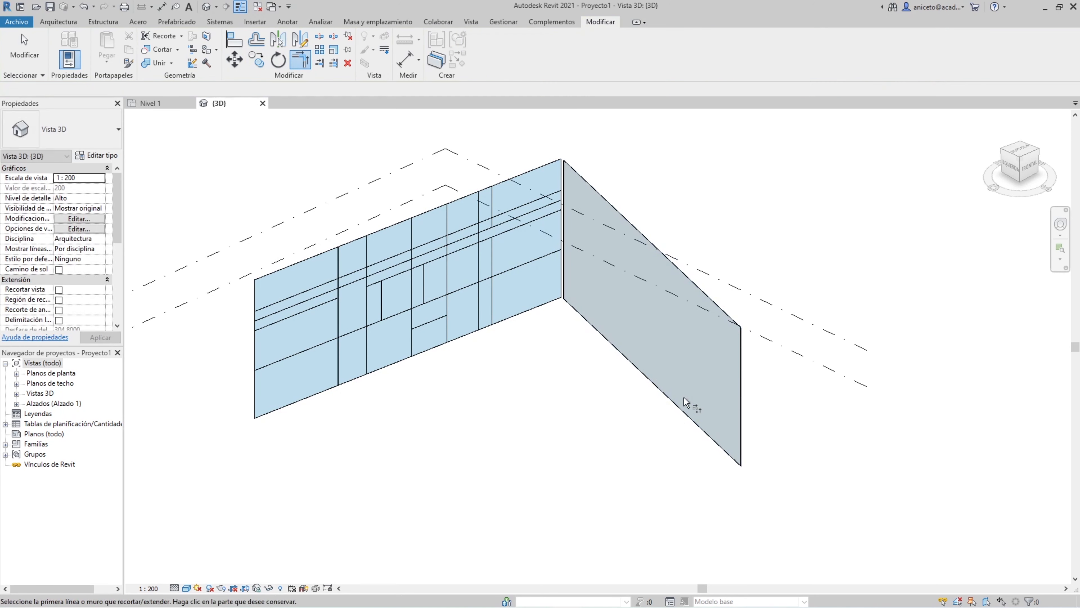
key(Escape)
key(Escape)
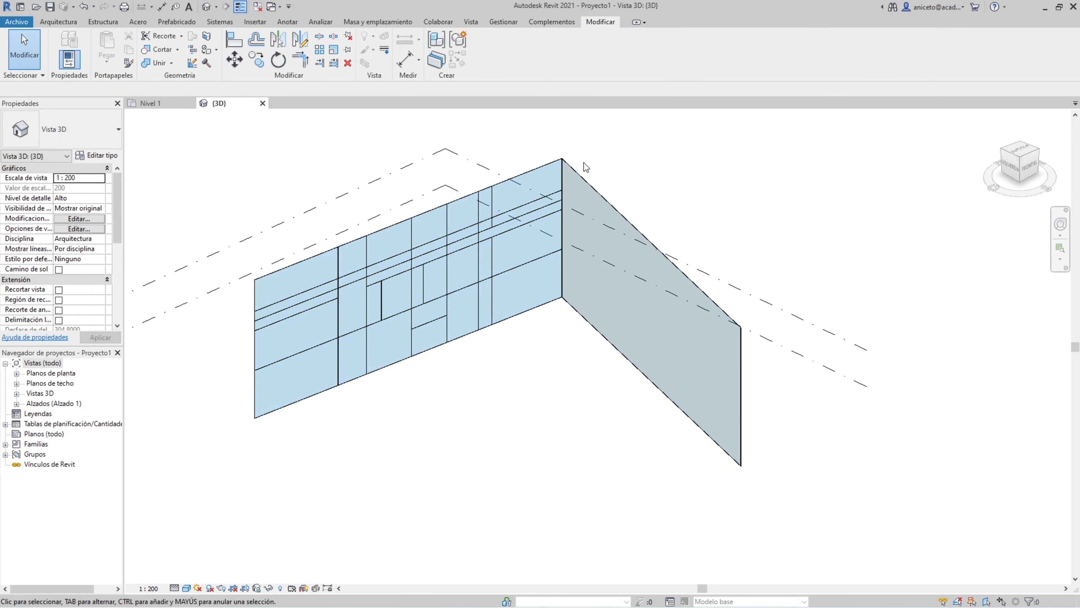
Place Montante circular 1 mullions on the vertical grid line nearest the corner and on the upper two horizontal grid lines.
scroll(542, 146, up, 6)
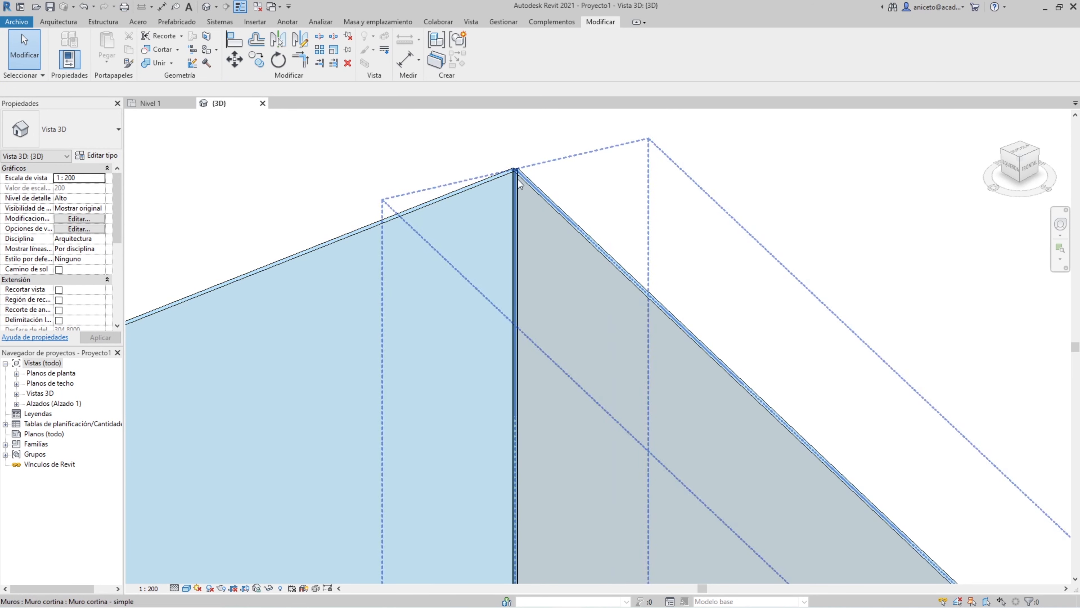
click(55, 23)
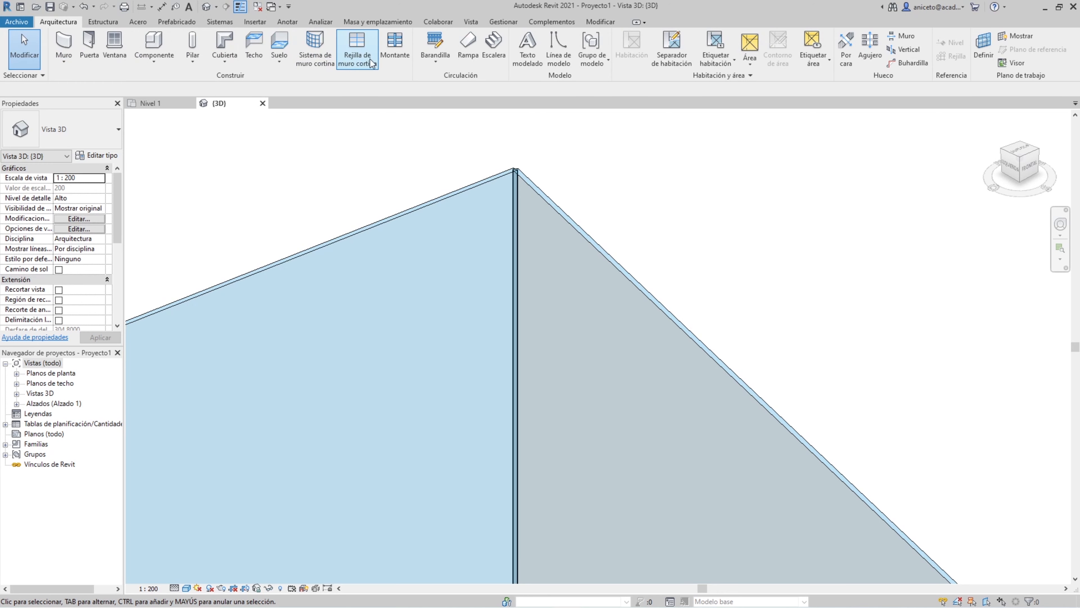
click(394, 47)
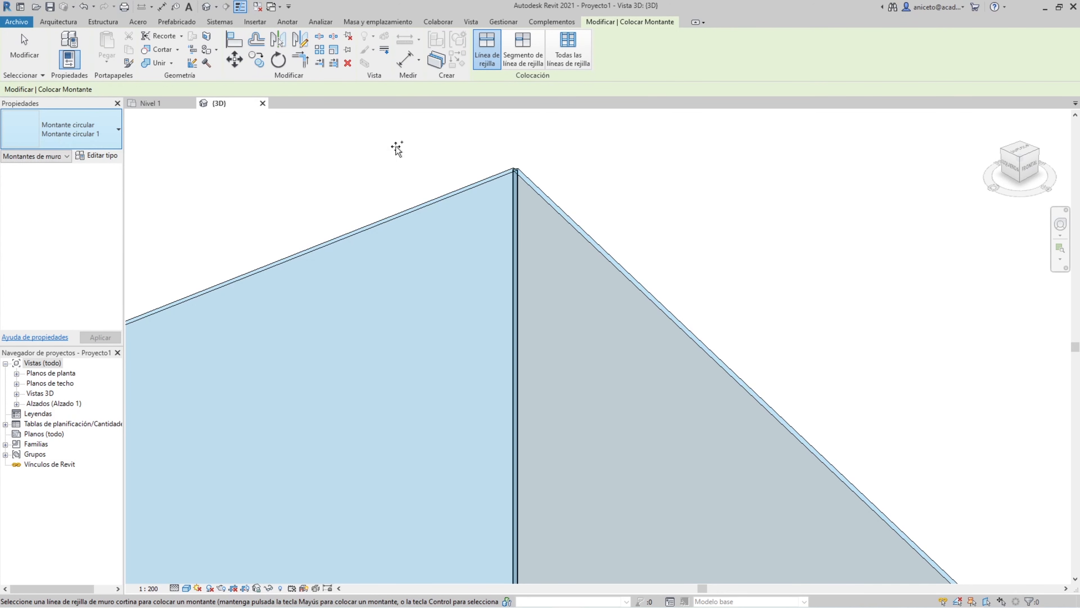
scroll(395, 144, down, 5)
click(474, 300)
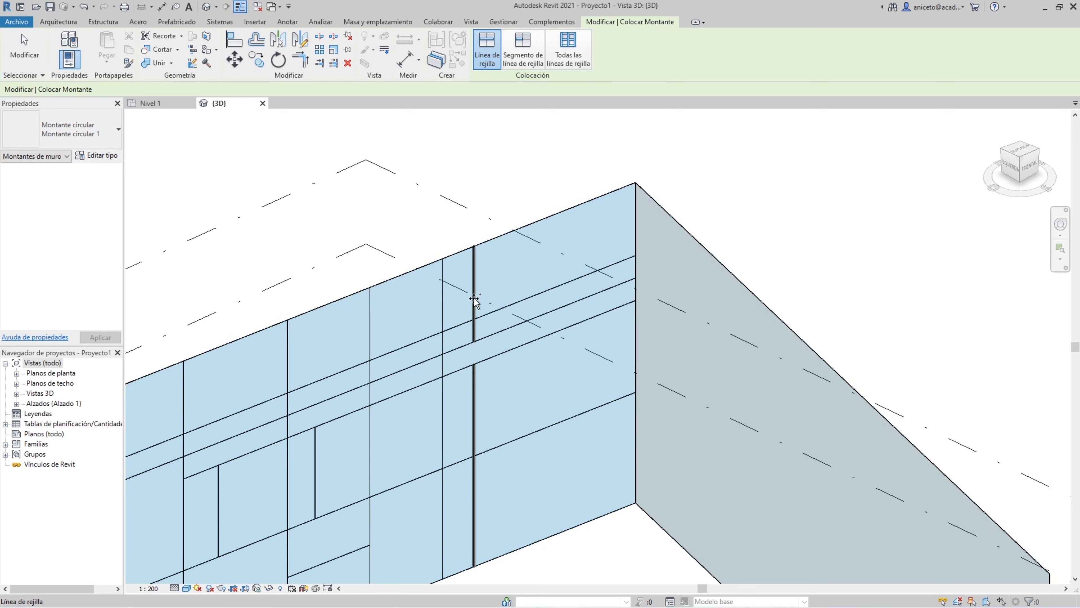
click(490, 313)
click(495, 333)
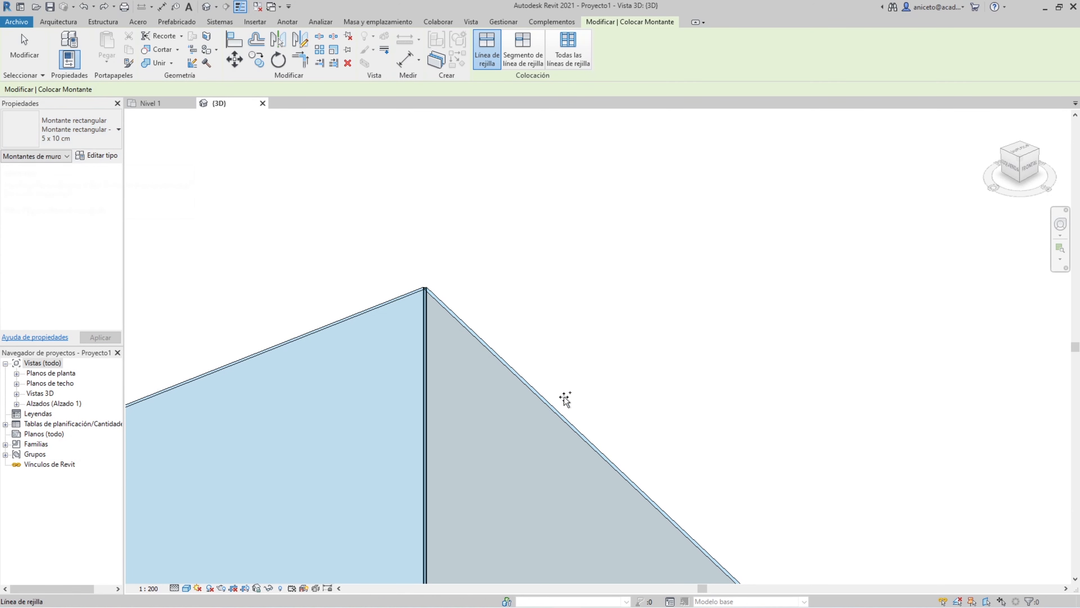
Try placing rectangular 5 x 10 cm mullions on both wall edges at the corner.
click(420, 378)
click(425, 377)
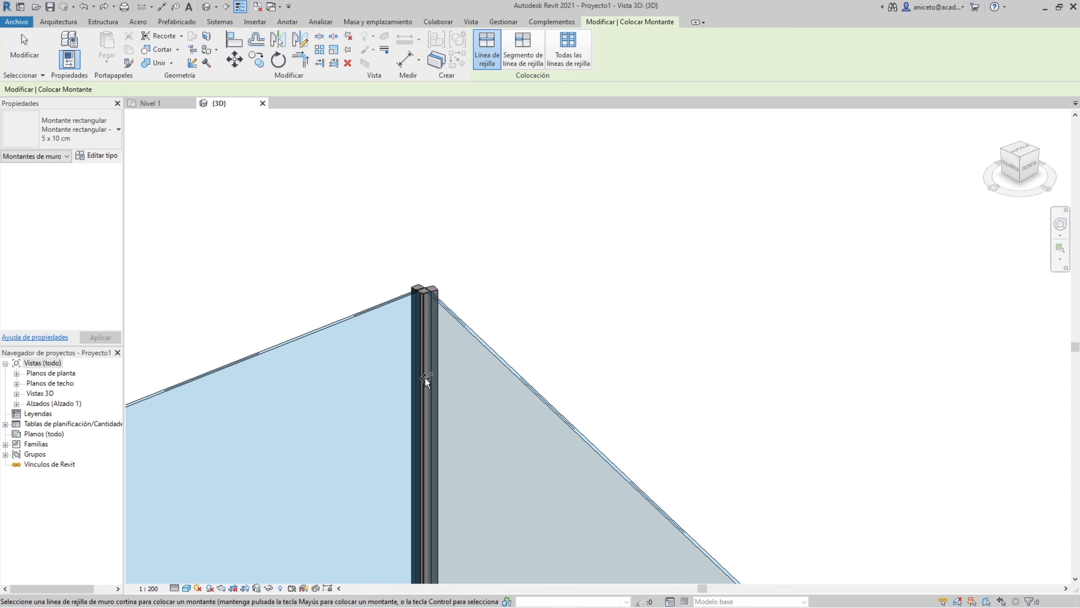
scroll(416, 301, up, 5)
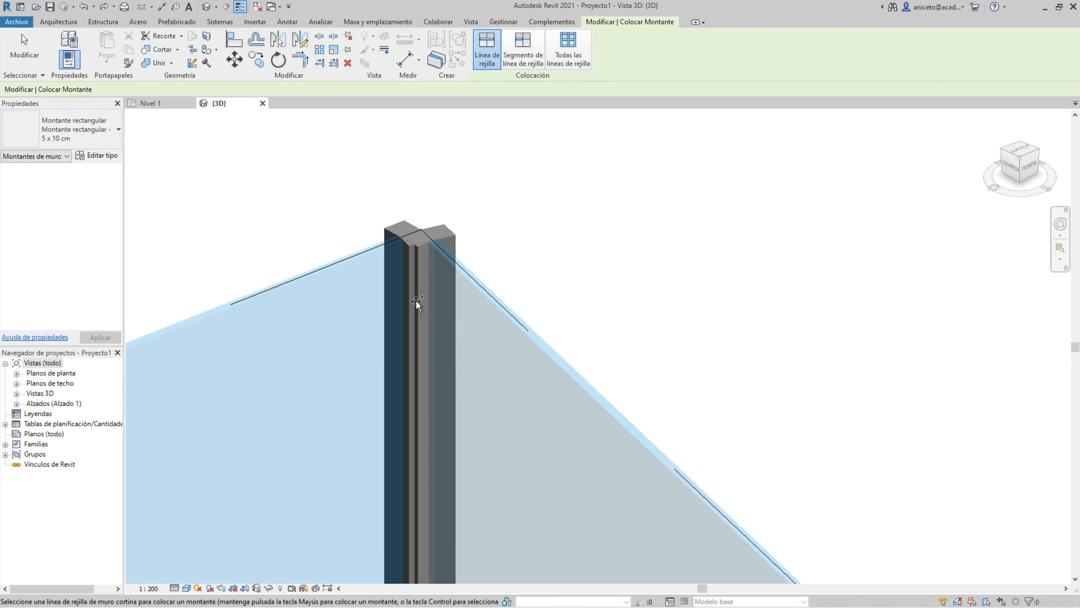
Delete both rectangular mullions at the corner of the two curtain walls.
key(Escape)
key(Escape)
click(388, 273)
key(Delete)
click(449, 211)
key(Delete)
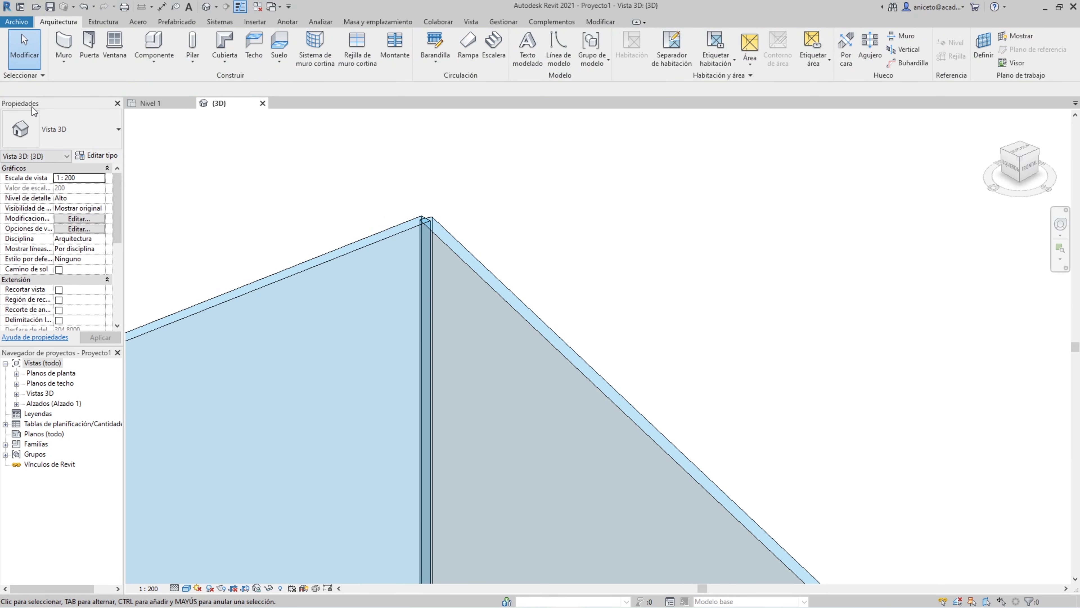
Place a Montante L1 corner mullion where the two curtain walls meet, deleting the conflicting elements to resolve the overlap error.
click(395, 47)
click(38, 140)
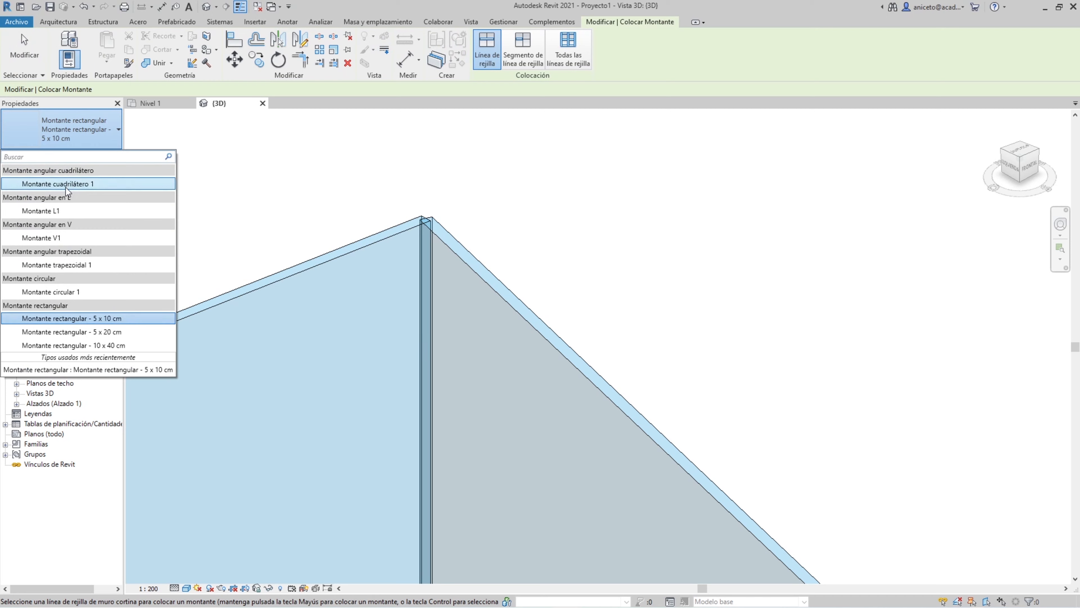
click(51, 211)
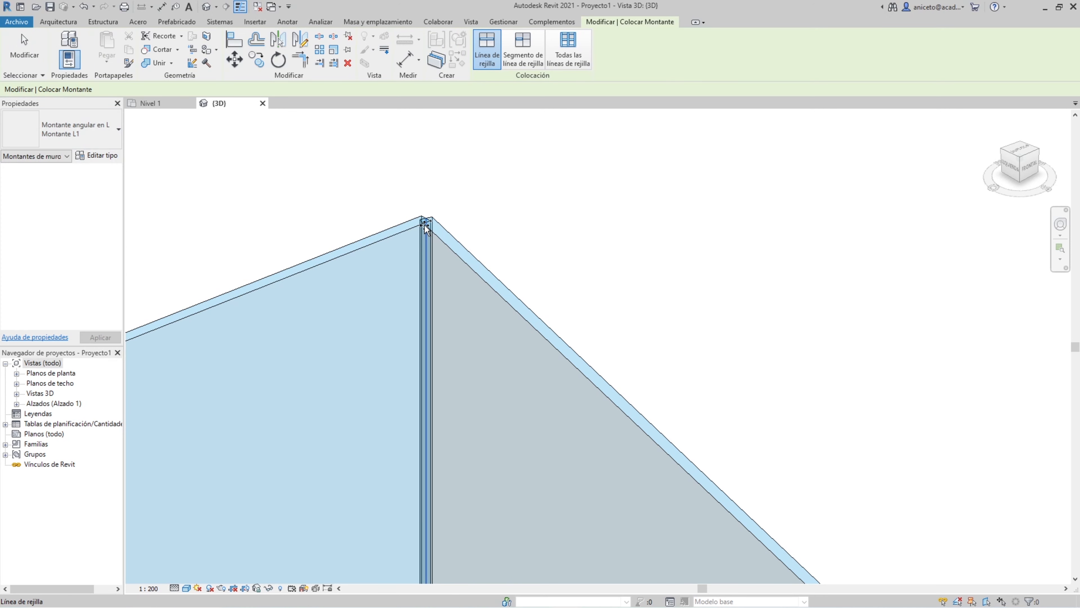
click(426, 215)
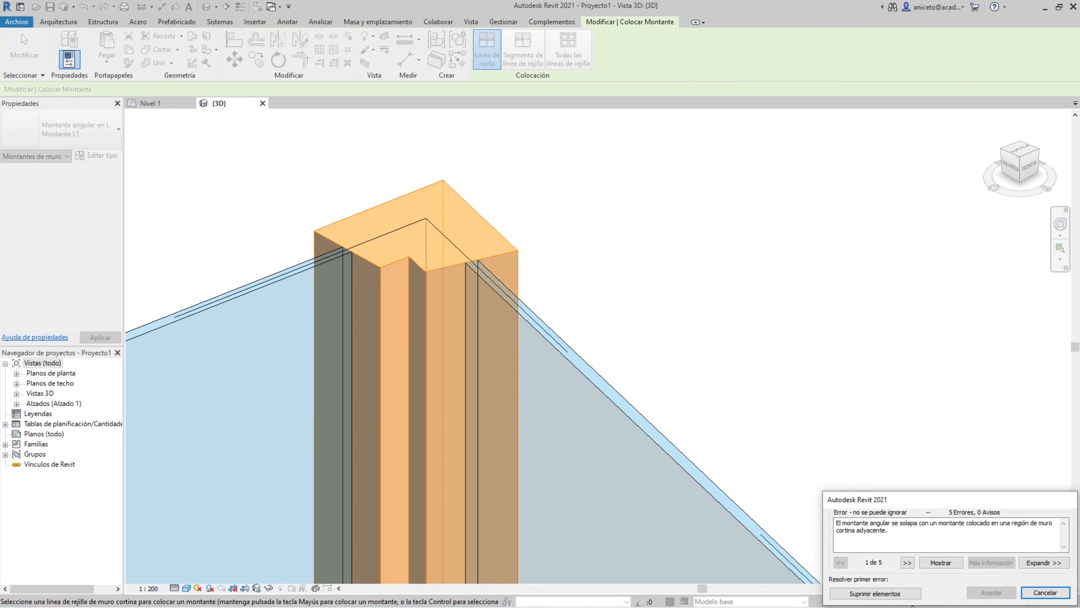
click(846, 594)
scroll(402, 215, down, 3)
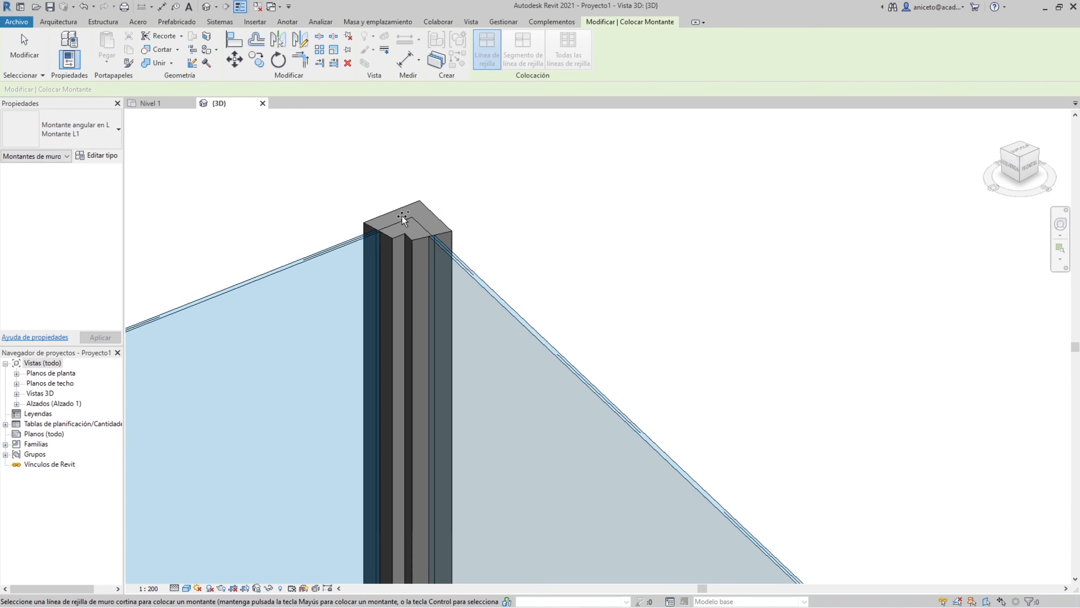
key(Escape)
Place rectangular 5 x 20 cm mullions on all remaining grid lines of the first curtain wall.
scroll(478, 209, down, 5)
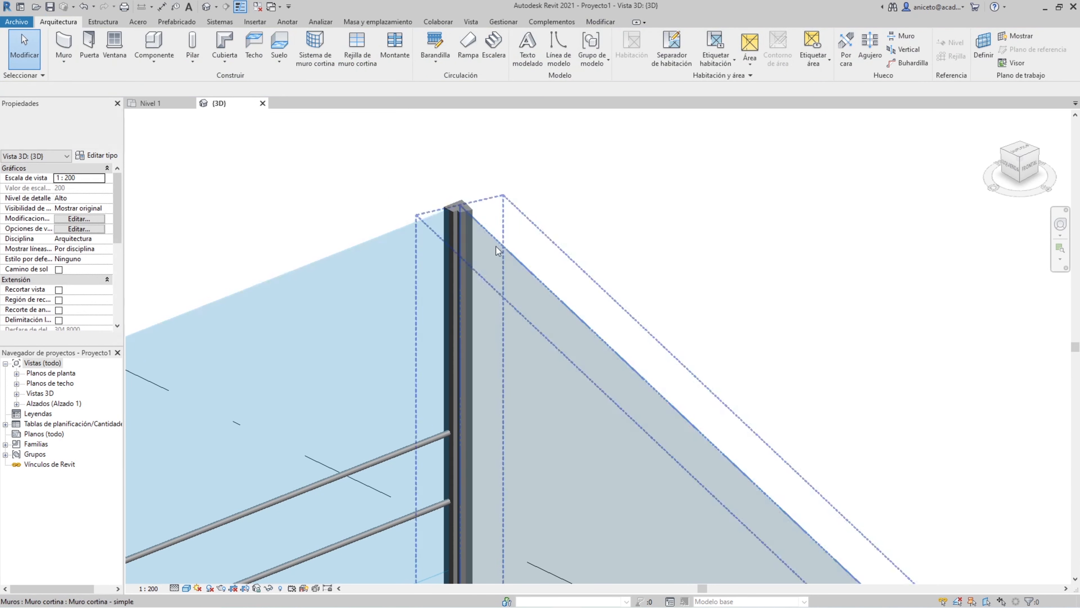
scroll(478, 260, down, 5)
middle_drag(492, 550, 762, 422)
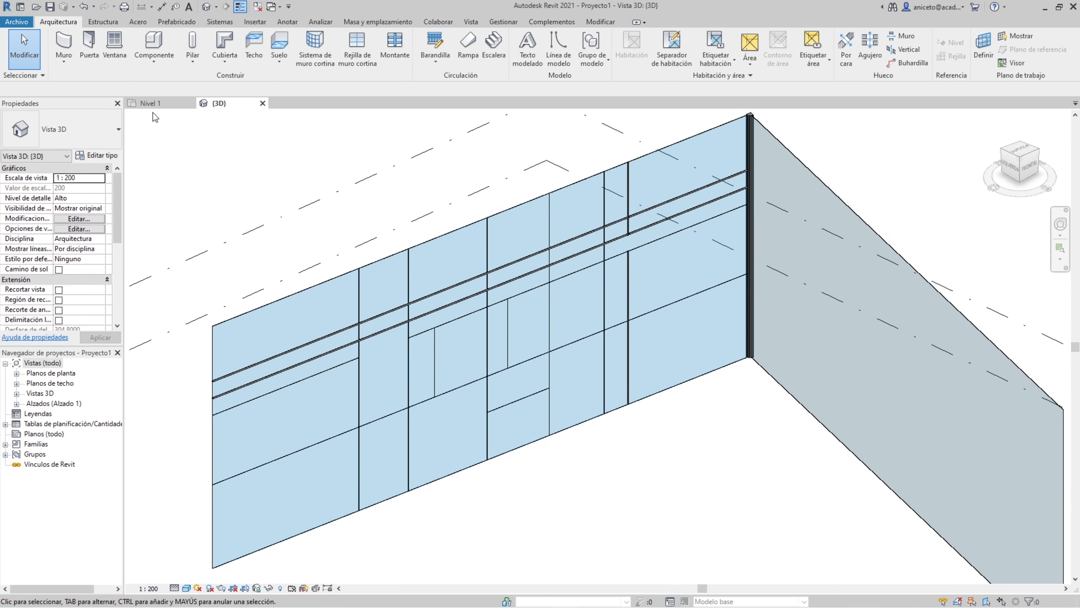
click(395, 47)
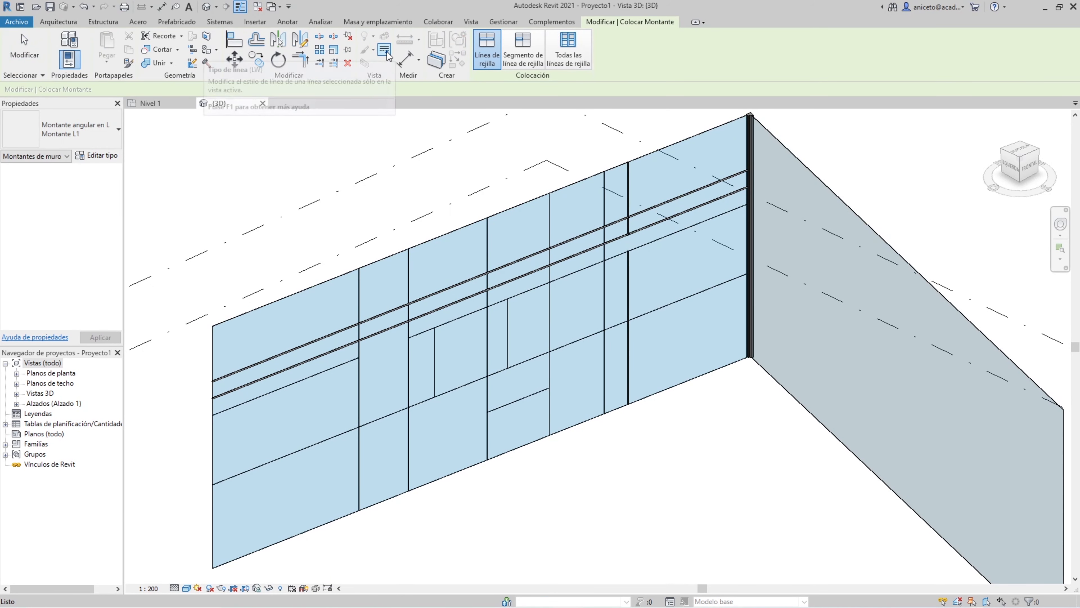
click(575, 51)
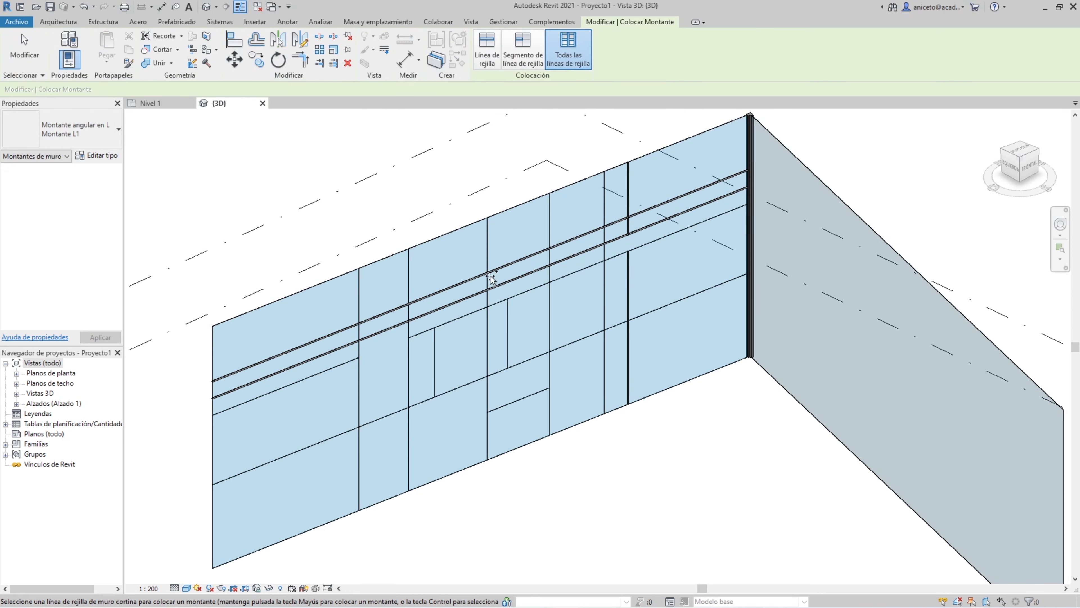
click(52, 135)
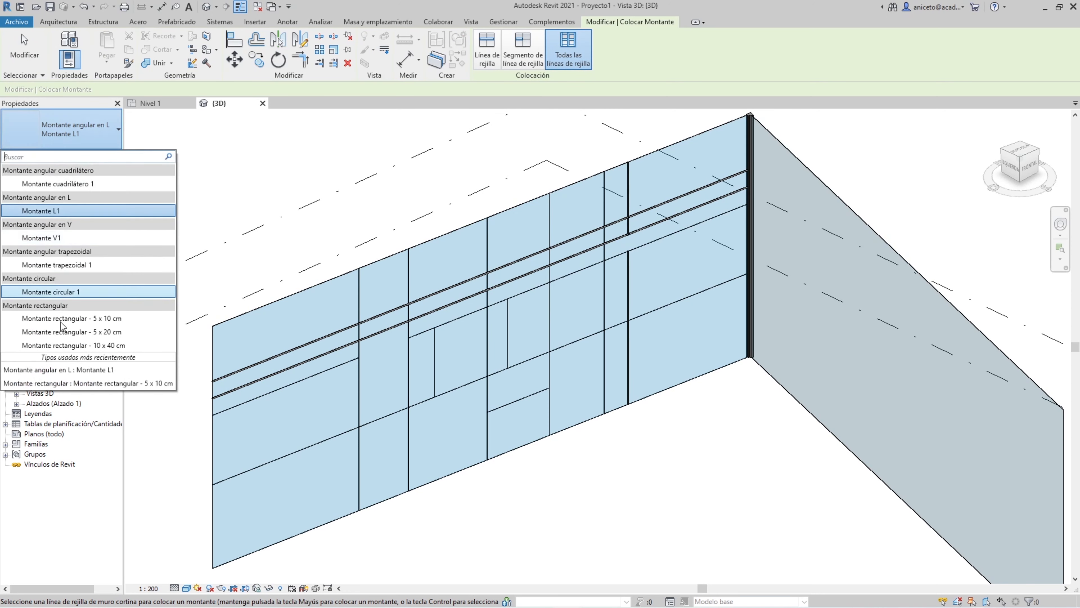
click(61, 332)
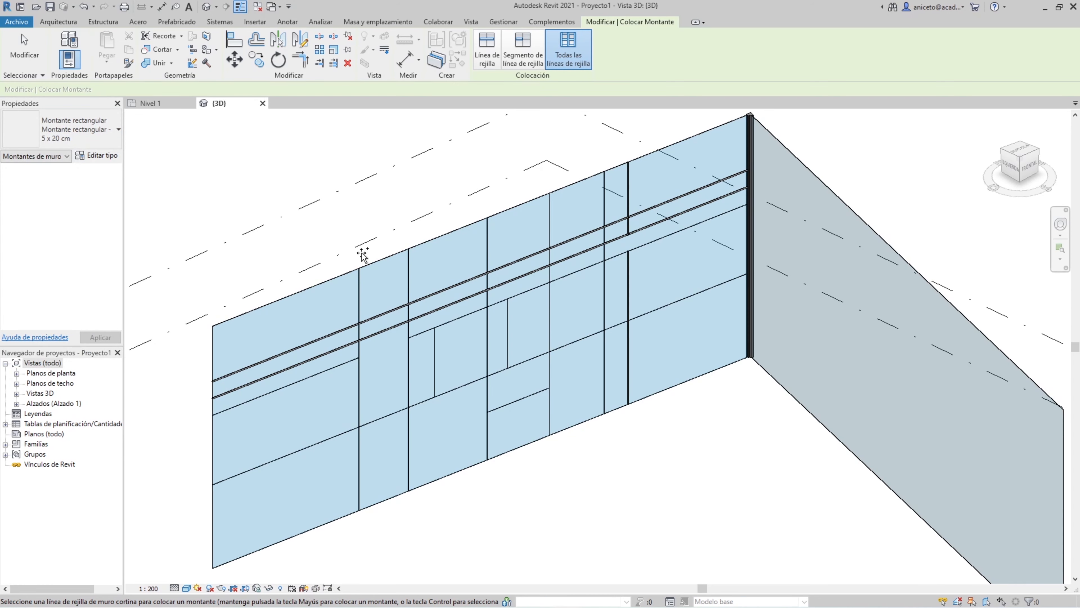
click(361, 265)
Examine how the rectangular and circular mullions meet at the grid intersections of the first curtain wall.
scroll(361, 313, up, 5)
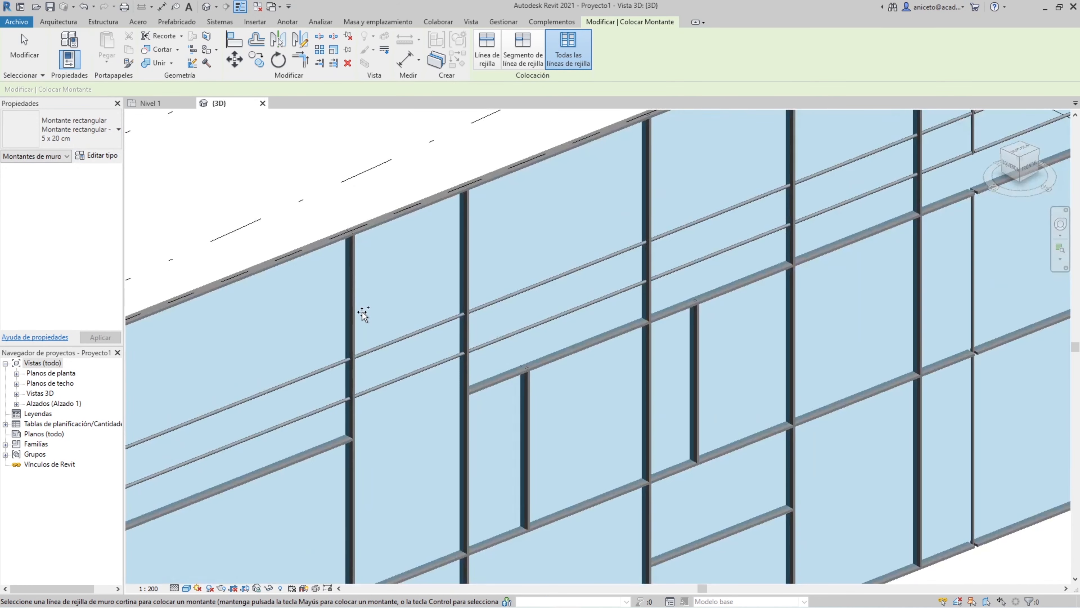
scroll(341, 242, down, 5)
scroll(655, 366, up, 5)
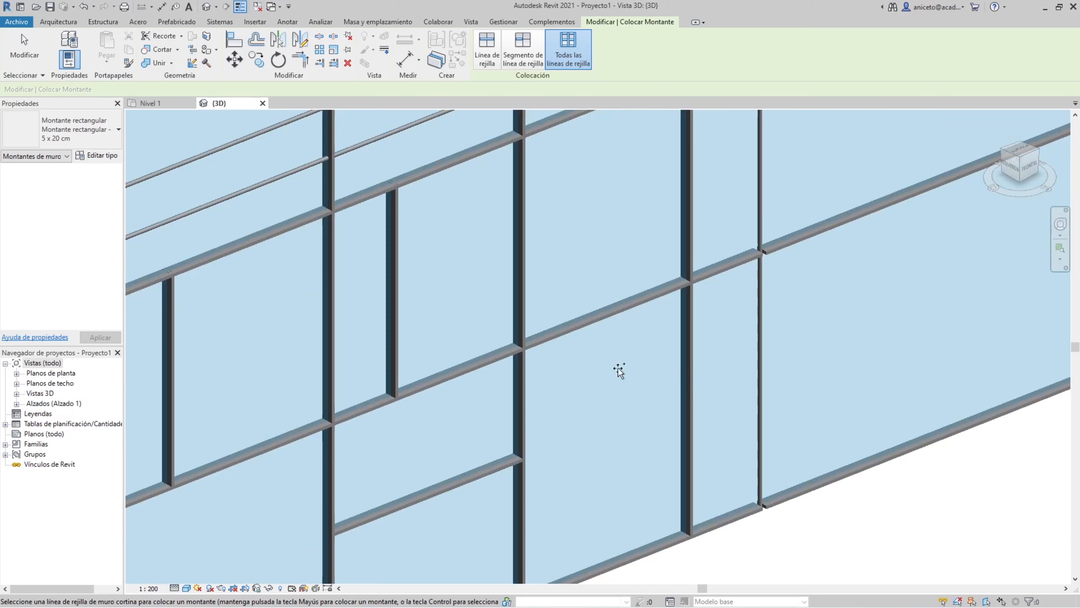
scroll(604, 346, down, 2)
scroll(752, 284, up, 5)
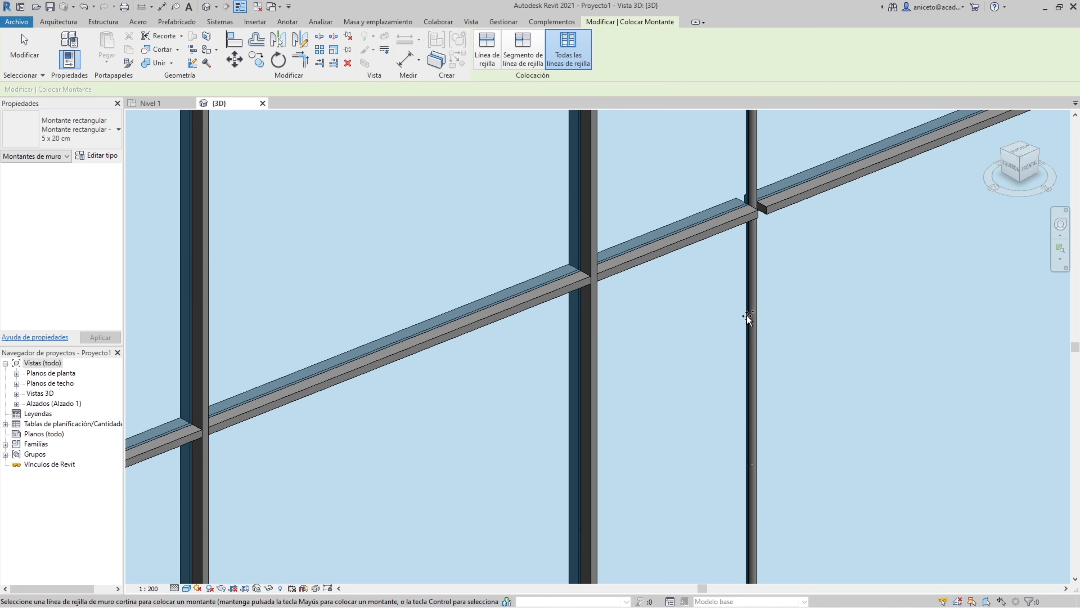
scroll(747, 315, down, 6)
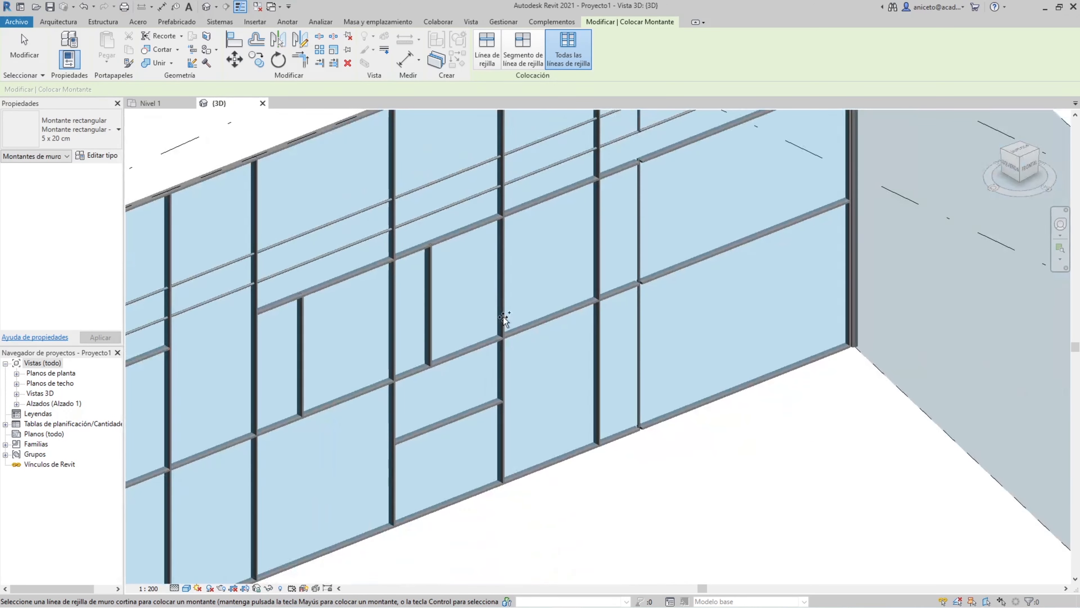
Change the type of the central vertical mullion segment on the first curtain wall from rectangular to Montante circular 1.
scroll(548, 326, down, 4)
scroll(552, 328, up, 3)
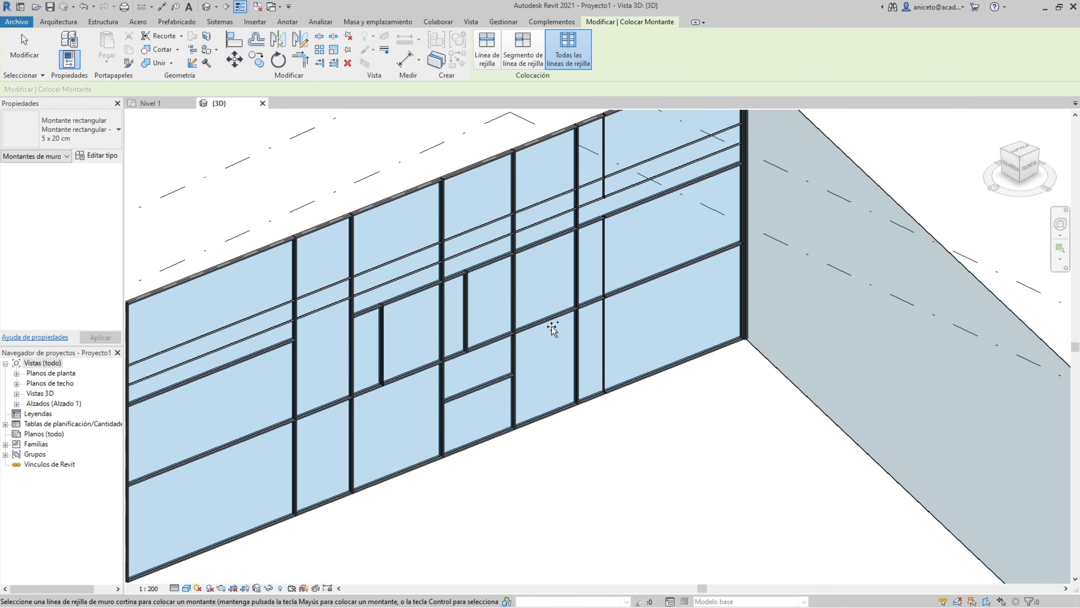
key(Escape)
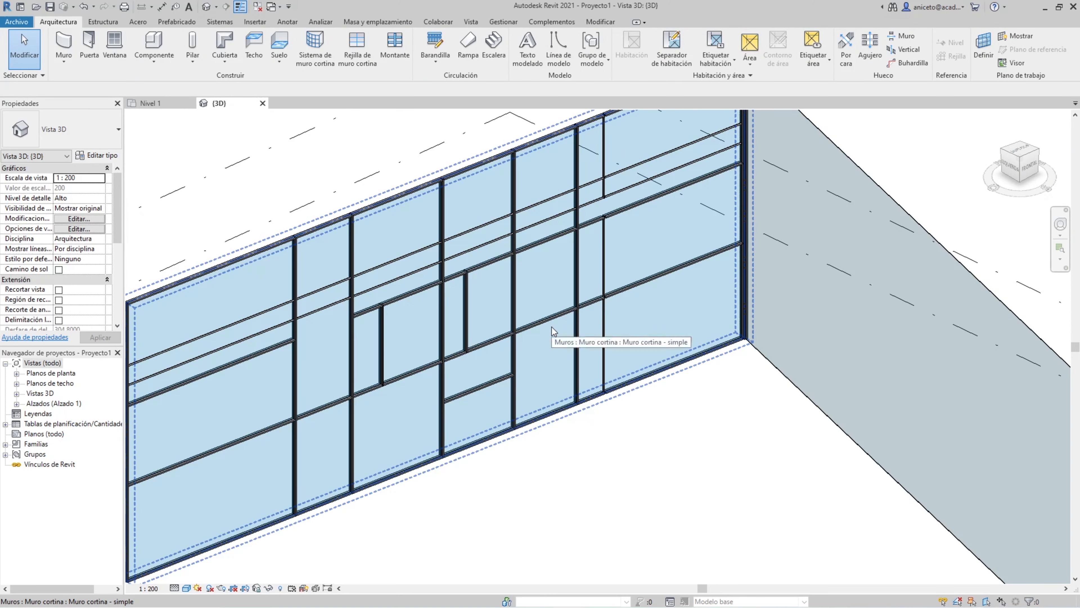
scroll(509, 294, up, 3)
click(512, 295)
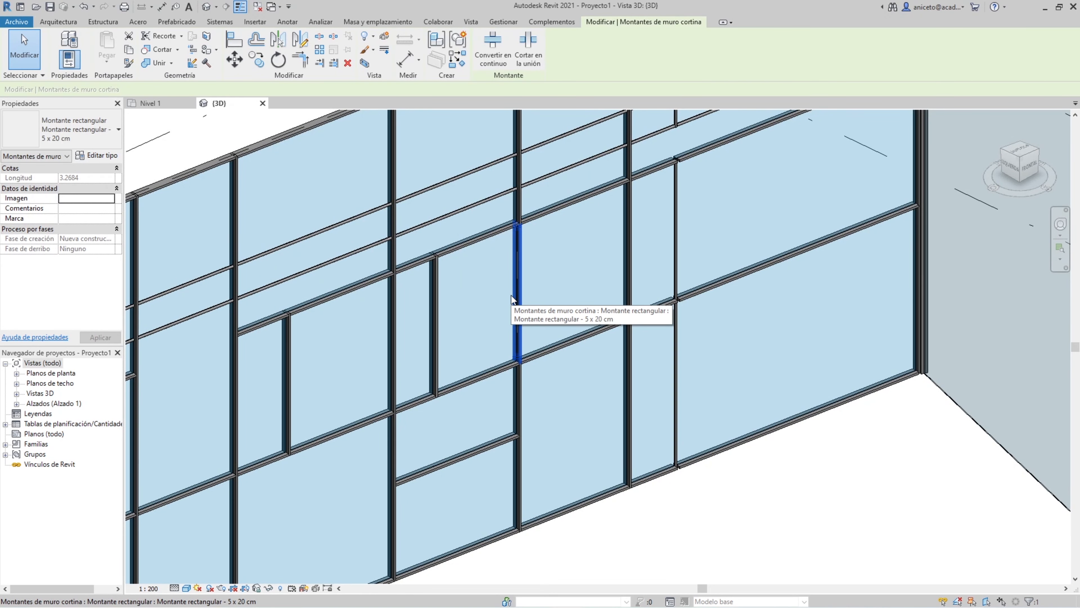
click(88, 133)
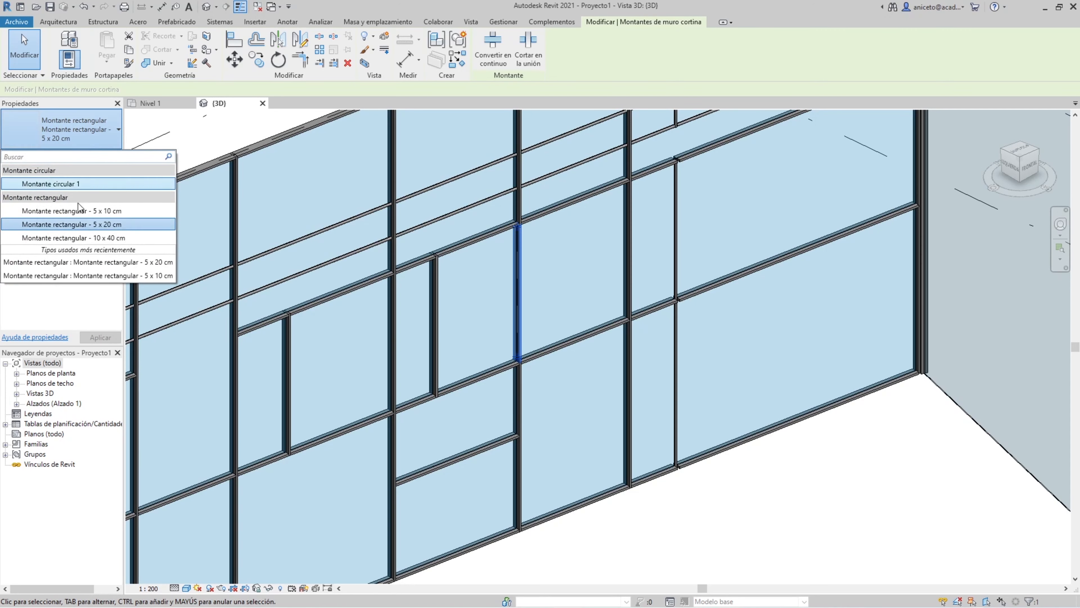
click(78, 184)
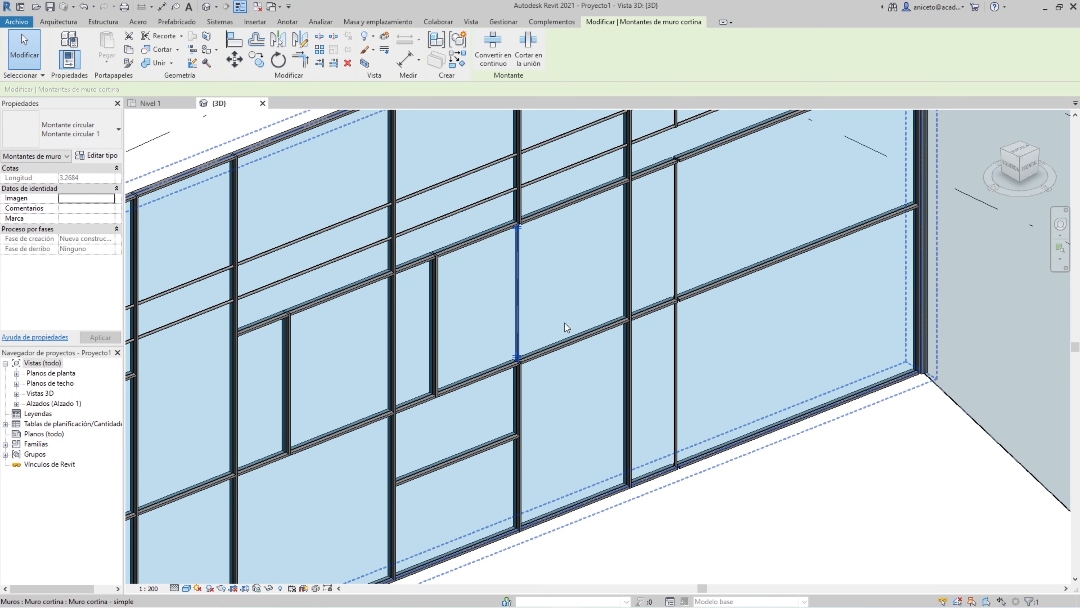
key(Escape)
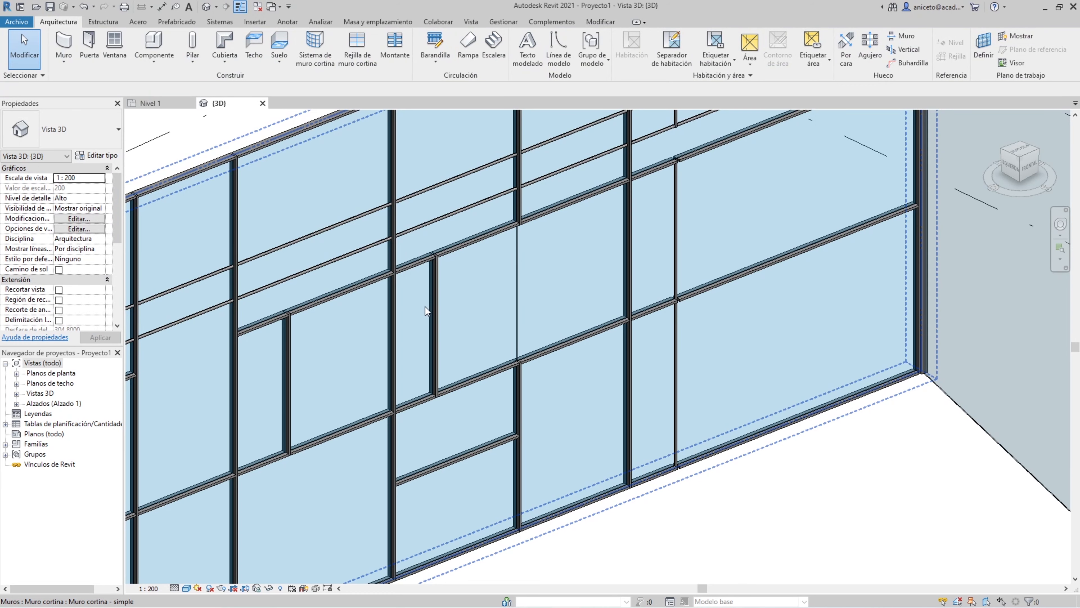
Move the short vertical grid line beside the circular mullion midway between its neighbouring grid lines, 1.70 m from each.
click(443, 321)
key(Escape)
click(434, 320)
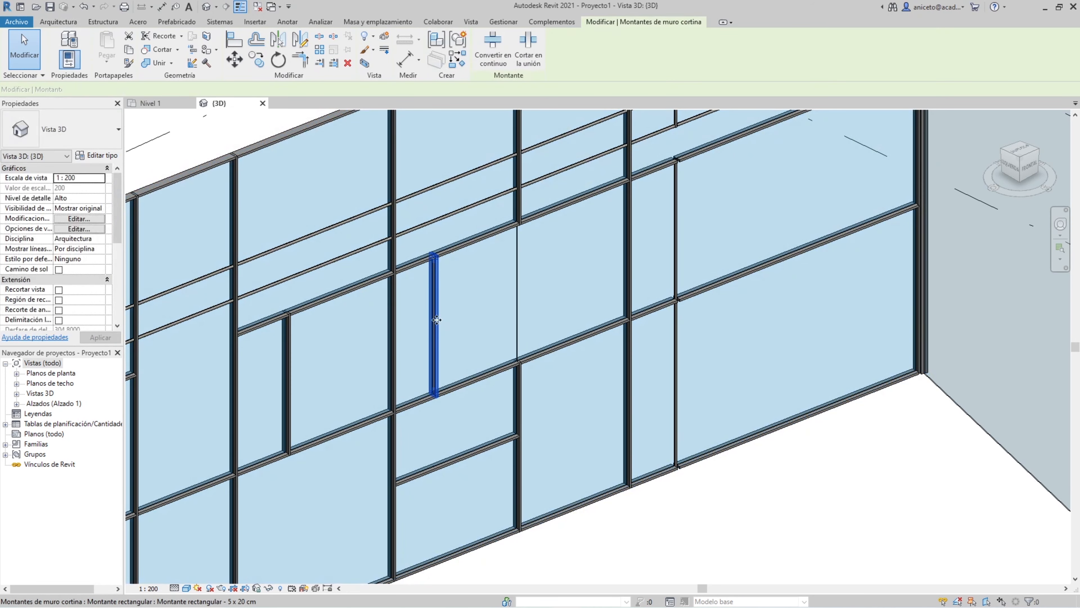
key(Escape)
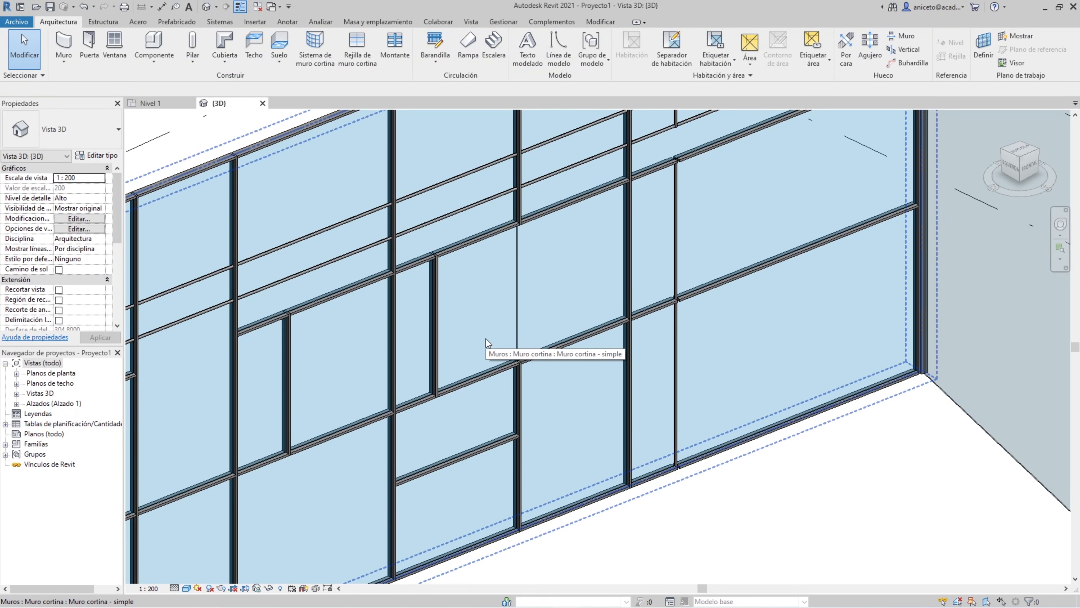
scroll(447, 329, up, 3)
key(Tab)
click(446, 303)
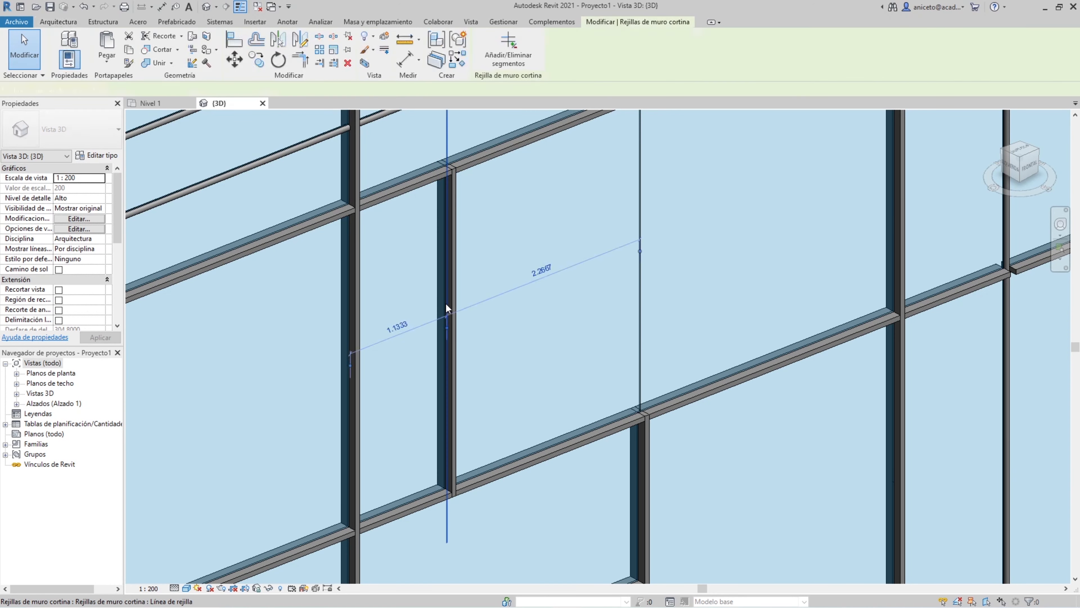
scroll(491, 284, down, 5)
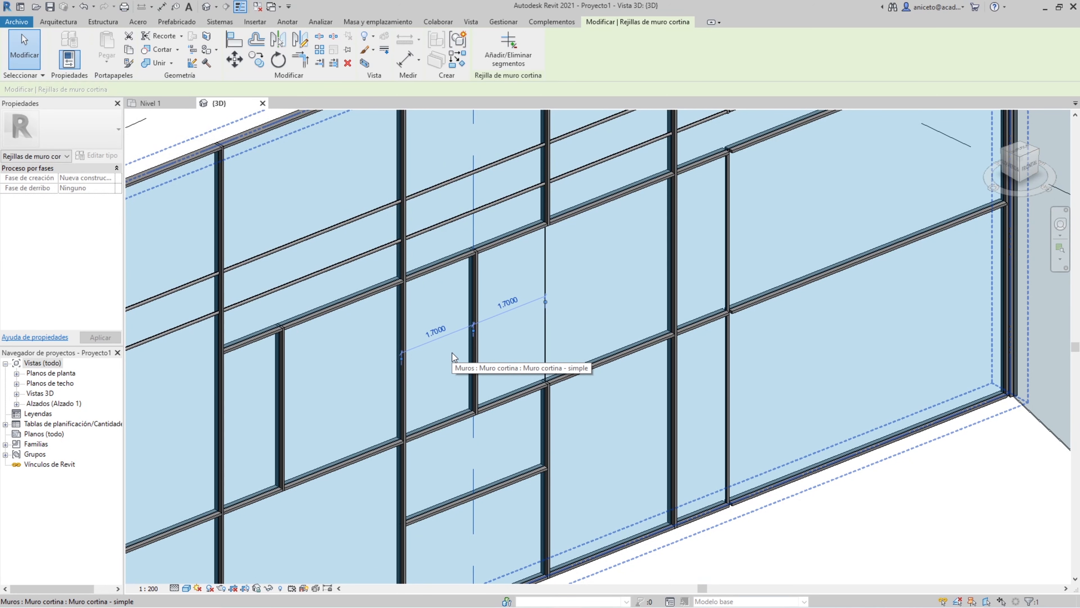
key(Escape)
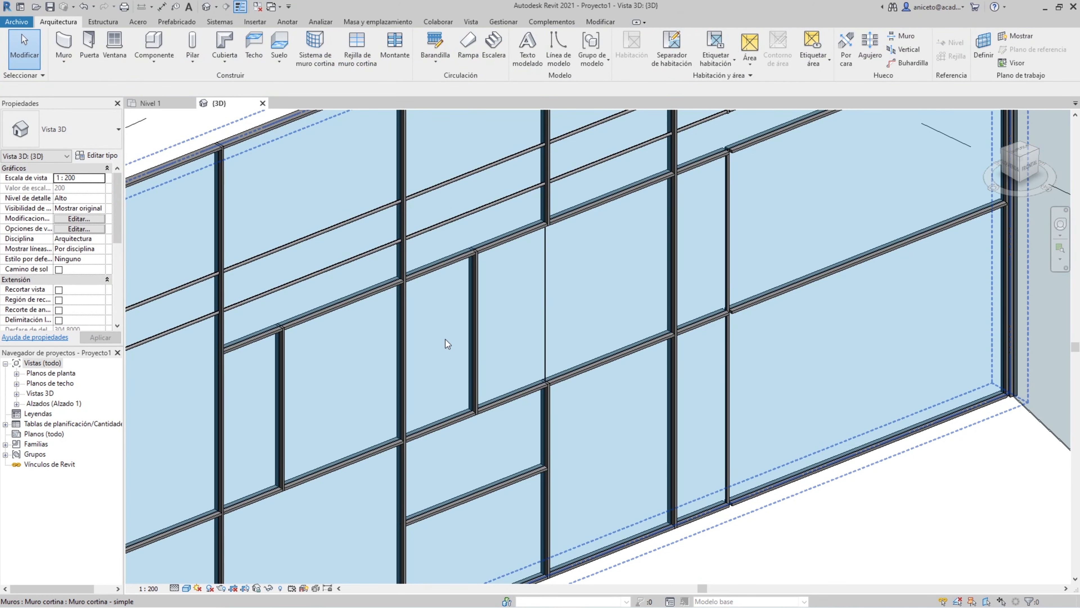
Duplicate the rectangular mullion type of the short vertical mullion on the relocated grid line as MontanteEjemplo.
scroll(442, 277, down, 3)
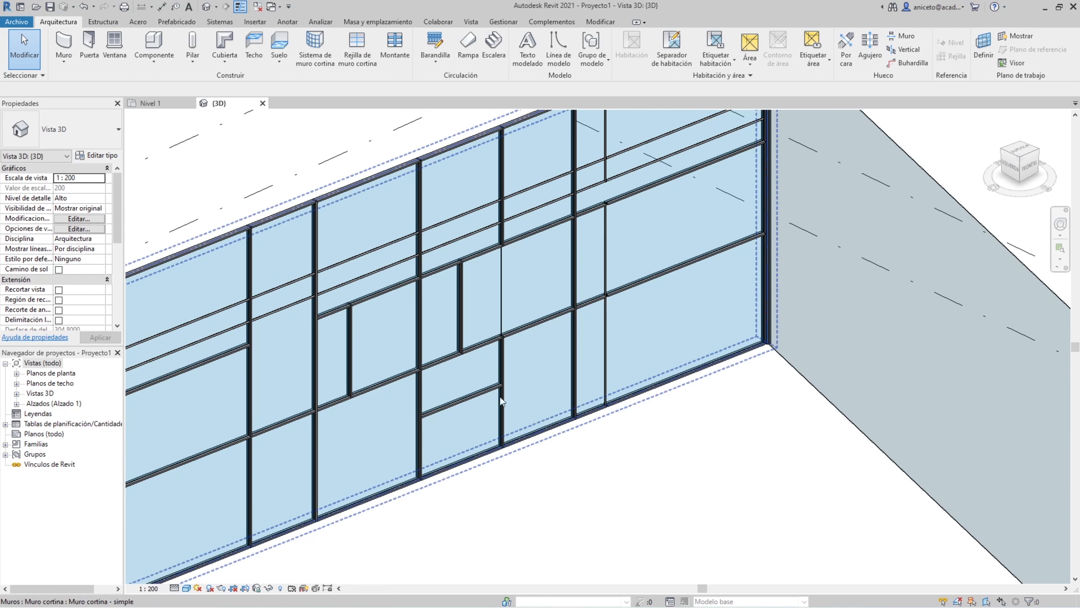
click(460, 310)
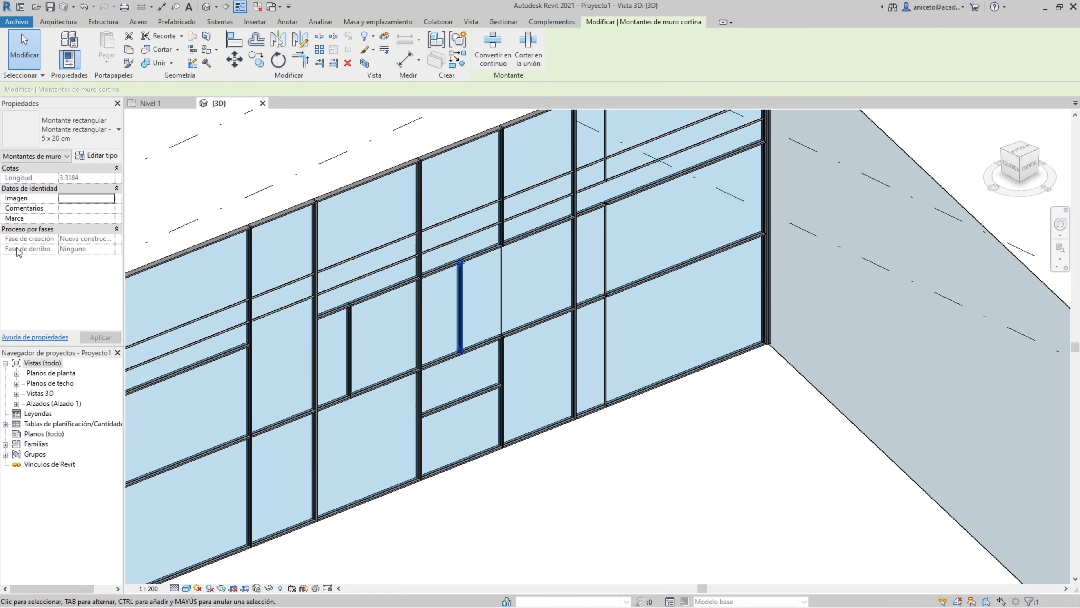
click(96, 159)
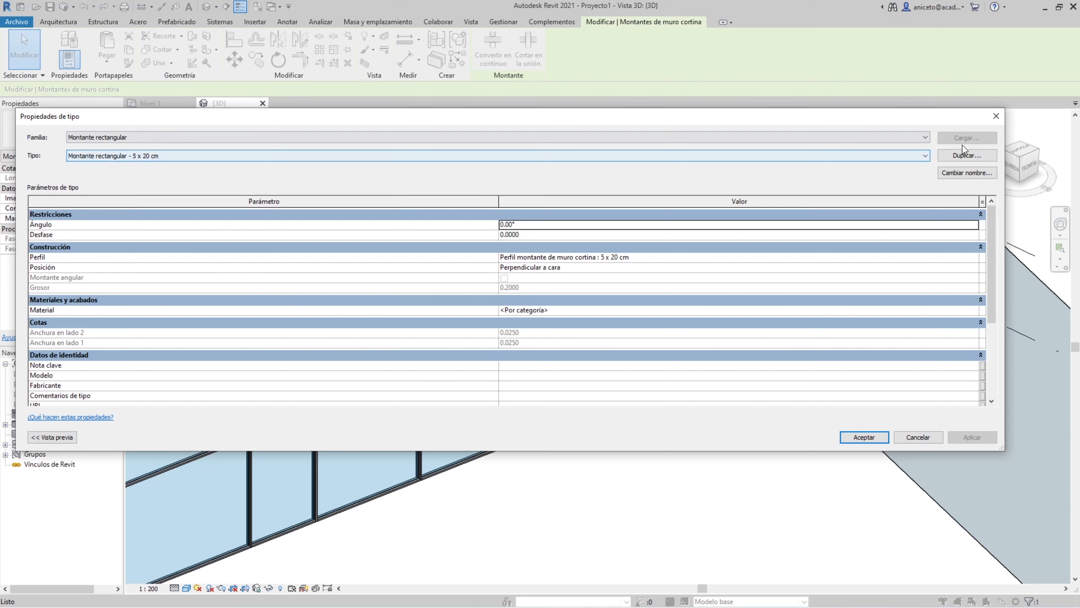
click(959, 155)
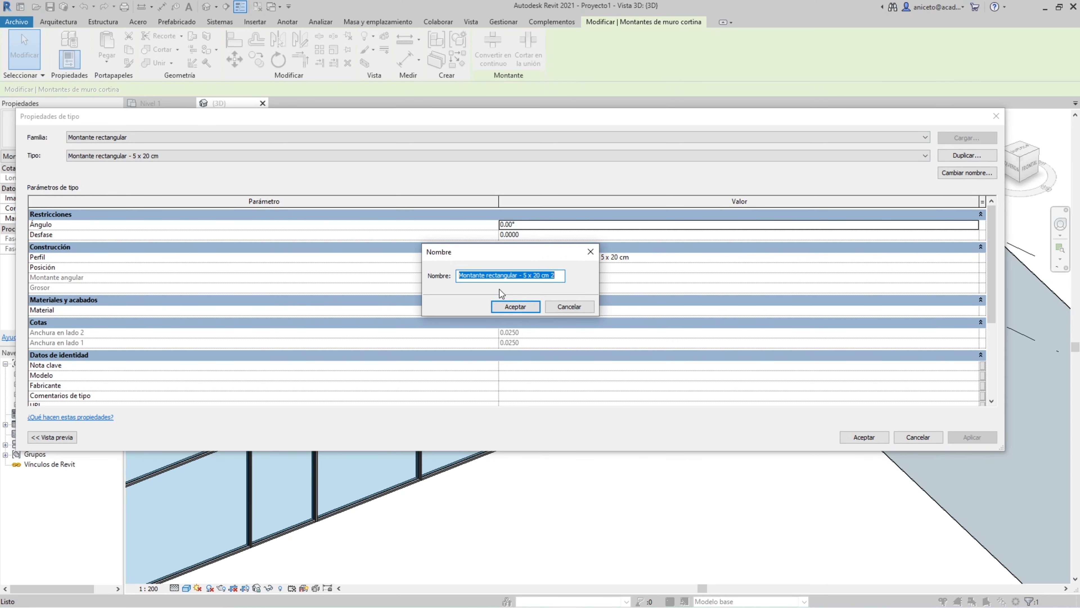
text(Mo)
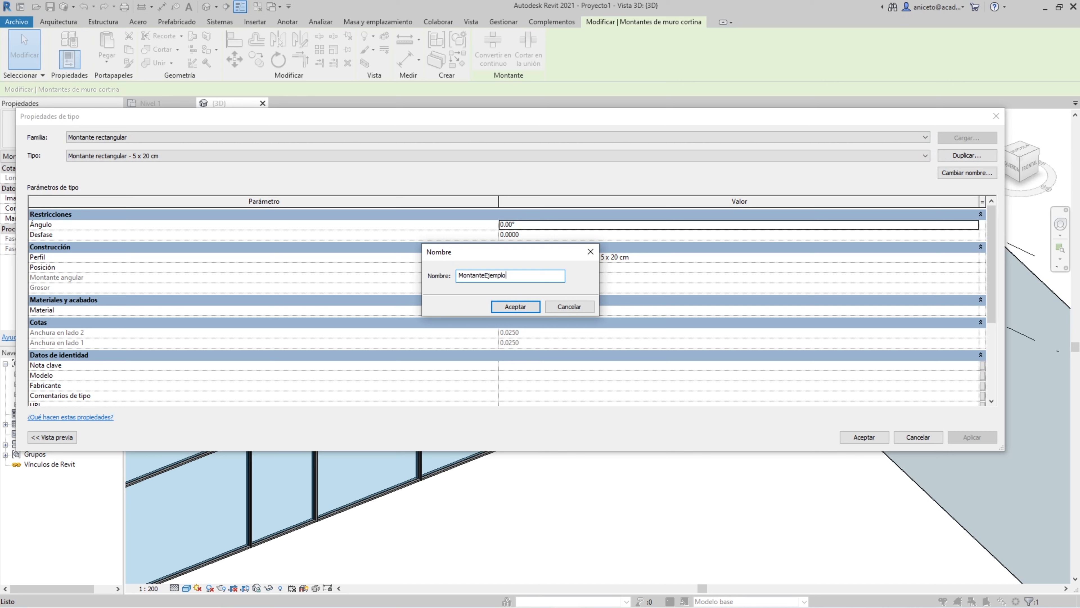
text(ntanteEjemplo)
click(504, 307)
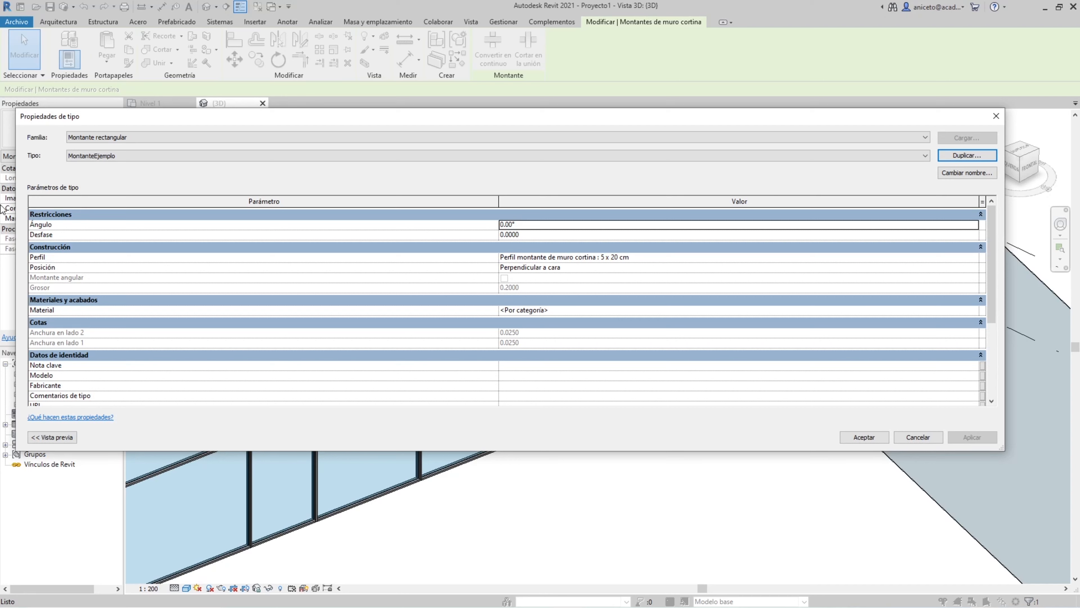
Set the MontanteEjemplo type's angle to 10° and its offset to 100 mm.
click(522, 223)
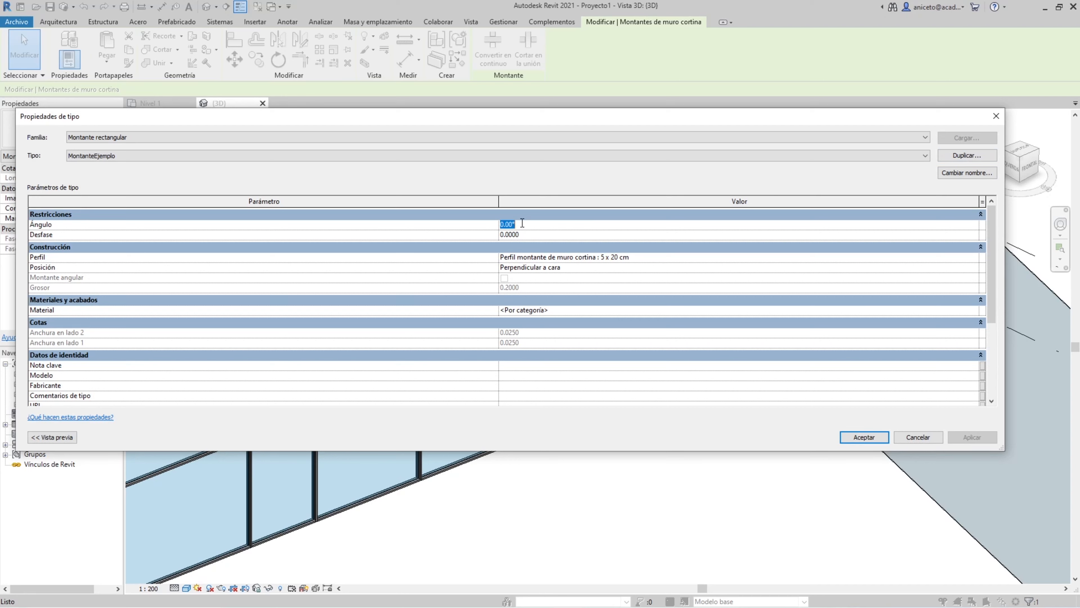
text(10)
click(521, 234)
drag(521, 234, 481, 228)
text(100 mm)
key(Tab)
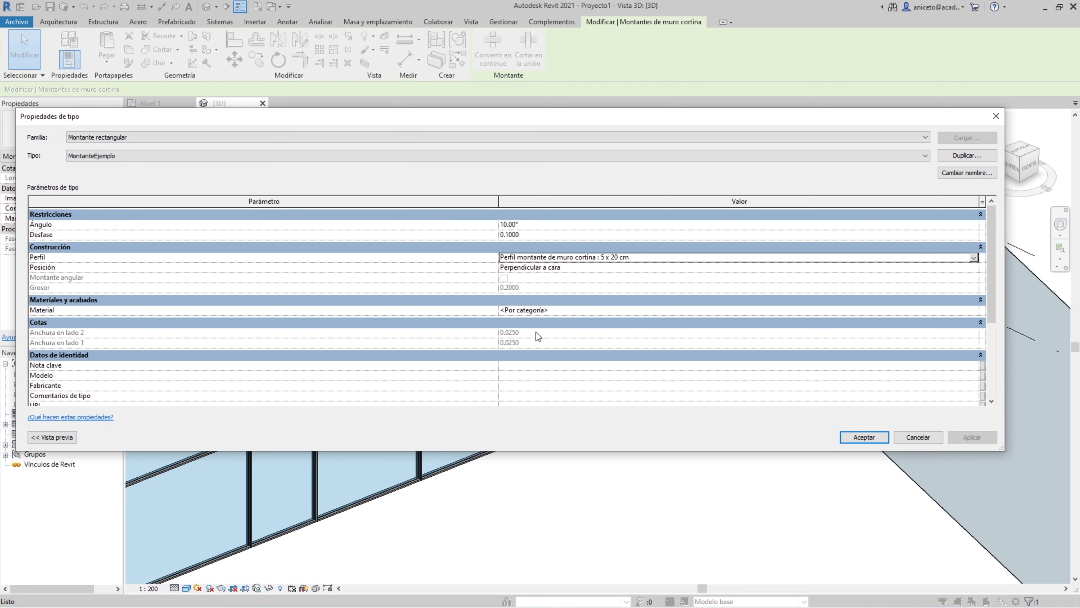
Assign the profile Perfil rectangular de barandilla : Recubrimiento 36 x 4 cm to the MontanteEjemplo type and apply the type changes.
click(611, 257)
click(979, 255)
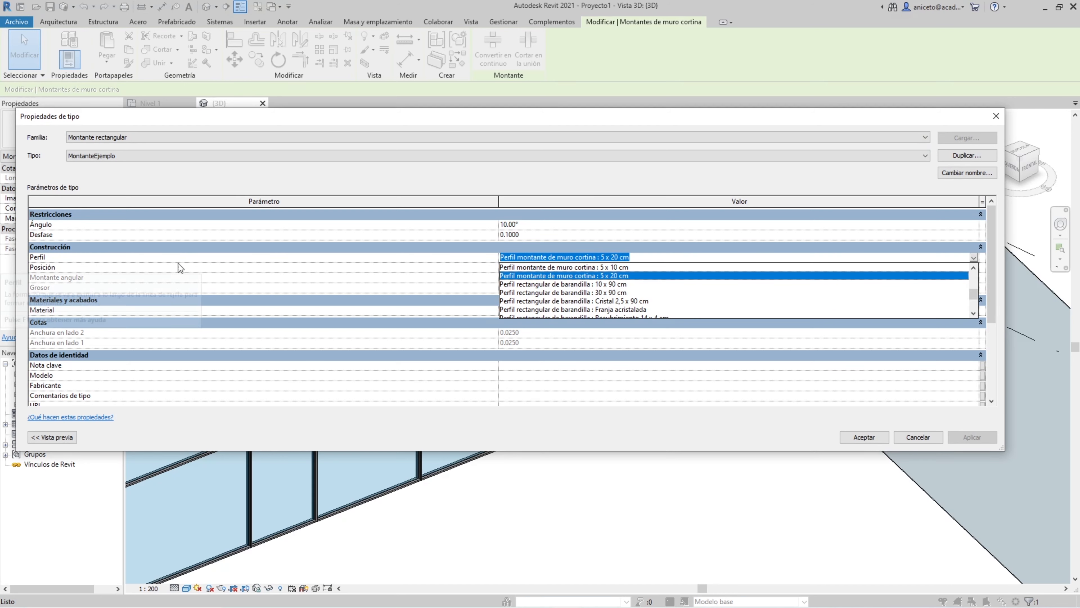
scroll(601, 301, down, 2)
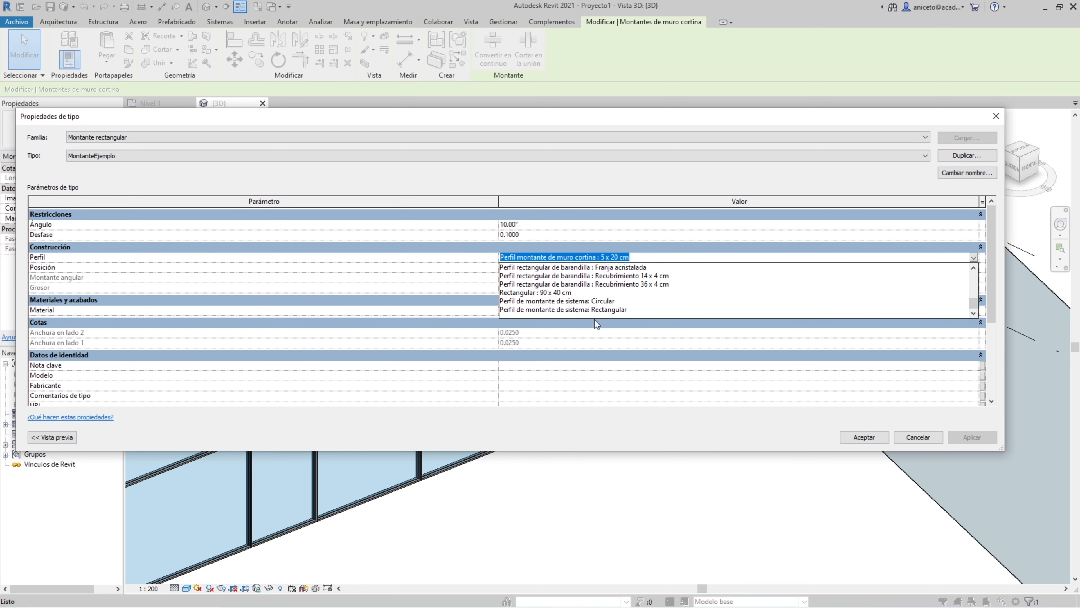
scroll(591, 308, up, 5)
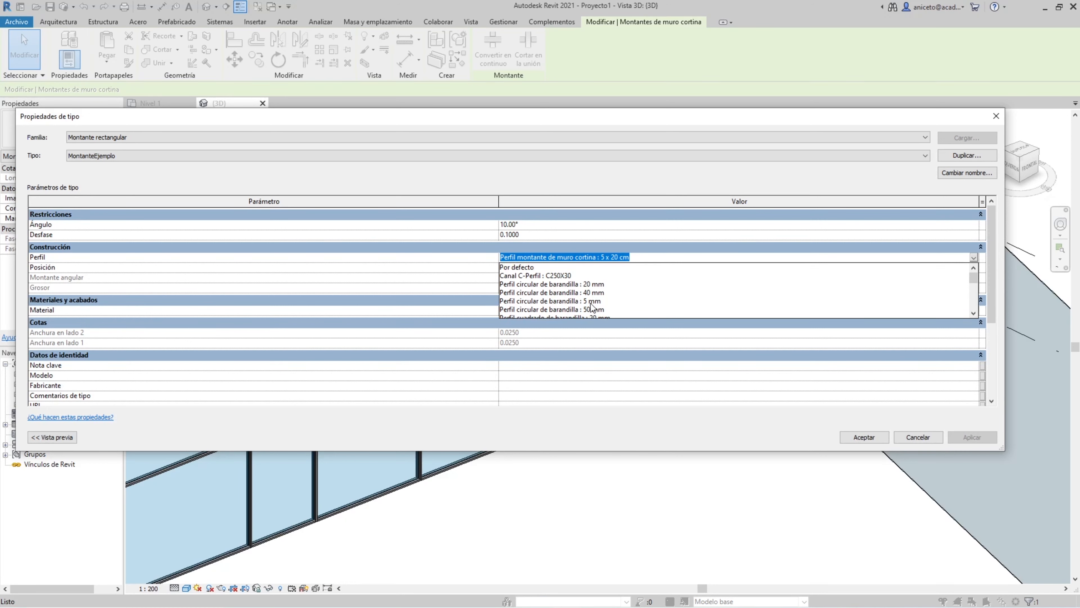
scroll(596, 300, down, 3)
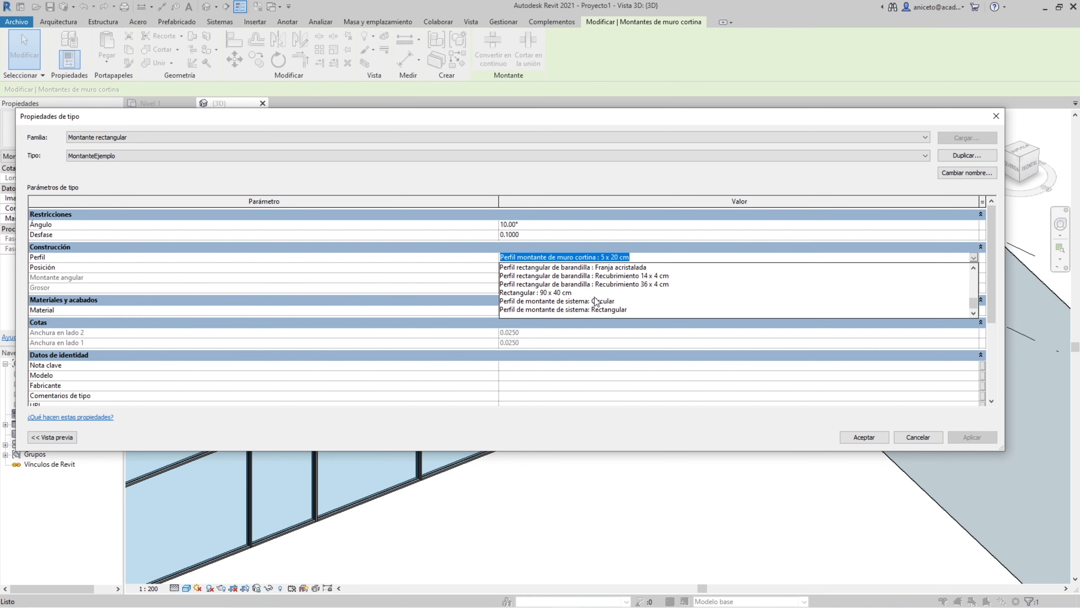
click(602, 284)
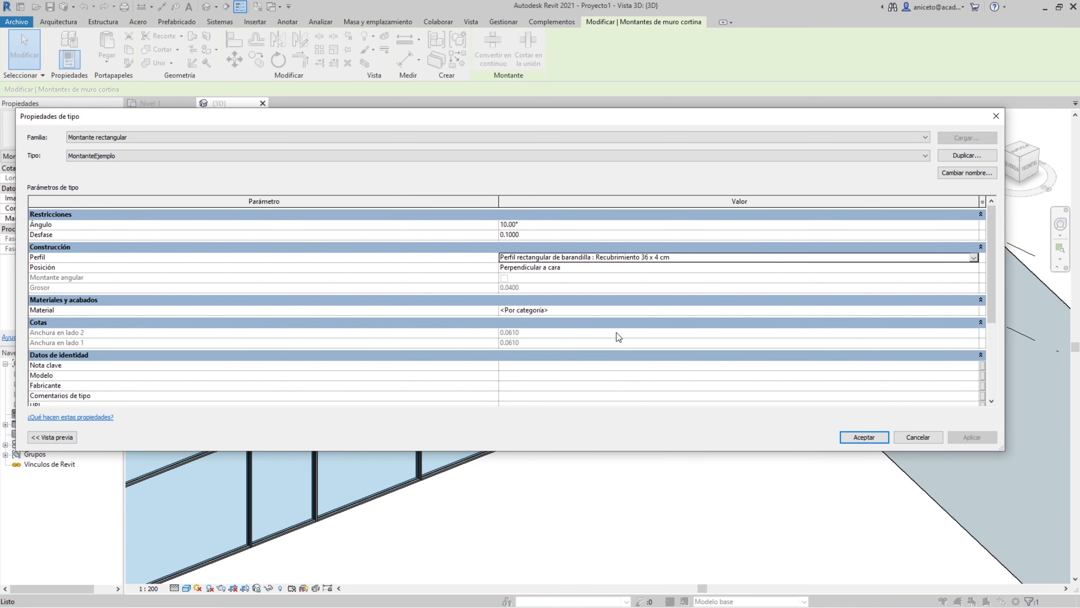
click(864, 436)
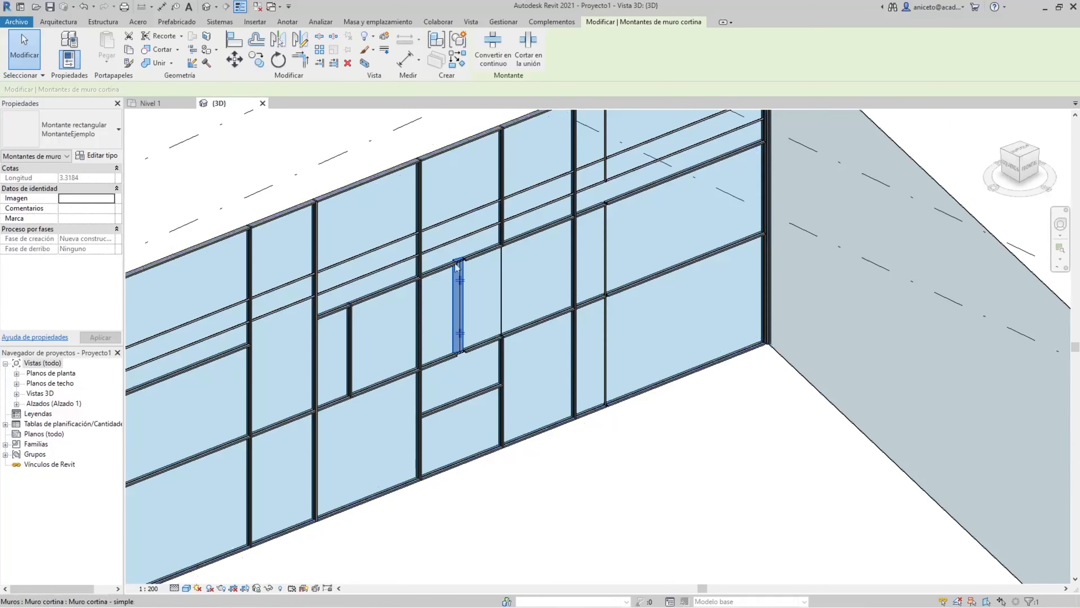
Examine the rotation, offset and profile of the MontanteEjemplo mullion at its upper joint from both sides of the wall.
scroll(502, 291, up, 4)
key(Escape)
scroll(502, 291, up, 3)
scroll(501, 340, up, 3)
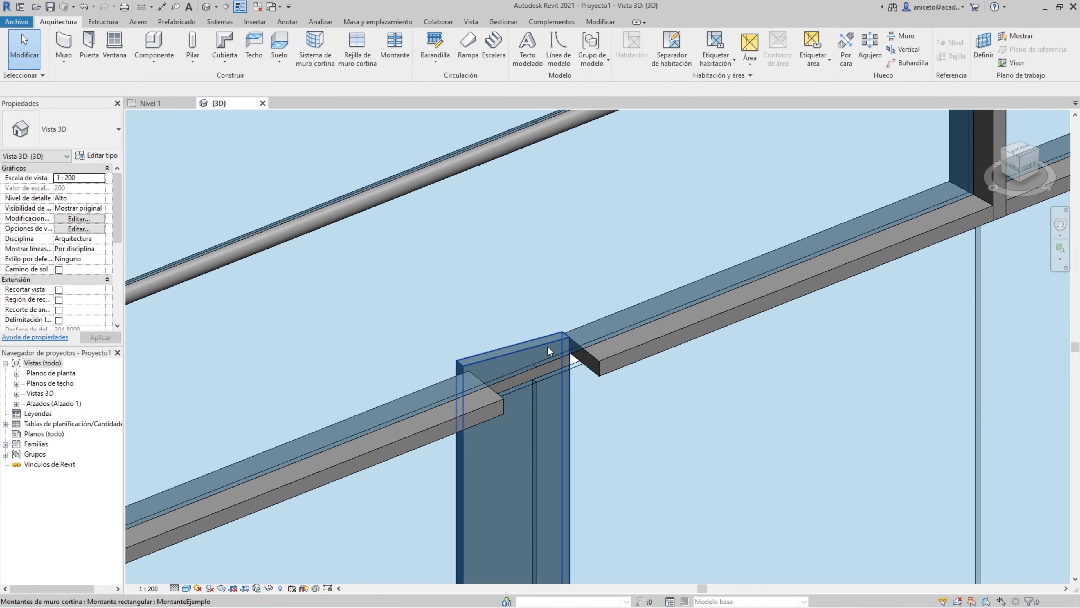
scroll(490, 296, down, 4)
scroll(490, 296, down, 3)
shift+middle_drag(485, 354, 550, 379)
scroll(267, 371, up, 5)
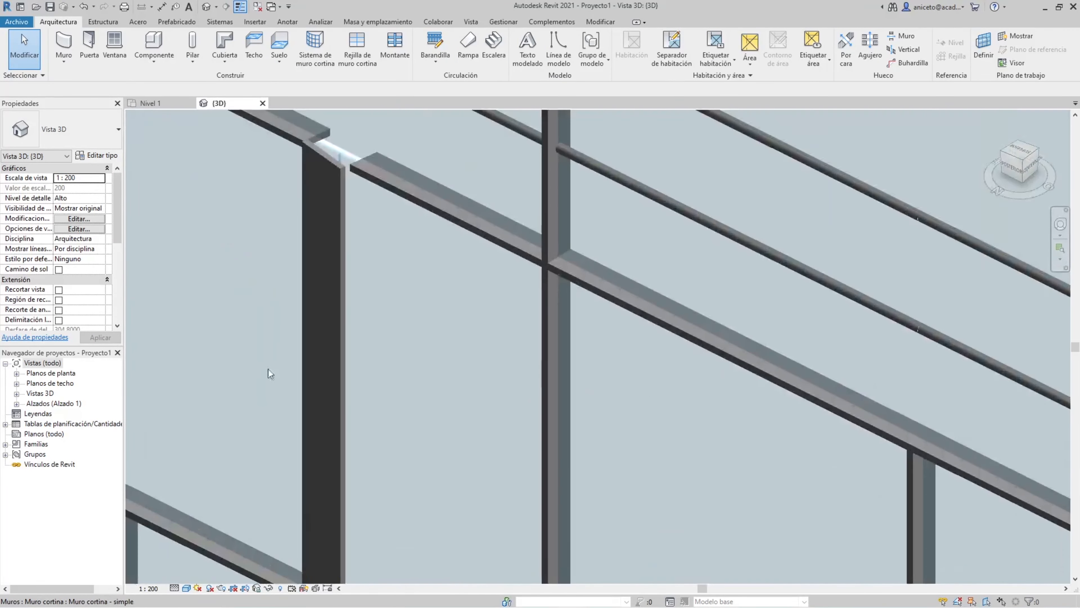
Set the MontanteEjemplo type's offset to 0.3 m and apply the change.
click(334, 163)
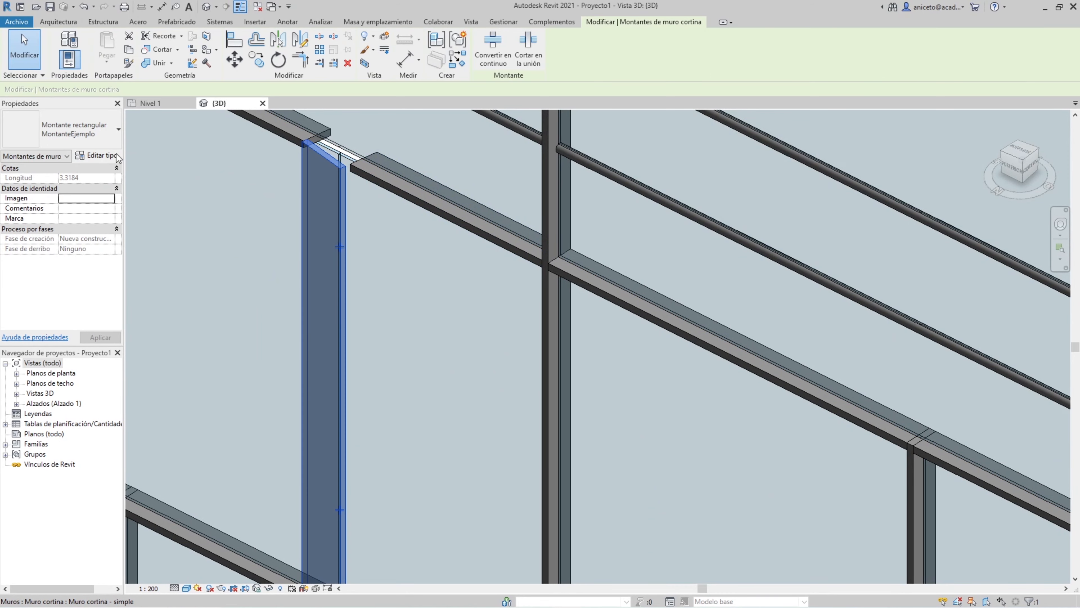
click(99, 156)
click(532, 233)
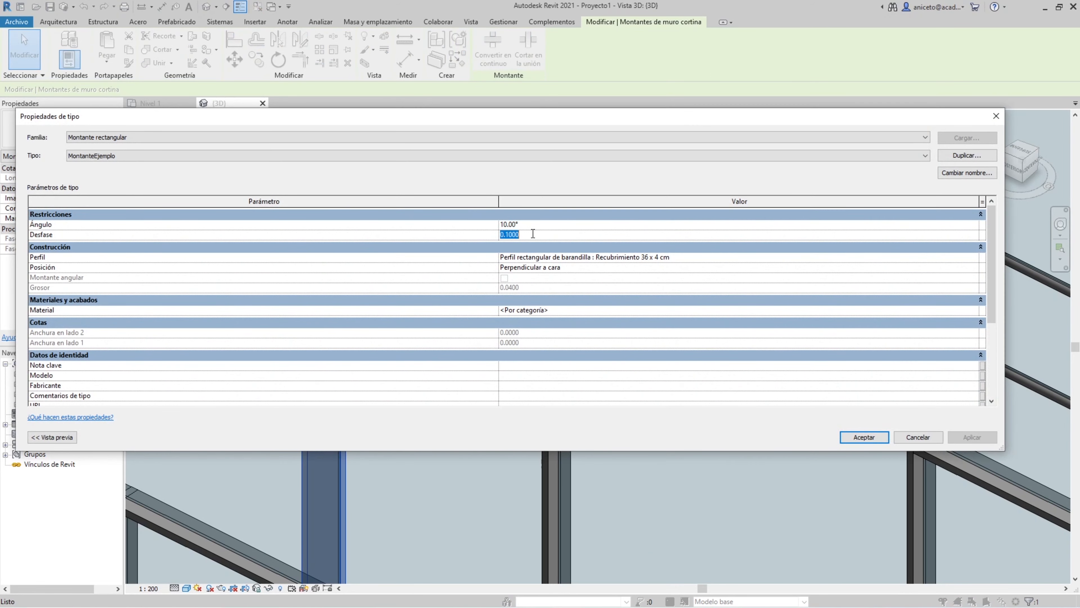
text(0.0)
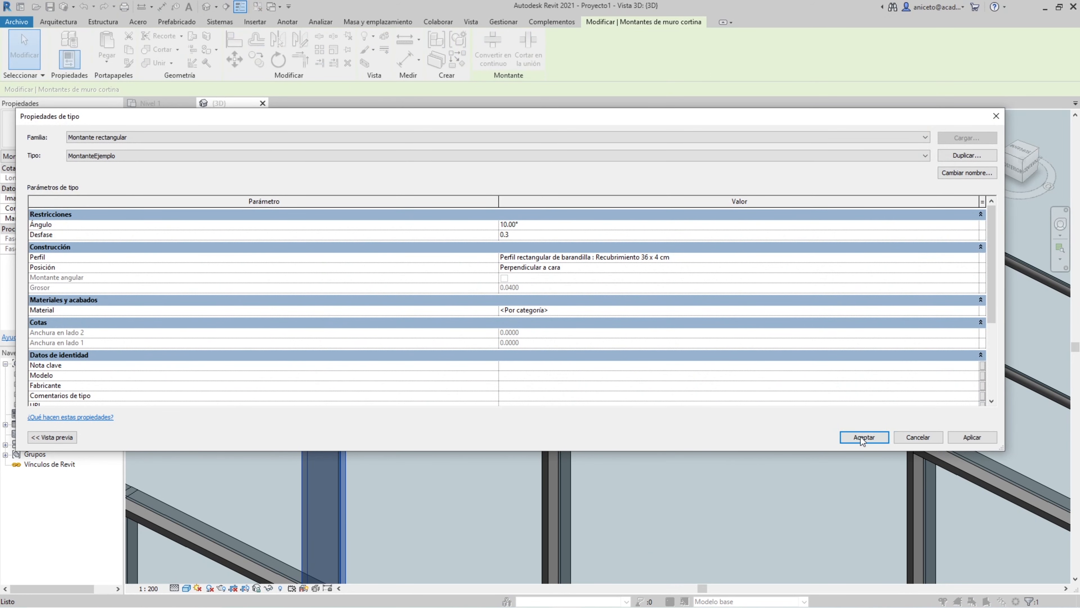
click(864, 437)
key(Escape)
Examine from several angles how far the MontanteEjemplo mullion stands off its grid line and the curtain wall plane.
shift+middle_drag(429, 241, 543, 503)
shift+middle_drag(374, 309, 363, 344)
scroll(346, 225, up, 2)
shift+middle_drag(352, 211, 366, 232)
scroll(357, 200, up, 4)
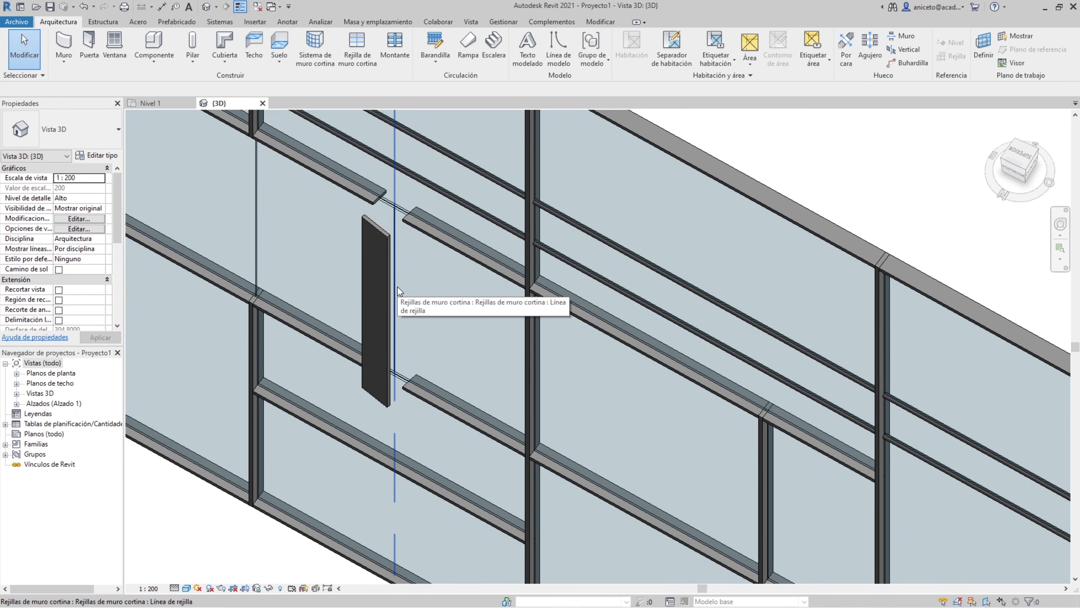
scroll(398, 287, down, 2)
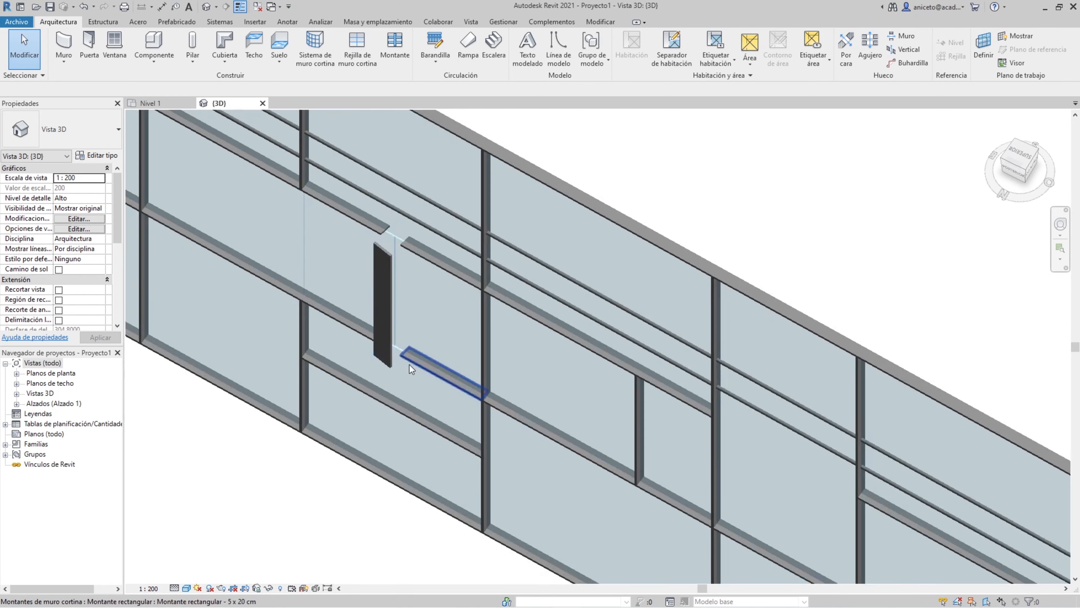
shift+middle_drag(411, 373, 676, 259)
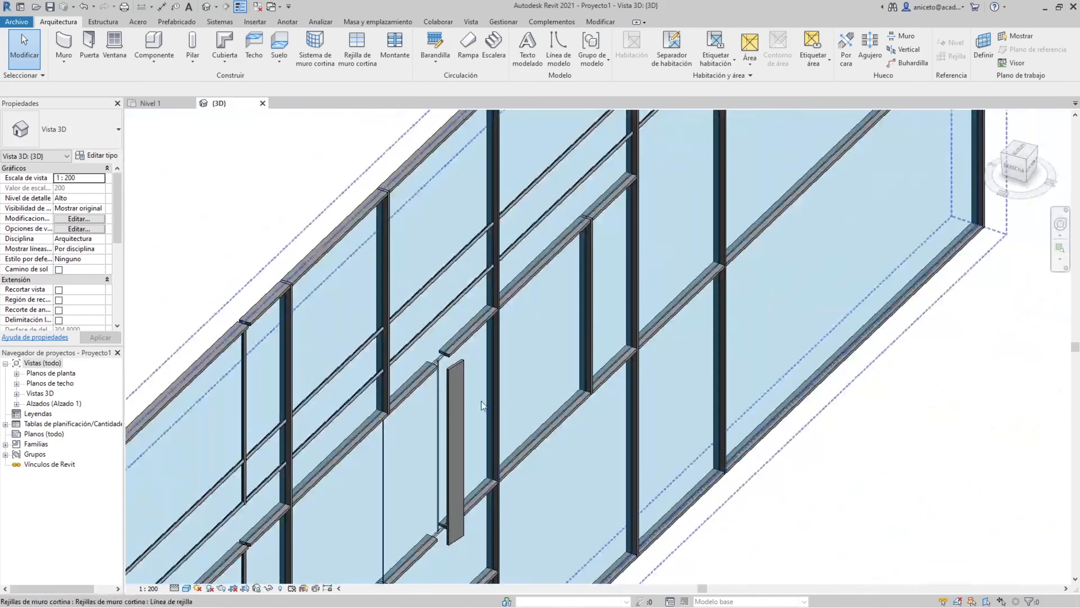
Examine the profiles available for the MontanteEjemplo mullion type, keeping its current profile.
scroll(472, 383, up, 4)
click(423, 309)
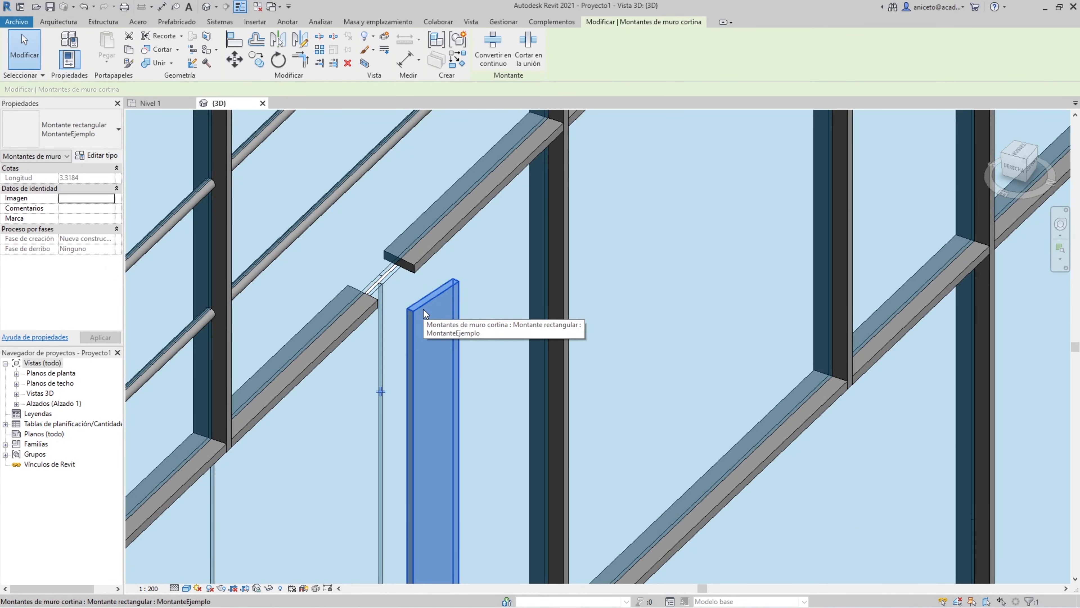
click(103, 156)
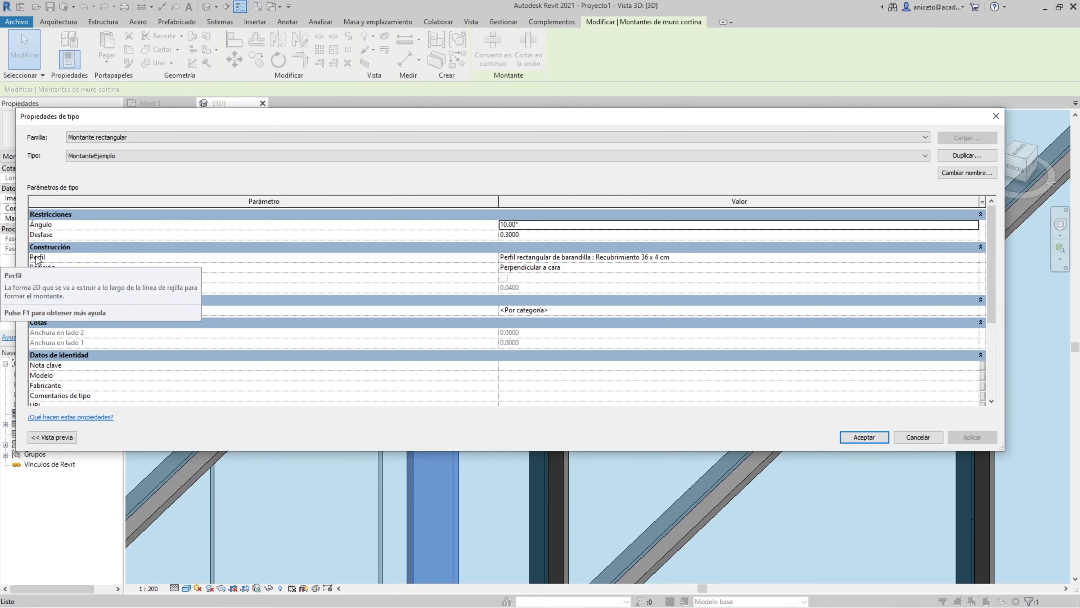
click(588, 257)
click(974, 257)
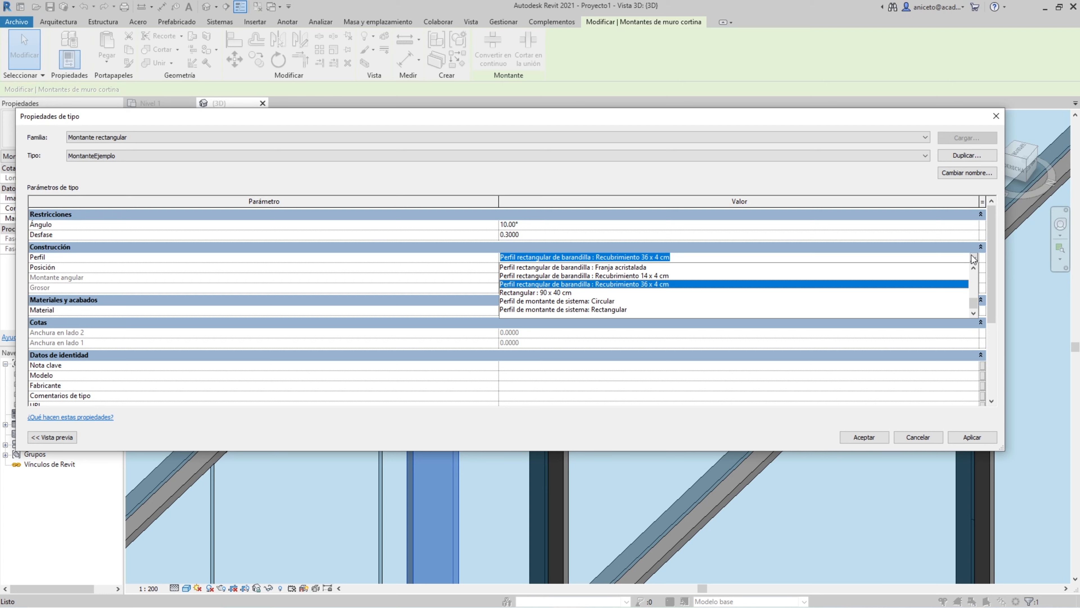
scroll(588, 306, up, 3)
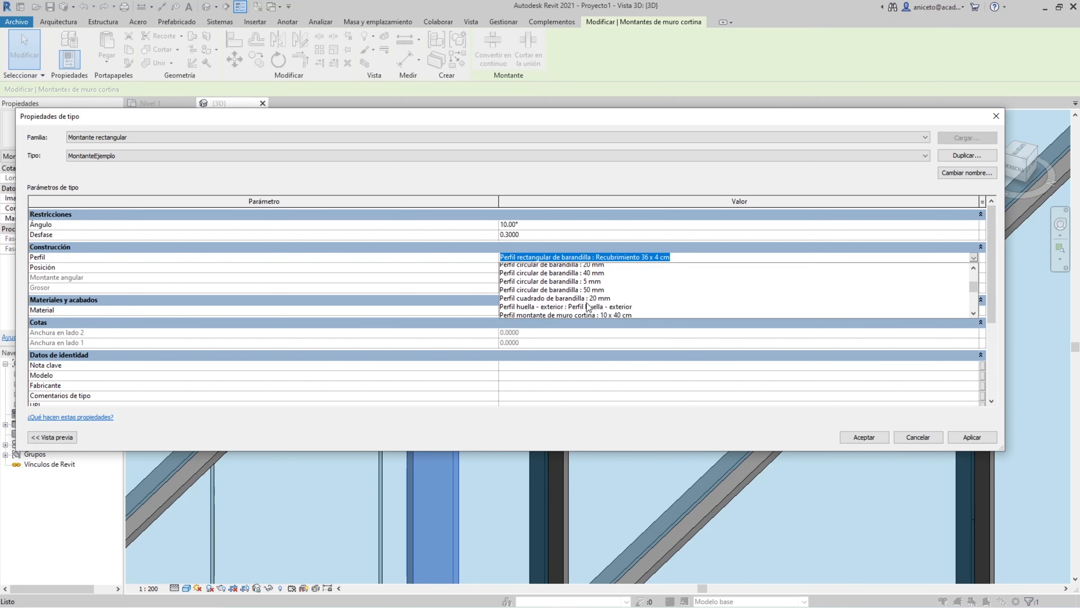
scroll(588, 306, down, 3)
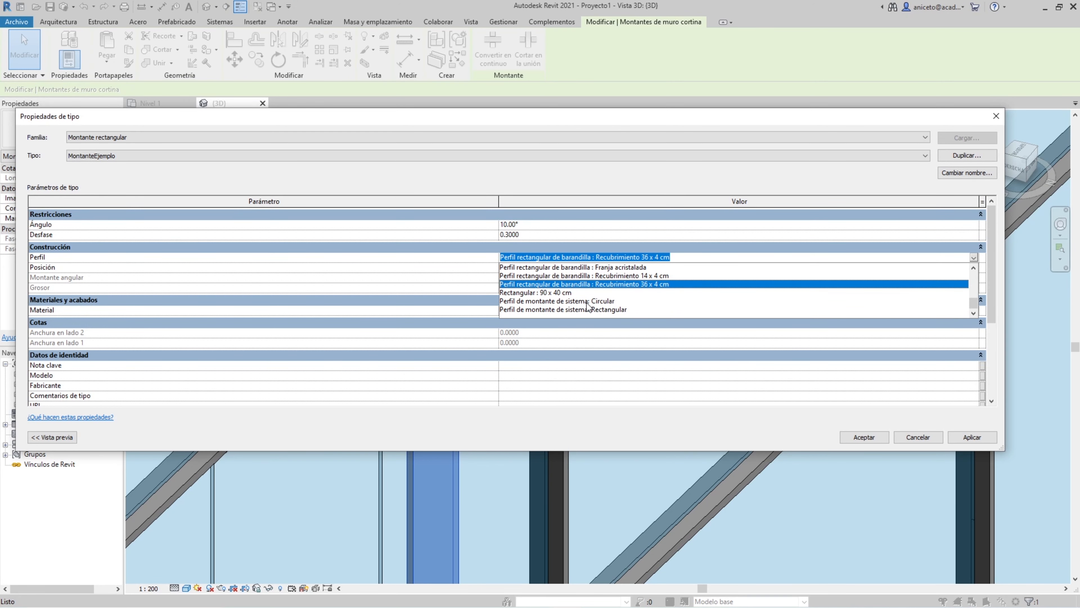
click(845, 437)
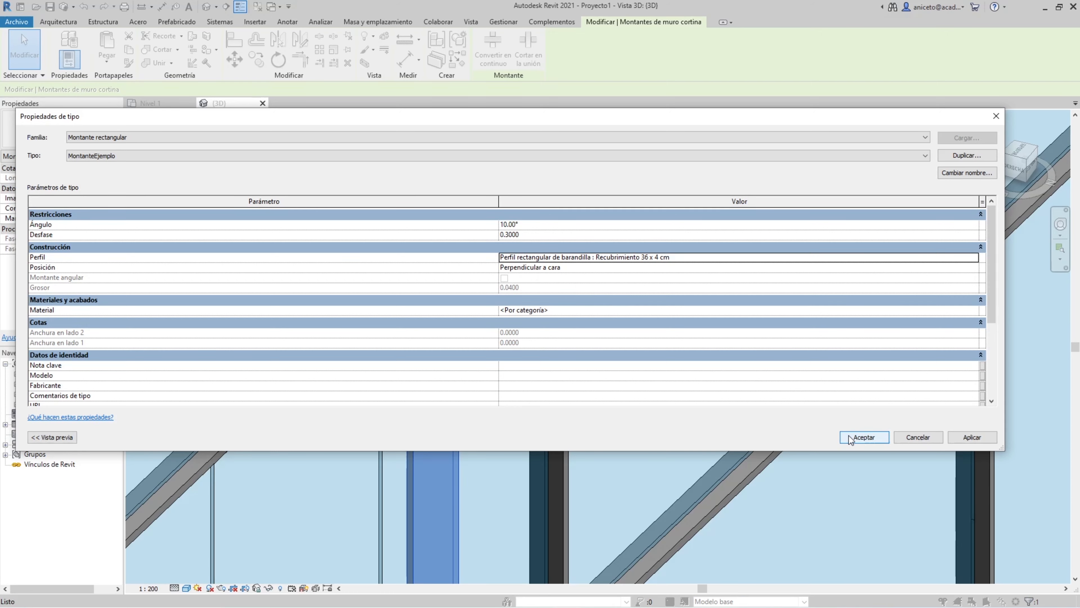
click(850, 438)
scroll(448, 323, down, 2)
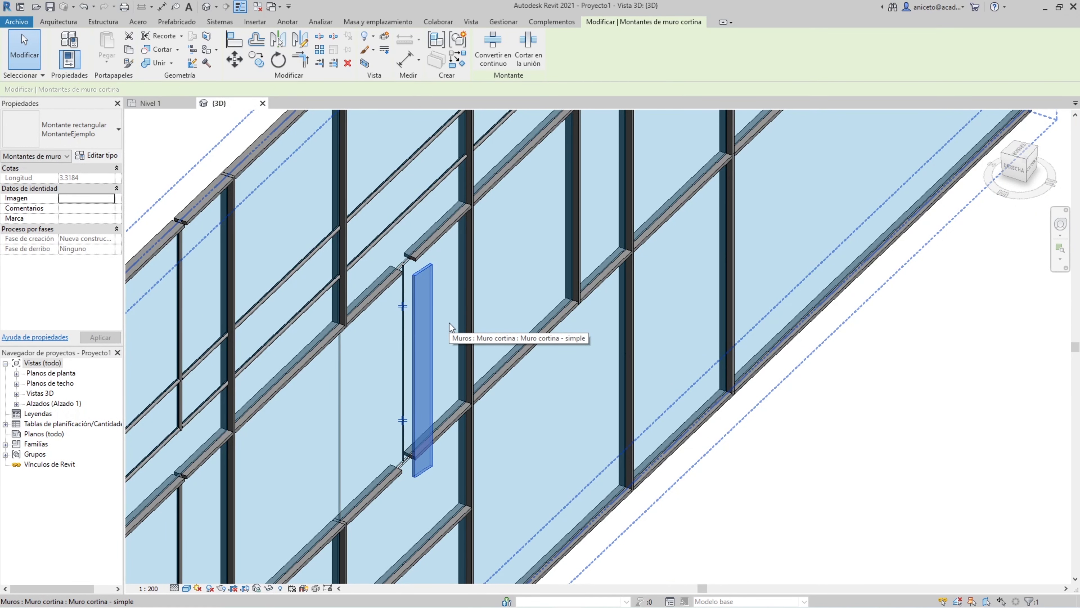
Duplicate the MontanteEjemplo mullion type under the name Rec 5x5.
click(91, 157)
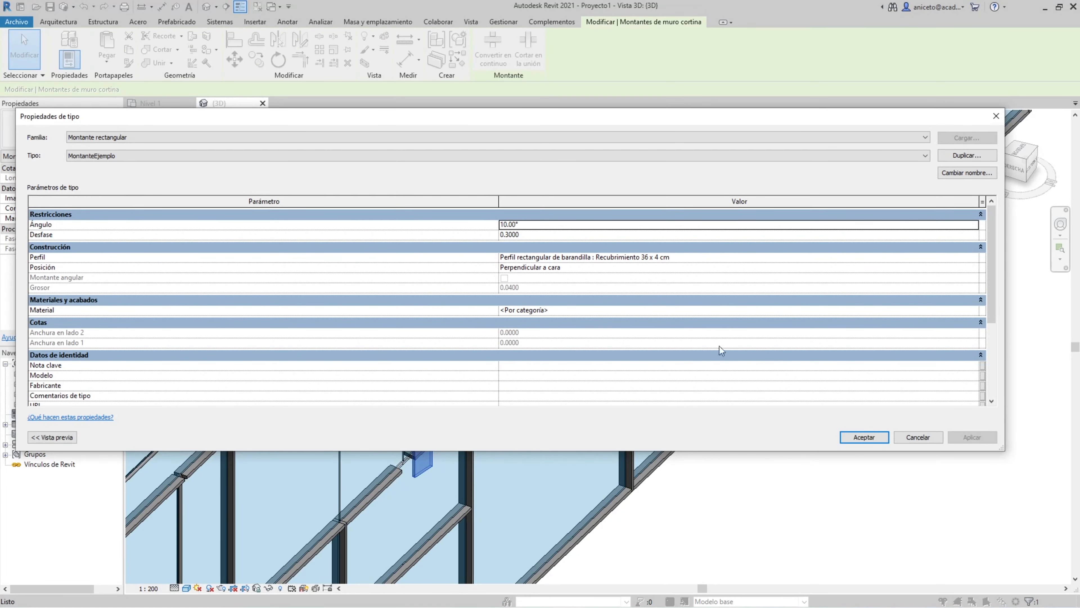
click(963, 155)
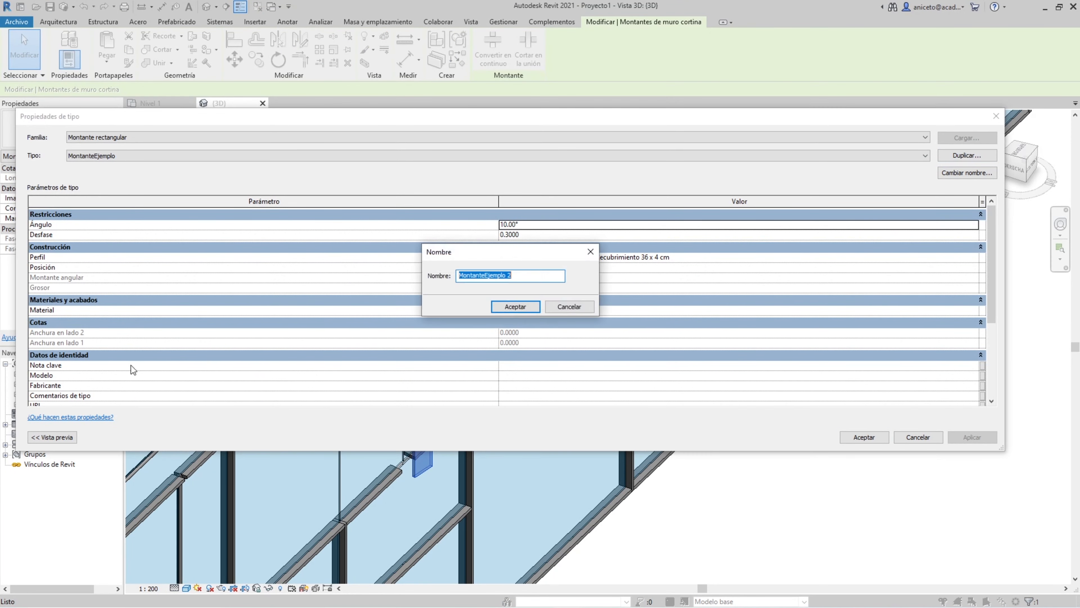
text(re)
key(ctrl+z)
text(Rec 5x5)
key(Return)
Try to assign the default profile, Perfil de montante de sistema: Rectangular, to the Rec 5x5 type.
click(675, 258)
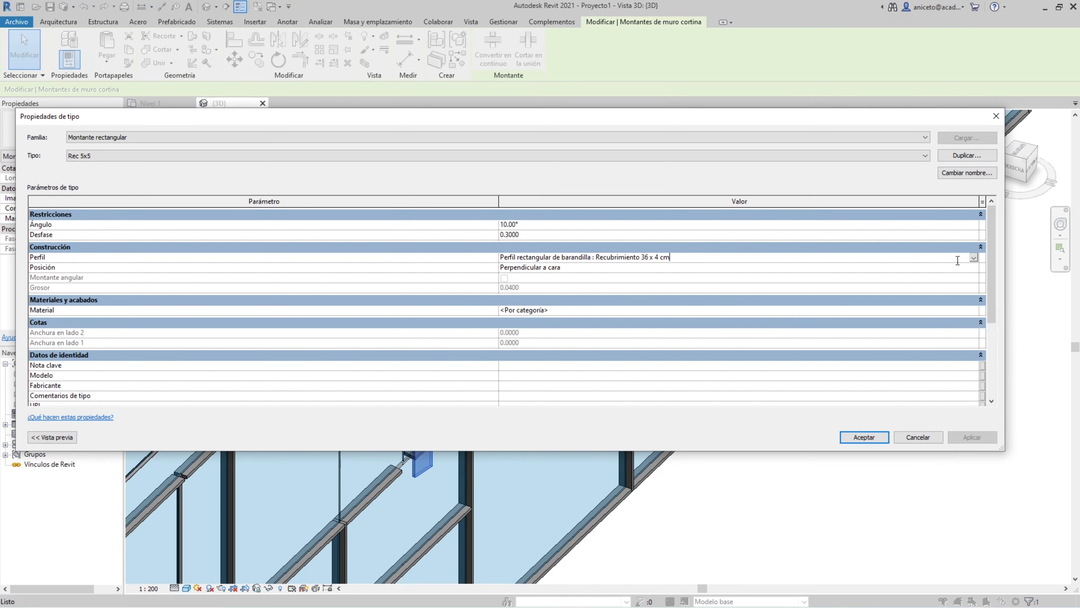
click(973, 257)
scroll(624, 296, up, 5)
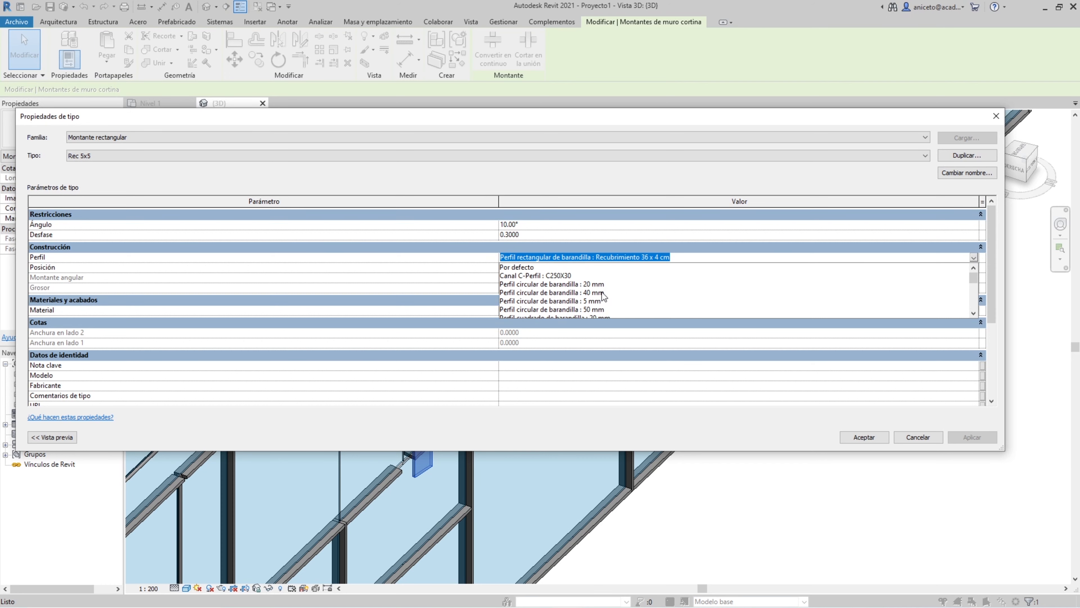
click(518, 267)
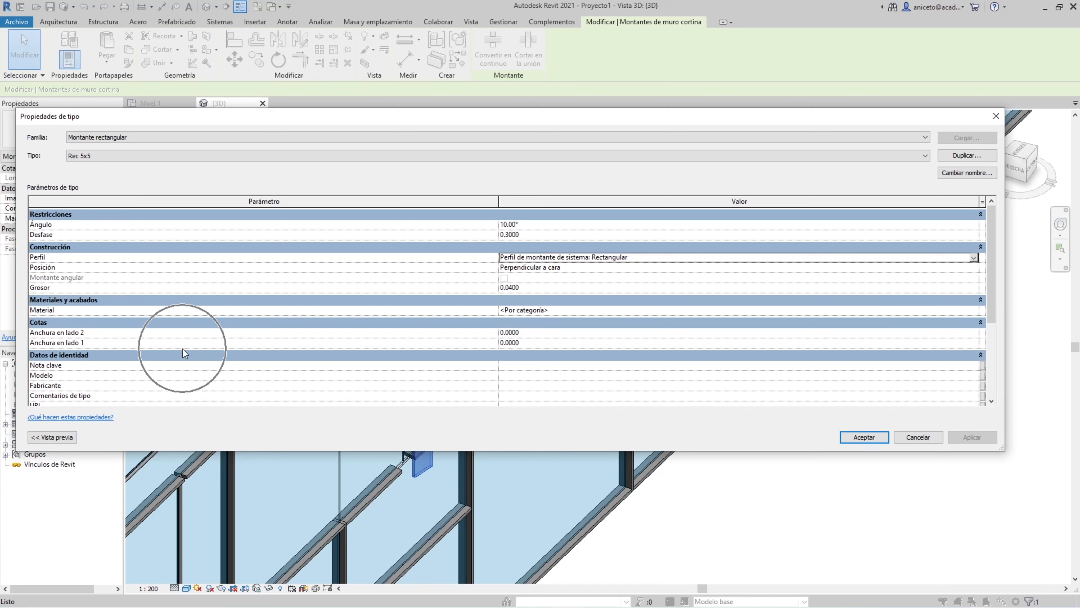
click(513, 333)
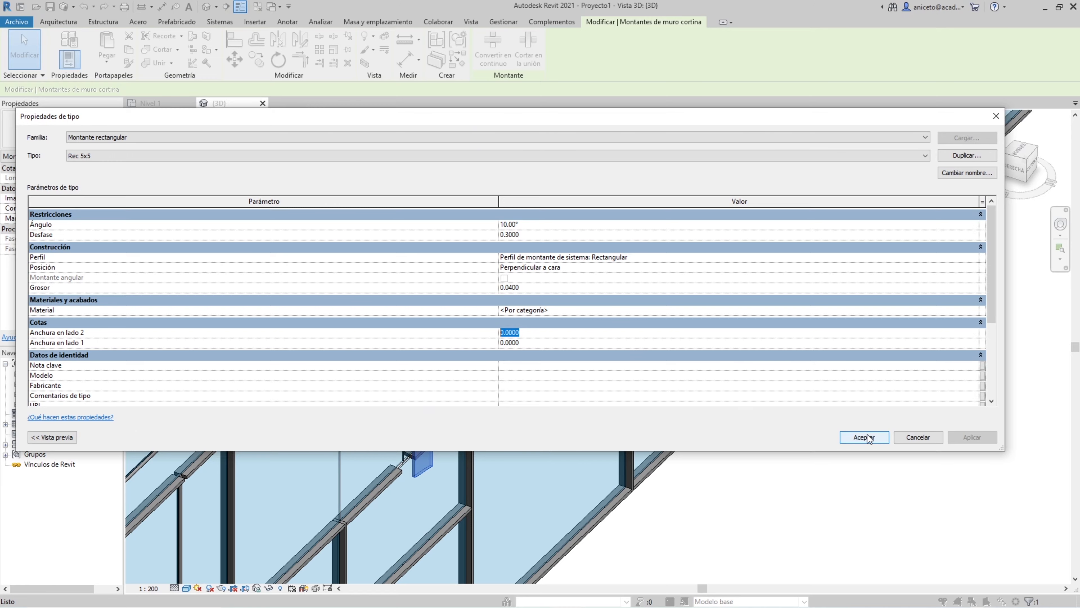
click(867, 437)
click(636, 347)
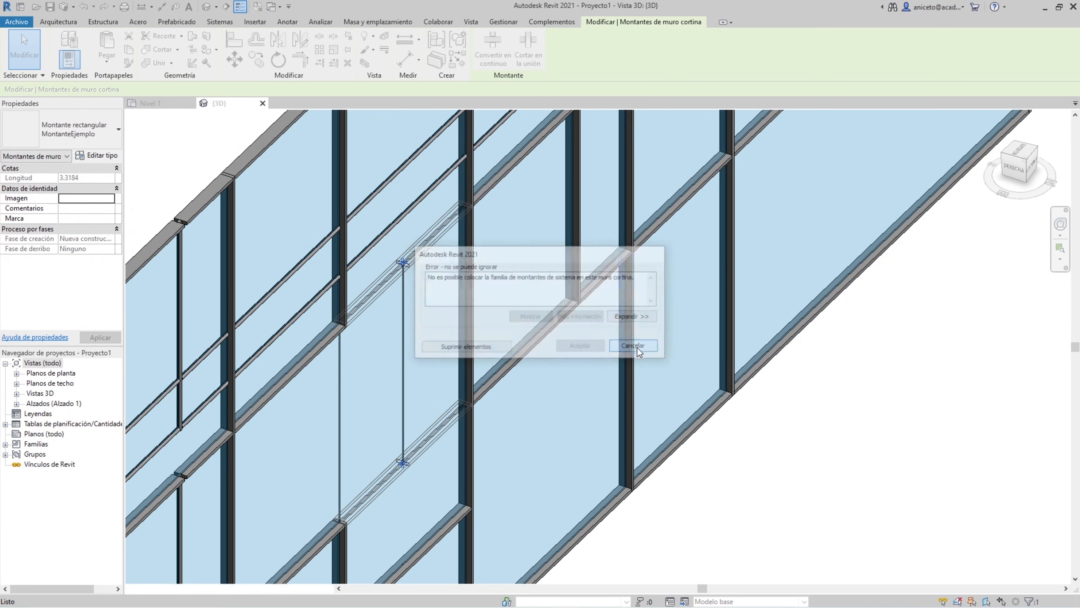
Open the Nivel 1 floor plan and switch it to a visual style showing only lines without fills.
double_click(64, 375)
double_click(49, 383)
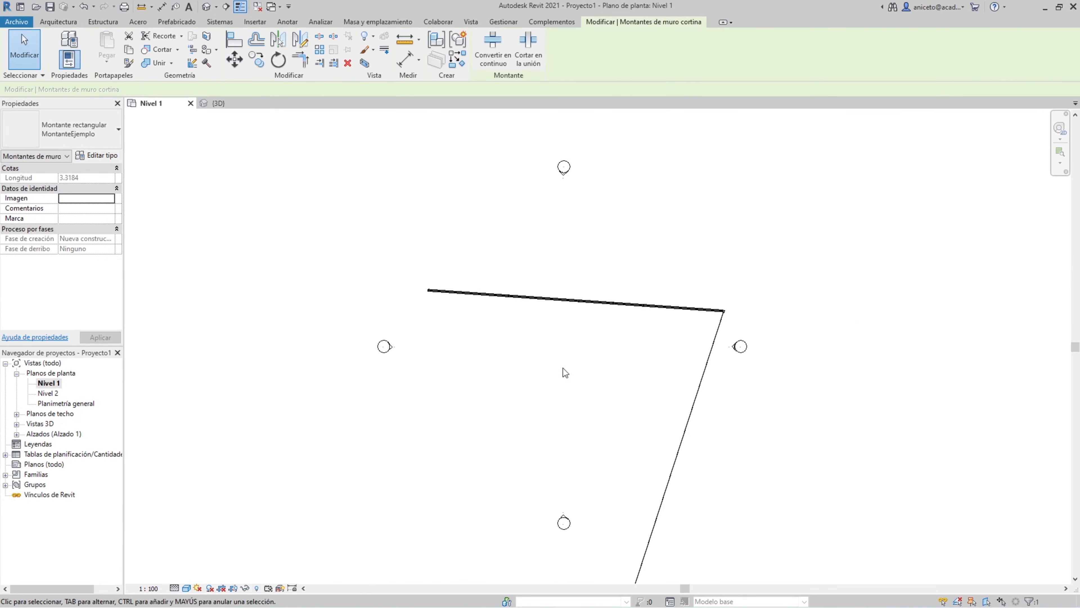
scroll(772, 357, up, 8)
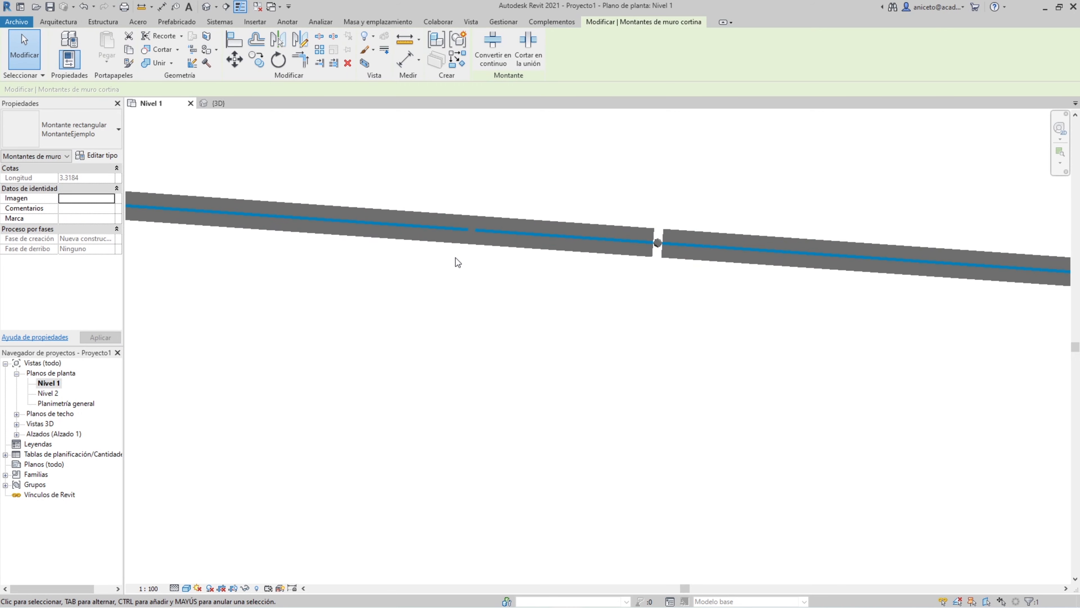
click(186, 588)
click(189, 542)
scroll(493, 211, up, 6)
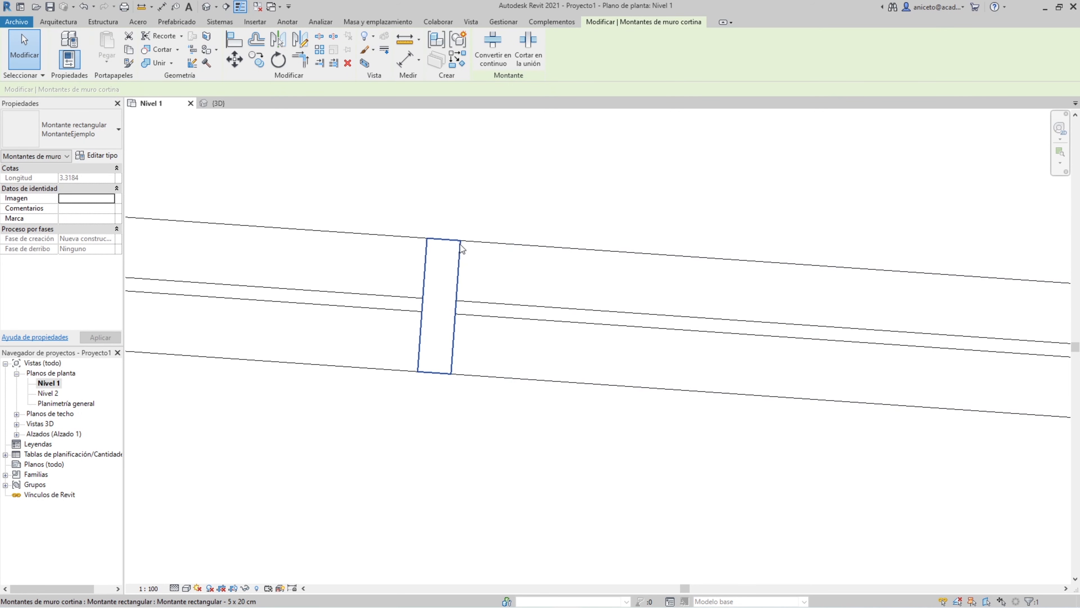
Select the vertical 5 x 20 cm mullion in plan and set its type's profile to the default Perfil de montante de sistema: Rectangular.
click(391, 303)
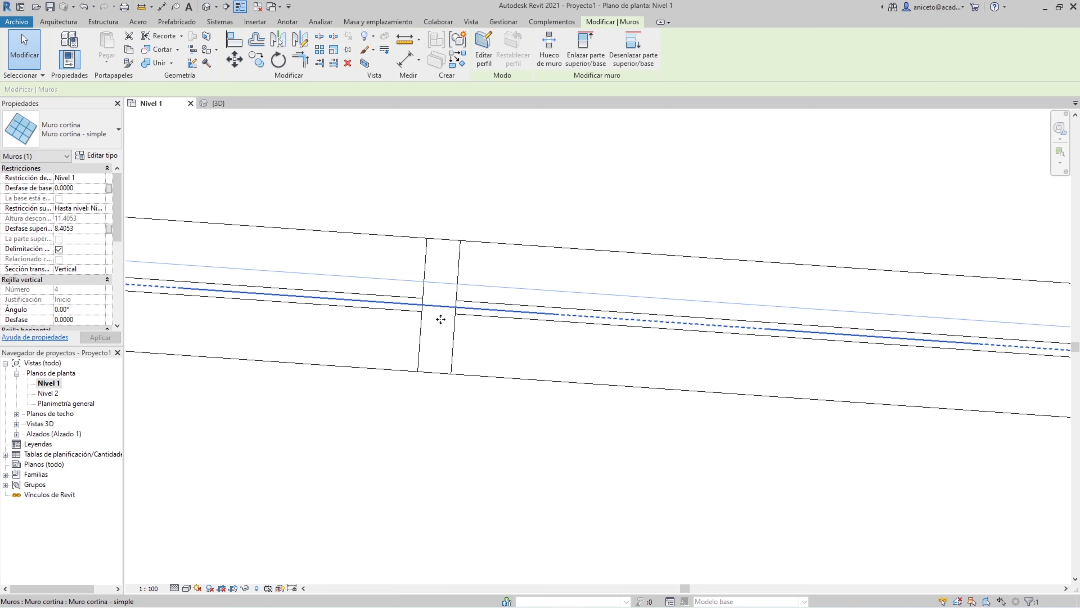
click(367, 448)
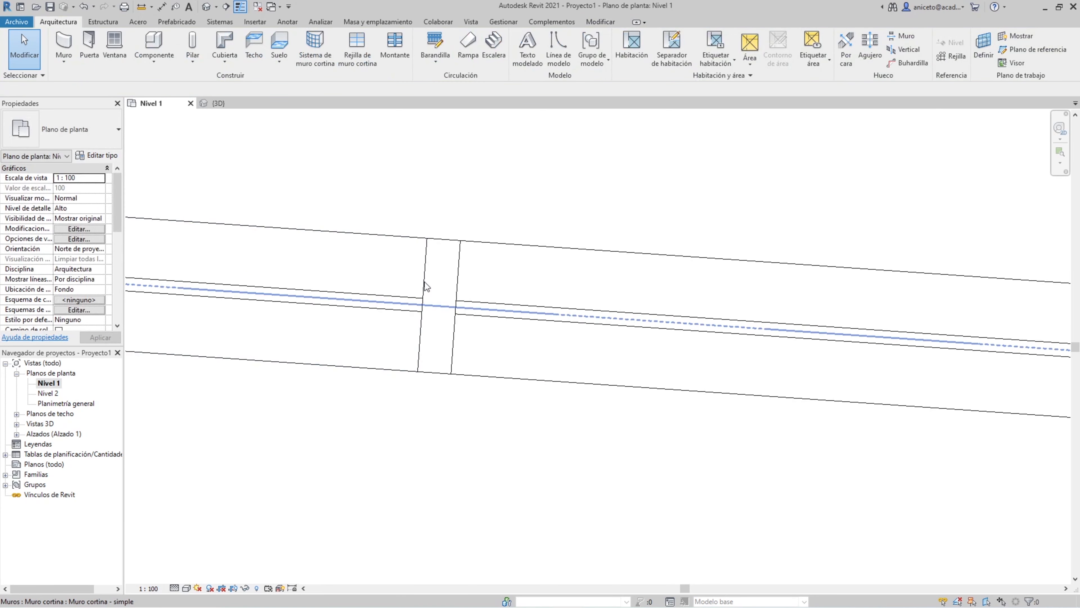
key(Tab)
key(Tab)
click(428, 265)
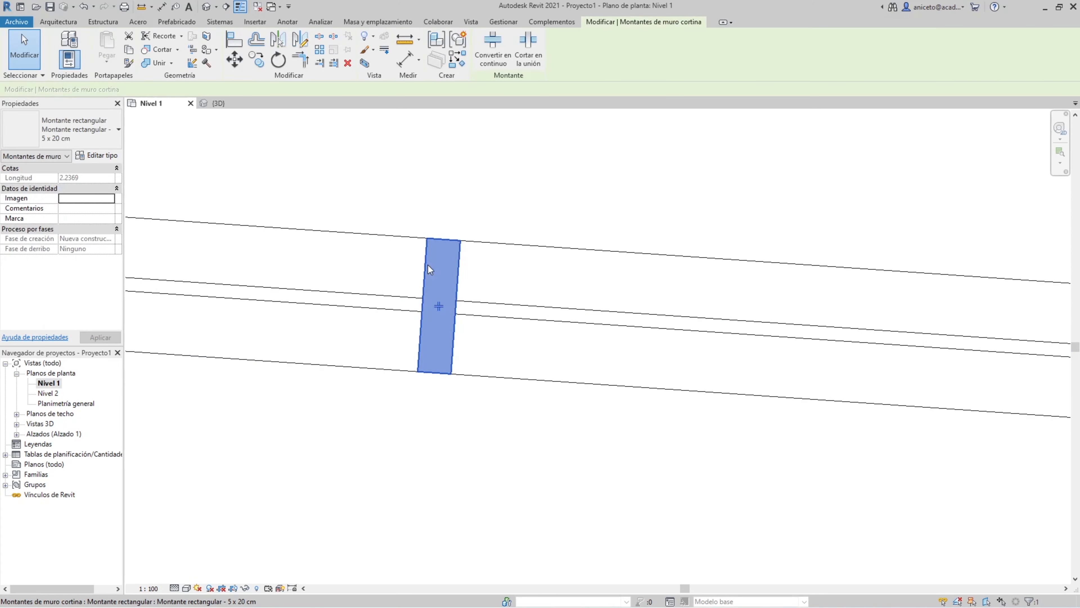
click(107, 156)
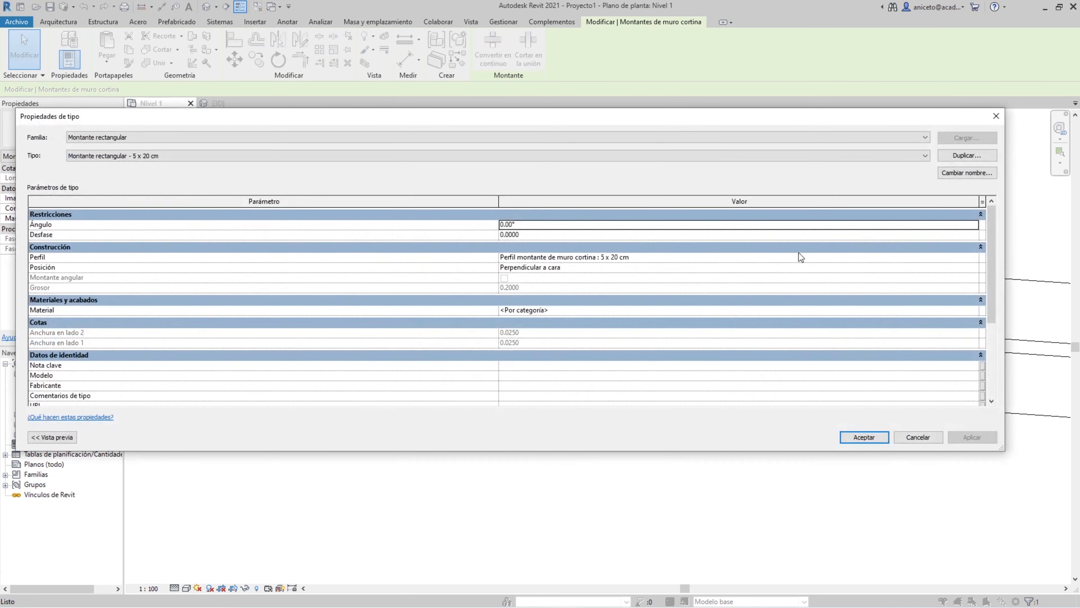
click(778, 257)
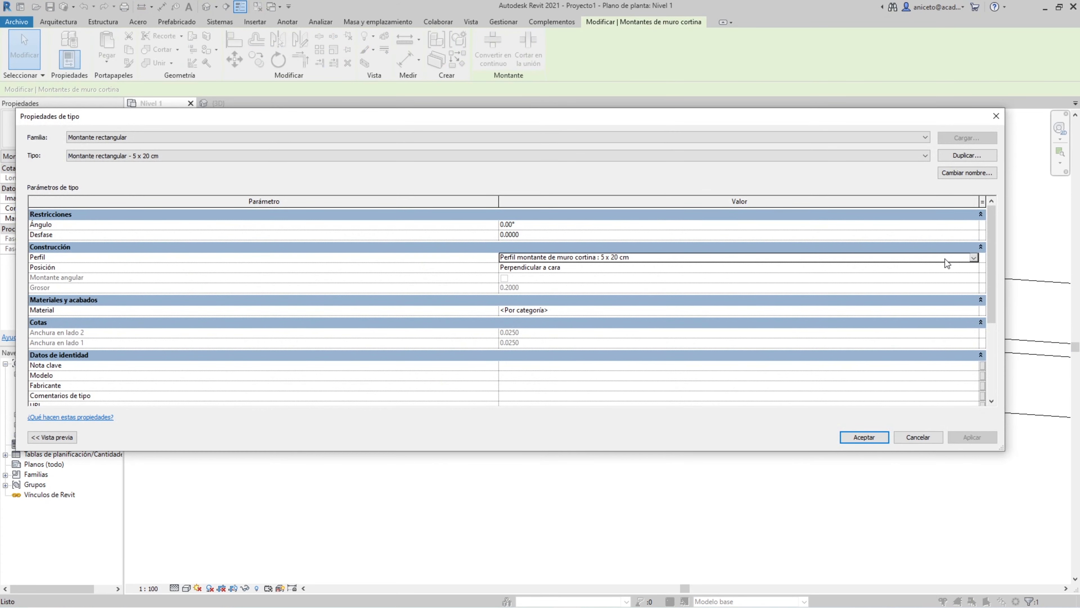
click(975, 256)
scroll(528, 284, up, 1)
click(518, 268)
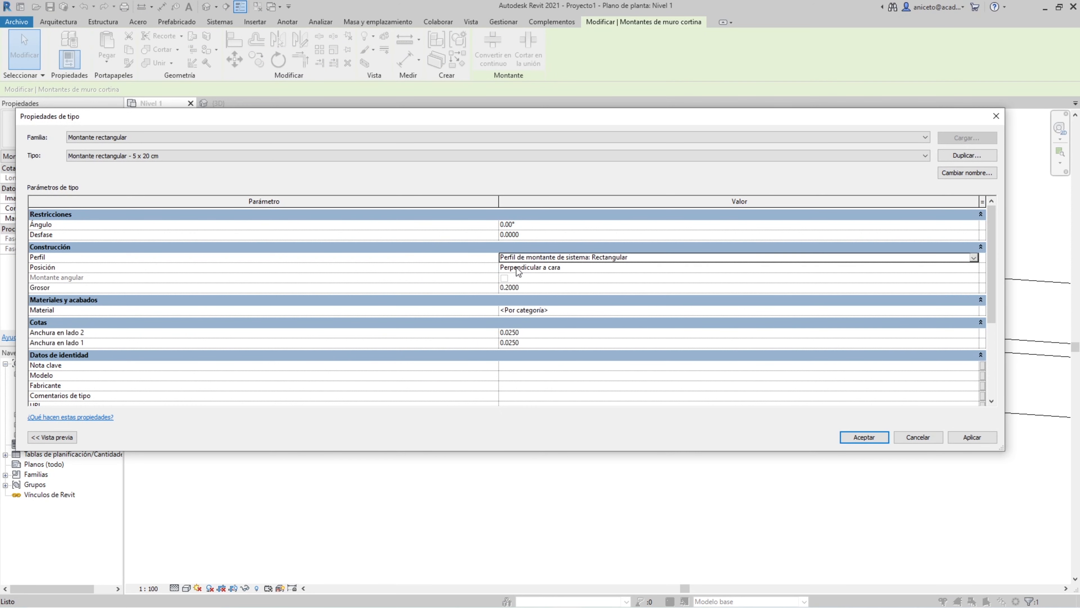
Set the 5 x 20 cm mullion type's thickness to 0.1 m and apply it with the mullion kept in sight.
click(525, 333)
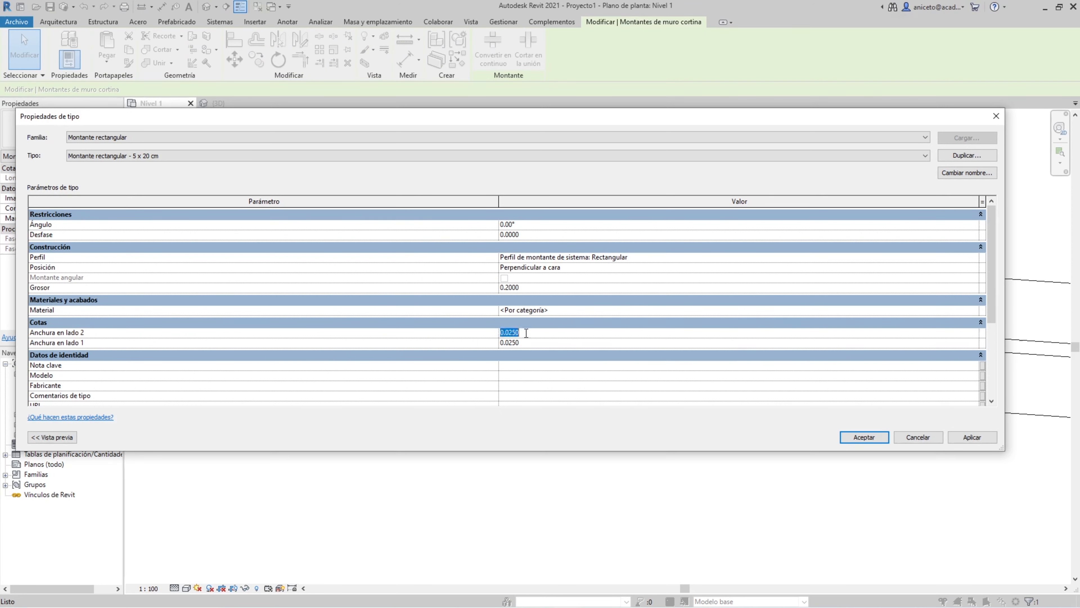
click(534, 288)
drag(520, 125, 1004, 84)
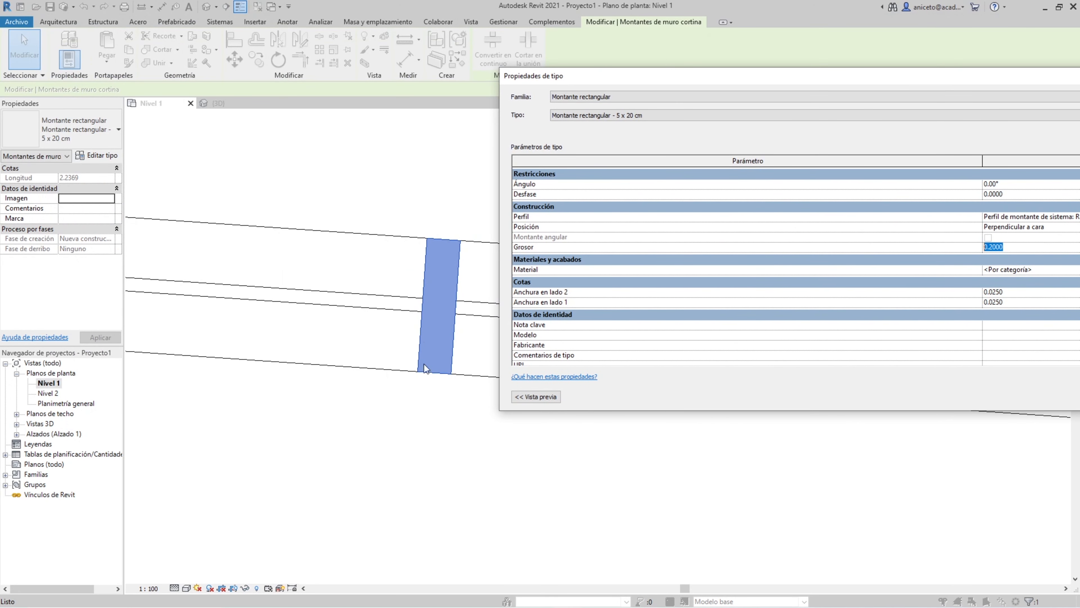
drag(817, 79, 653, 84)
text(0.1)
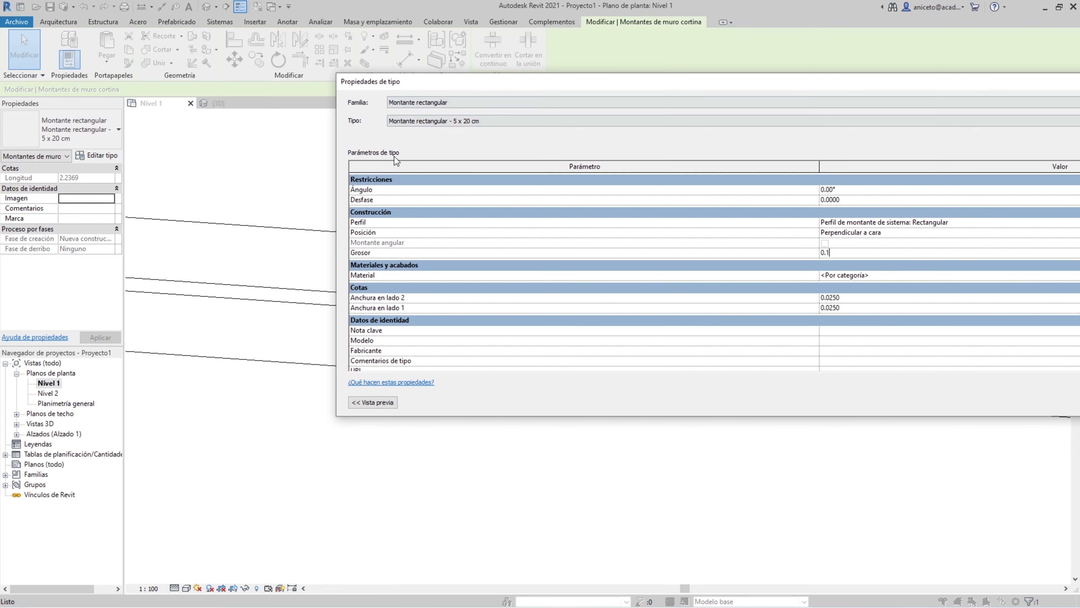
drag(438, 85, 580, 60)
click(1015, 378)
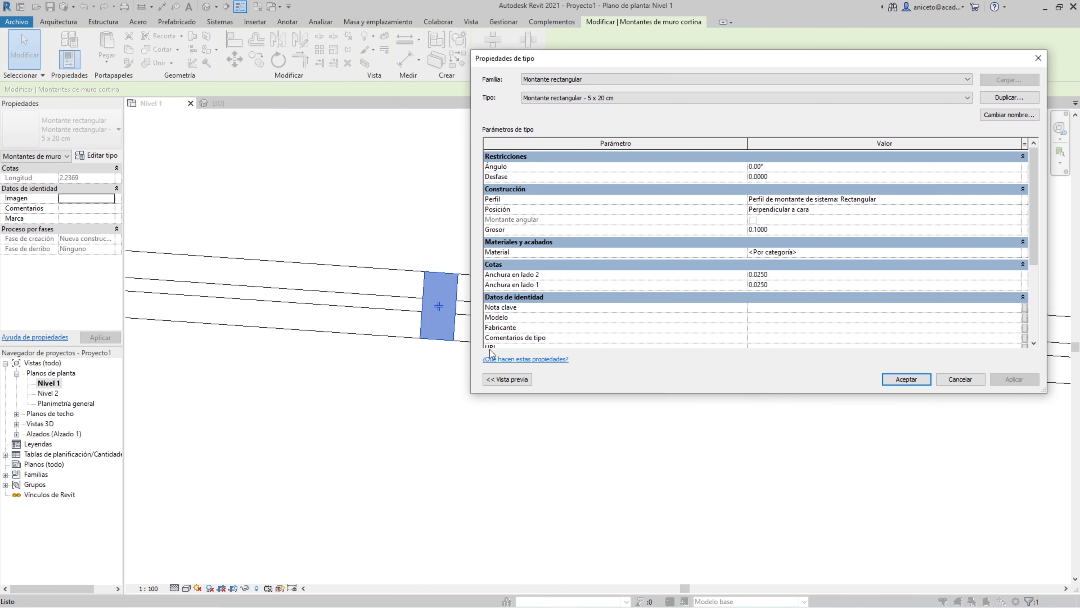
Set the 5 x 20 cm mullion type's thickness to 0.15 m and apply the change.
click(814, 229)
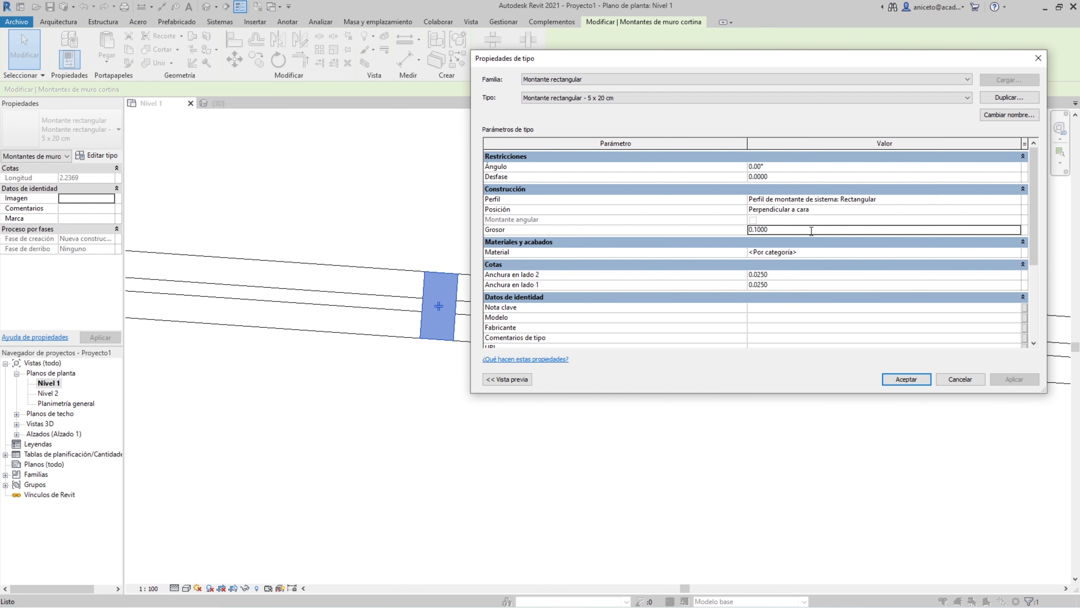
text(0.15)
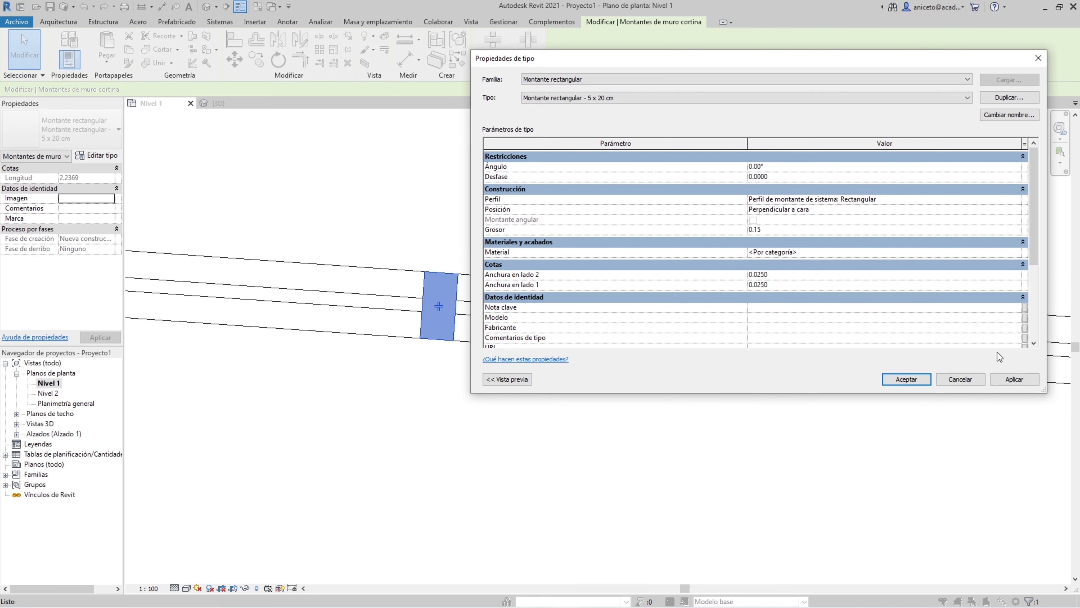
click(1005, 378)
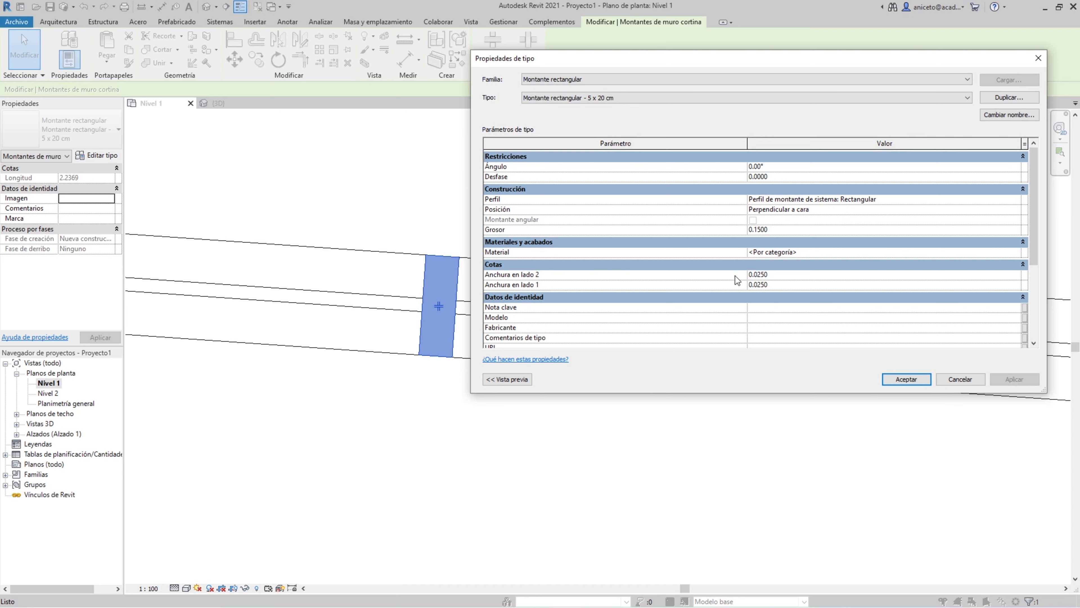
click(789, 278)
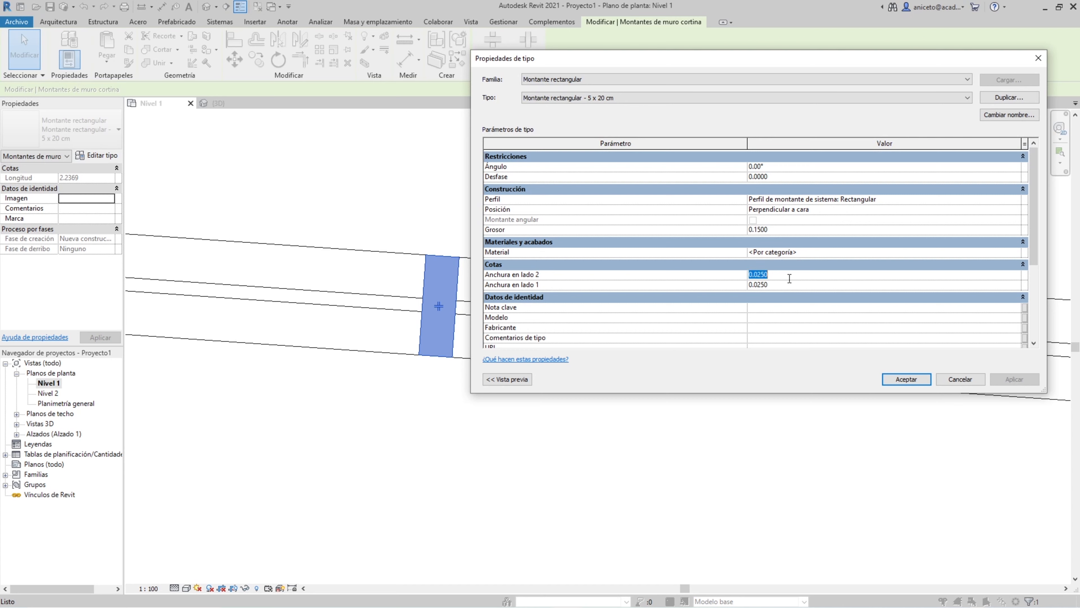
click(777, 288)
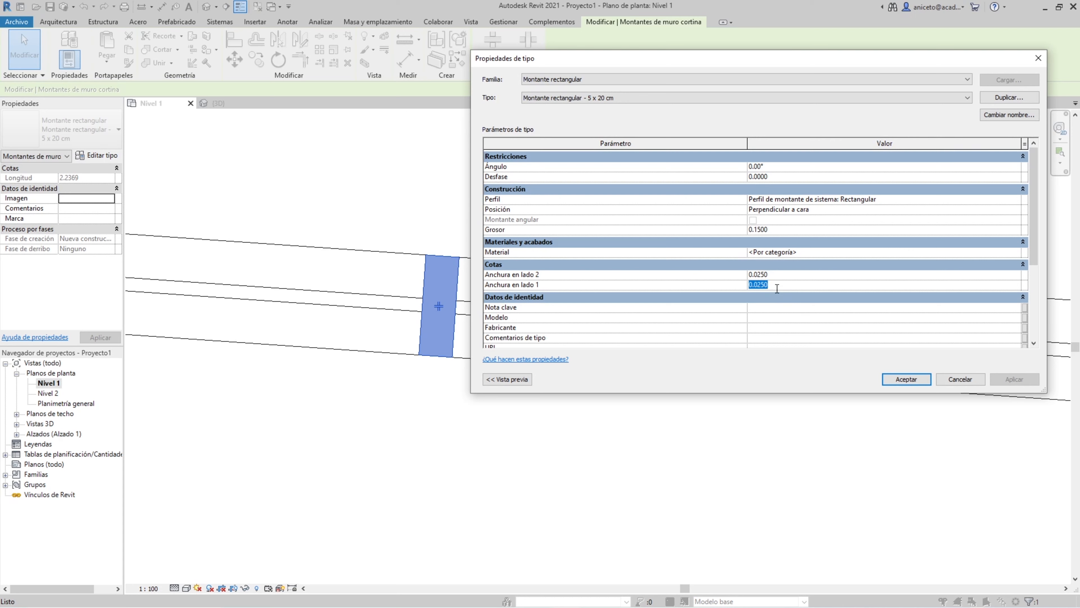
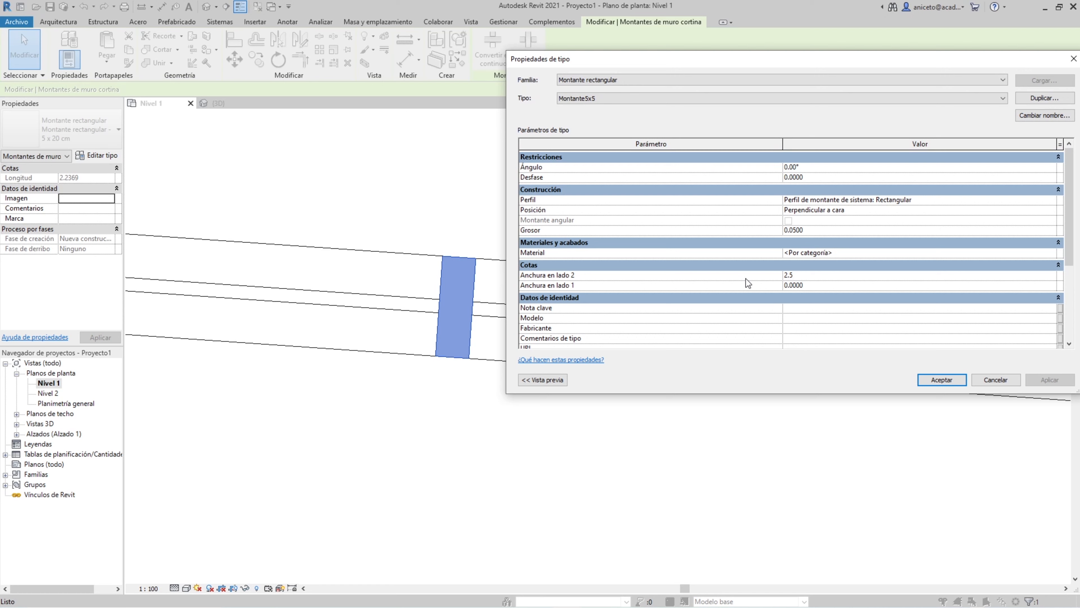
Set the Montante5x5 type's widths on side 2 and side 1 to 2.5 cm each and accept the type for the selected mullion.
key(Tab)
text(2.5cm)
key(Tab)
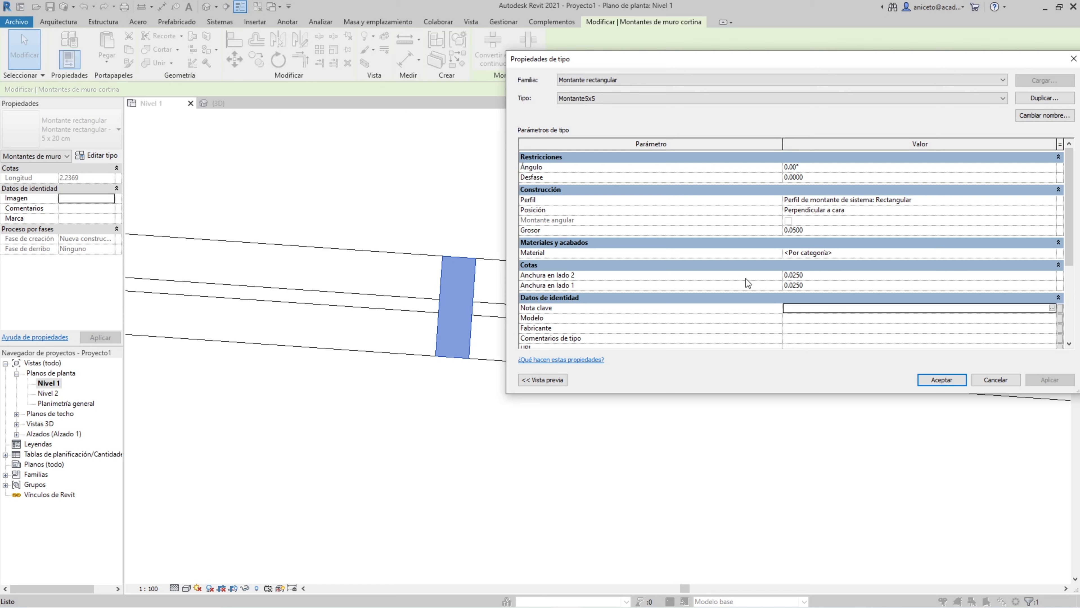
click(938, 379)
click(463, 415)
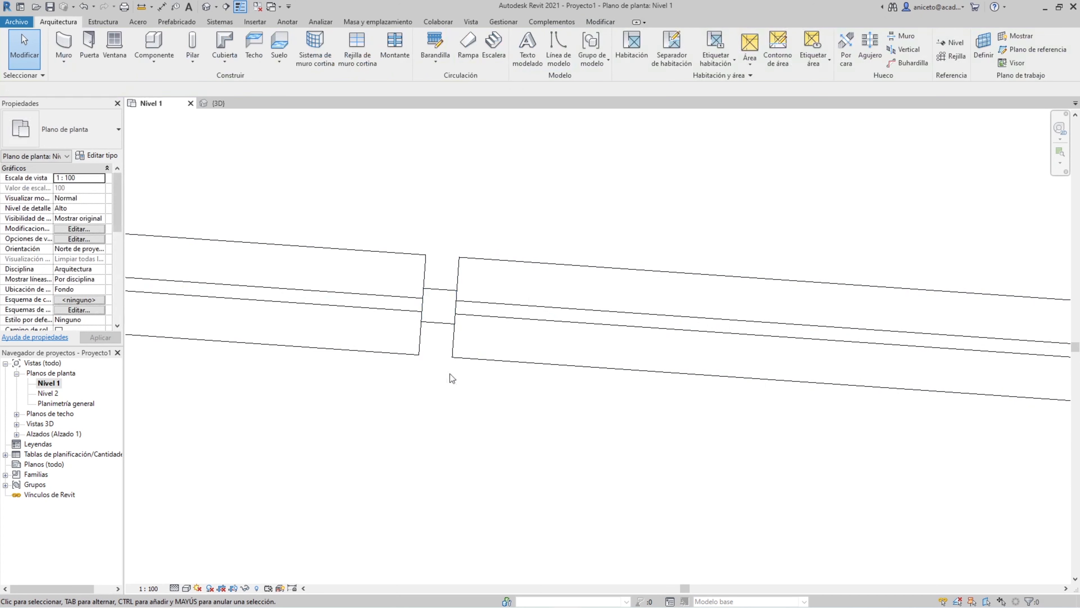
Select the Montante5x5 mullion in the Nivel 1 plan to check its section between the neighbouring panels.
scroll(429, 296, up, 3)
click(429, 298)
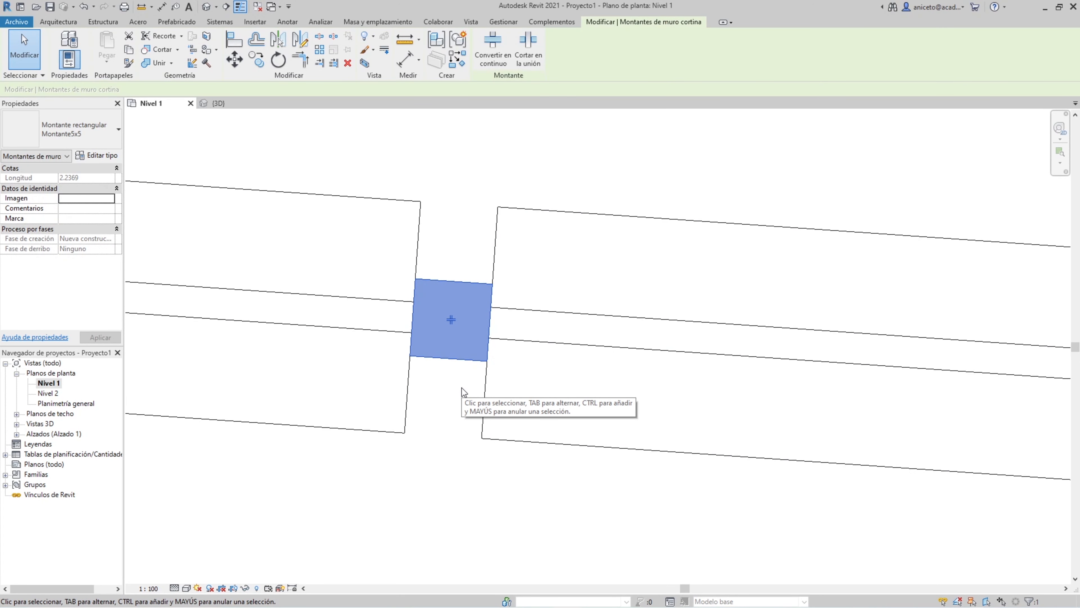
click(463, 393)
scroll(463, 393, down, 5)
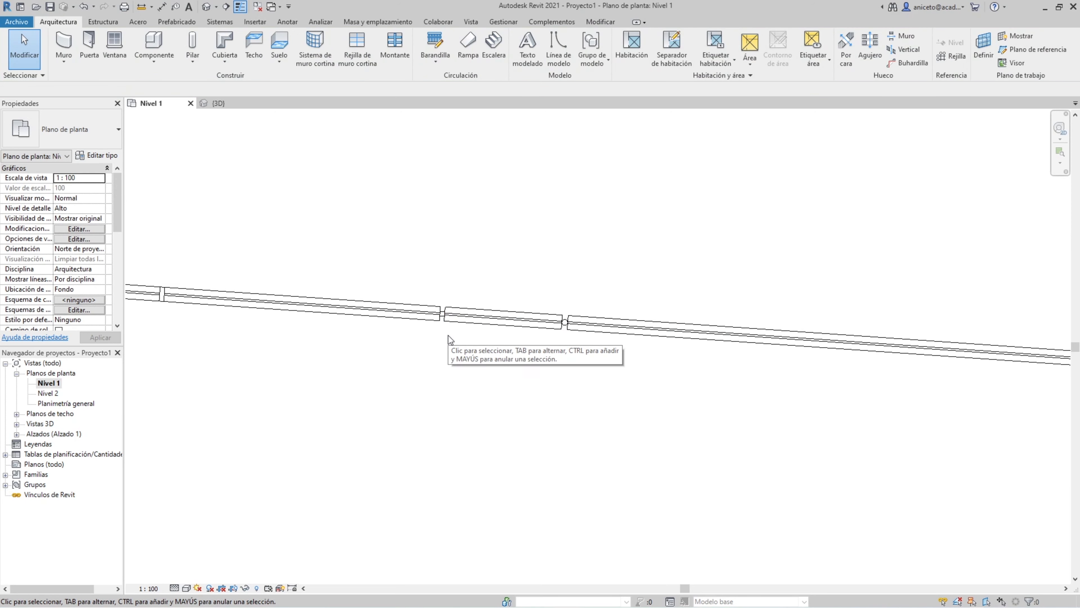
Switch to the 3D view and select the single glazed curtain wall panel beside the projecting grey mullion.
click(206, 7)
scroll(522, 266, down, 3)
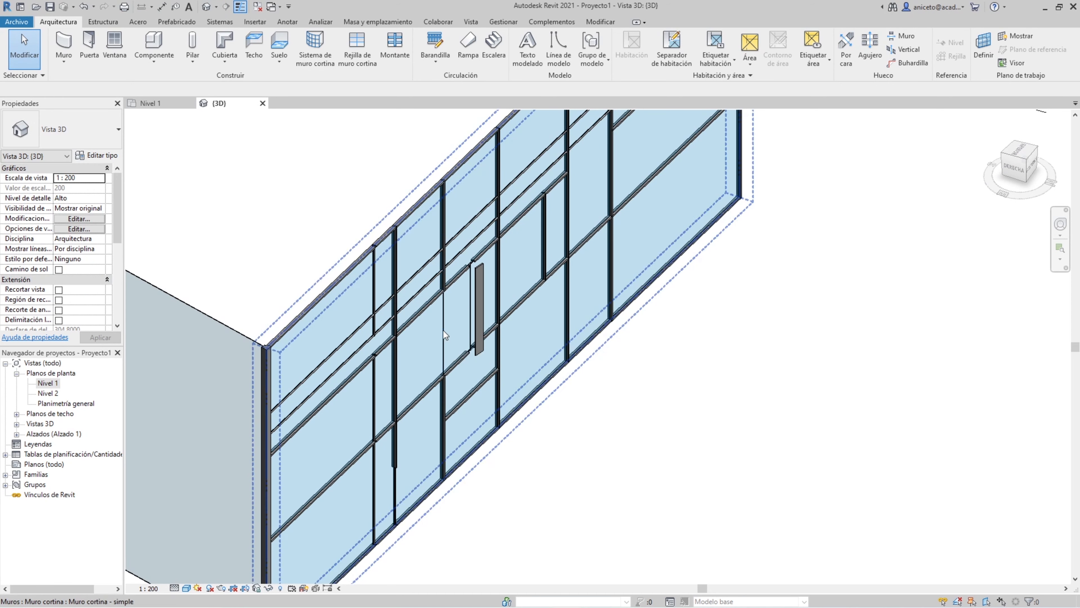
key(Tab)
key(Tab)
key(Tab)
key(Tab)
key(Tab)
key(Tab)
key(Tab)
key(Tab)
key(Tab)
key(Tab)
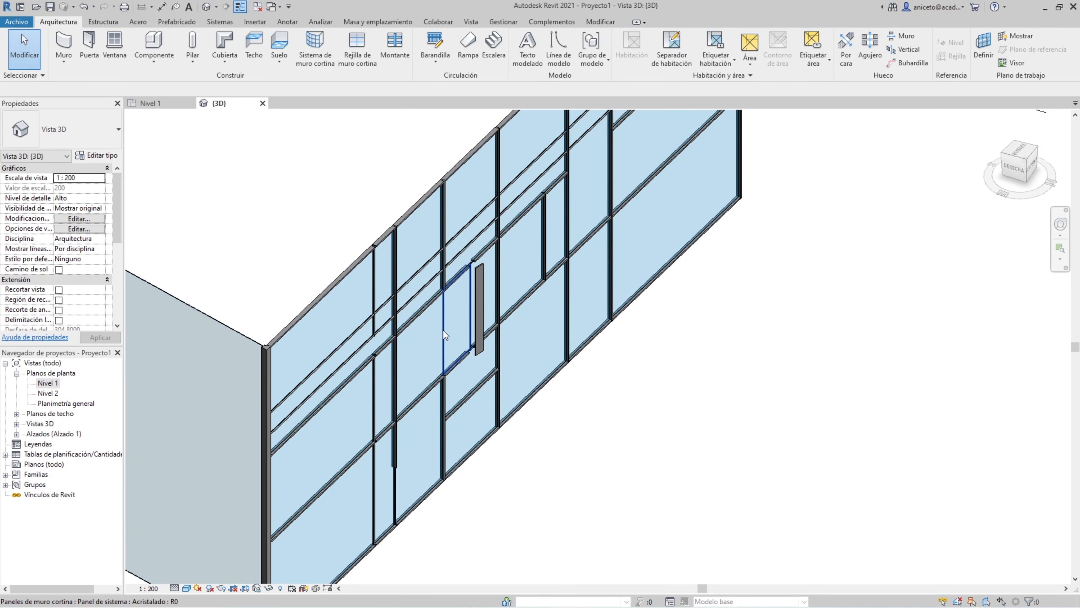
click(443, 330)
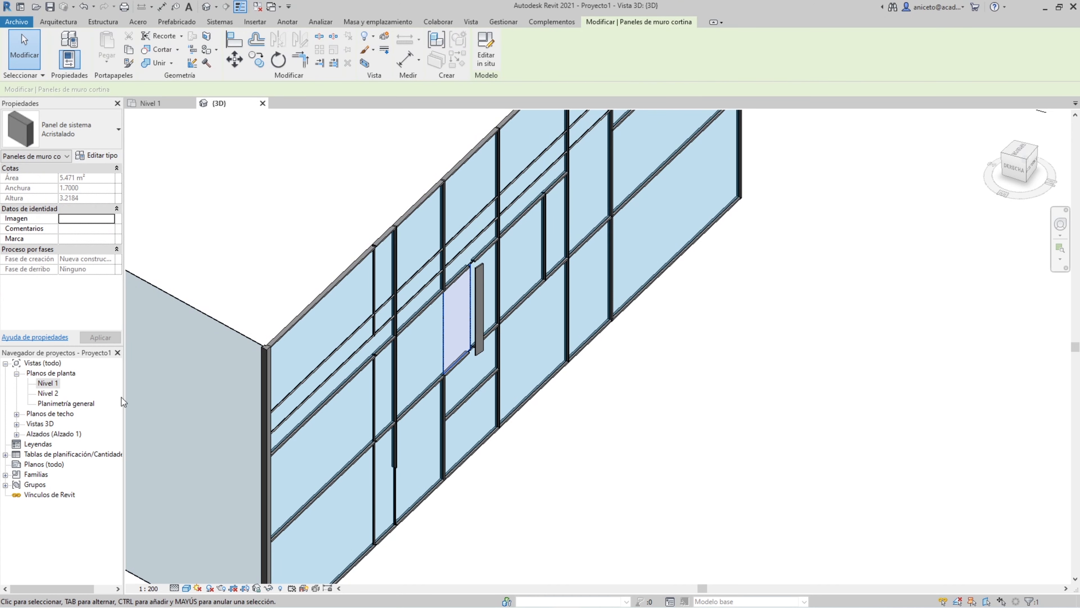
Change the selected glazed panel's type to the basic wall Bloque hormigón enfos. trasd. PYL - 27 cm.
click(104, 130)
scroll(162, 314, up, 2)
drag(171, 364, 169, 182)
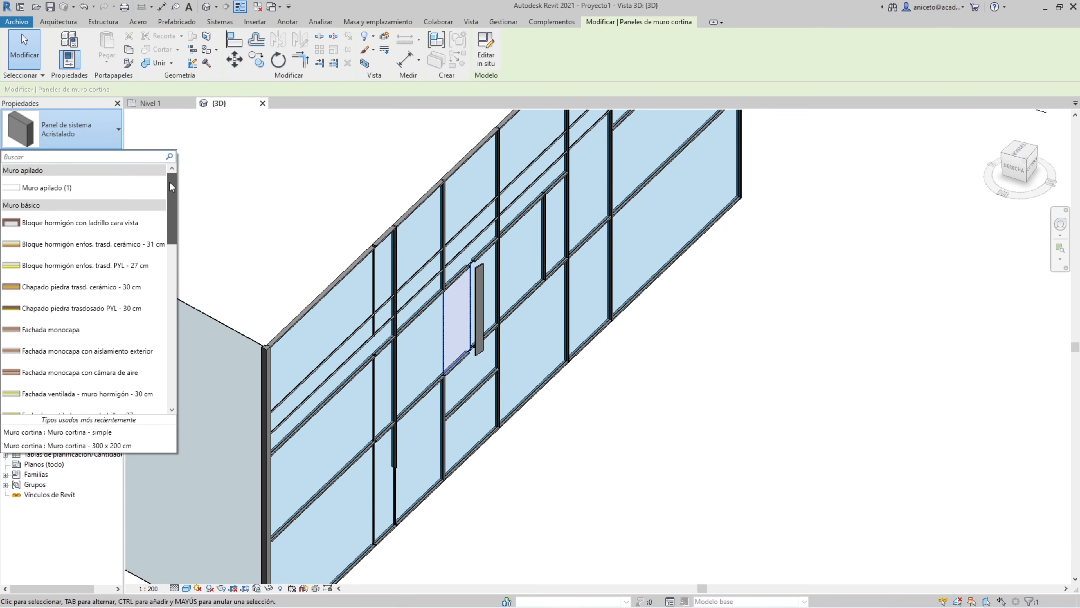
click(100, 265)
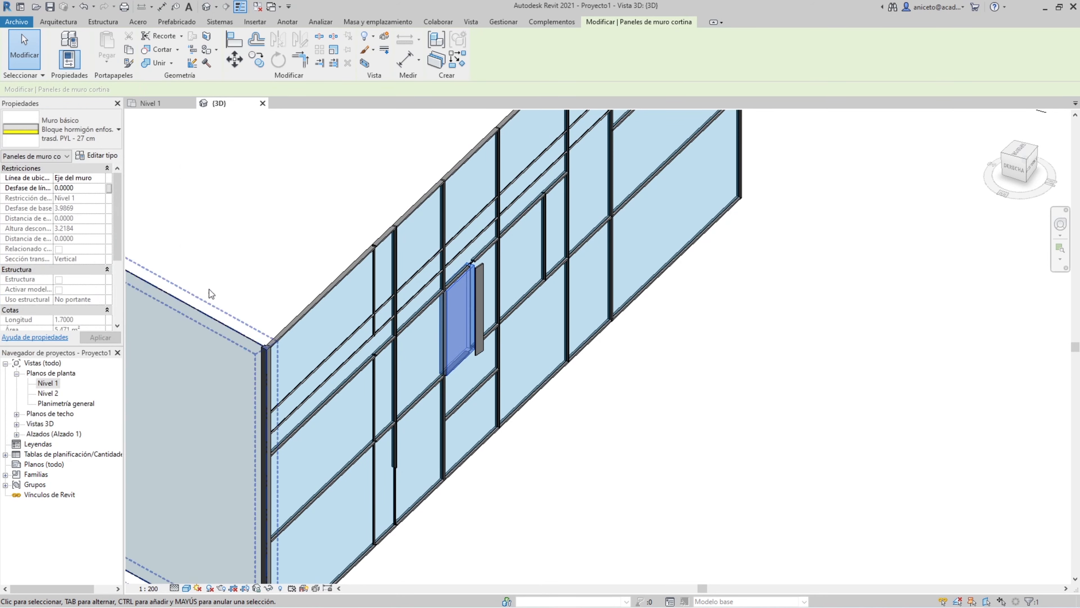
click(699, 454)
Reselect the block wall panel and set its type to Panel de sistema: Acristalado.
scroll(431, 324, up, 4)
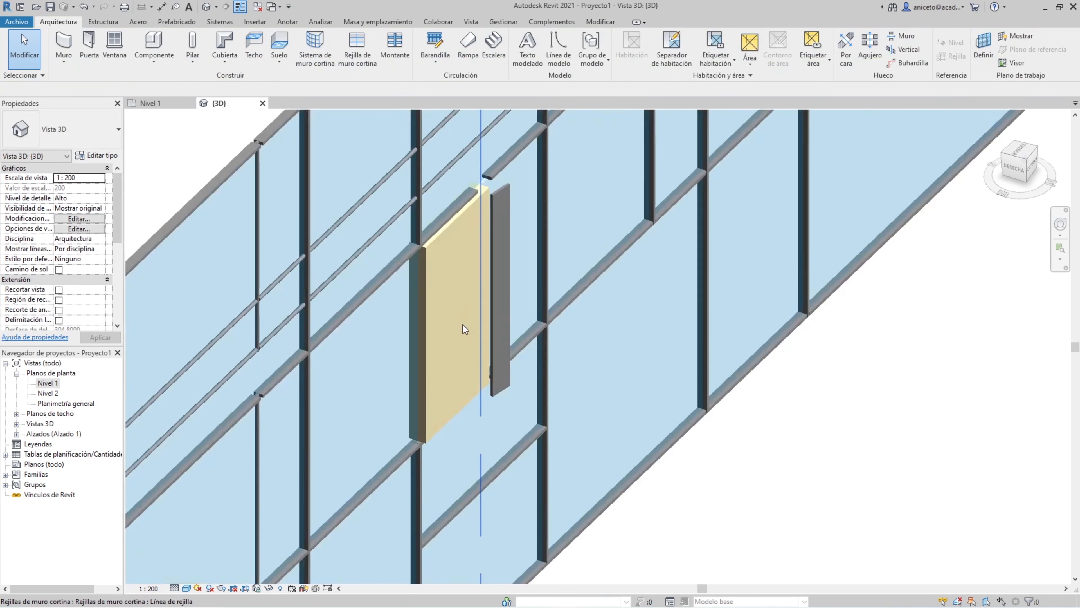
click(427, 324)
key(Tab)
click(427, 324)
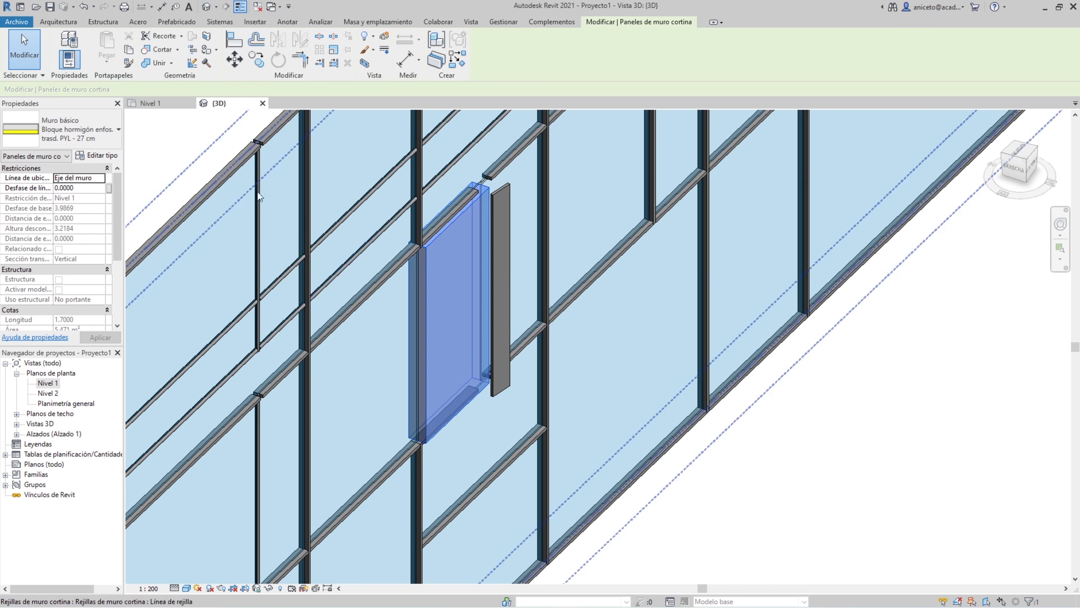
click(80, 136)
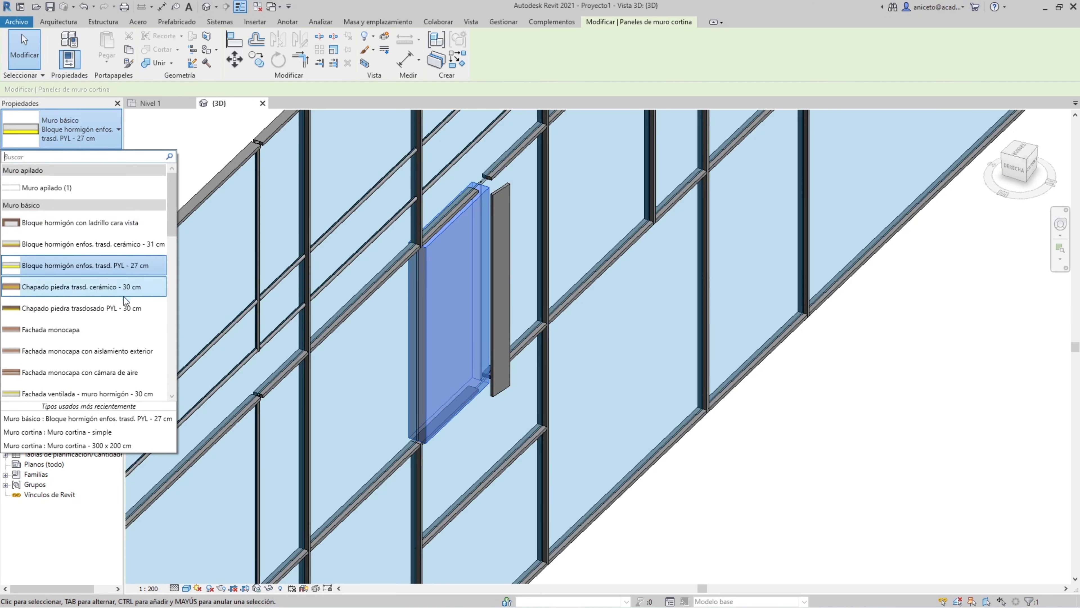
scroll(140, 341, down, 8)
scroll(139, 341, down, 3)
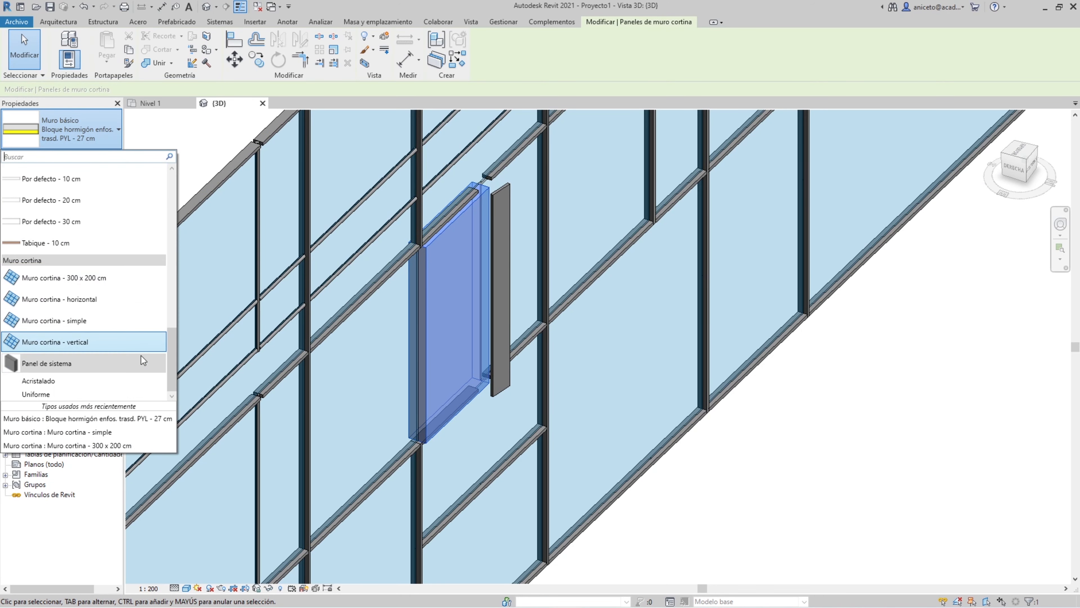
click(110, 389)
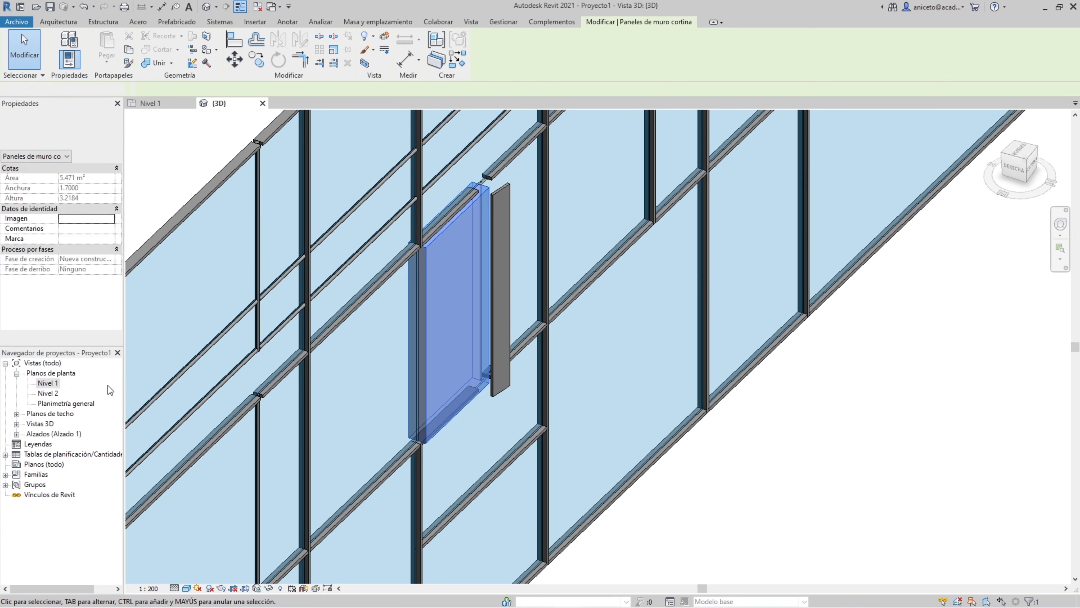
Change the same panel's type to Panel de sistema: Uniforme and deselect it.
click(79, 130)
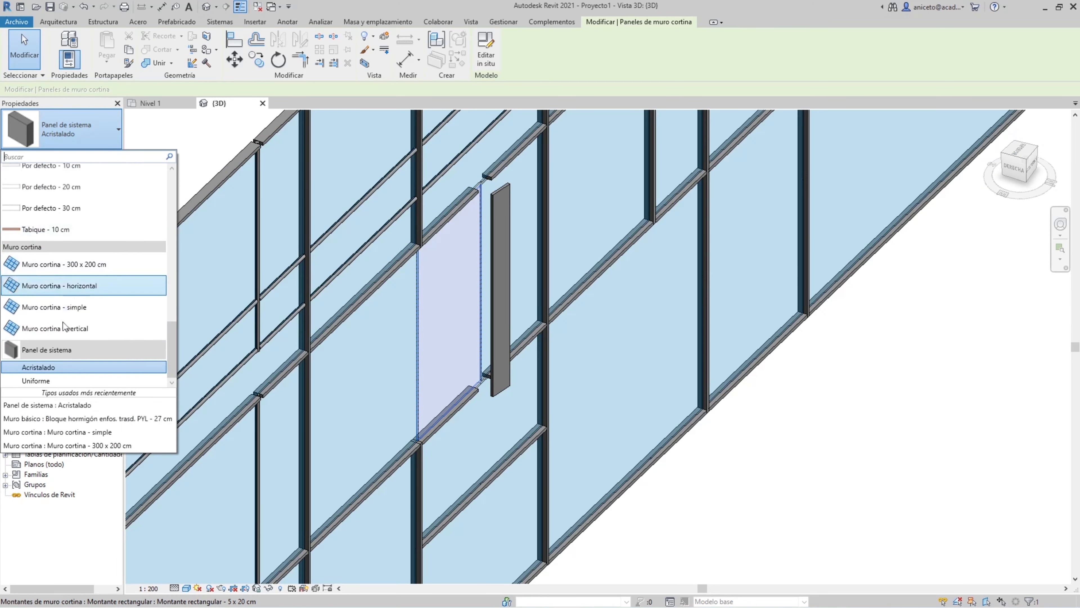
click(34, 380)
key(Escape)
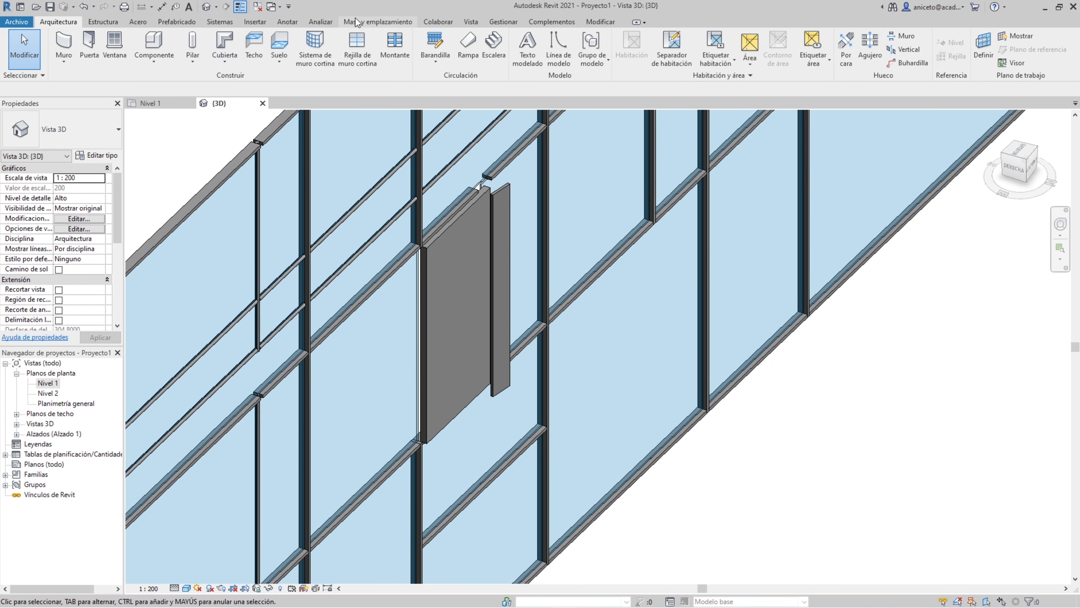
Start loading a family and open the Paneles de muro cortina folder of the Spain library.
click(255, 21)
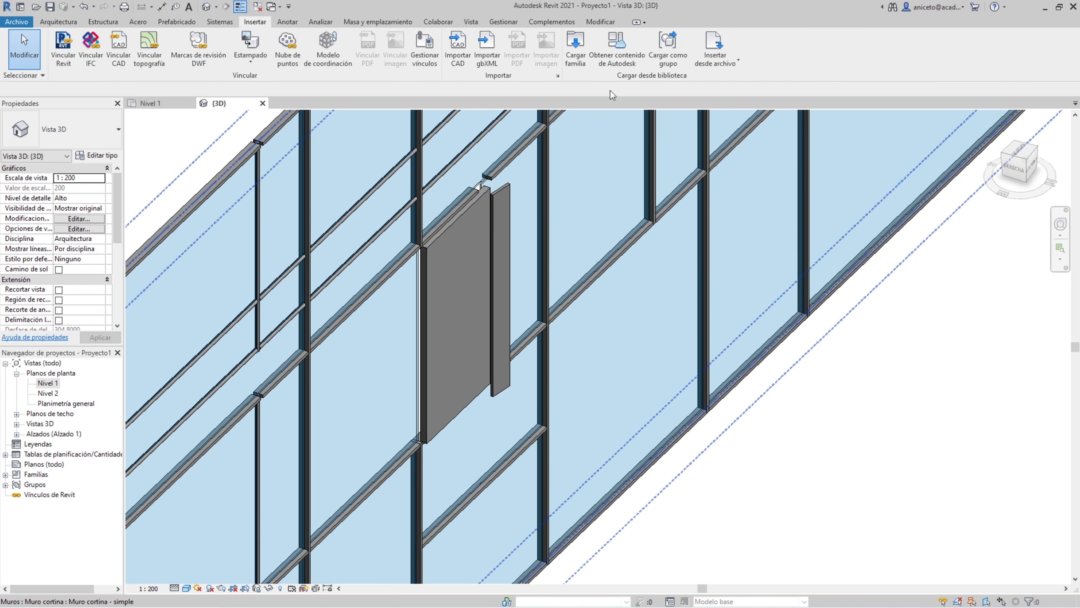
click(575, 46)
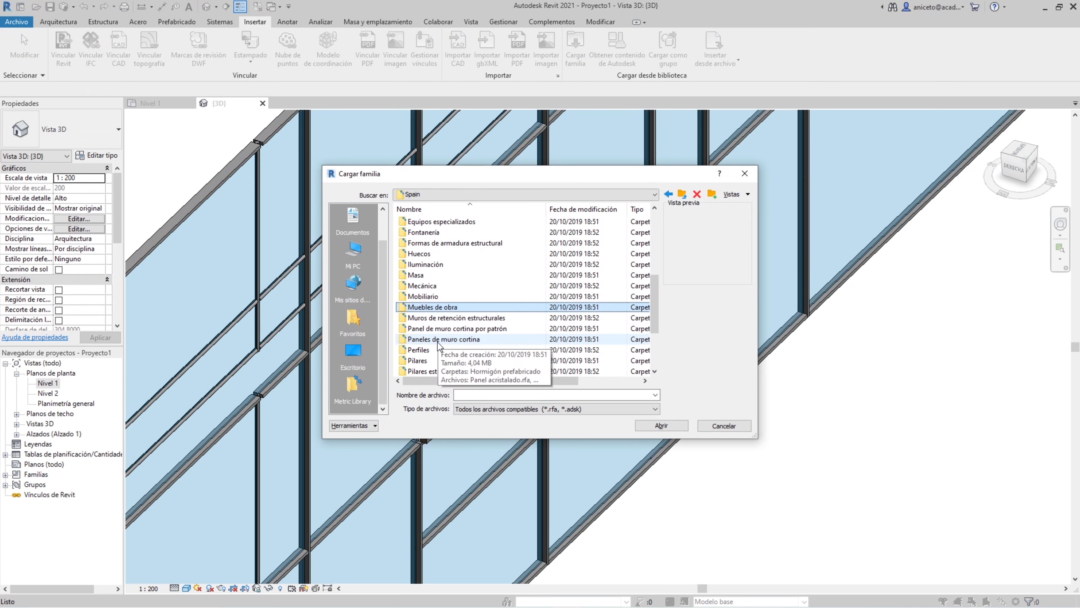
double_click(429, 340)
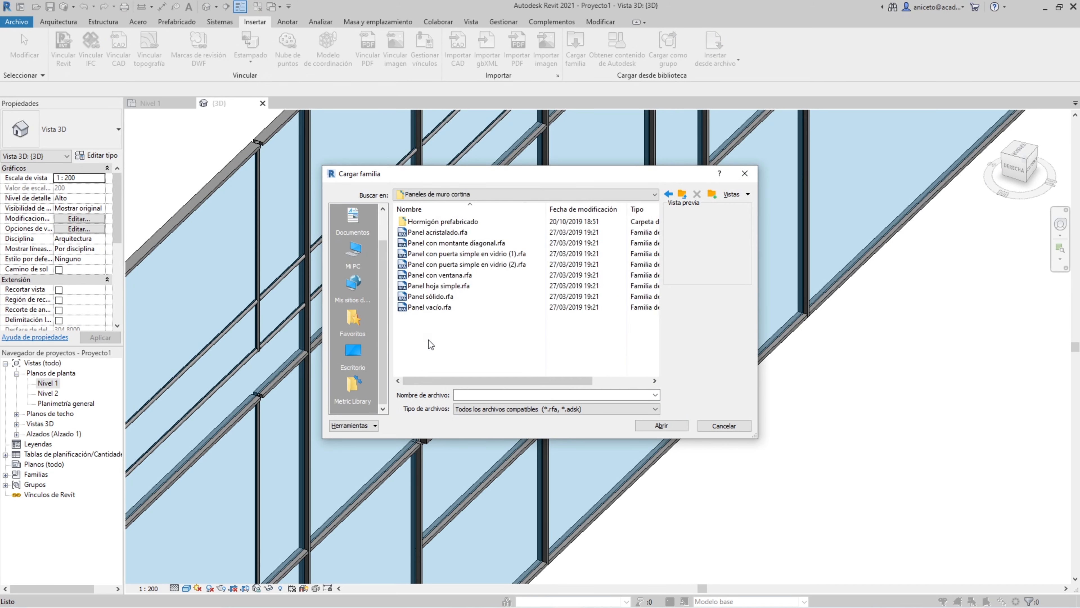
Preview the available curtain wall panel families, including the glazed, diagonal mullion, glass door, window, single-leaf and solid panels.
click(445, 232)
key(Down)
key(Down)
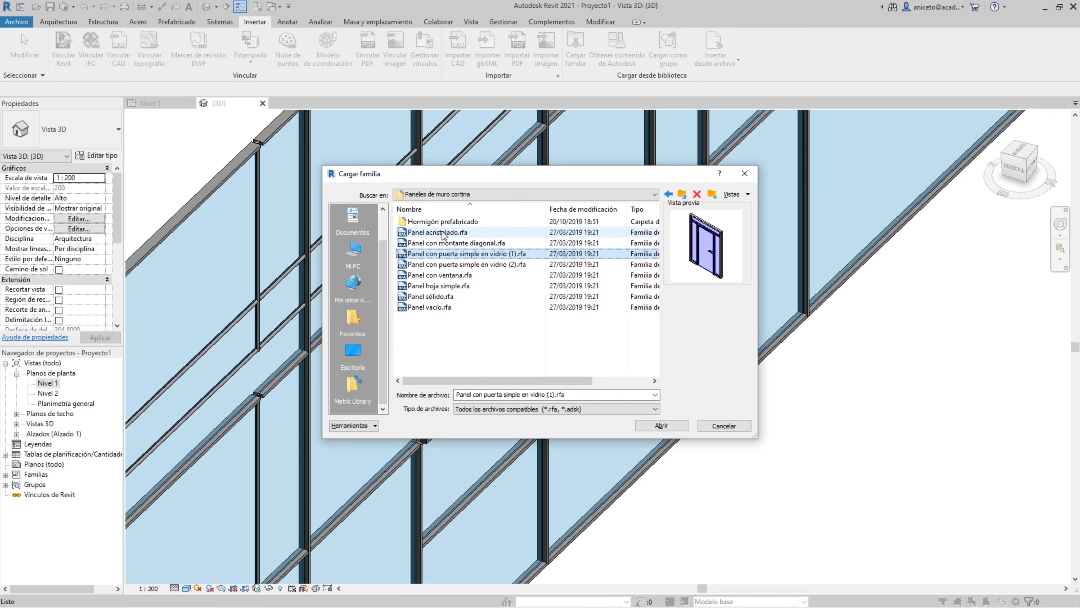
key(Down)
key(Down)
key(Down)
key(Down)
key(Up)
key(Up)
key(Up)
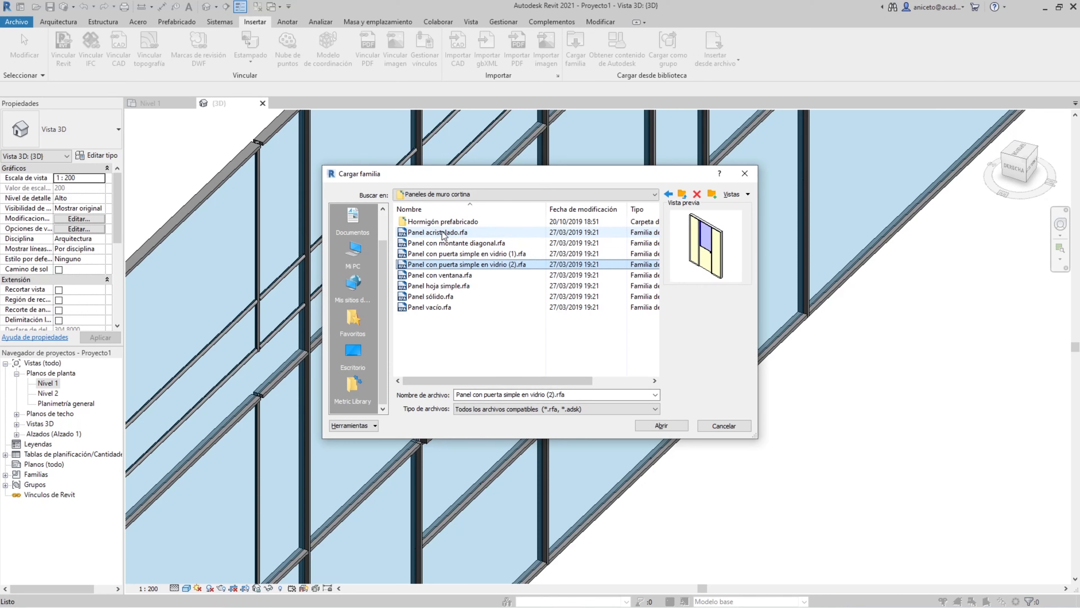
key(Down)
key(Down)
key(Down)
key(Up)
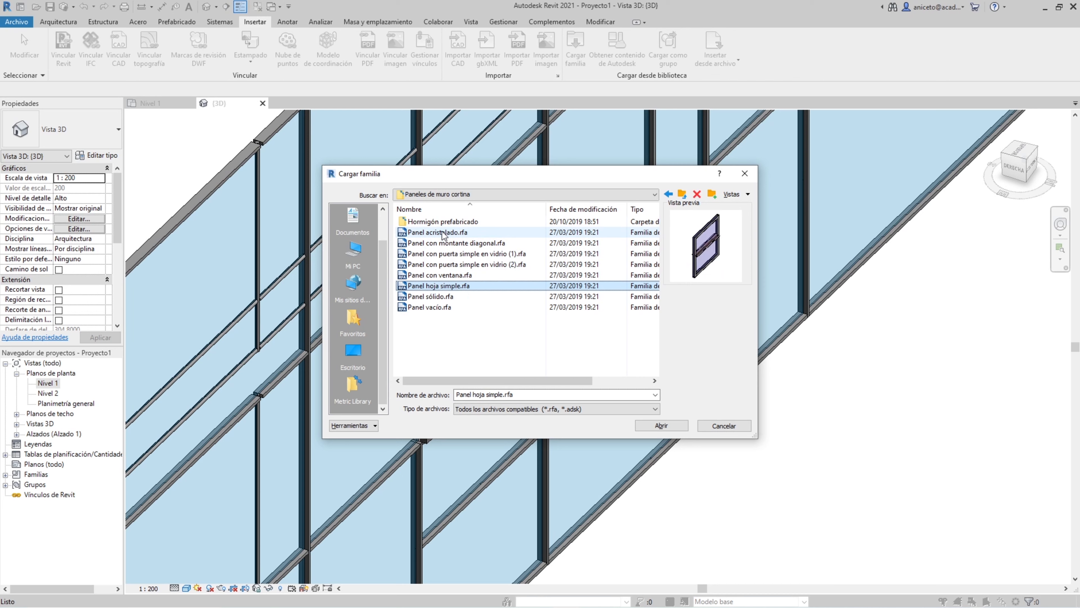
key(Up)
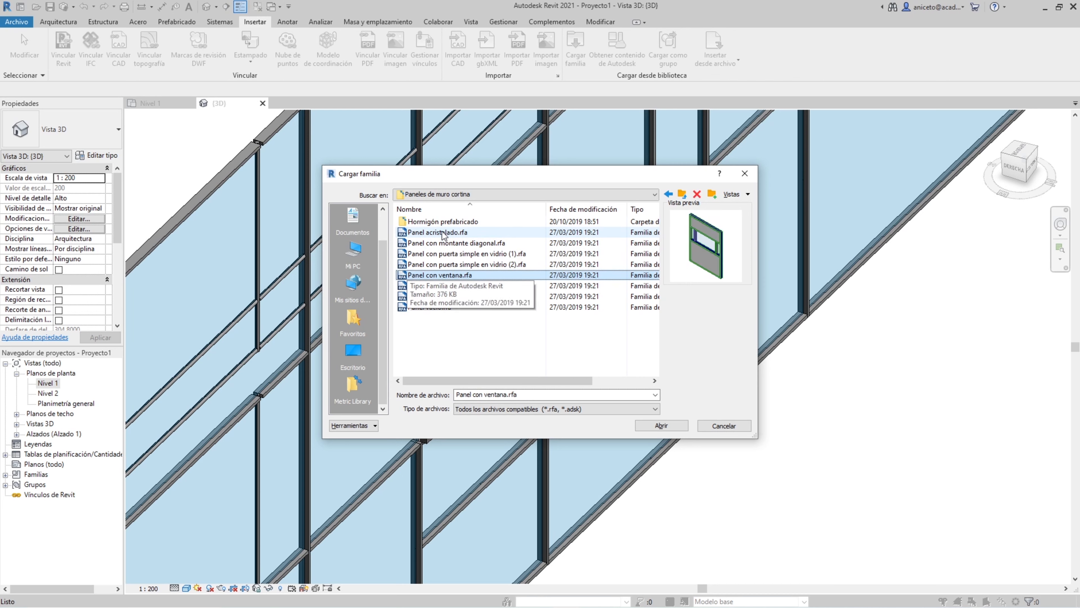
click(444, 233)
click(439, 243)
click(436, 254)
click(434, 276)
Load the Prefabricado-Panel de placa aligerada de hormigón family from the Hormigón prefabricado folder.
double_click(446, 222)
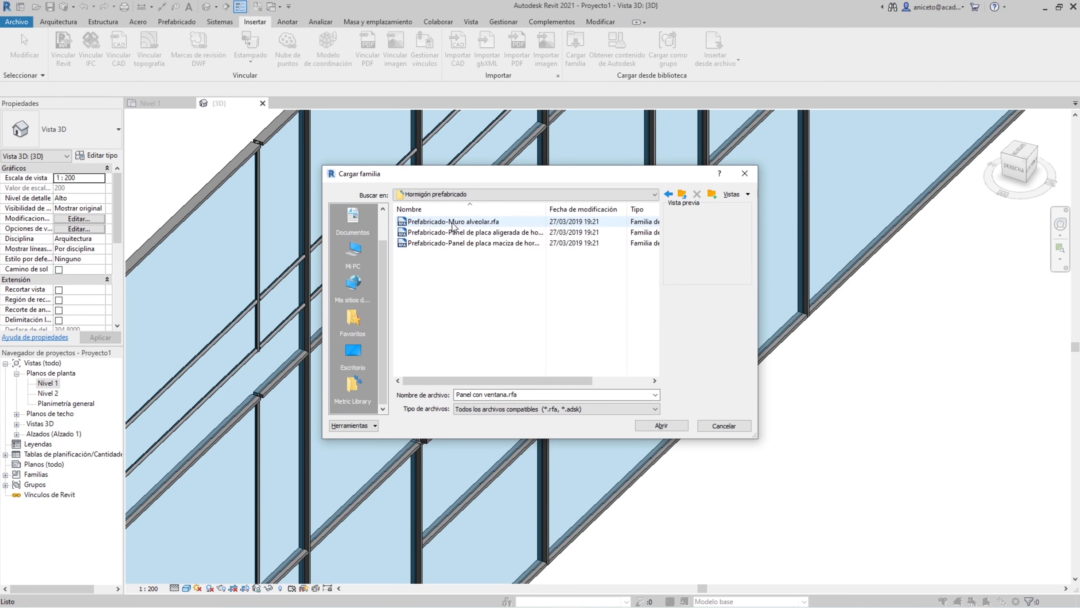
key(Down)
key(Down)
key(Down)
key(Up)
key(Up)
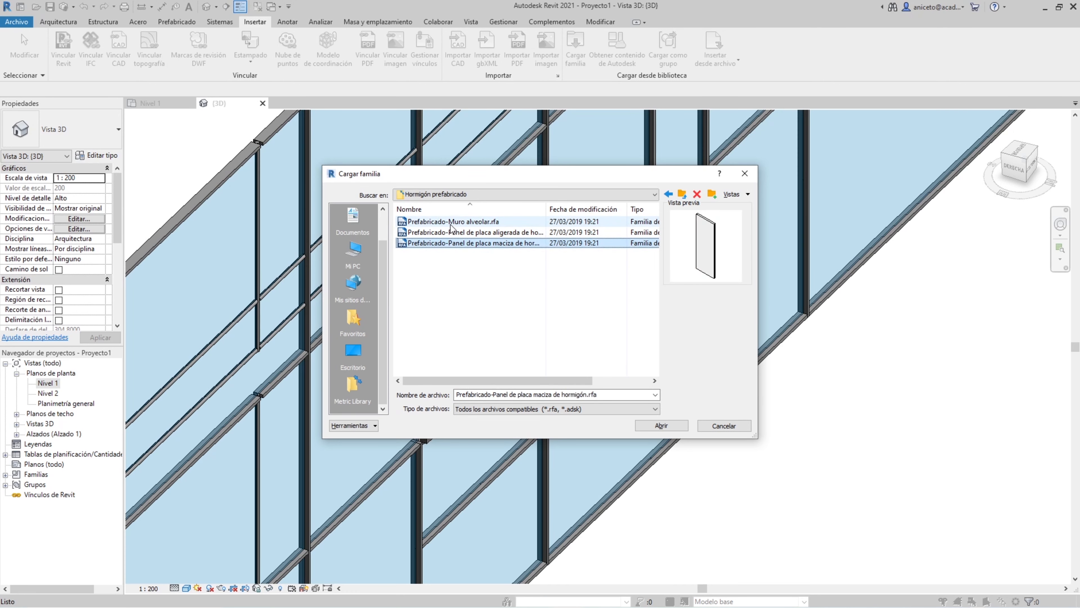
key(Down)
click(650, 430)
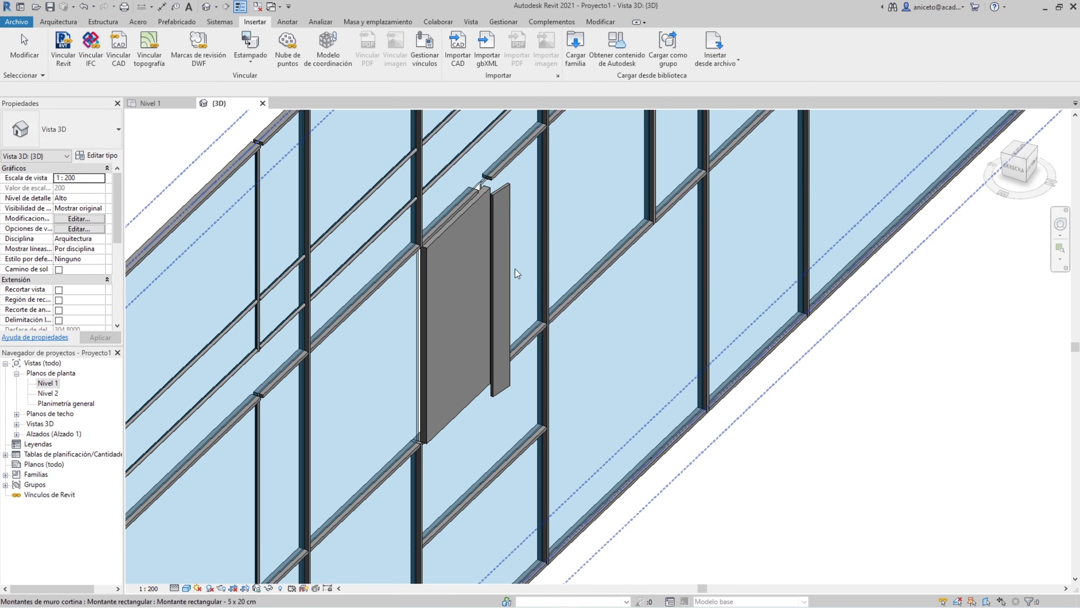
Set the solid Uniforme panel's type to Prefabricado-Panel de placa aligerada de hormigón: LW 20 and deselect it.
click(425, 259)
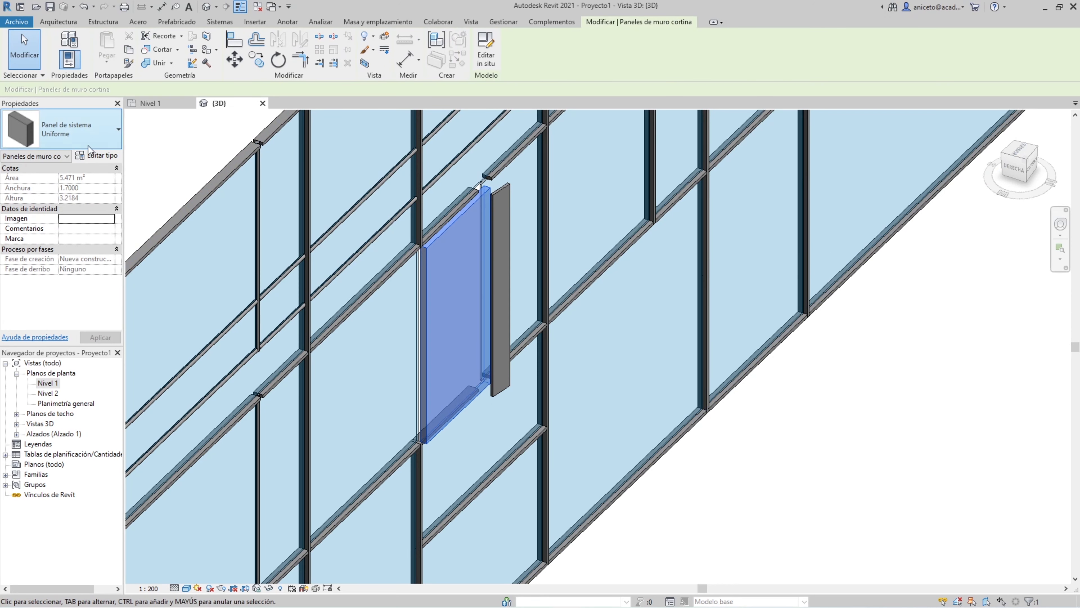
click(64, 132)
scroll(42, 342, down, 1)
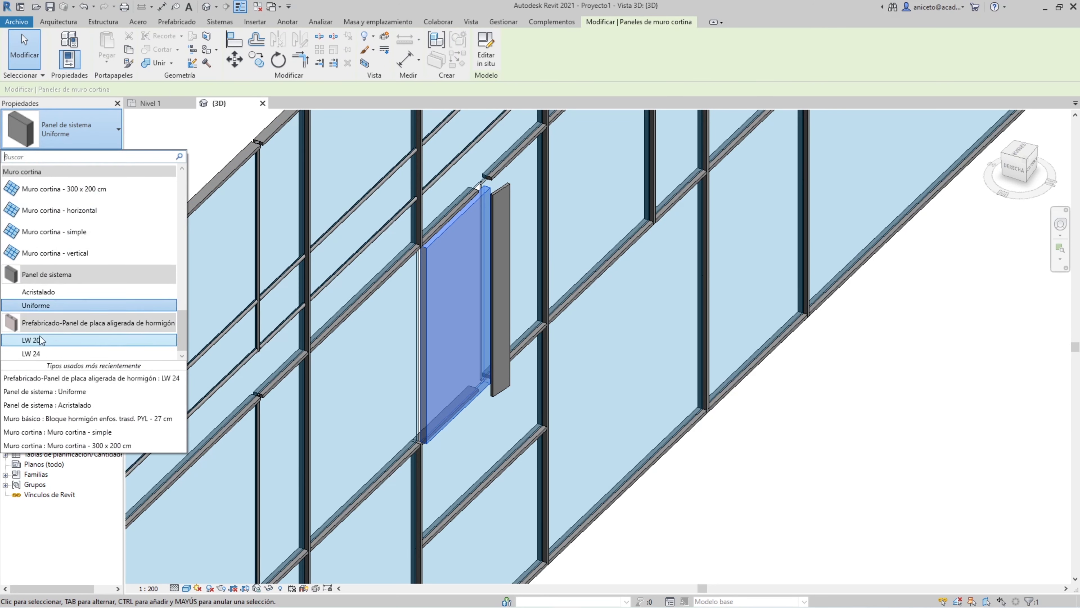
click(51, 340)
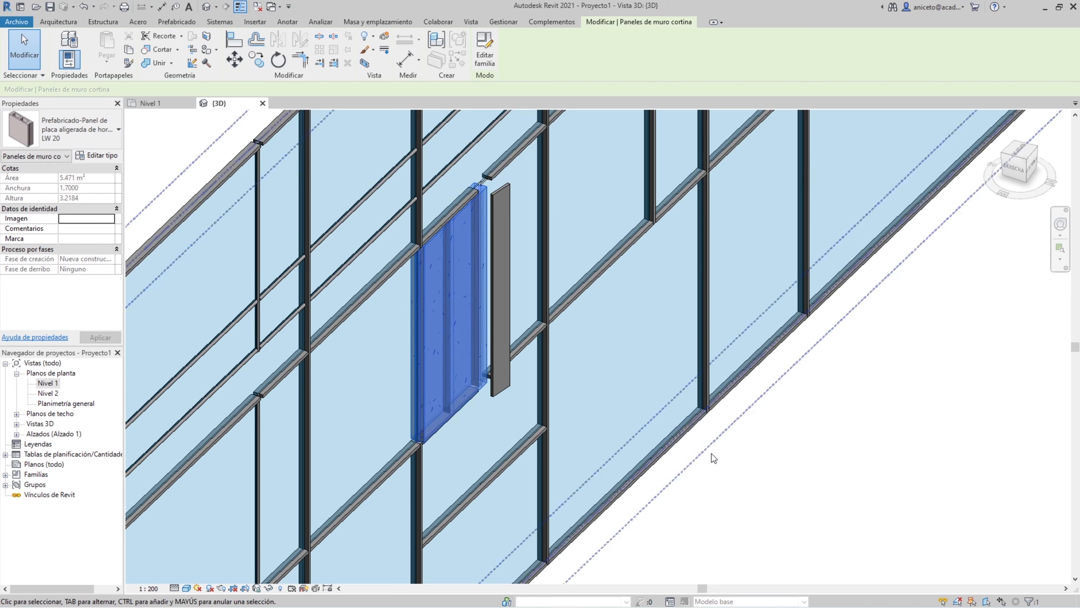
key(Escape)
Delete the 5 x 20 cm rectangular mullion running along the top edge of the precast concrete panel.
scroll(476, 204, up, 5)
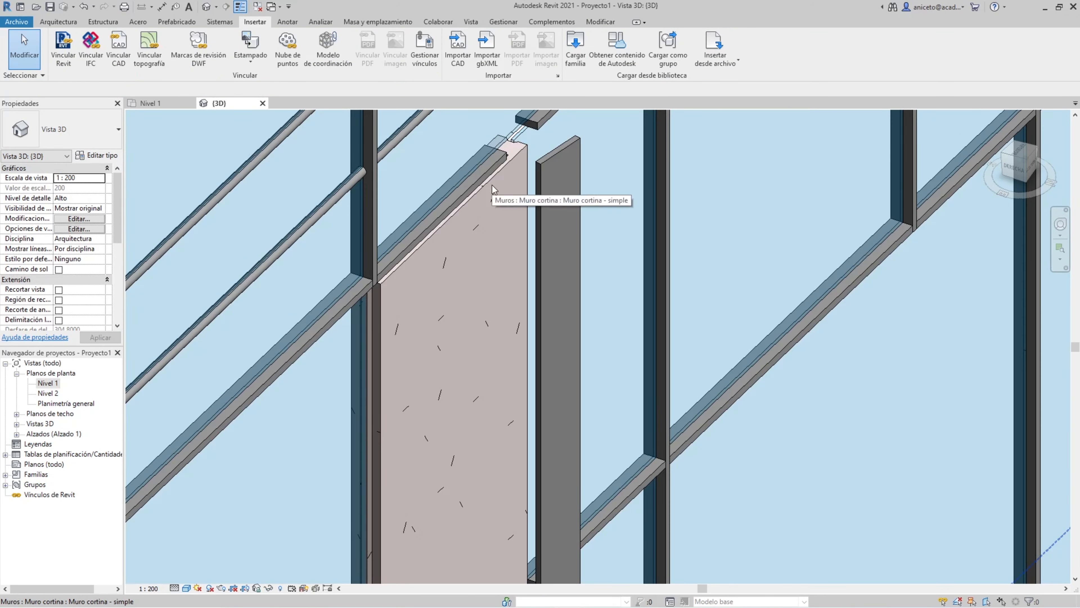
click(494, 189)
scroll(506, 174, up, 3)
key(Escape)
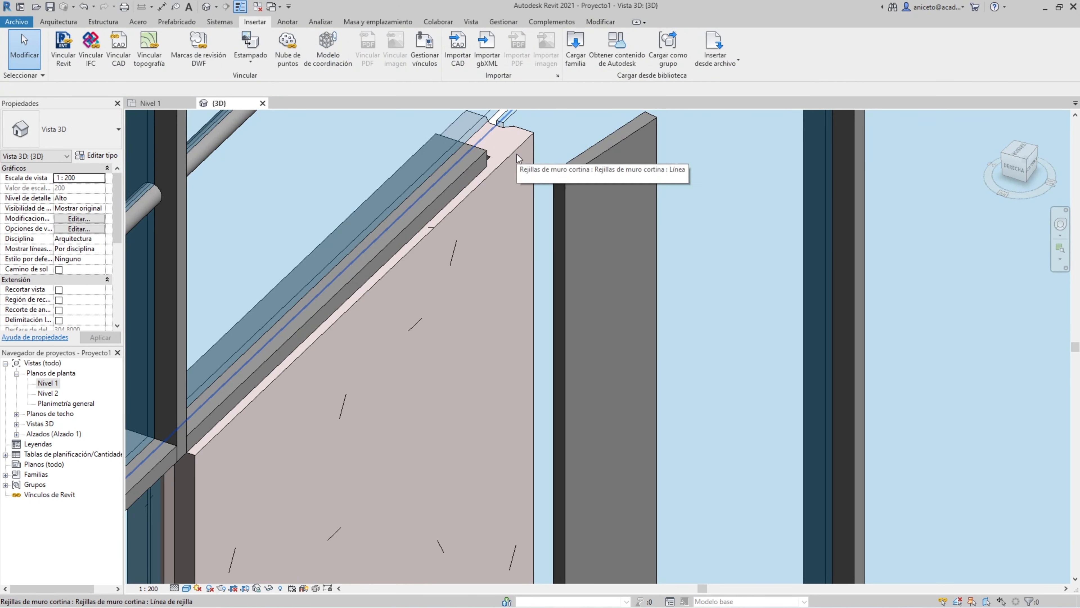
click(474, 167)
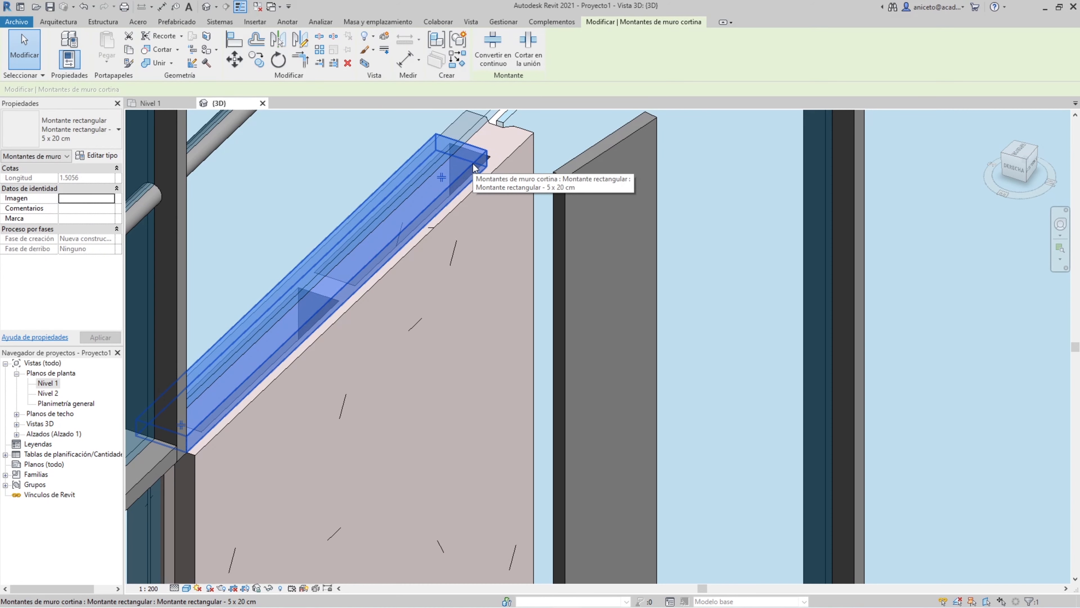
key(Delete)
Select the LW 20 precast panel to examine its exposed top edge, and deselect it.
scroll(412, 268, down, 2)
key(Tab)
click(412, 268)
click(412, 268)
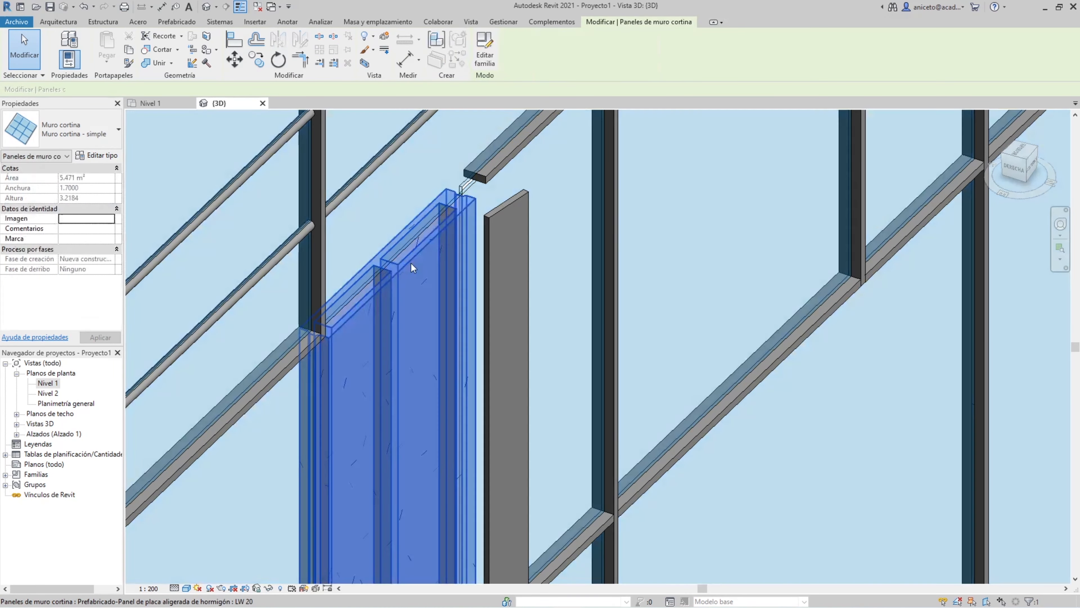
scroll(412, 266, down, 3)
key(Escape)
scroll(410, 262, down, 3)
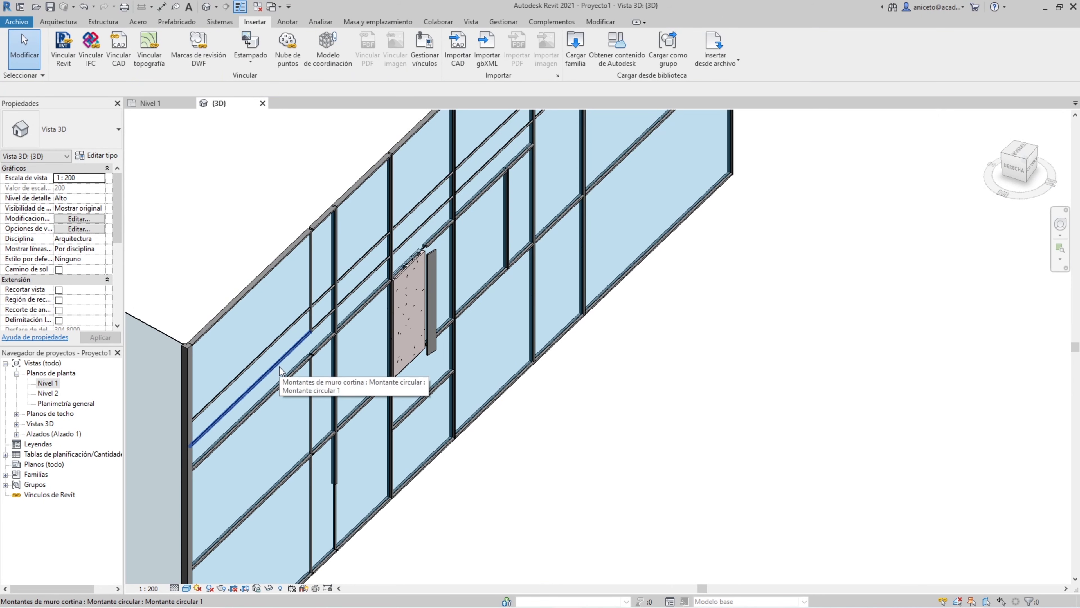
Select the LW 20 precast panel, review its type's material and dimension parameters, and close them without changes.
key(Tab)
key(Tab)
click(407, 277)
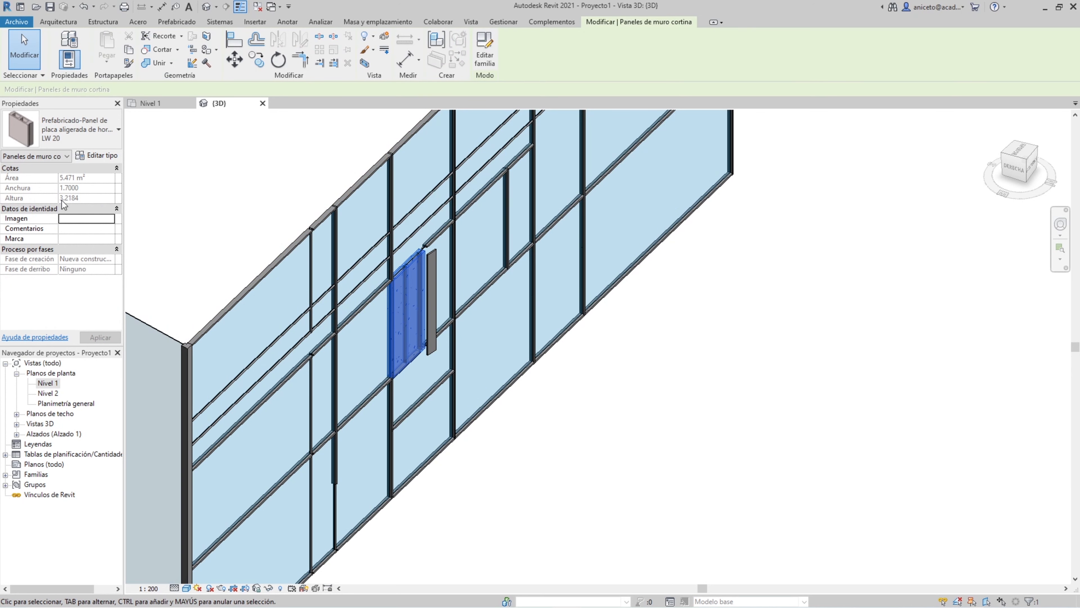
click(95, 157)
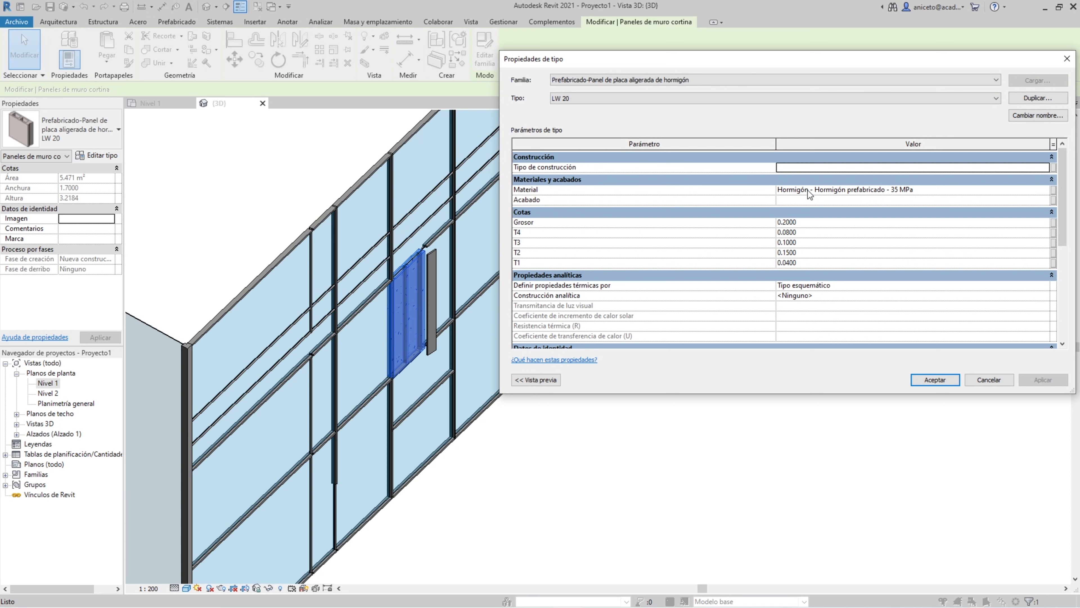
click(986, 379)
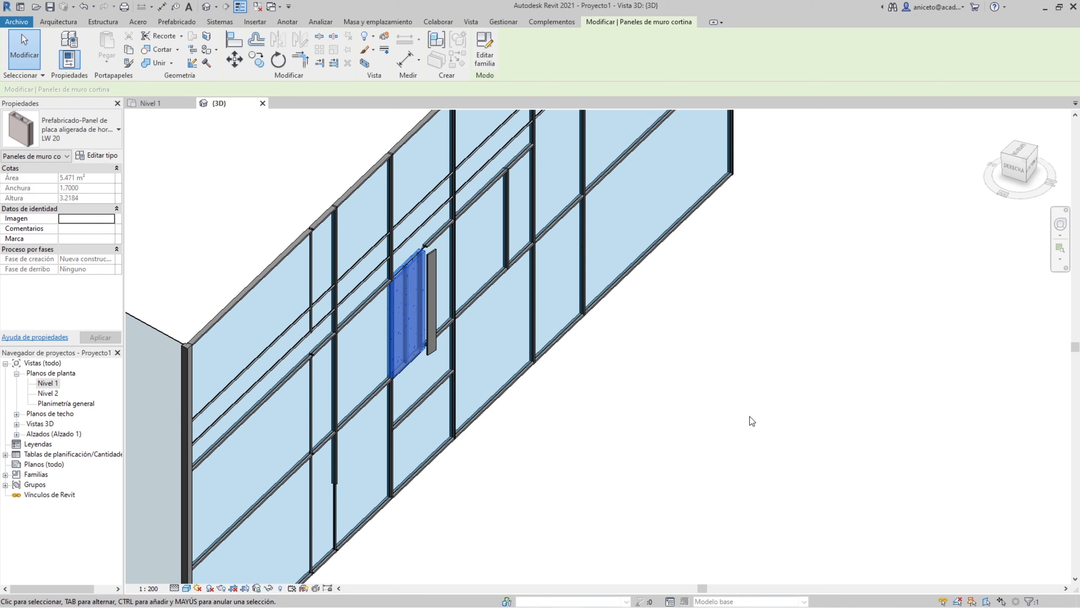
Try to place the Puerta de 1 hoja 80 x 210 cm door and the 80 x 230 cm window in the curtain wall, and cancel.
key(Escape)
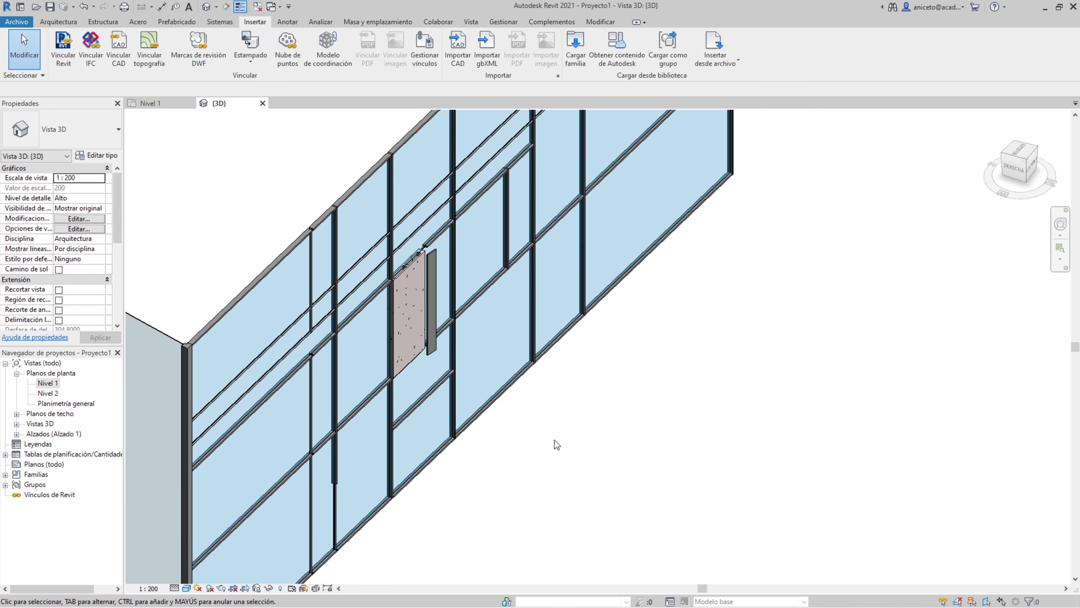
click(40, 24)
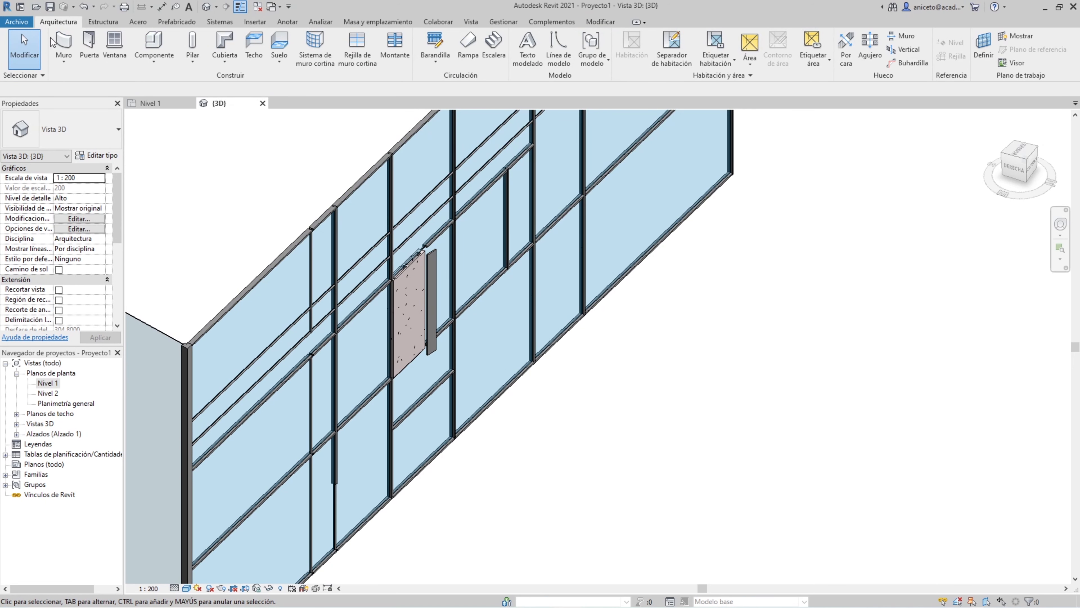
click(89, 43)
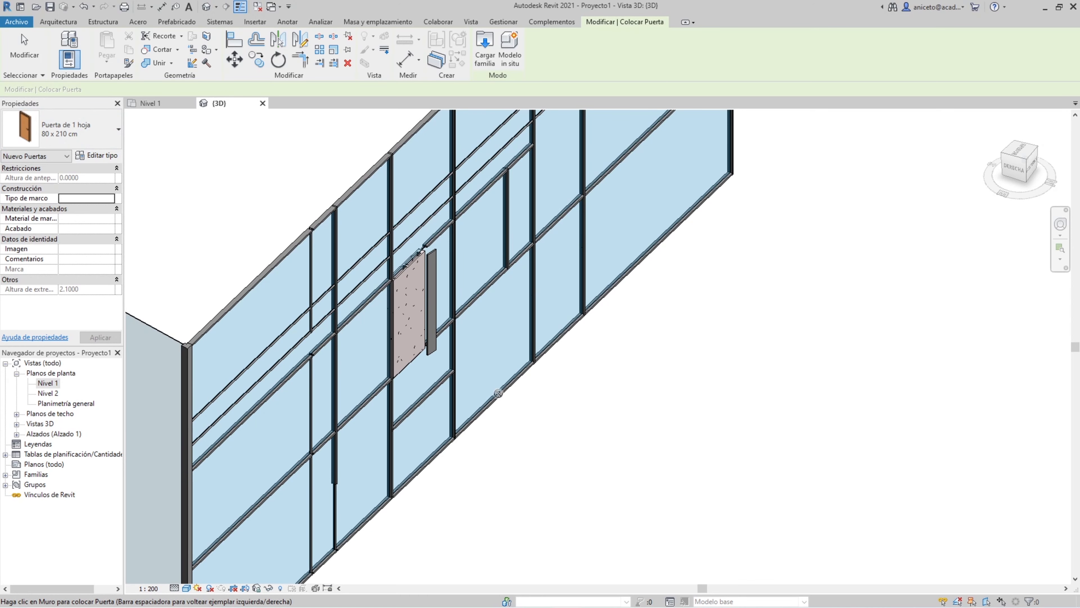
scroll(562, 277, down, 3)
scroll(565, 279, up, 1)
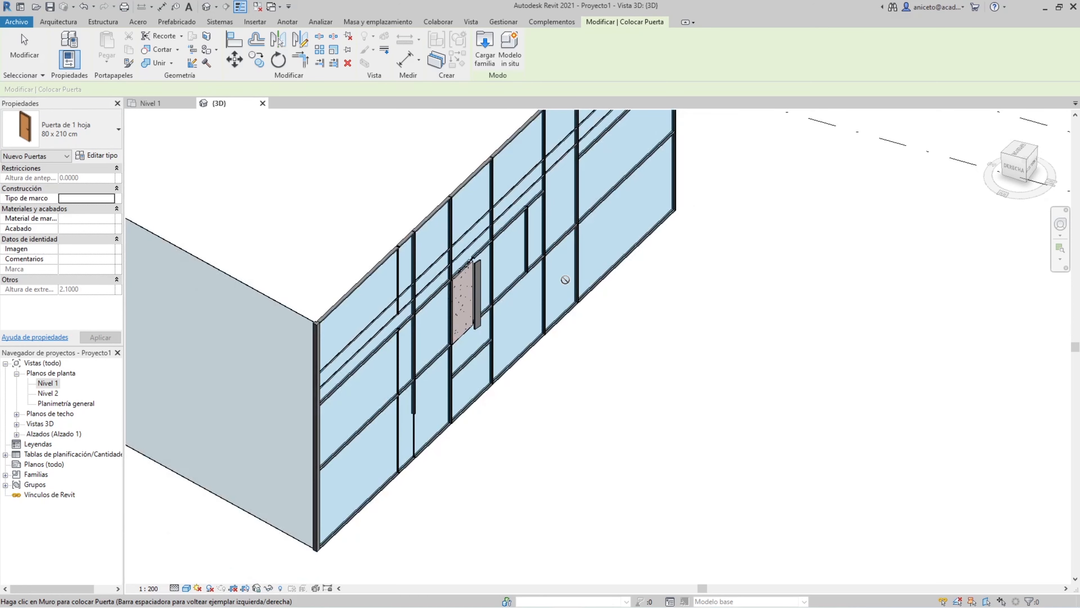
key(w)
key(n)
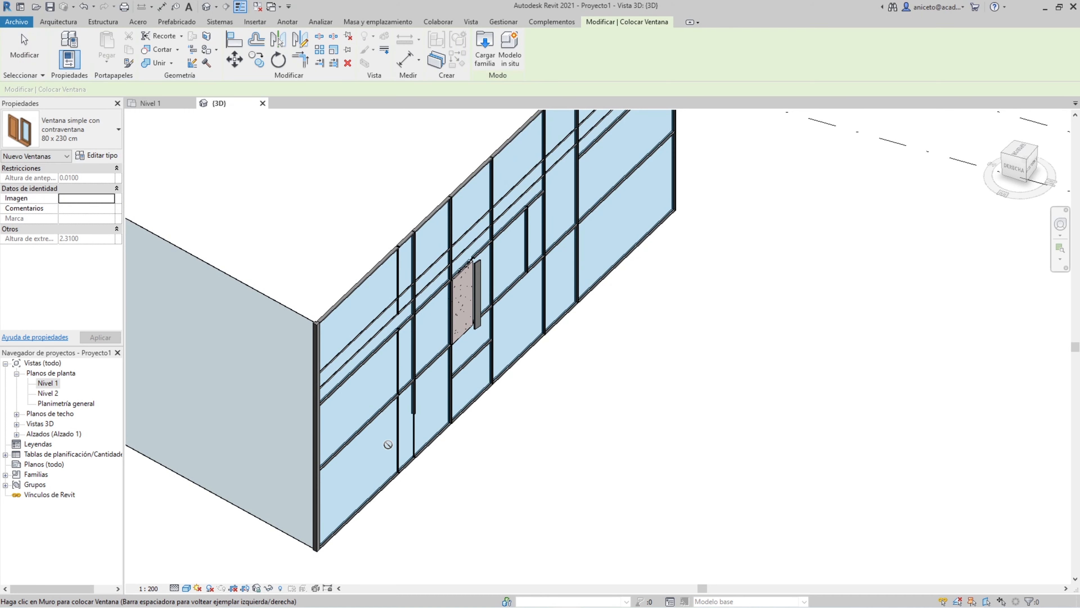
key(Escape)
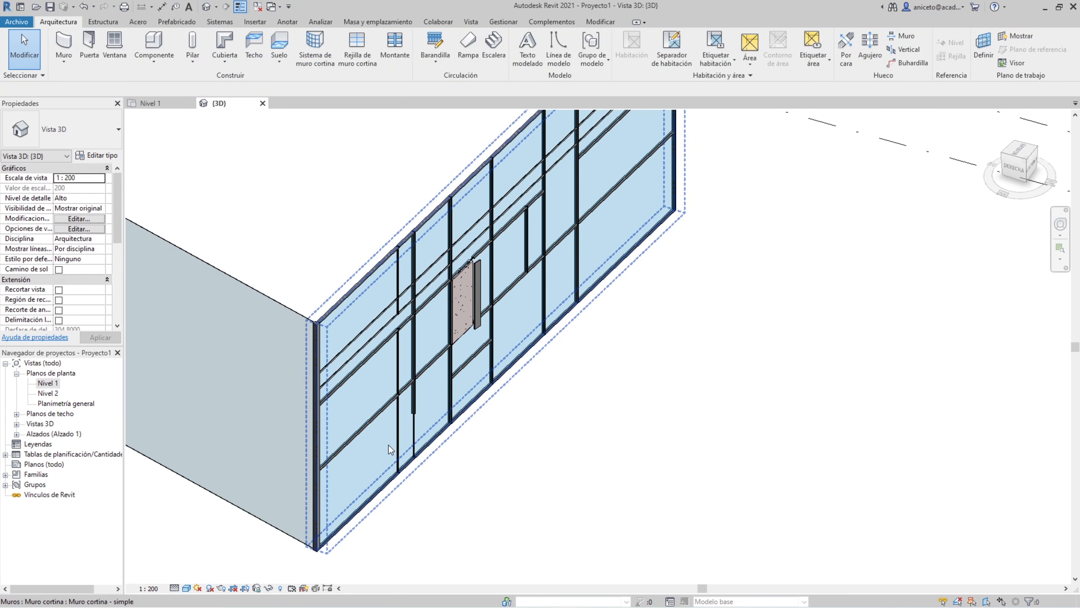
scroll(589, 358, up, 3)
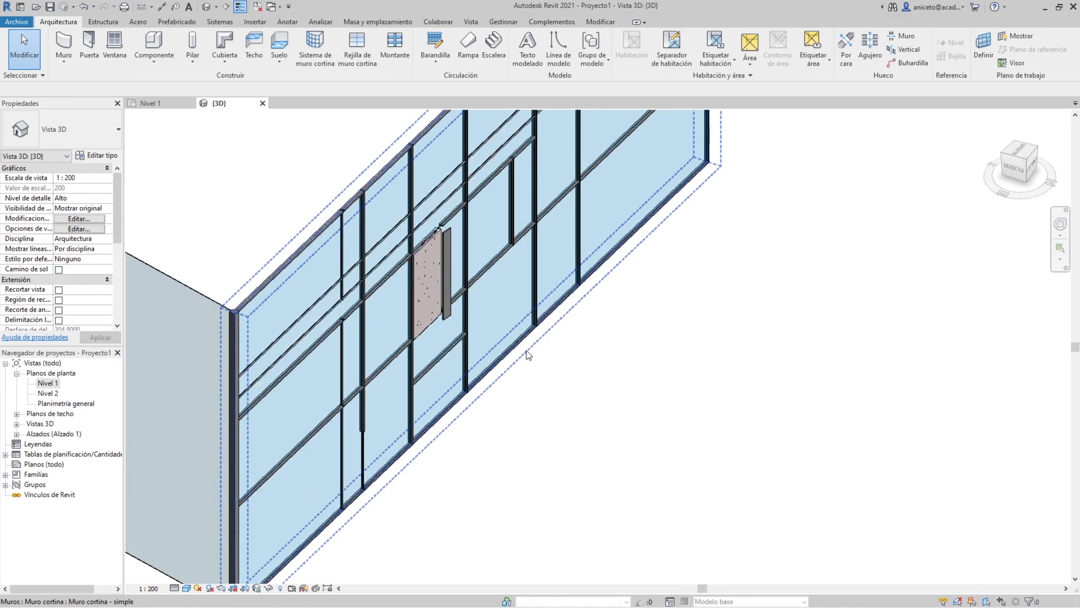
click(521, 337)
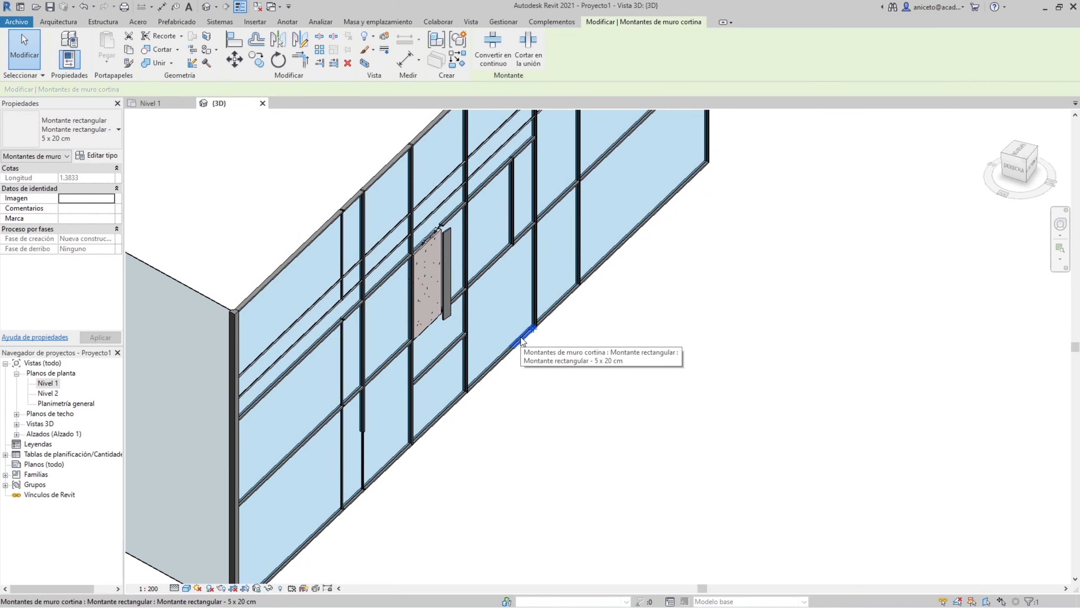
click(556, 380)
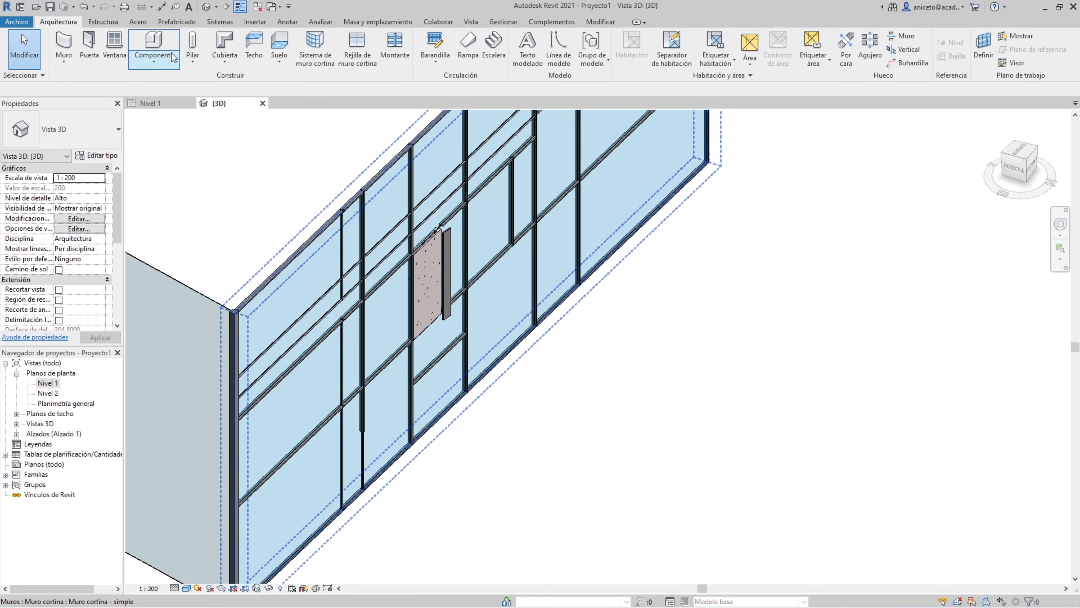
Start loading a family and browse the Spain library to the Puertas externas folder inside Puertas.
click(254, 22)
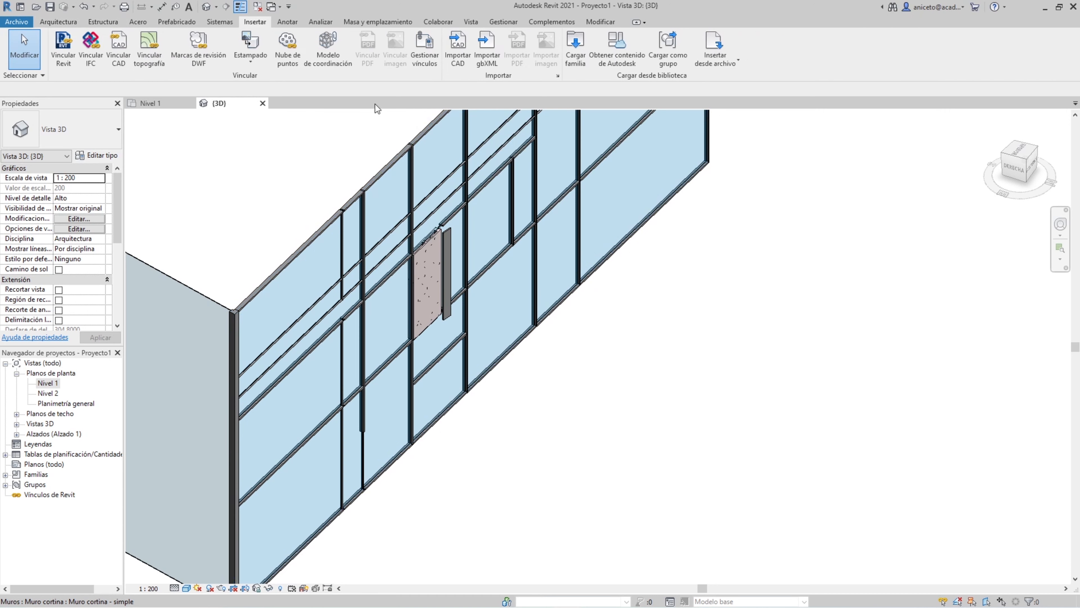
click(577, 47)
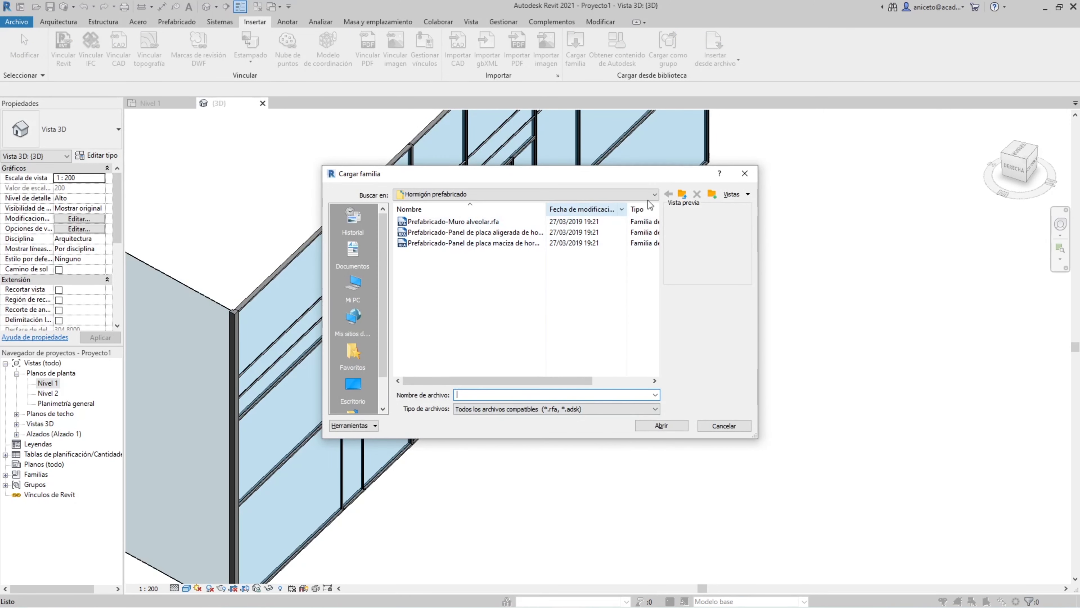
click(682, 194)
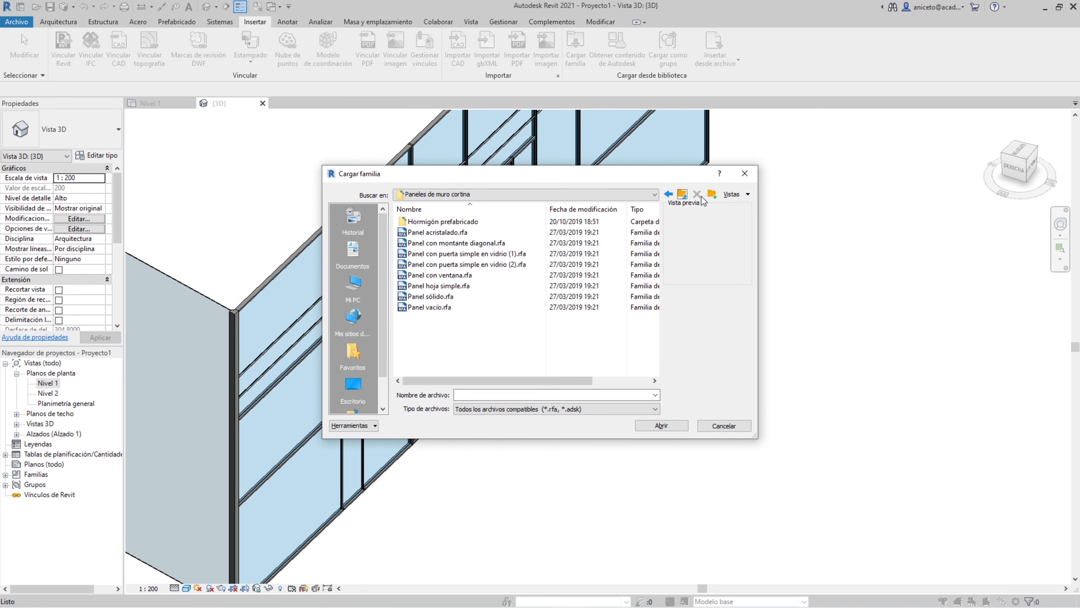
click(683, 194)
click(486, 319)
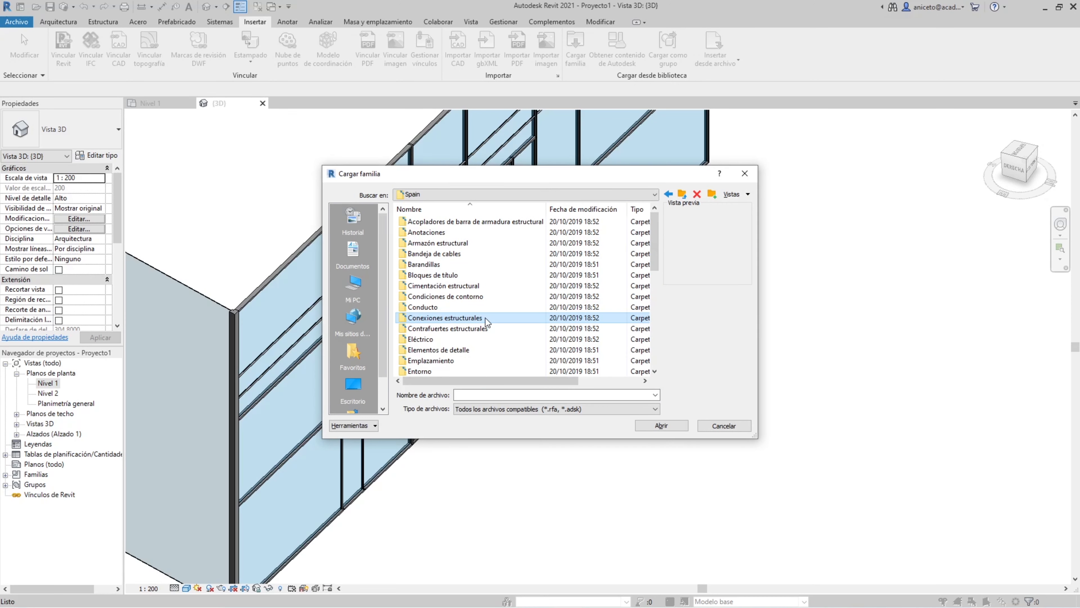
scroll(487, 323, down, 5)
click(485, 307)
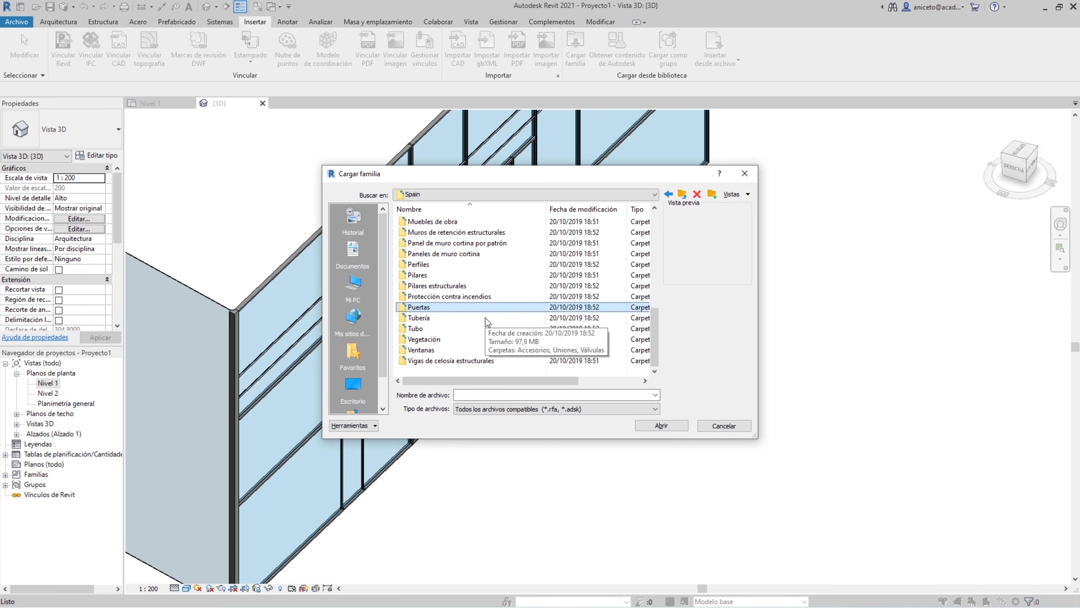
double_click(420, 308)
double_click(440, 232)
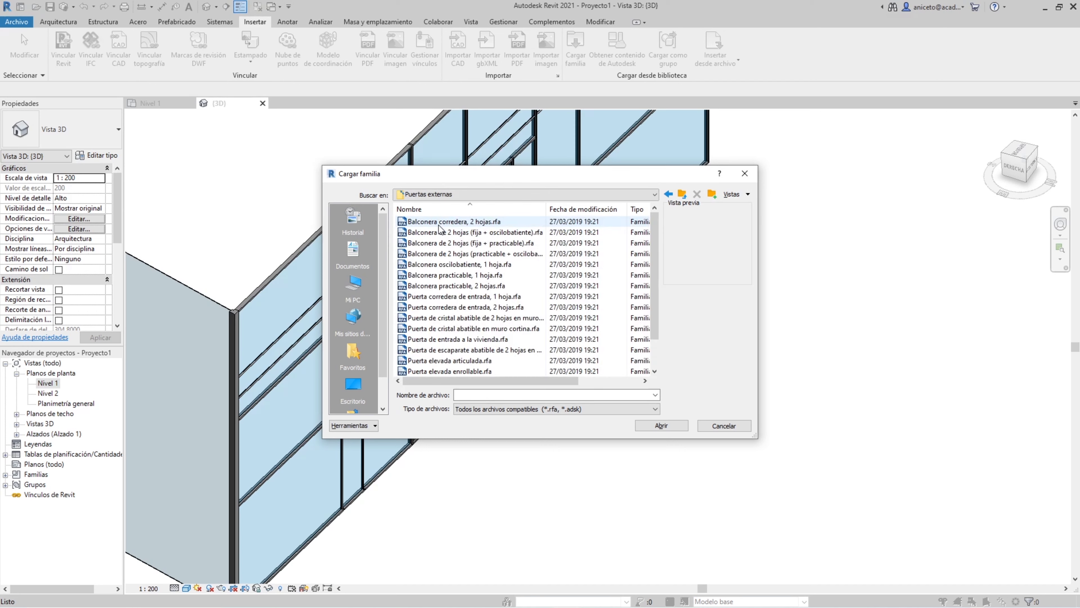
Load the family Puerta de escaparate abatible de 2 hojas en muro cortina.rfa, widening the name column to read the file names.
click(457, 285)
drag(546, 209, 619, 211)
click(427, 319)
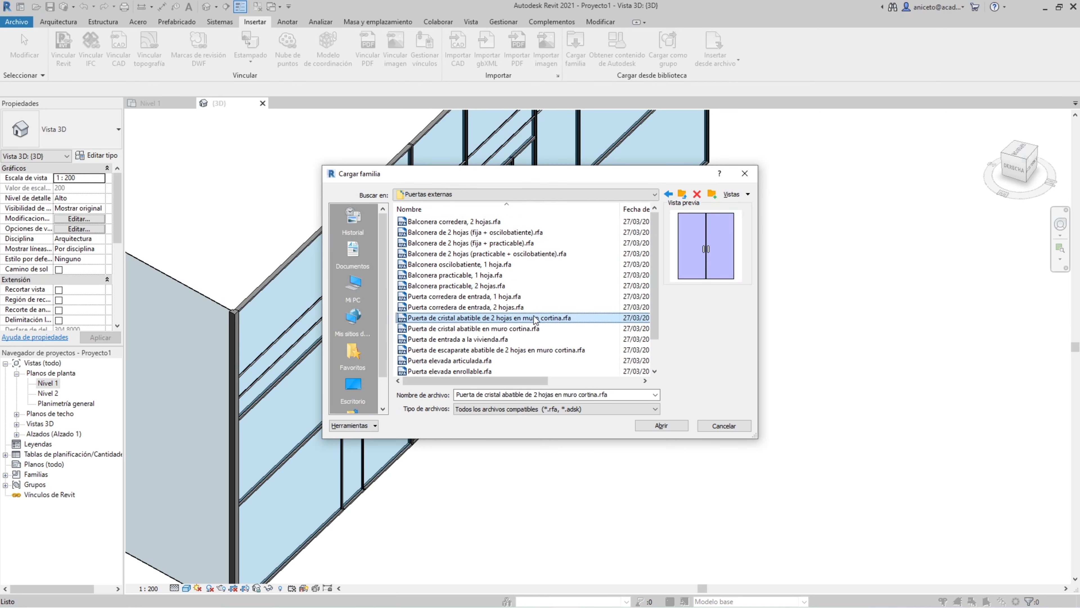
click(523, 352)
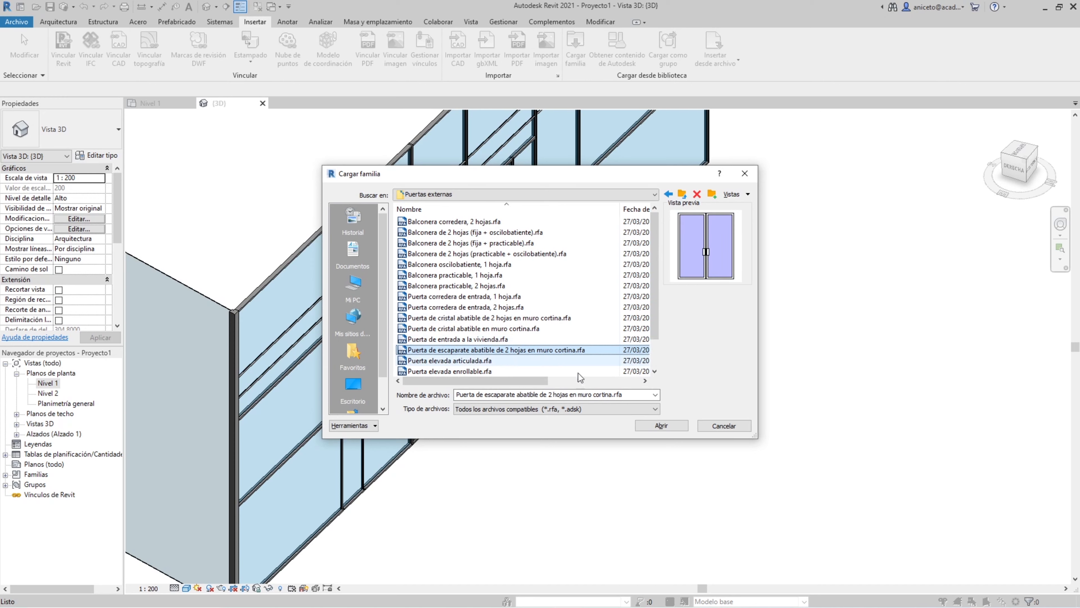
click(652, 429)
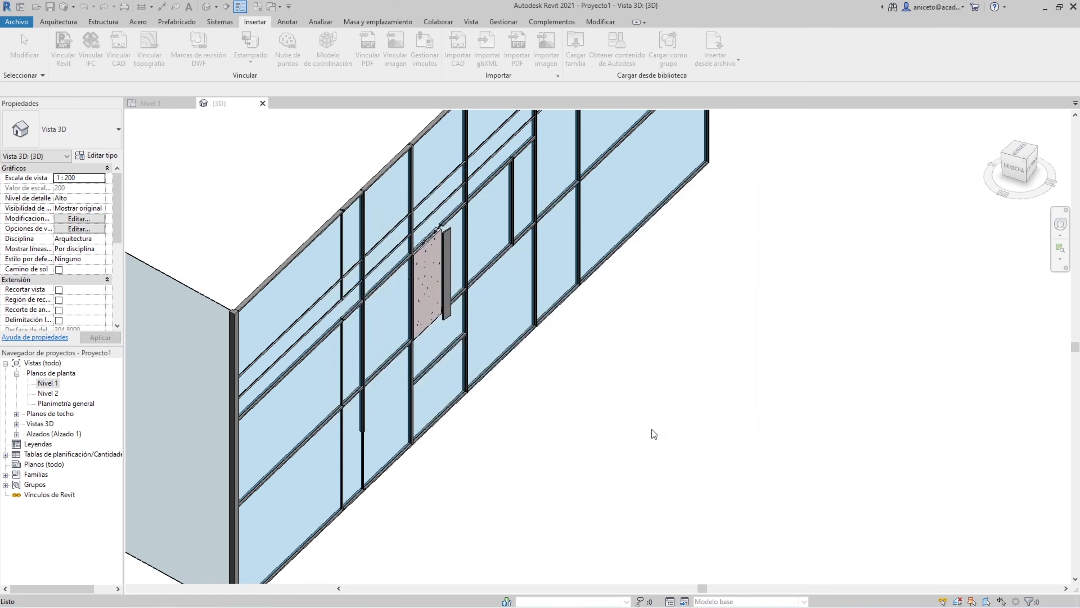
Set the large ground-level glazed panel beside the precast panel's column to the type Puerta doble de fachada de tienda, and deselect it.
scroll(506, 348, up, 1)
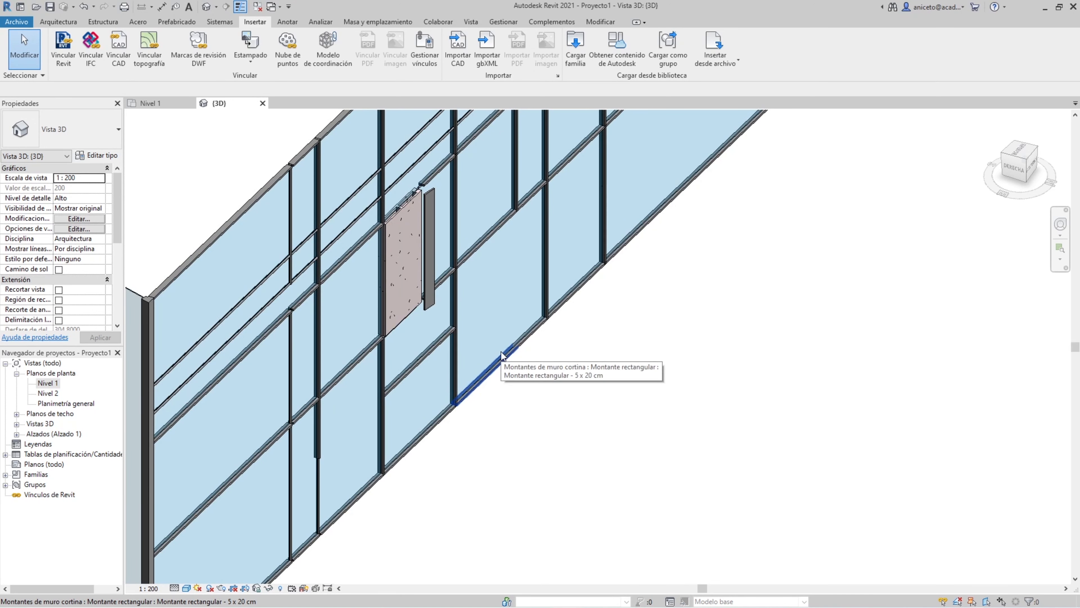
key(Tab)
key(Tab)
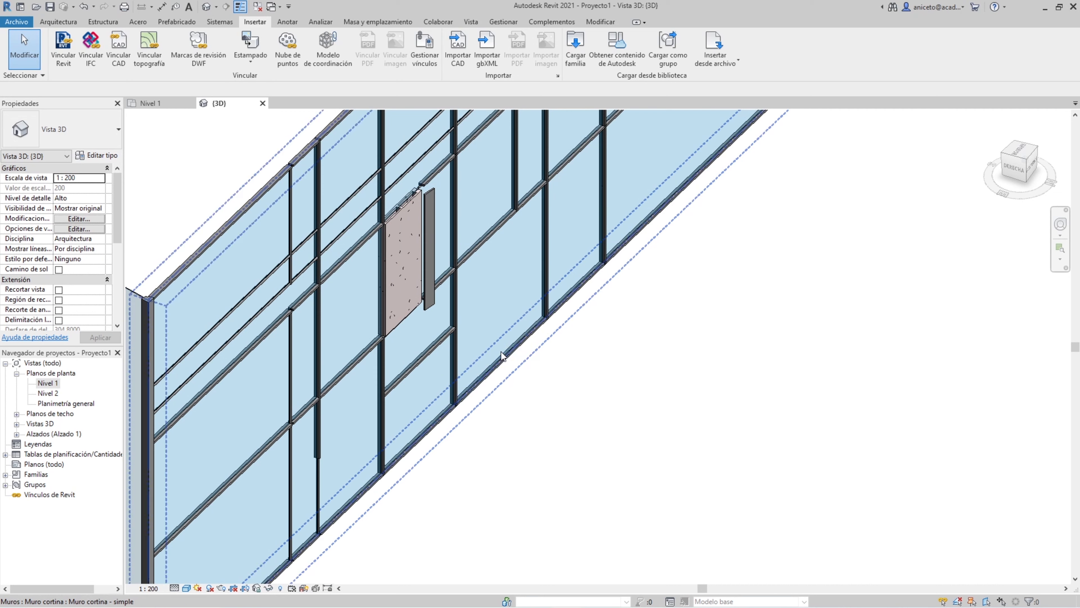
click(501, 355)
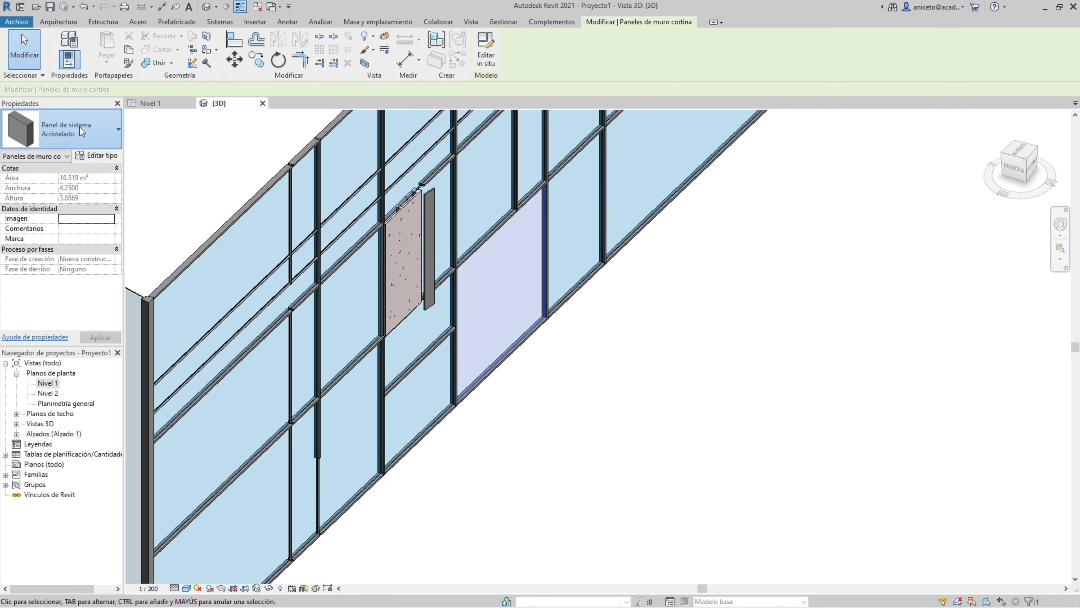
click(80, 127)
scroll(45, 316, down, 1)
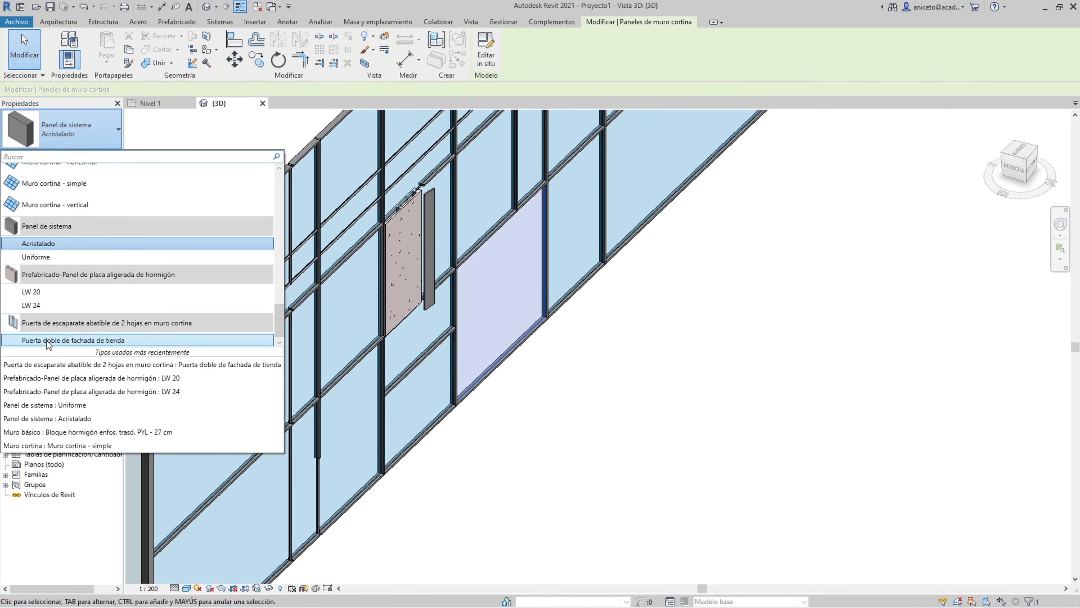
click(47, 340)
click(616, 361)
Examine the double shopfront door in the curtain wall from both sides.
shift+middle_drag(604, 377, 375, 255)
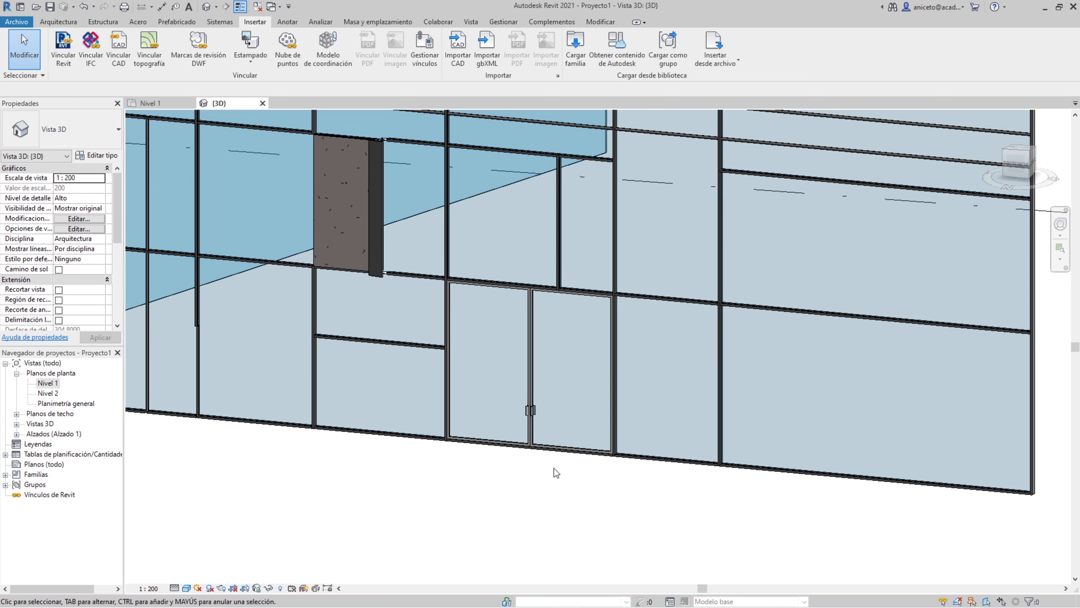
click(510, 434)
shift+middle_drag(515, 459, 400, 491)
click(402, 491)
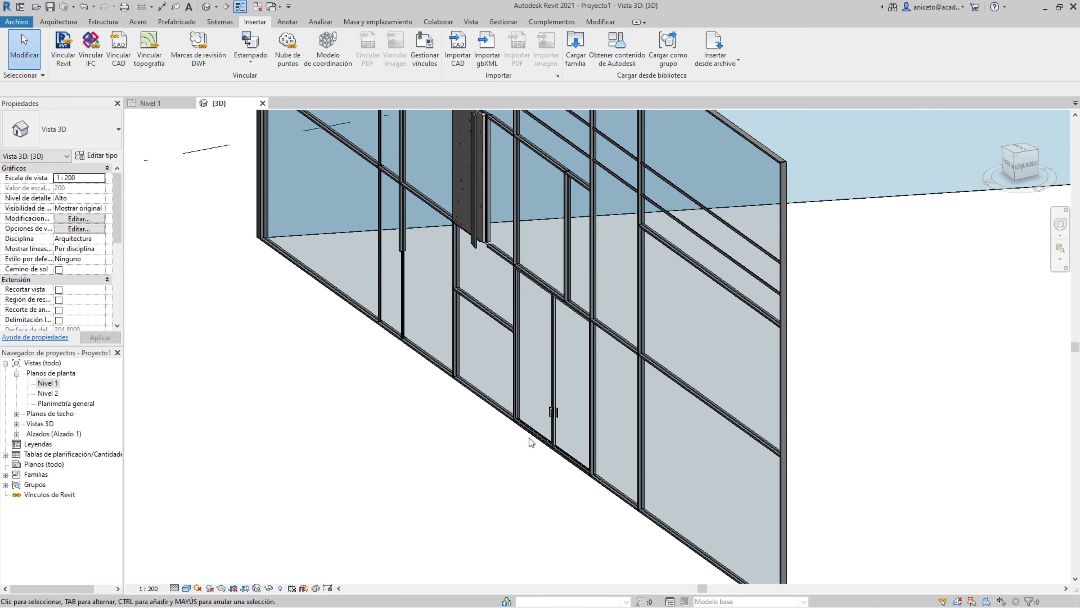
shift+middle_drag(530, 435, 666, 465)
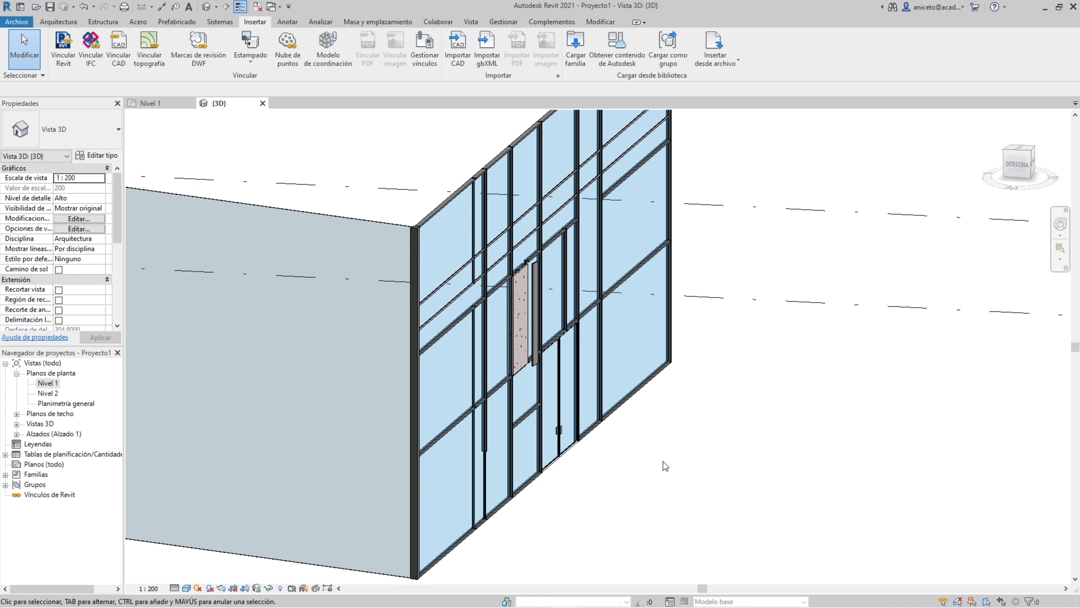
Try the type Muro cortina - 300 x 200 cm on the adjoining undivided curtain wall, and undo the change.
scroll(663, 461, down, 3)
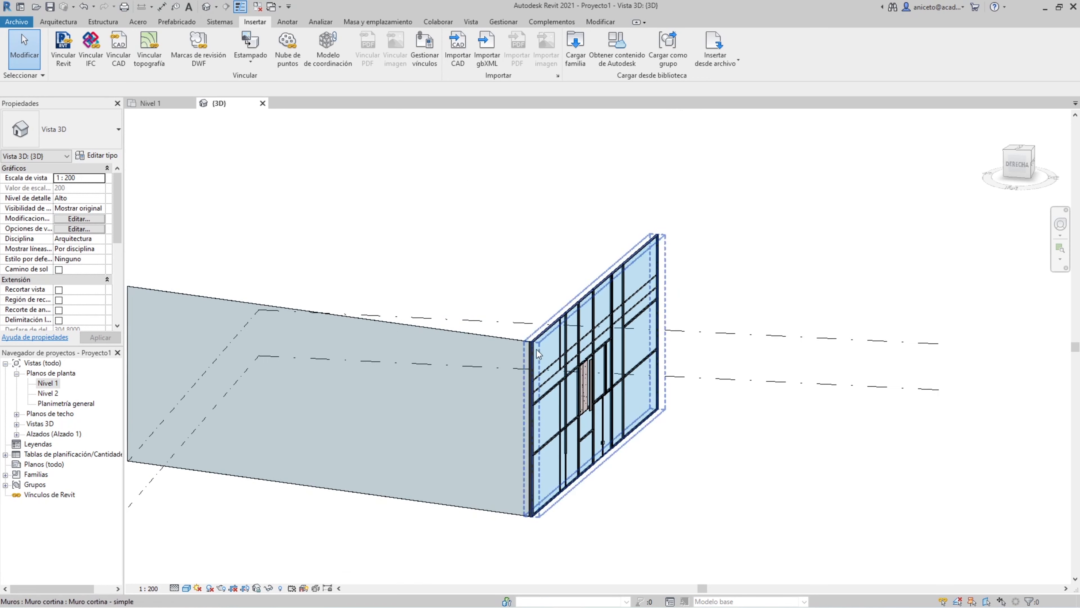
middle_drag(495, 371, 638, 353)
click(612, 361)
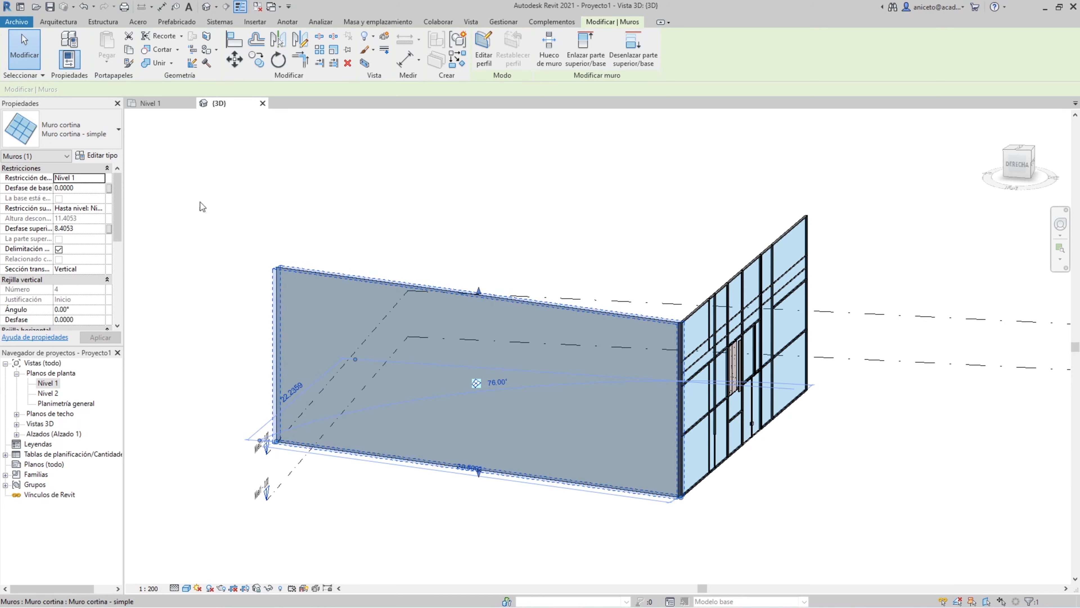
click(112, 141)
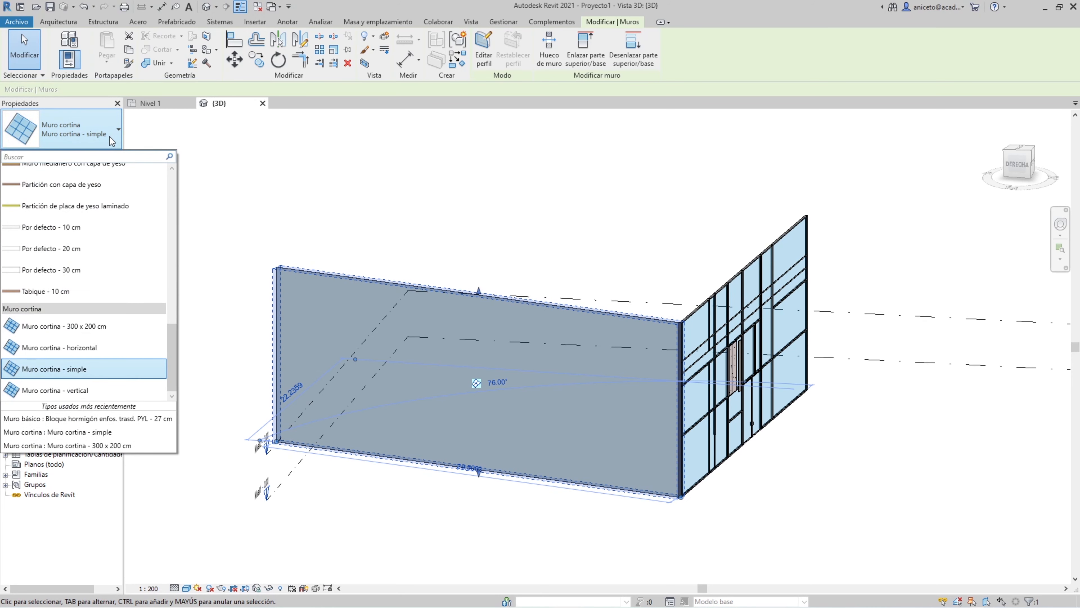
click(26, 325)
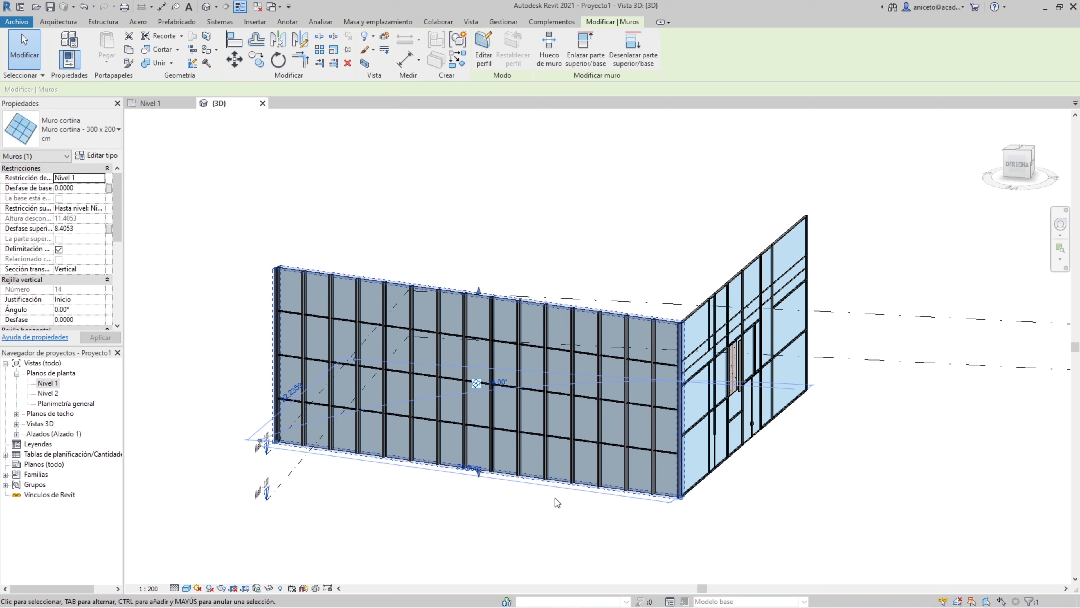
key(ctrl+z)
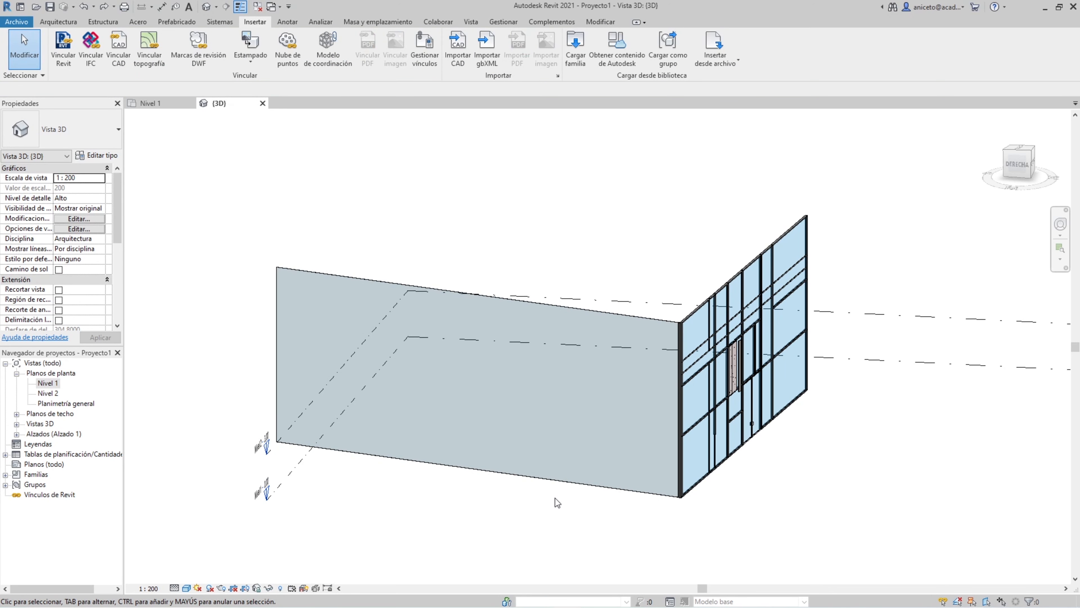
Duplicate the undivided curtain wall's type as MuroCortinaEjemplo and look through its grid and mullion parameters.
click(423, 291)
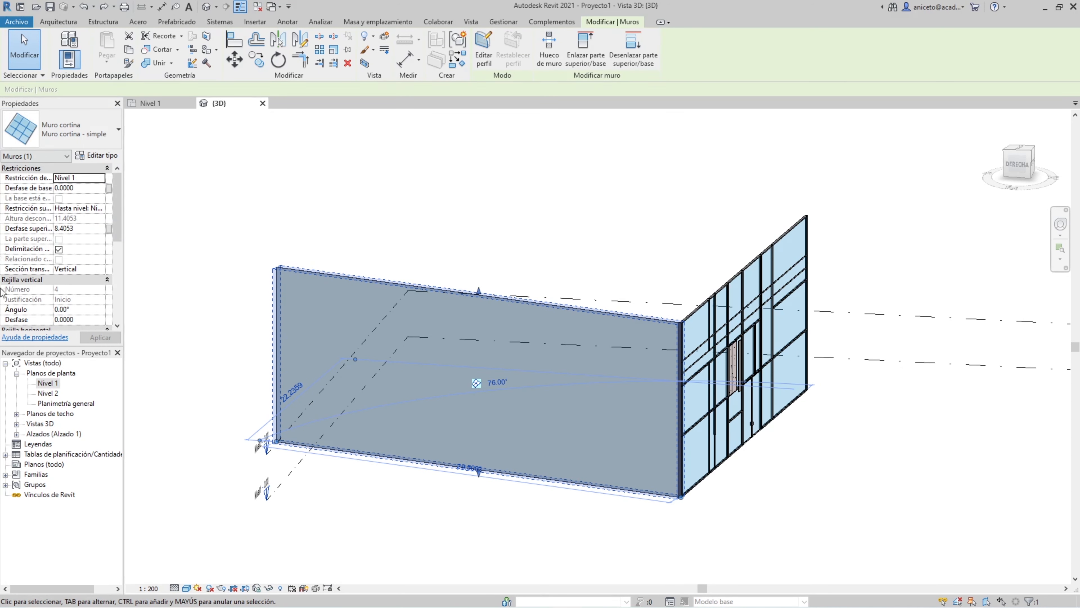
click(94, 159)
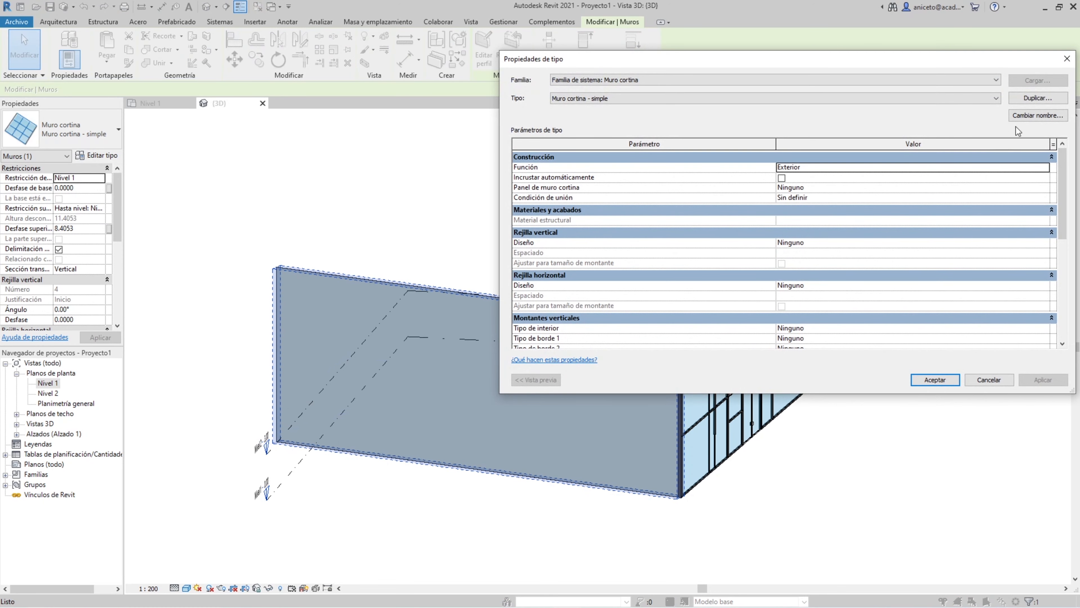
click(1025, 100)
text(M)
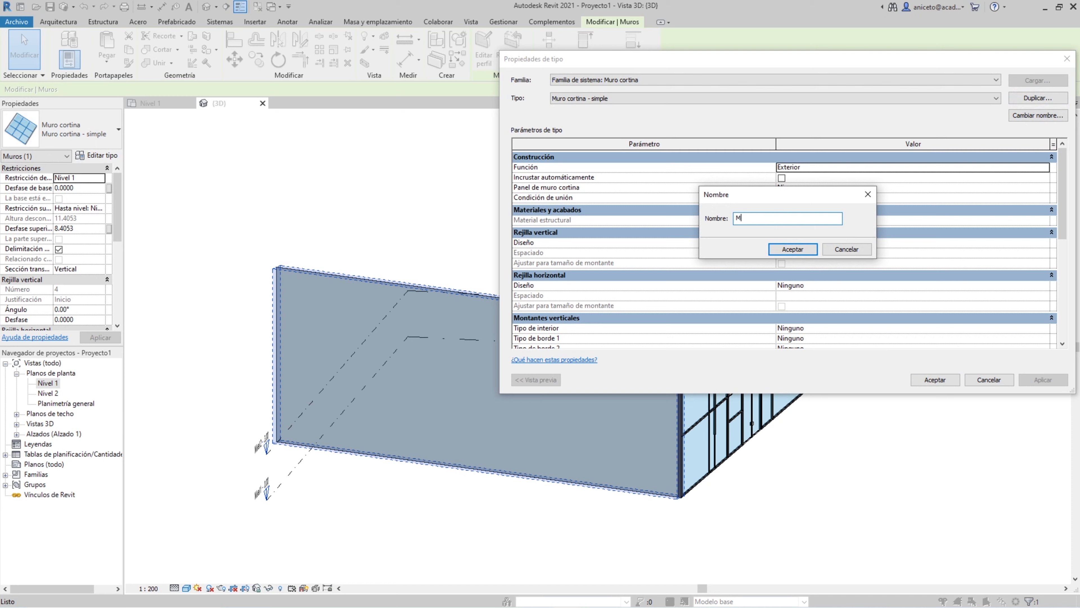
text(uroCortinaEjempo)
key(BackSpace)
click(793, 250)
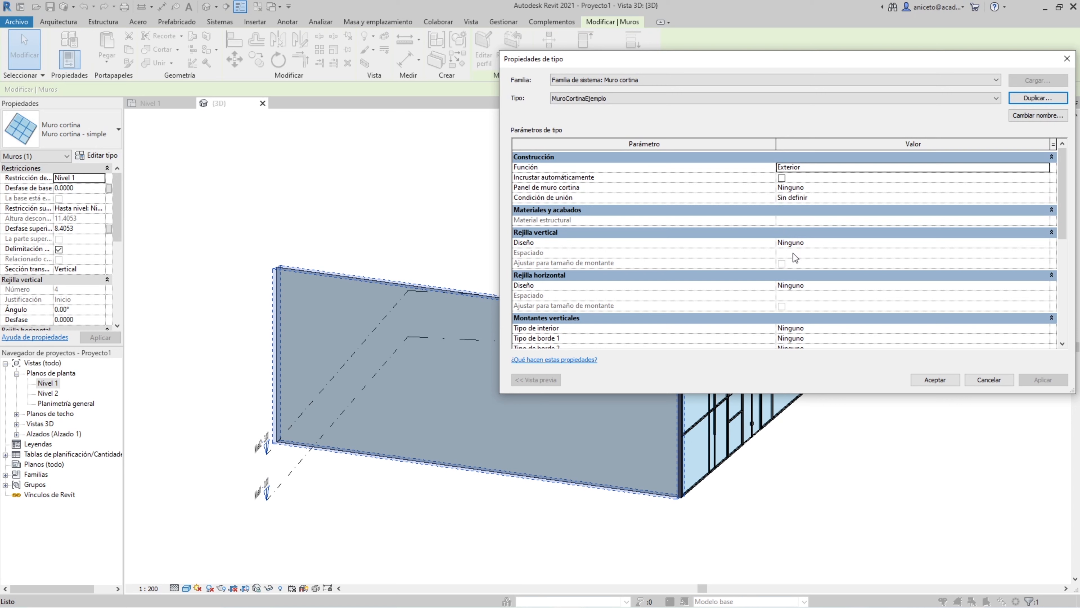
scroll(793, 254, down, 5)
scroll(793, 253, up, 4)
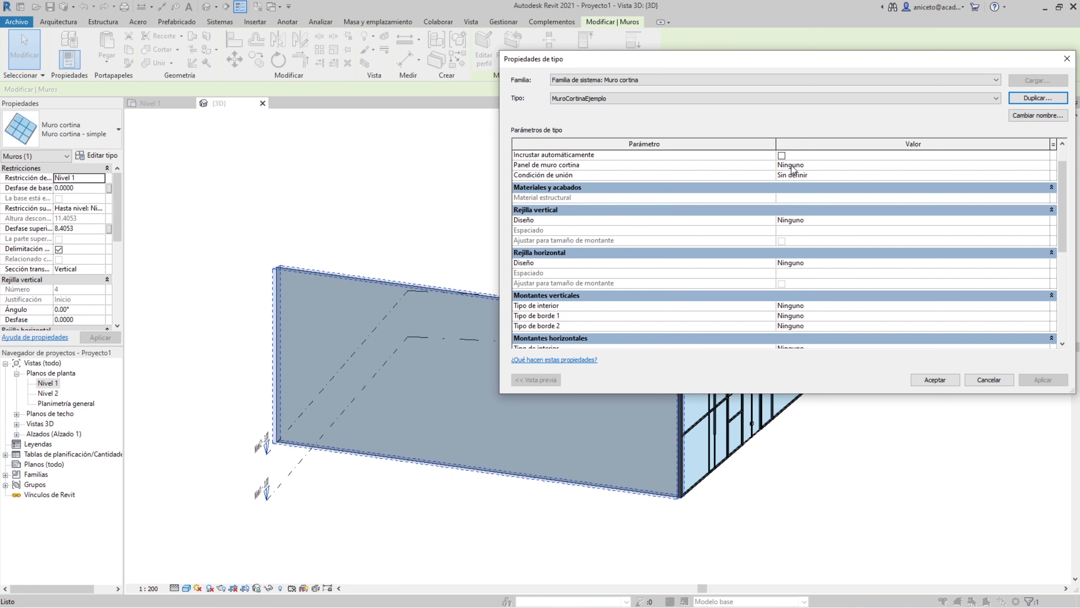
Check the join condition parameter of the duplicated type and apply MuroCortinaEjemplo to the undivided curtain wall.
click(793, 176)
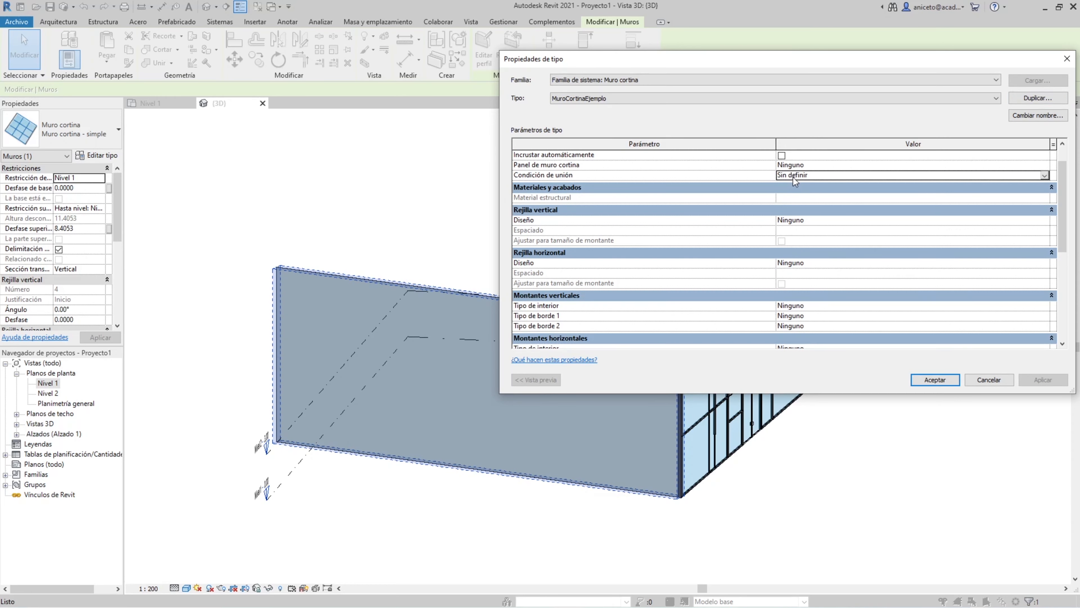
key(ctrl)
key(ctrl)
key(ctrl)
key(ctrl)
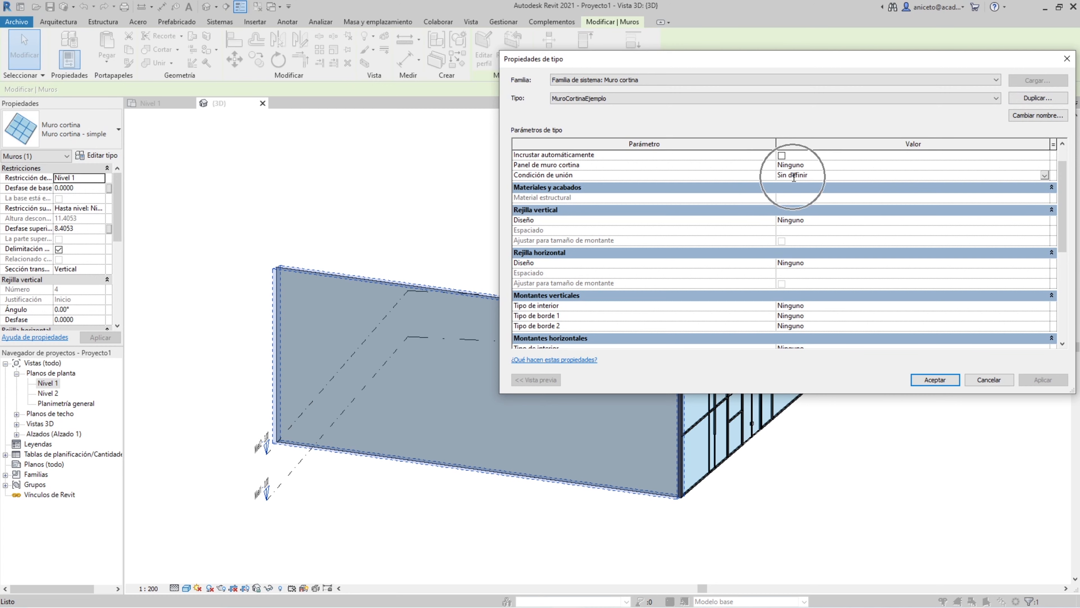
drag(886, 57, 482, 80)
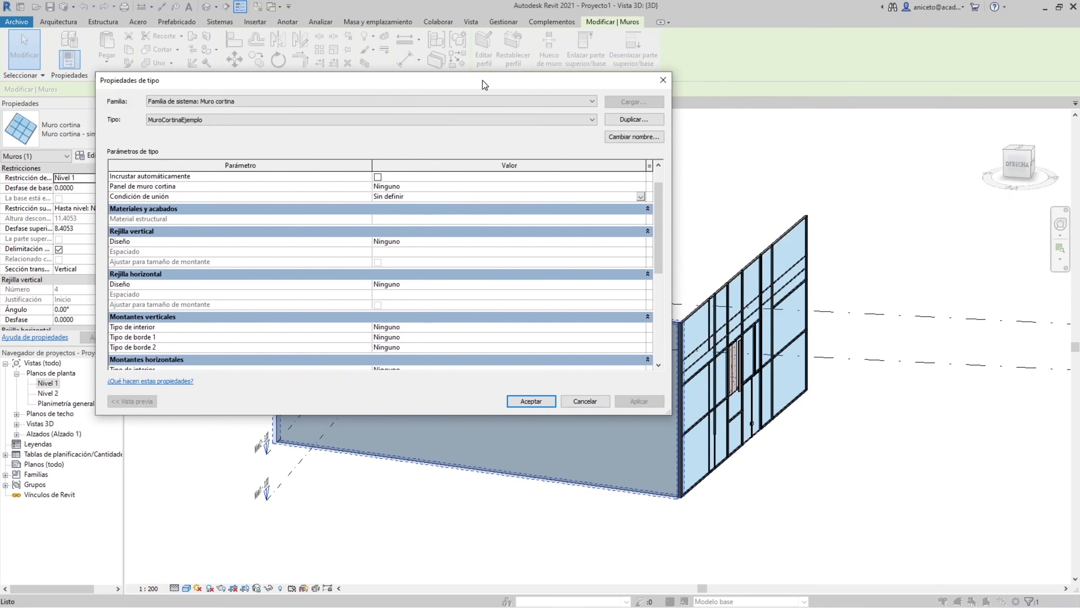
click(531, 401)
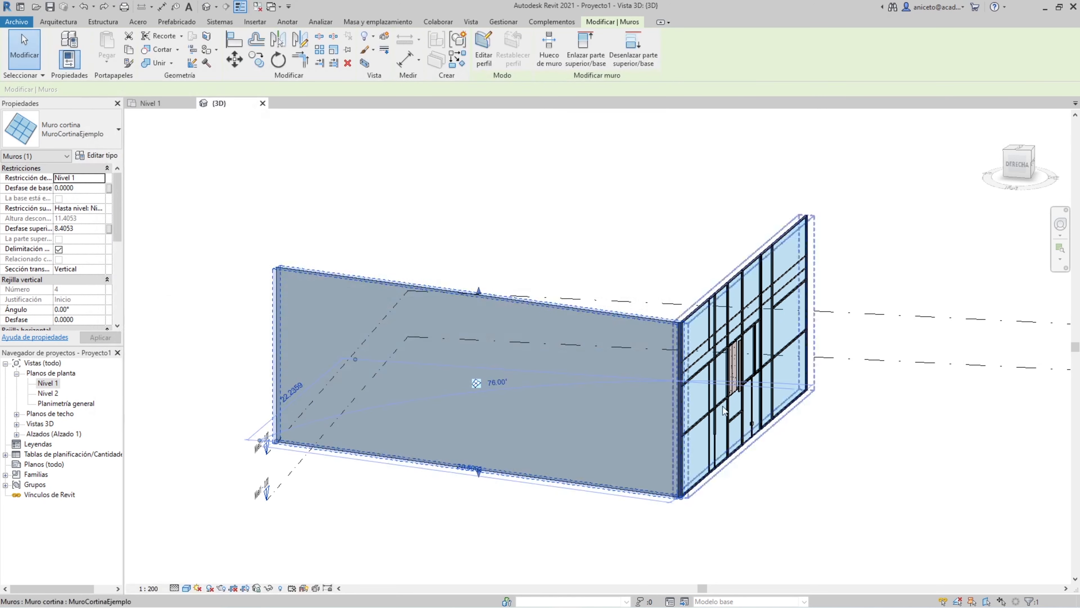
Examine how the vertical and horizontal rectangular mullions meet near the precast panel in the adjoining curtain wall.
scroll(609, 258, up, 5)
scroll(606, 255, up, 6)
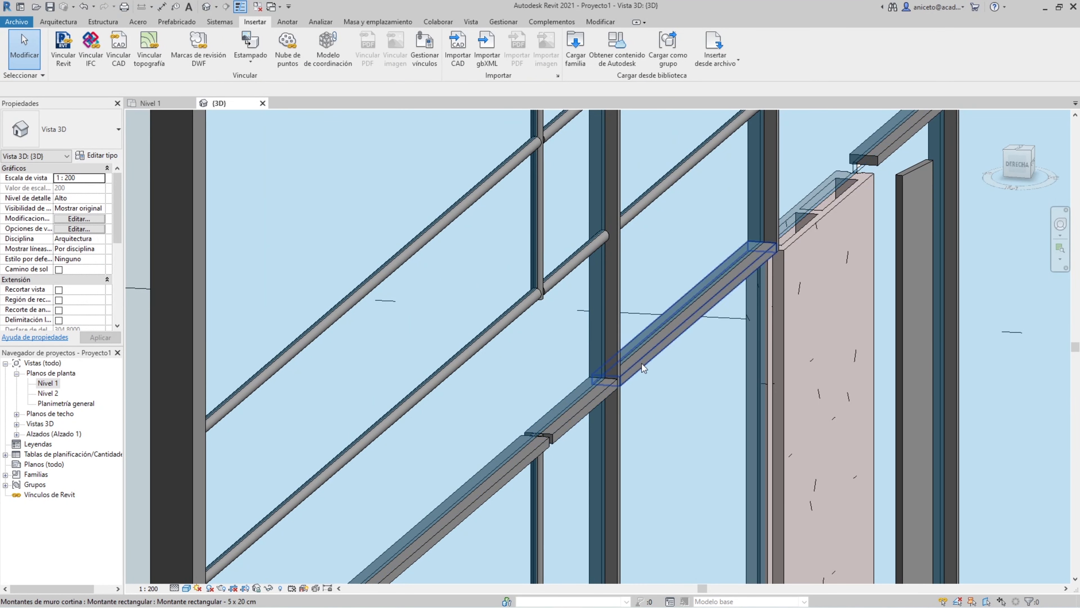
scroll(625, 370, up, 4)
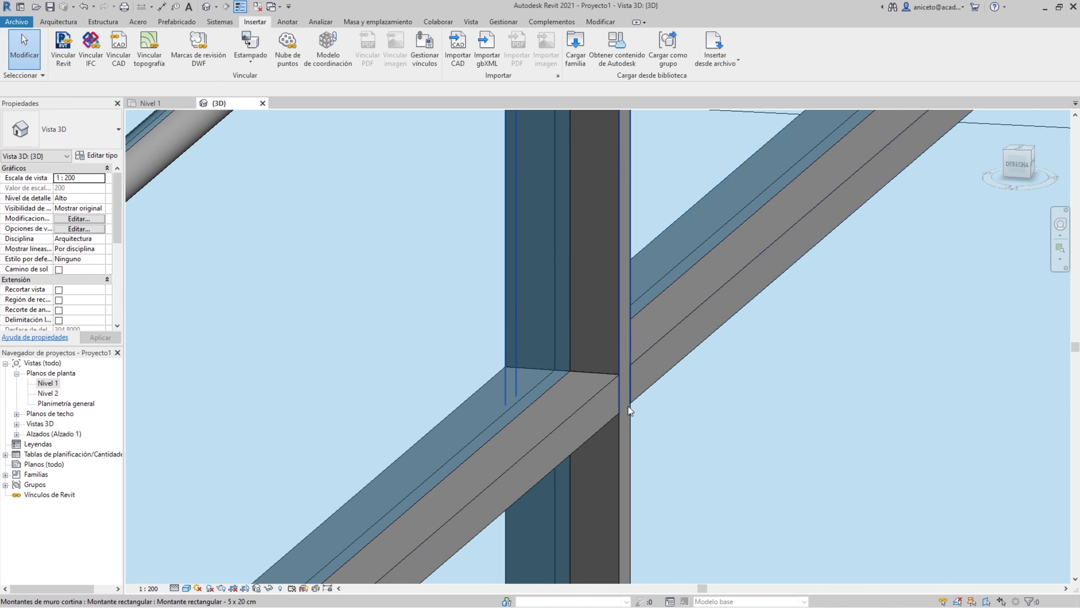
shift+middle_drag(597, 380, 590, 365)
scroll(590, 365, down, 10)
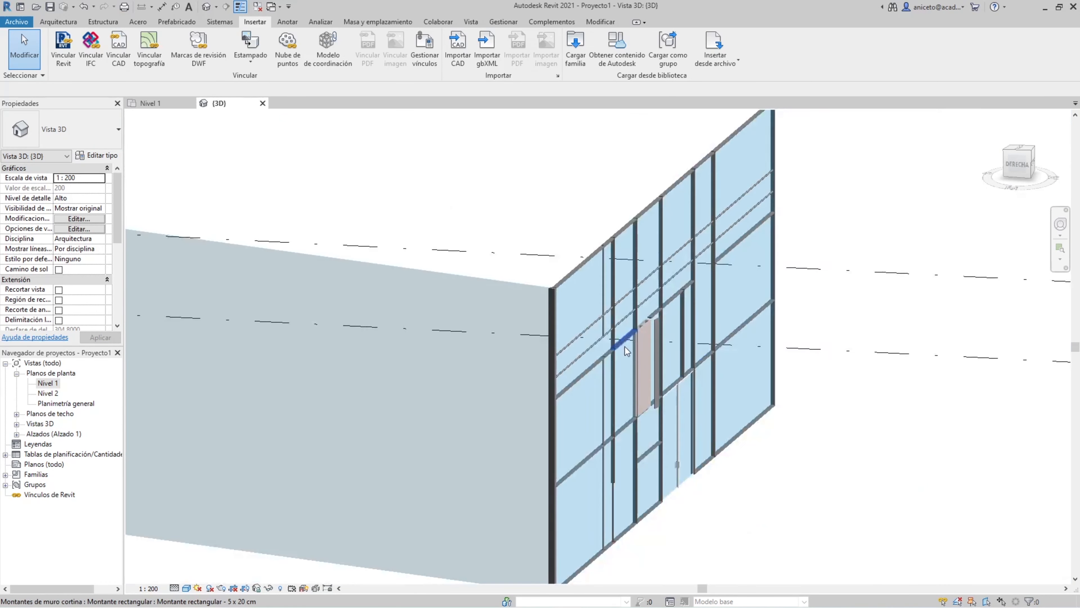
Set the curtain panel of the undivided wall's type MuroCortinaEjemplo to Panel de sistema : Acristalado.
shift+middle_drag(625, 346, 361, 230)
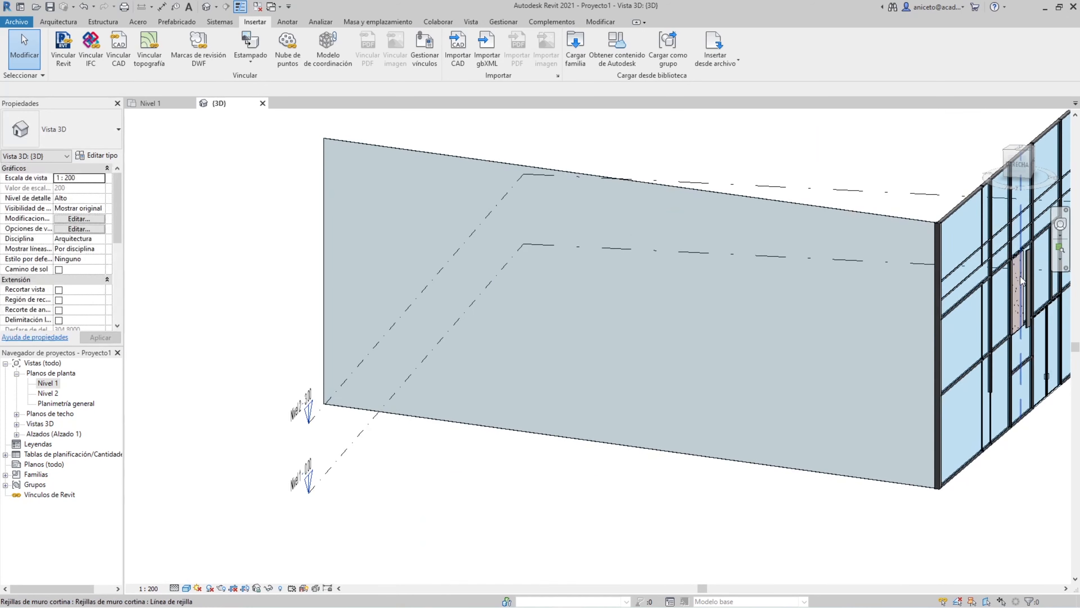
click(358, 229)
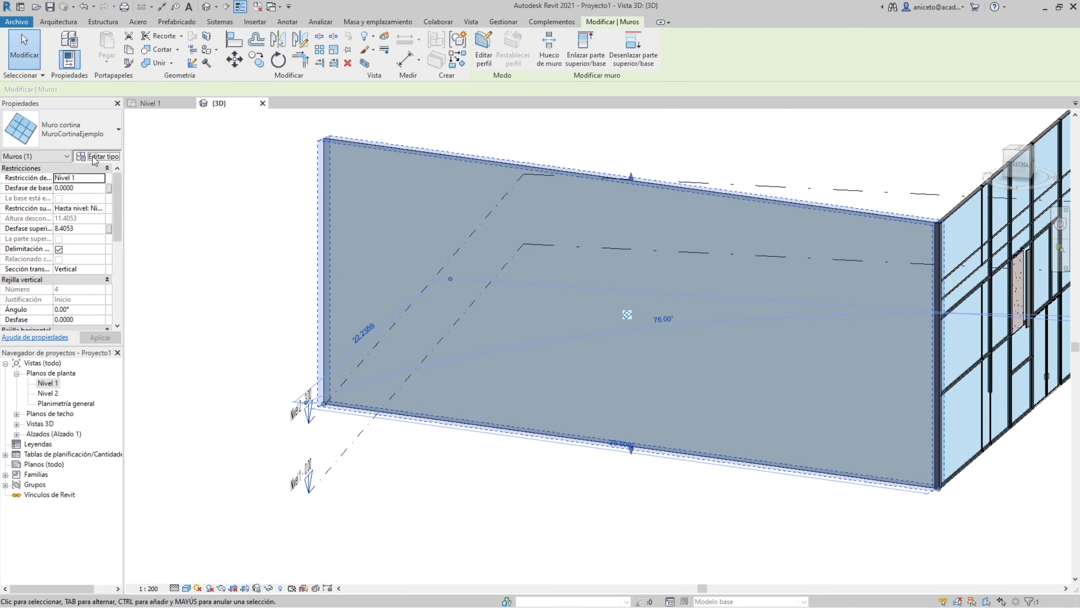
click(92, 155)
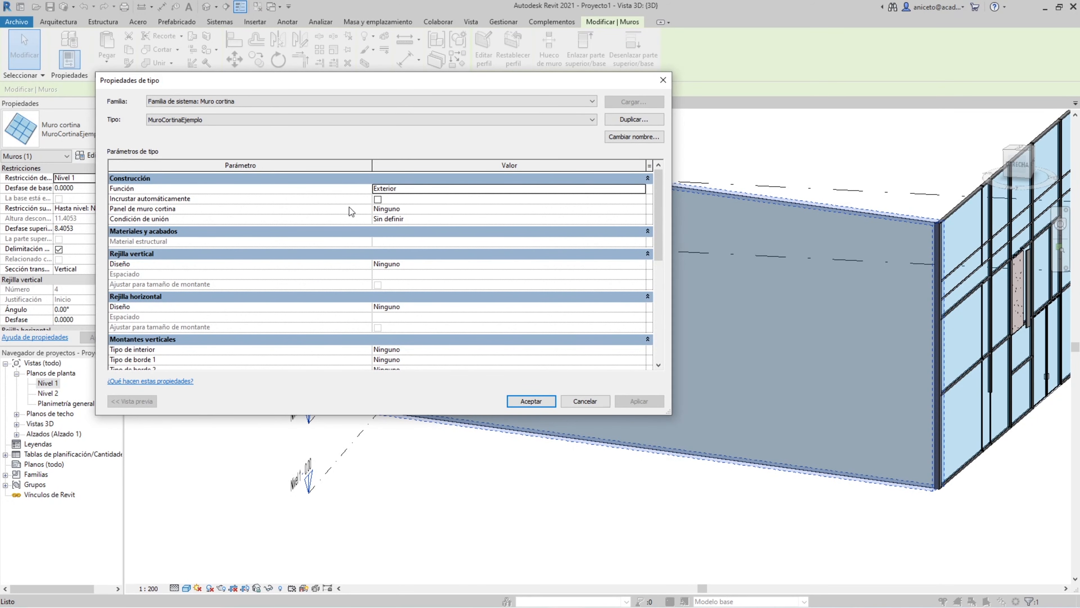
click(426, 208)
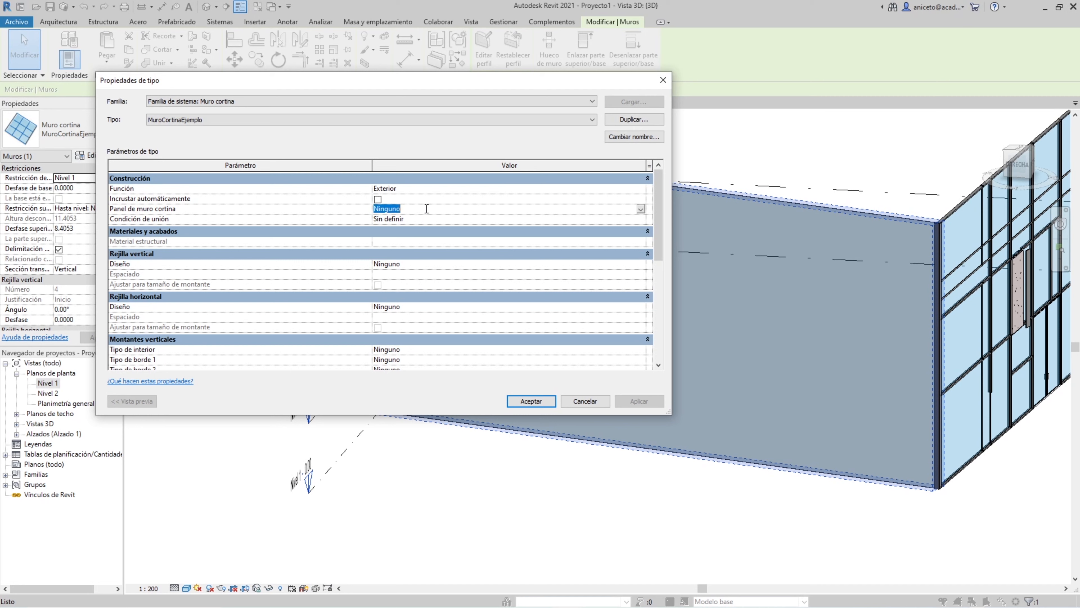
click(640, 209)
scroll(501, 246, down, 3)
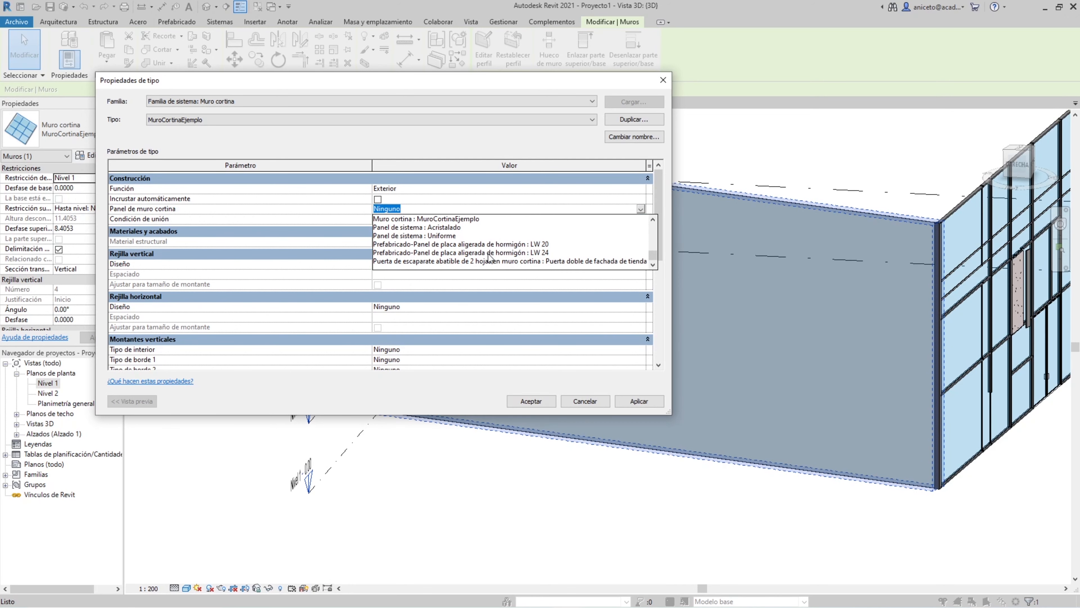
click(408, 228)
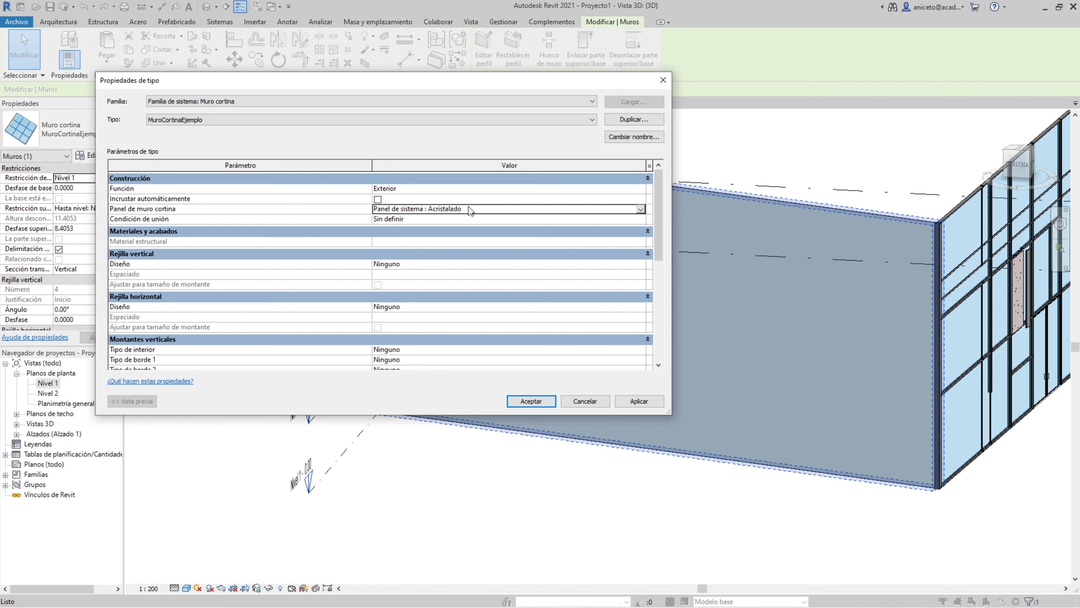
Set the type's join condition to Borde y rejilla vertical continua.
click(491, 218)
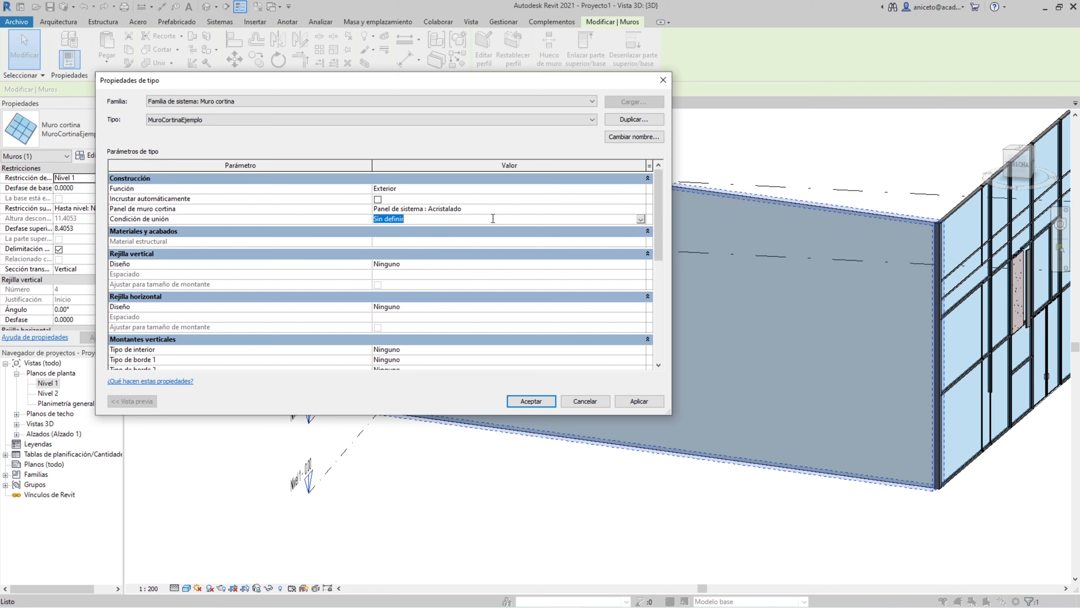
click(640, 218)
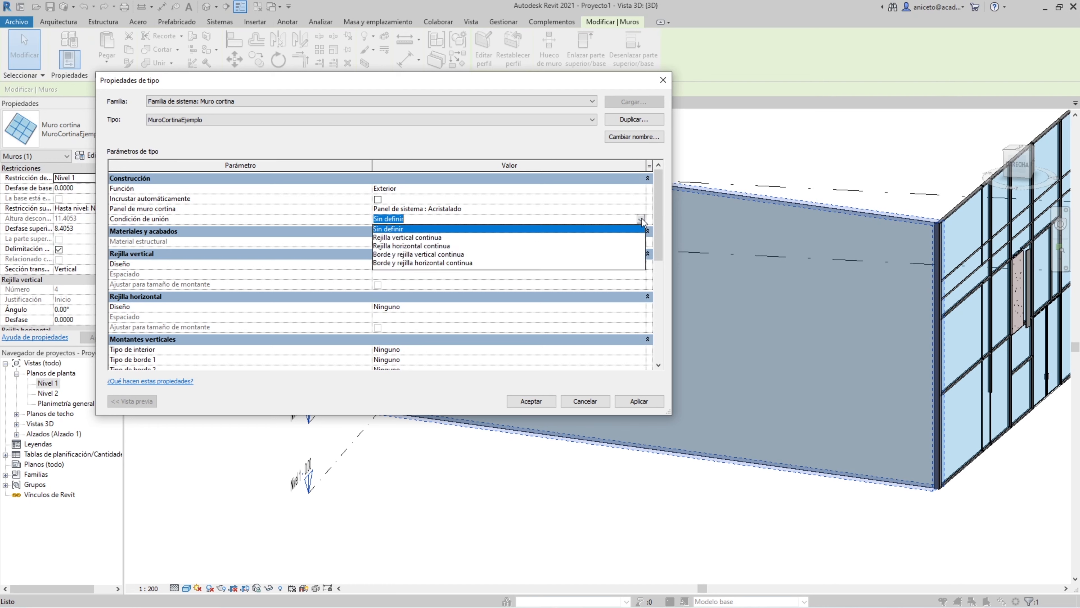
click(393, 255)
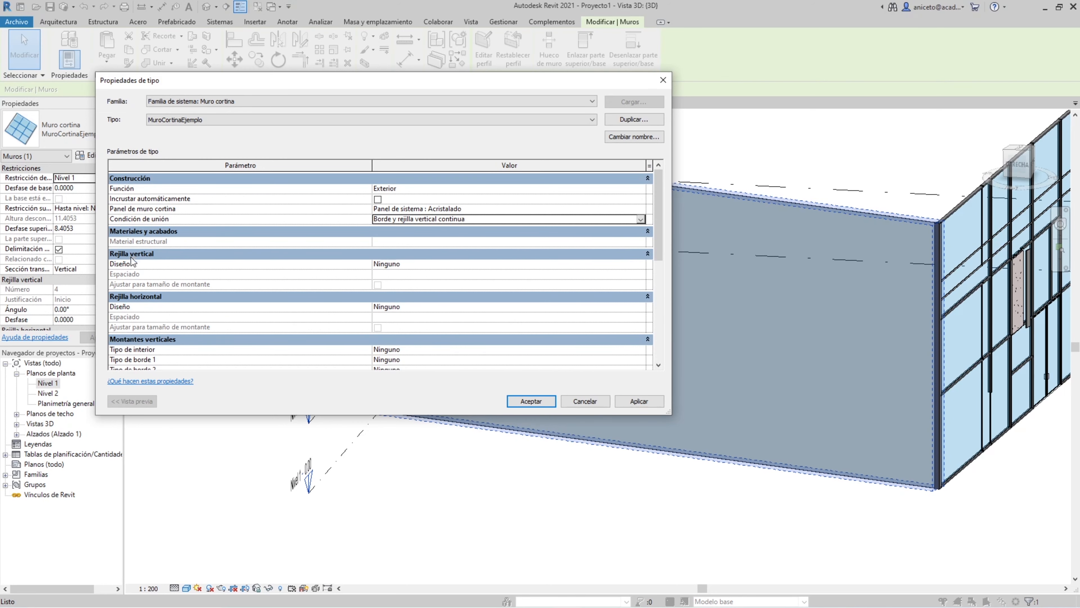
Set the type's vertical grid layout to Distancia fija with a spacing of 1.5000, apply it and deselect the wall.
click(536, 263)
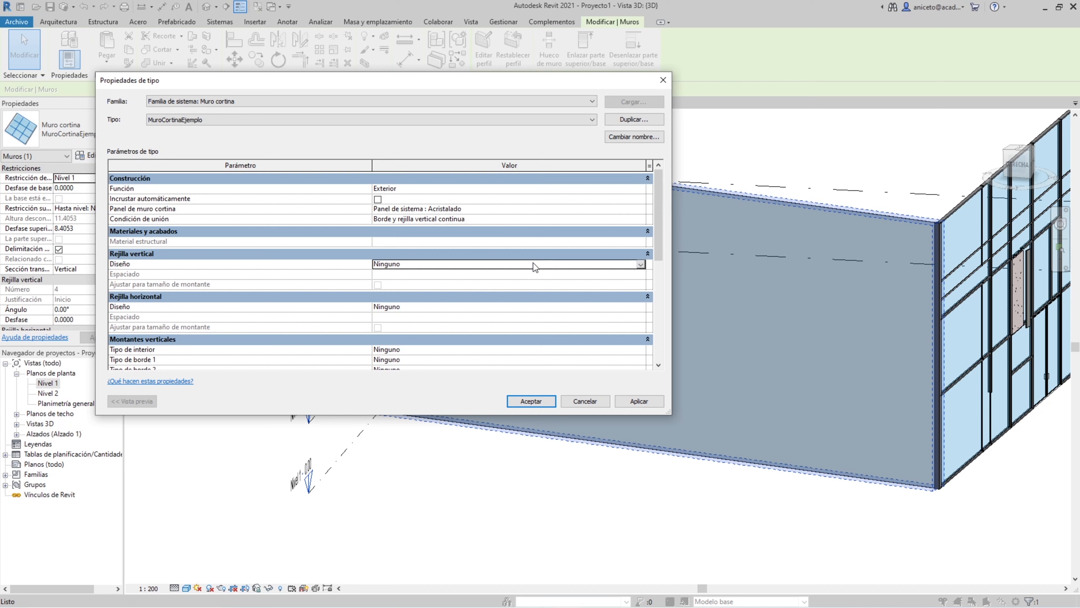
click(640, 264)
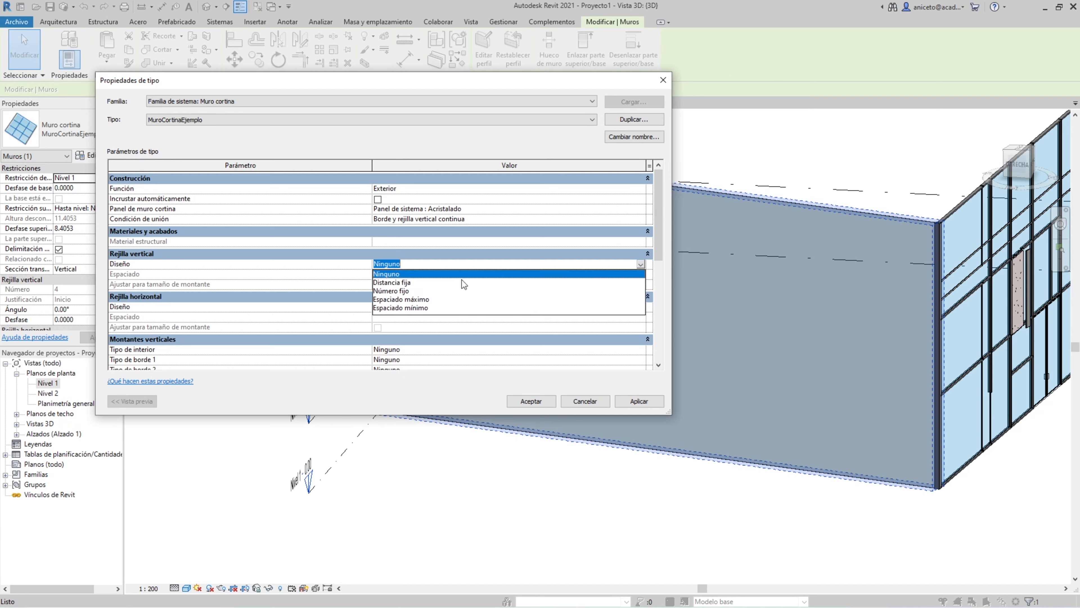
click(392, 291)
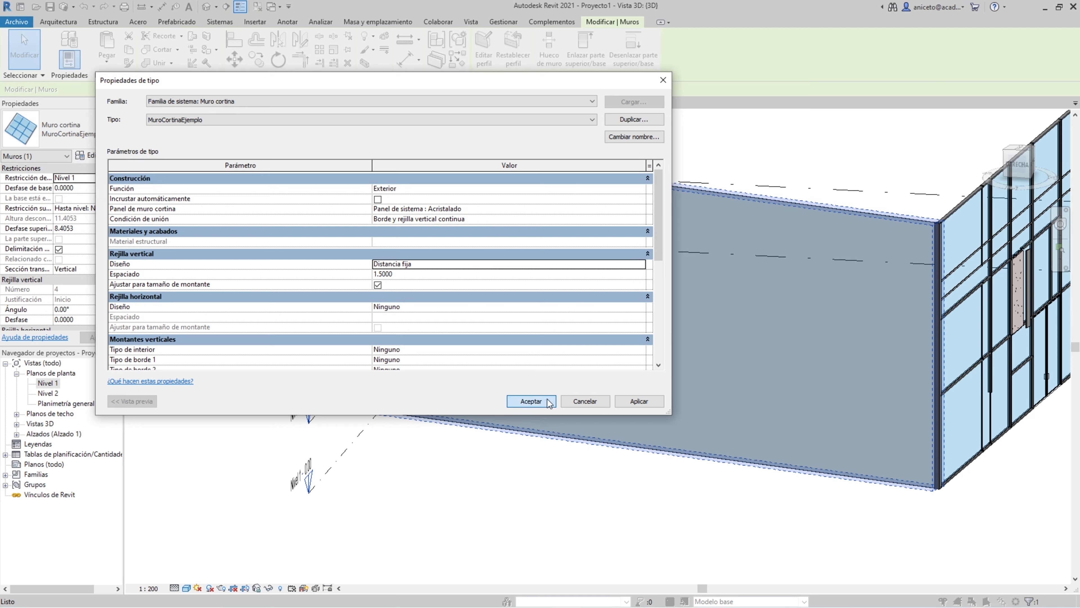
click(533, 401)
click(250, 183)
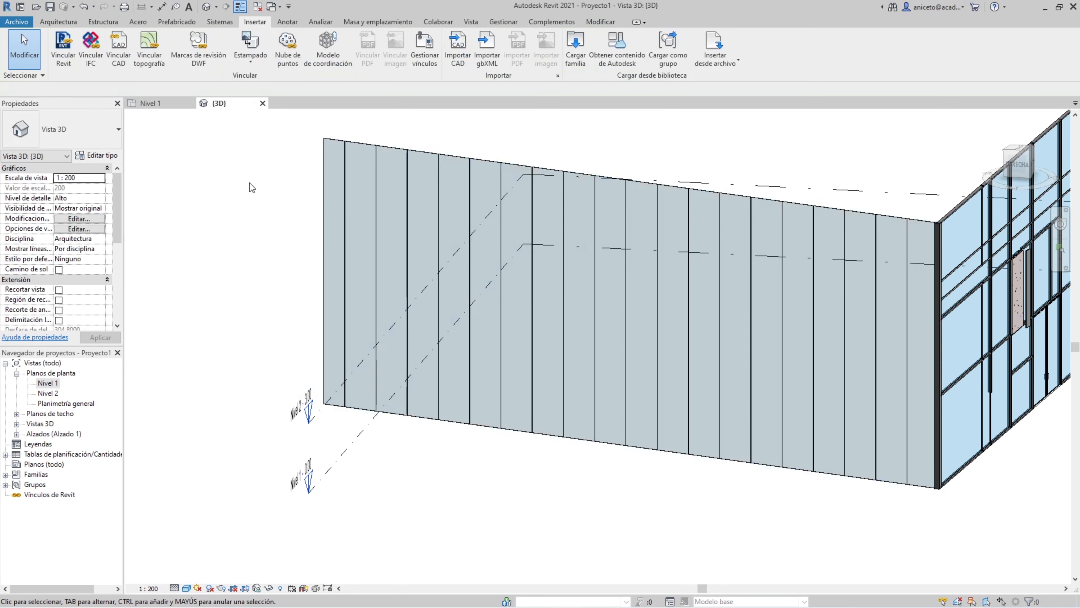
Inspect the vertical divisions at the wall's upper corner and change the type's vertical grid layout to Número fijo.
scroll(331, 158, up, 4)
scroll(330, 158, up, 2)
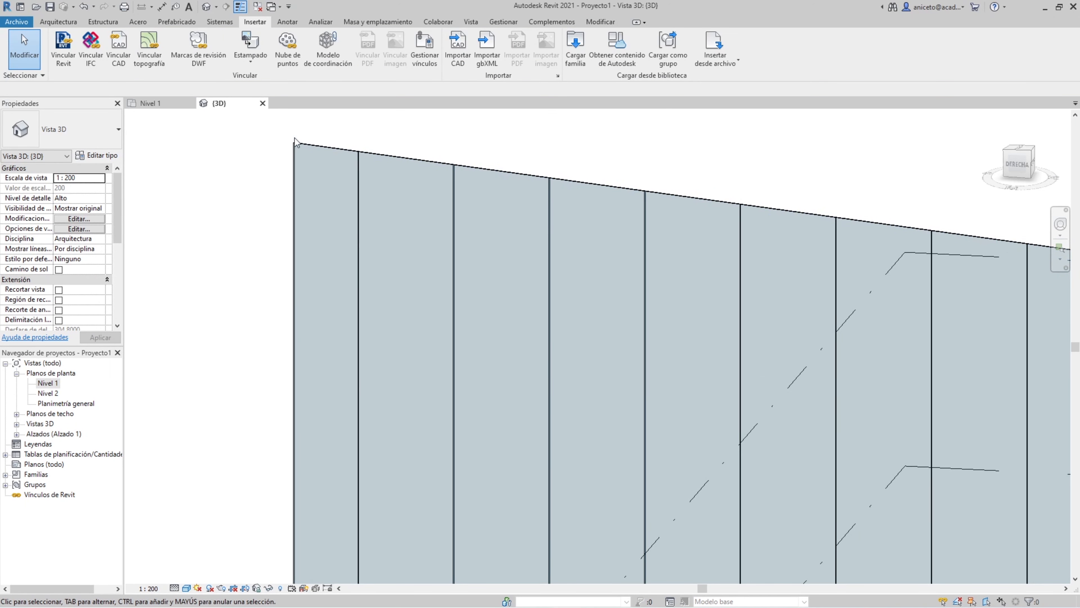
key(Tab)
key(Tab)
key(Tab)
click(342, 150)
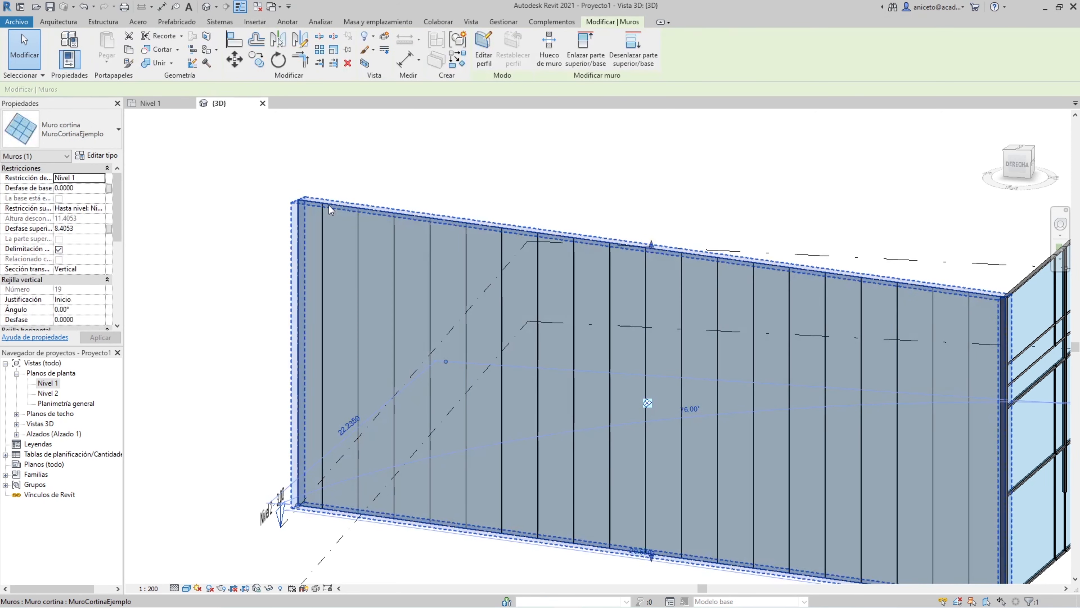
click(97, 156)
click(513, 263)
click(641, 265)
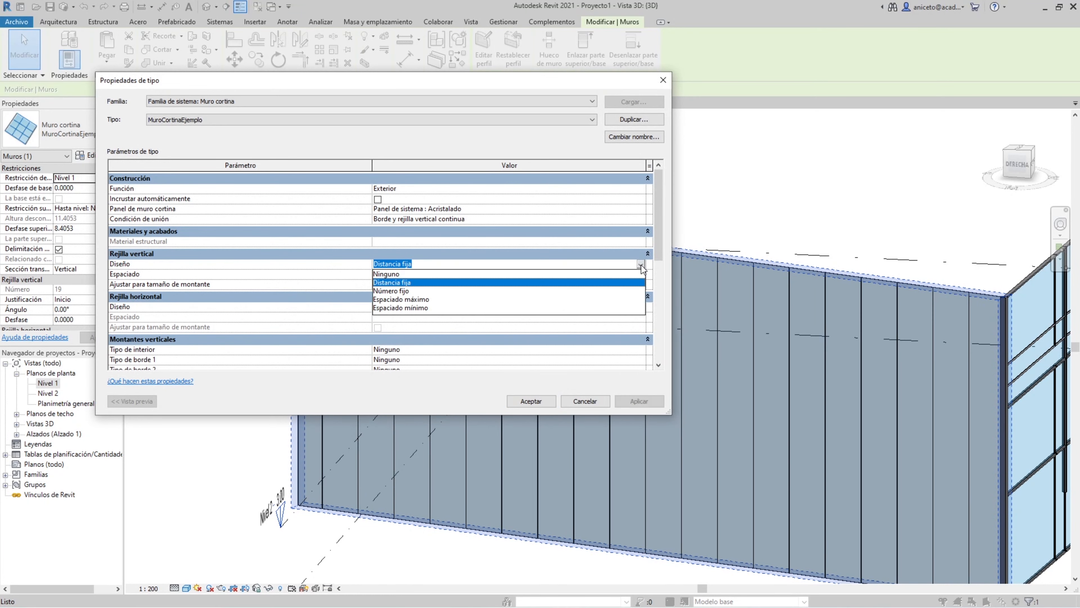
click(396, 292)
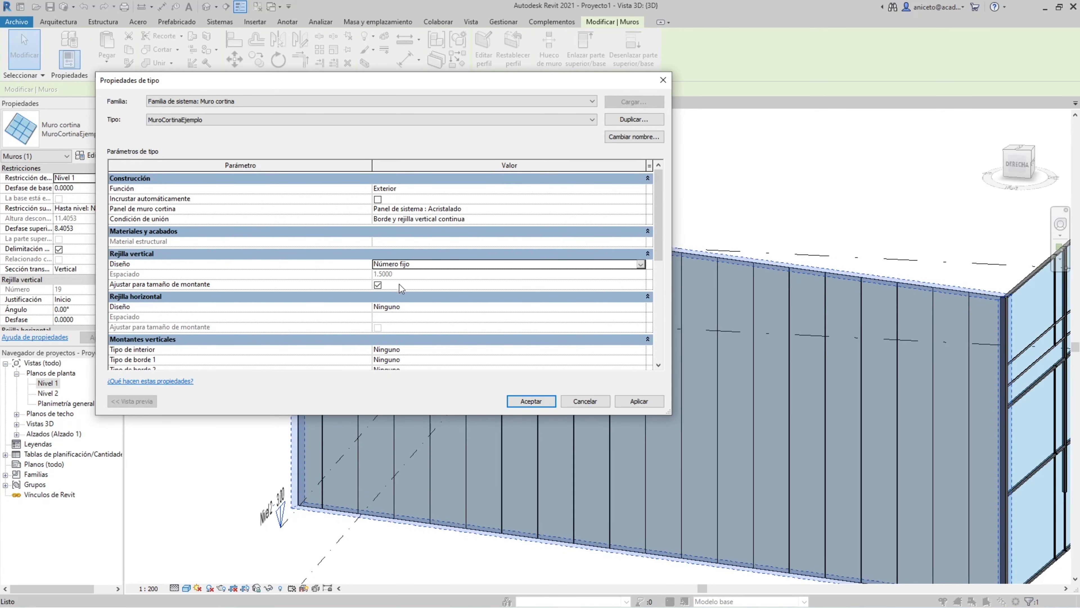
click(531, 401)
Set the number of vertical grid lines on the MuroCortinaEjemplo wall to 50 and deselect it.
scroll(421, 303, down, 3)
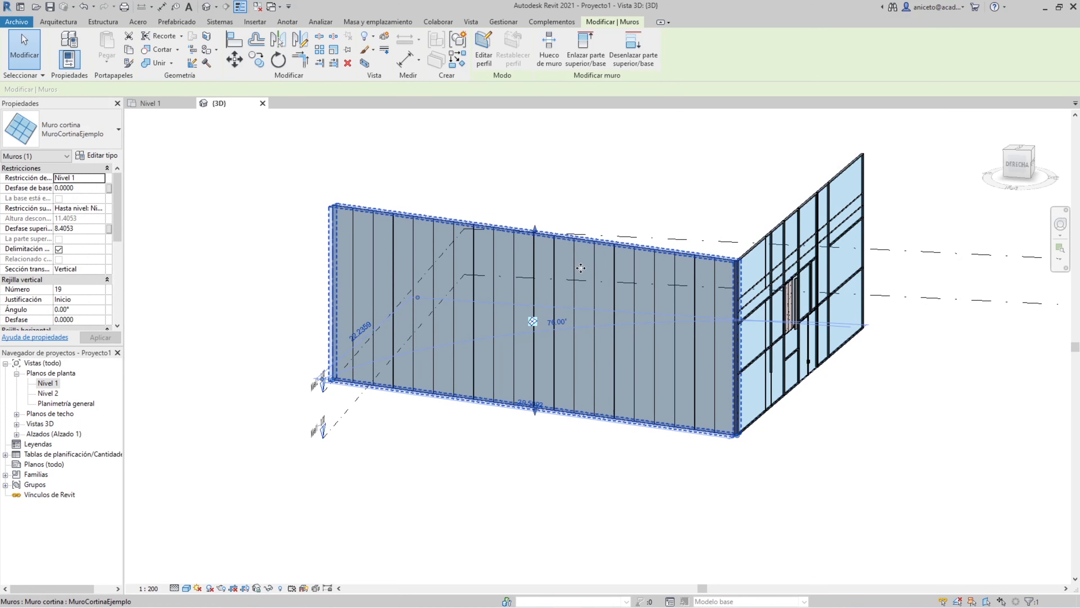
scroll(583, 258, up, 2)
click(83, 289)
text(50)
click(458, 515)
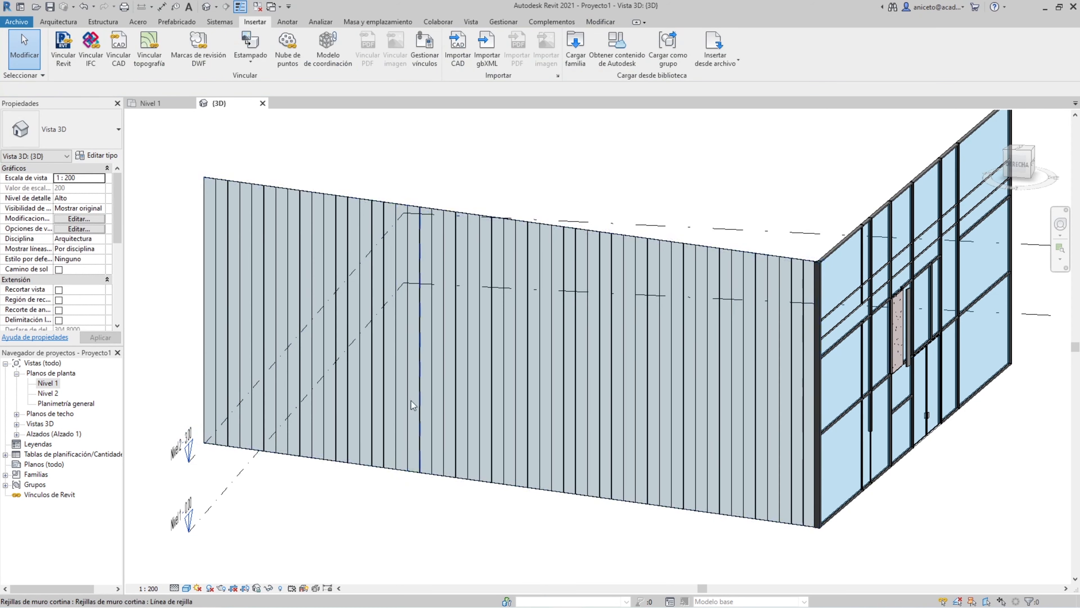
Set the wall's number of vertical grid lines to 20, inspect the resulting divisions and deselect the wall.
click(635, 238)
click(69, 290)
scroll(111, 219, down, 2)
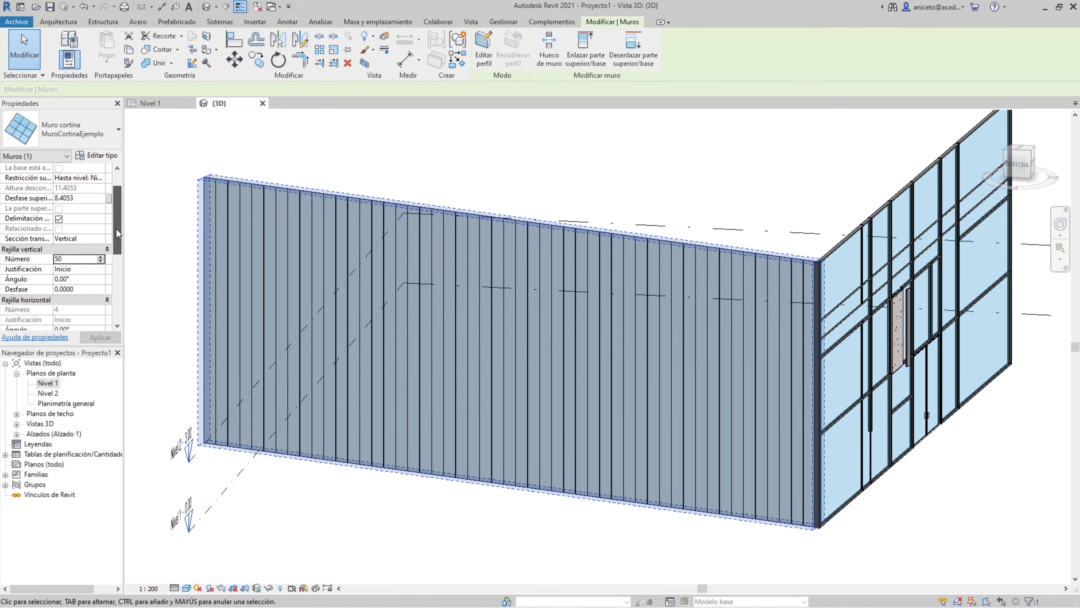
double_click(85, 228)
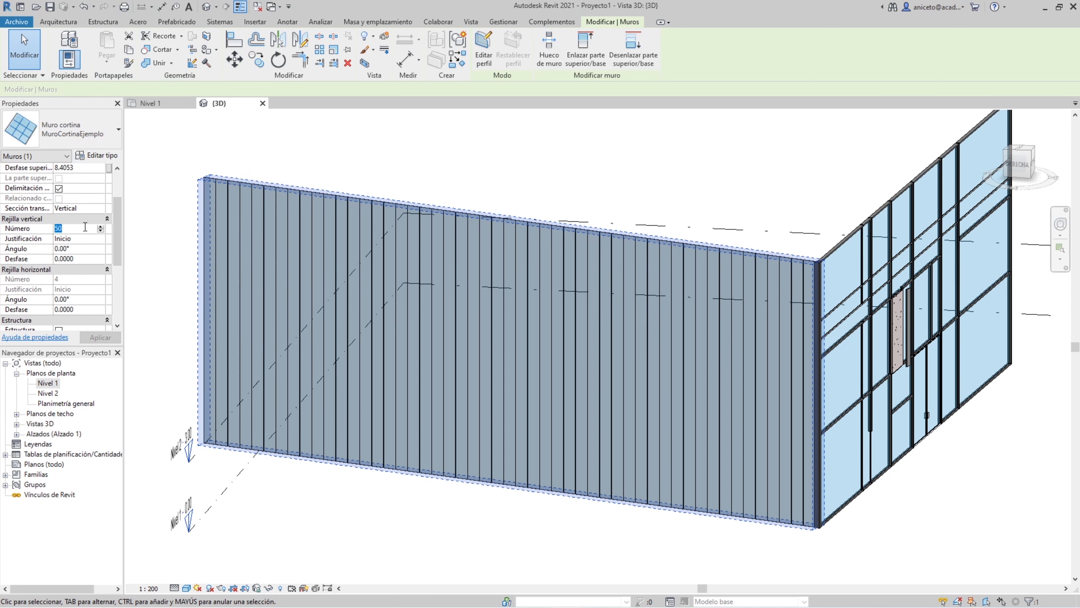
text(20)
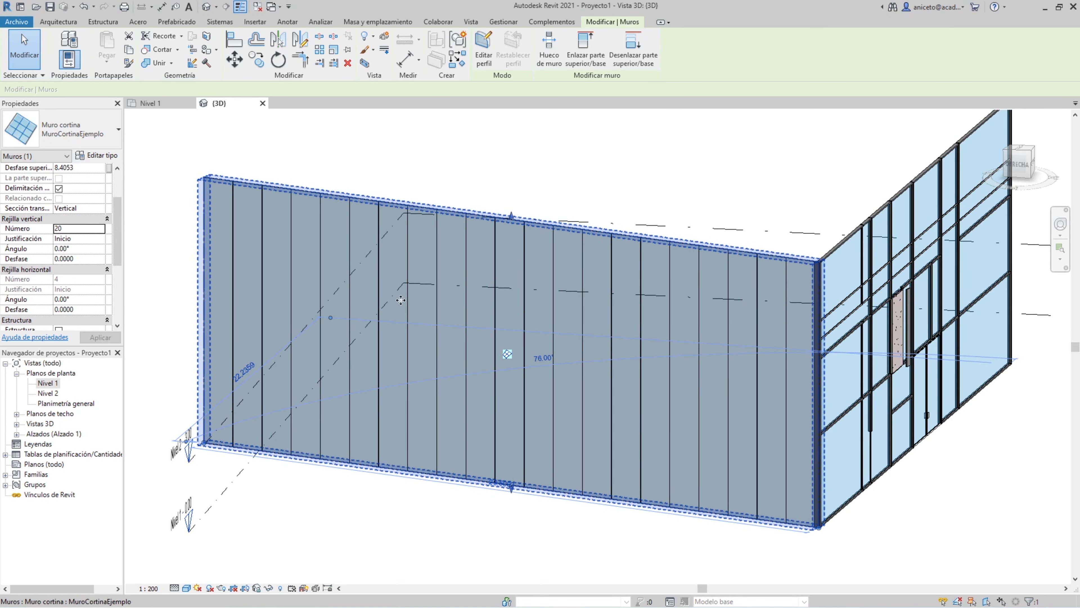
scroll(484, 237, up, 3)
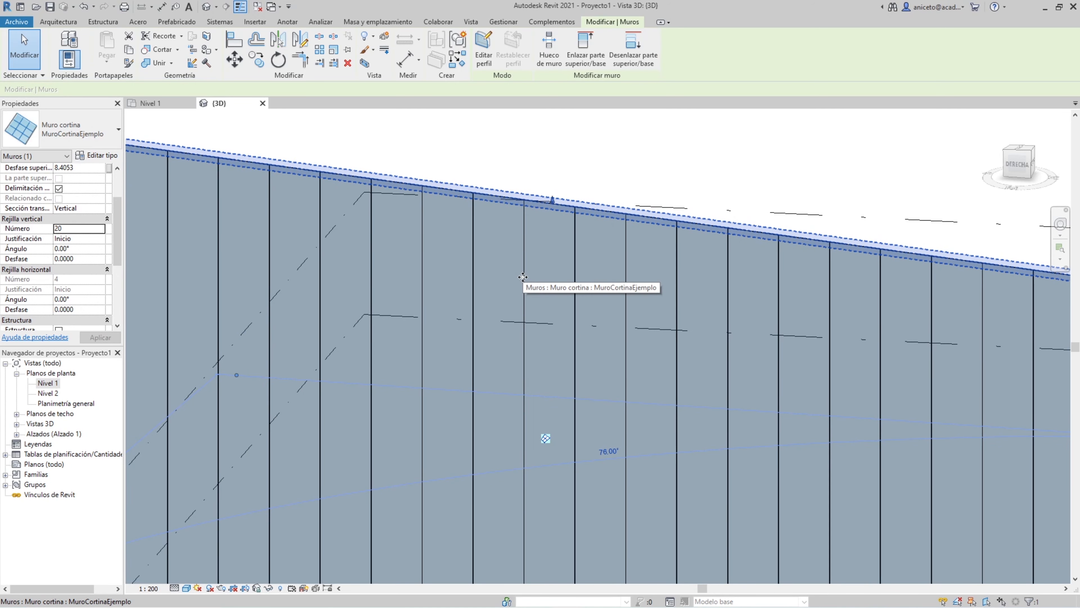
scroll(523, 277, down, 4)
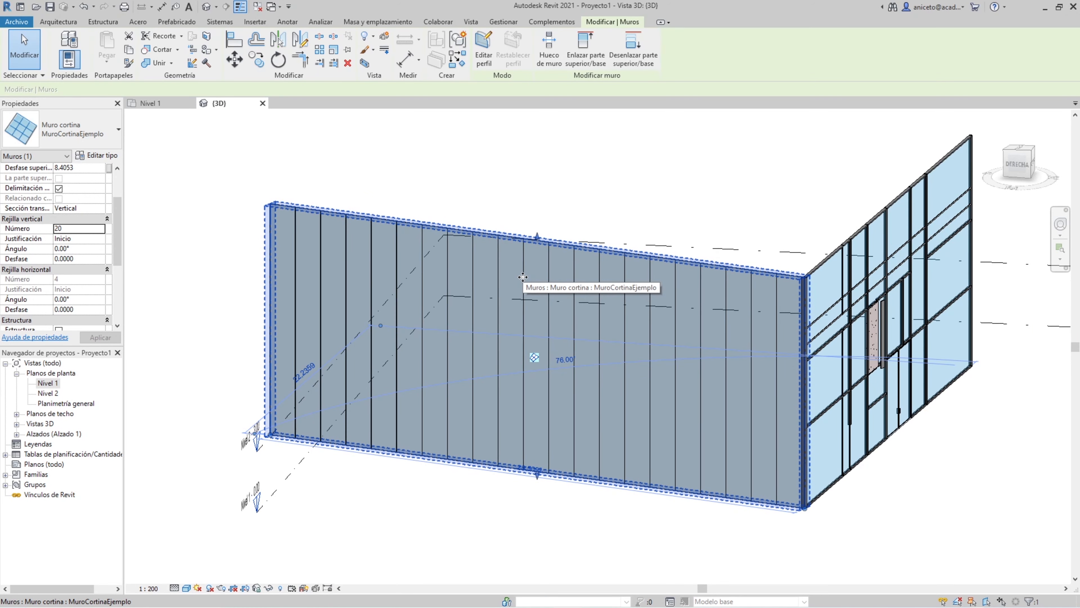
key(Escape)
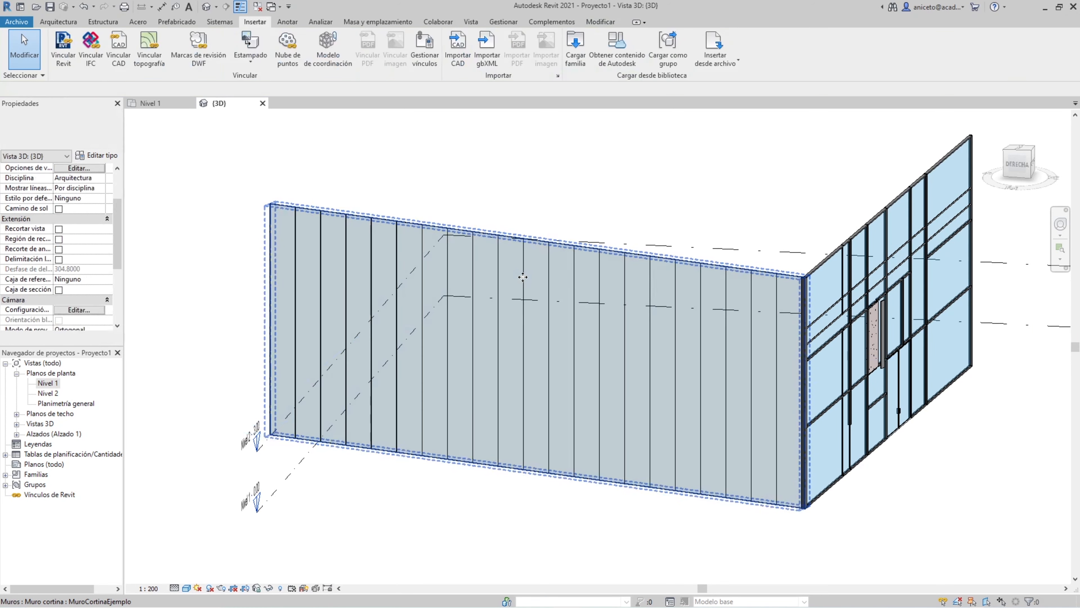
Change the MuroCortinaEjemplo type's vertical grid layout to Espaciado mínimo with a spacing of 2.0000 and apply it.
click(515, 241)
click(97, 155)
click(516, 255)
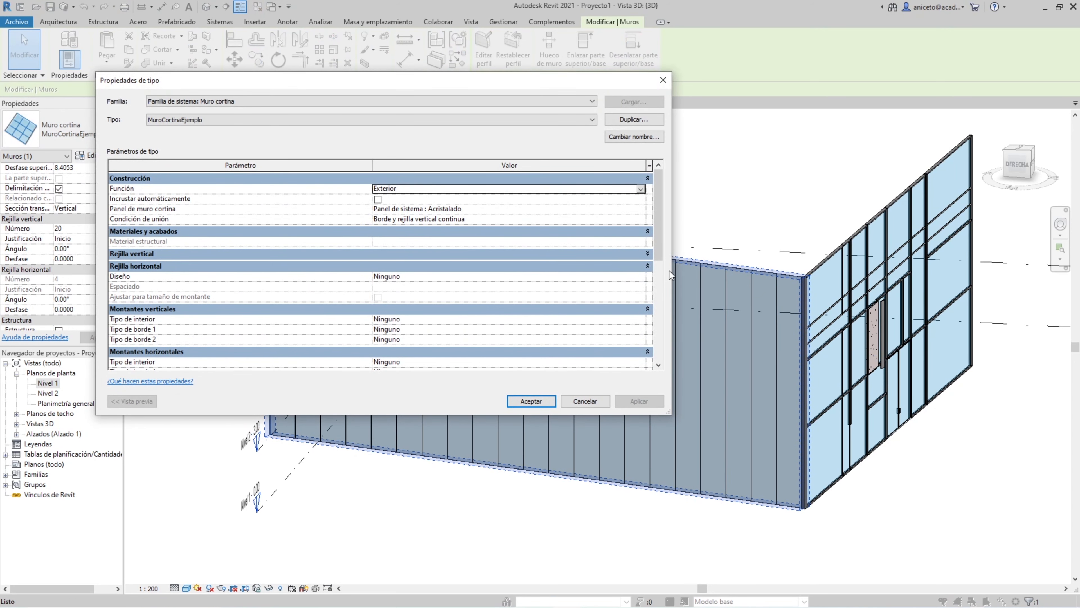
click(614, 254)
click(638, 264)
click(641, 265)
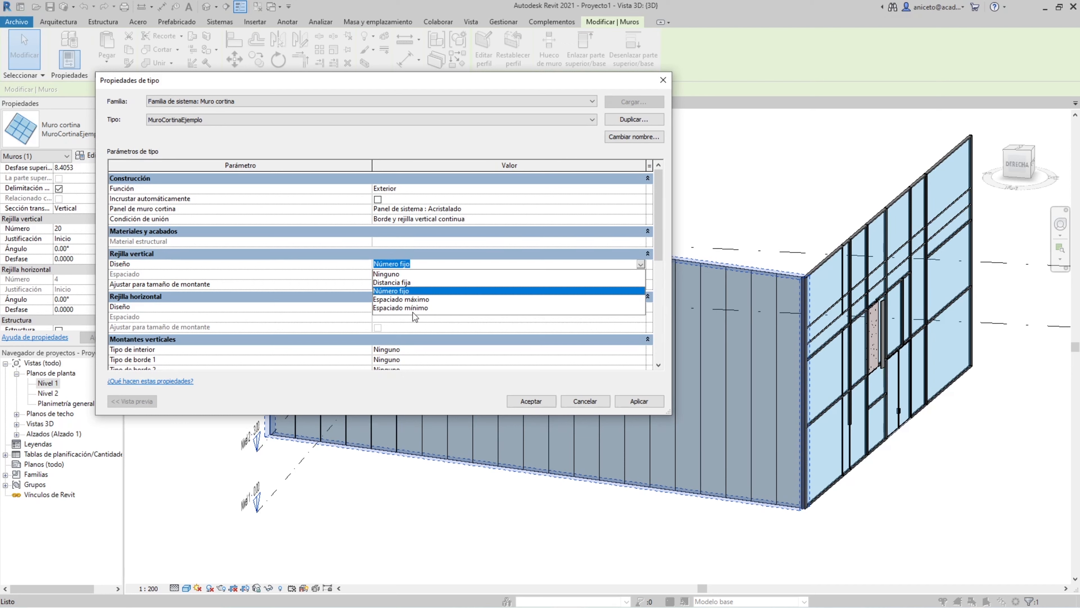
click(415, 312)
click(413, 310)
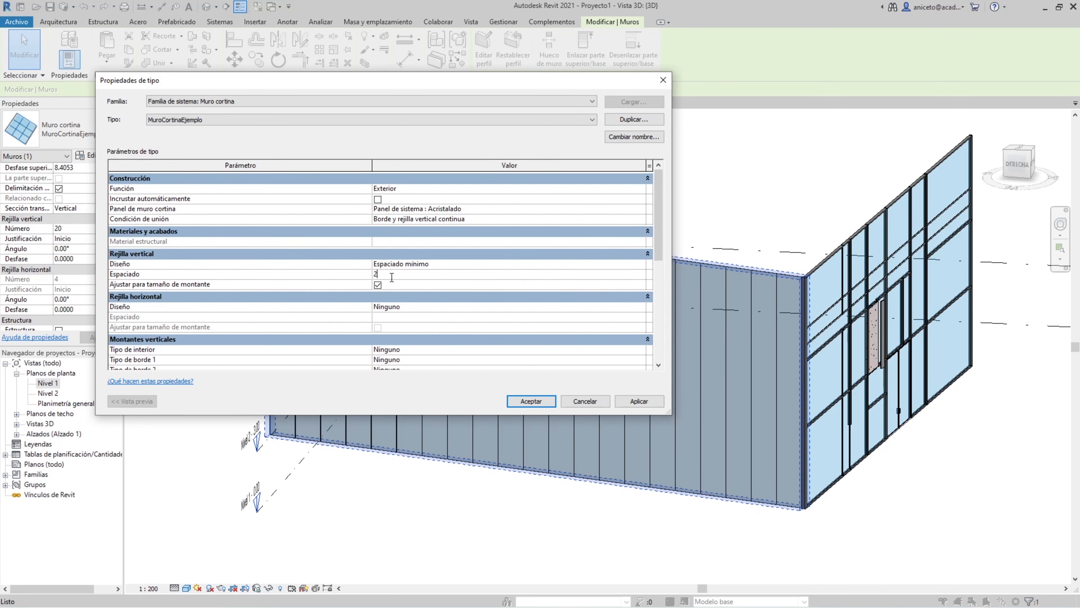
click(637, 409)
click(531, 401)
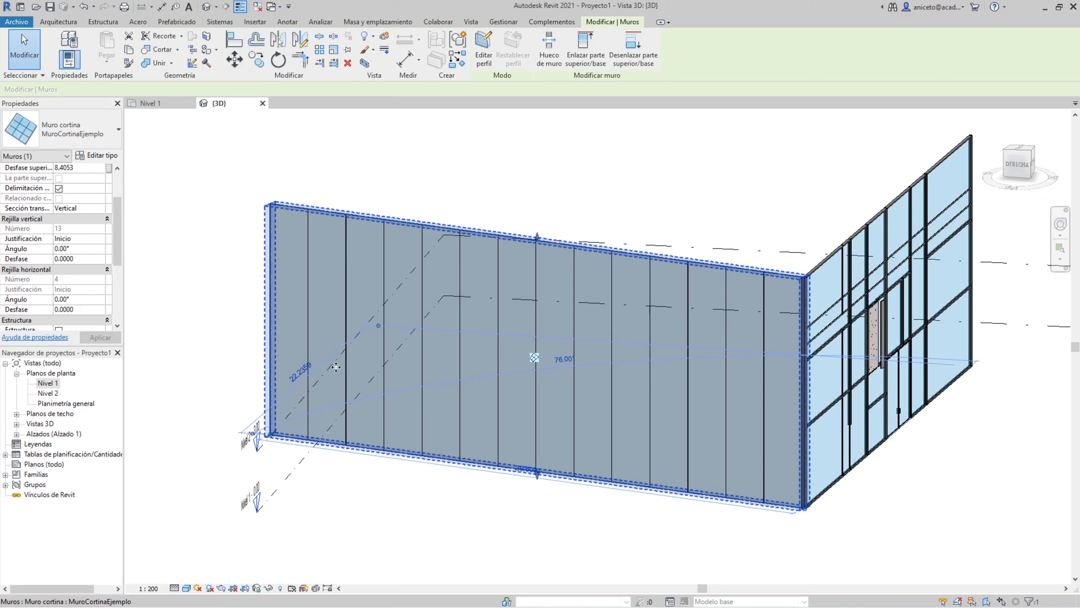
Check the distance between the wall's vertical grid lines by selecting one of them, then deselect it.
scroll(320, 335, up, 2)
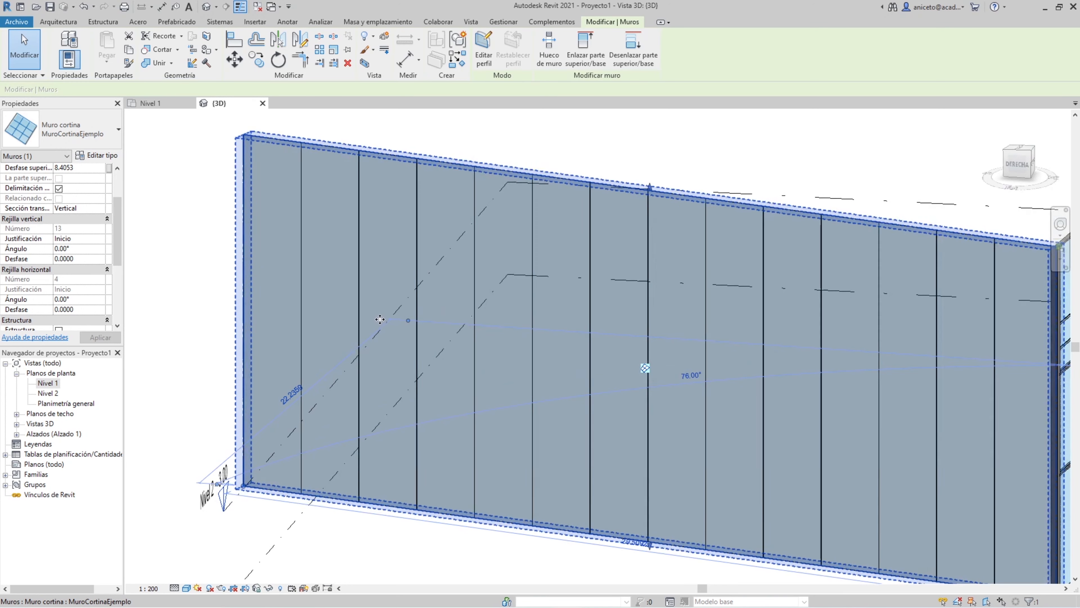
key(Escape)
click(361, 306)
scroll(385, 323, down, 2)
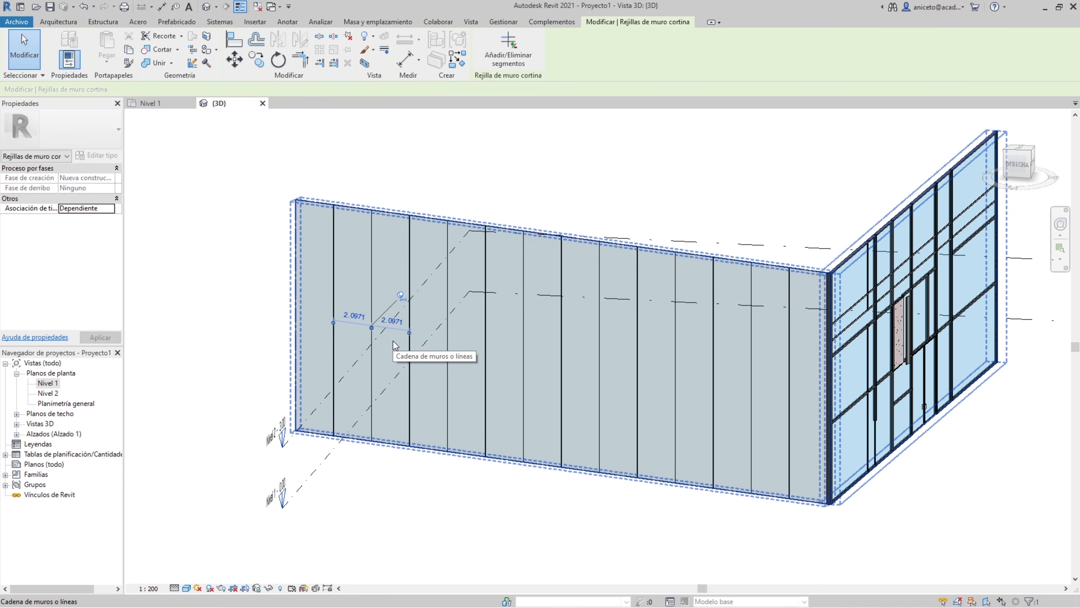
click(257, 206)
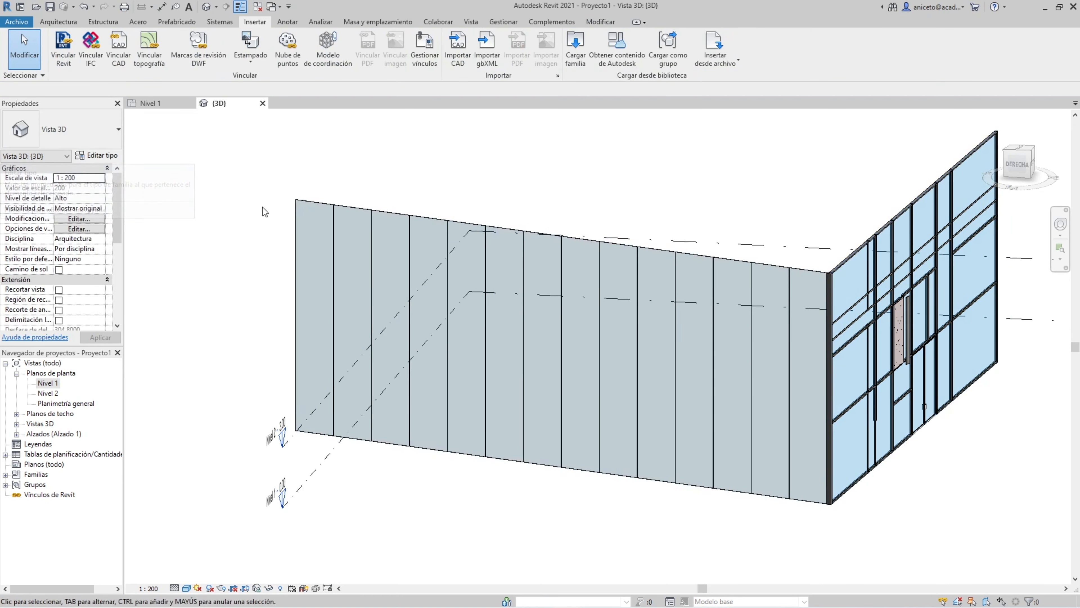
Change the curtain wall type's vertical grid layout to Espaciado máximo and accept the type properties.
click(296, 229)
click(101, 156)
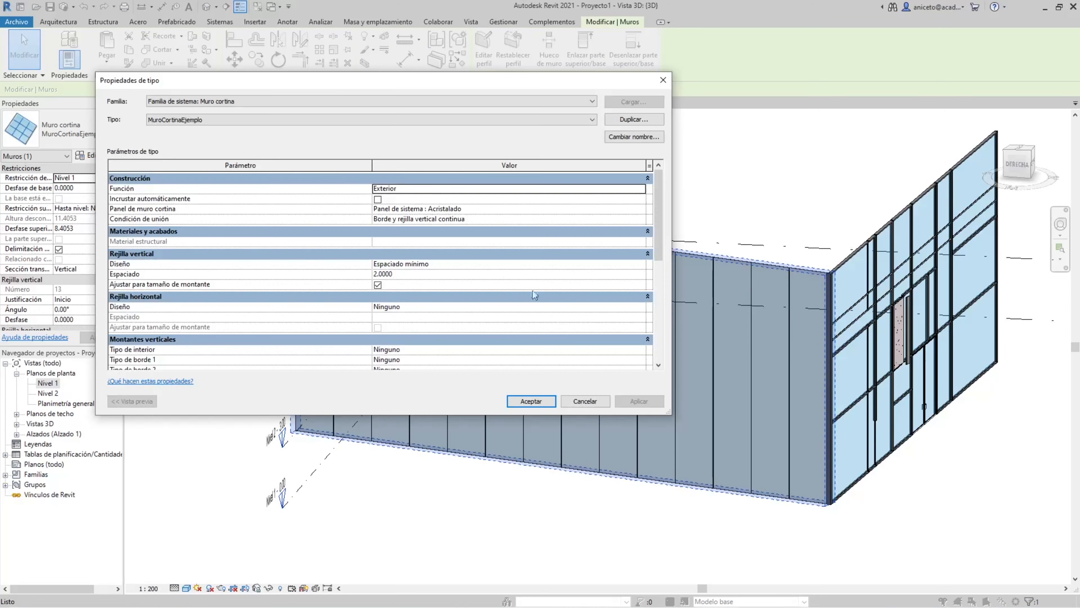
click(503, 265)
click(640, 264)
click(404, 299)
click(526, 401)
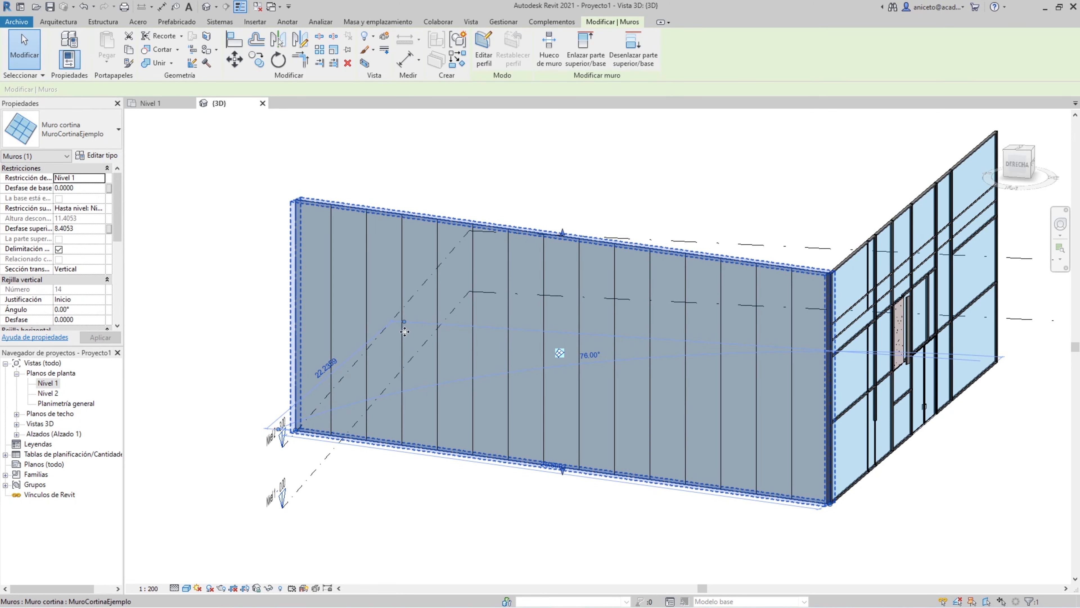
Select a vertical grid line to check the spacing produced by the maximum-spacing layout, then deselect it.
click(402, 334)
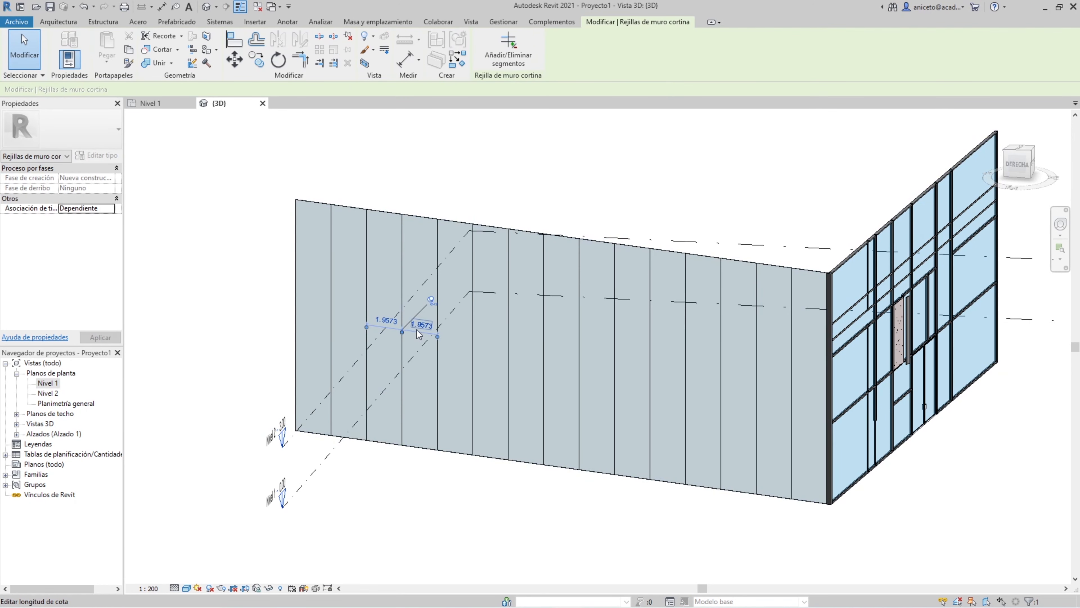
scroll(418, 334, up, 2)
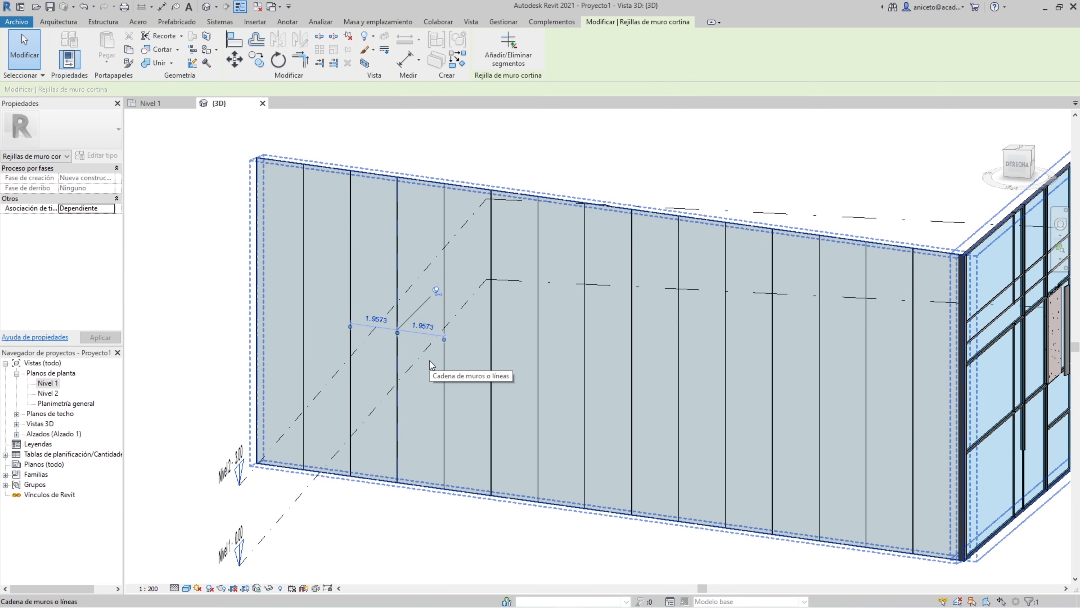
key(Escape)
scroll(411, 301, down, 3)
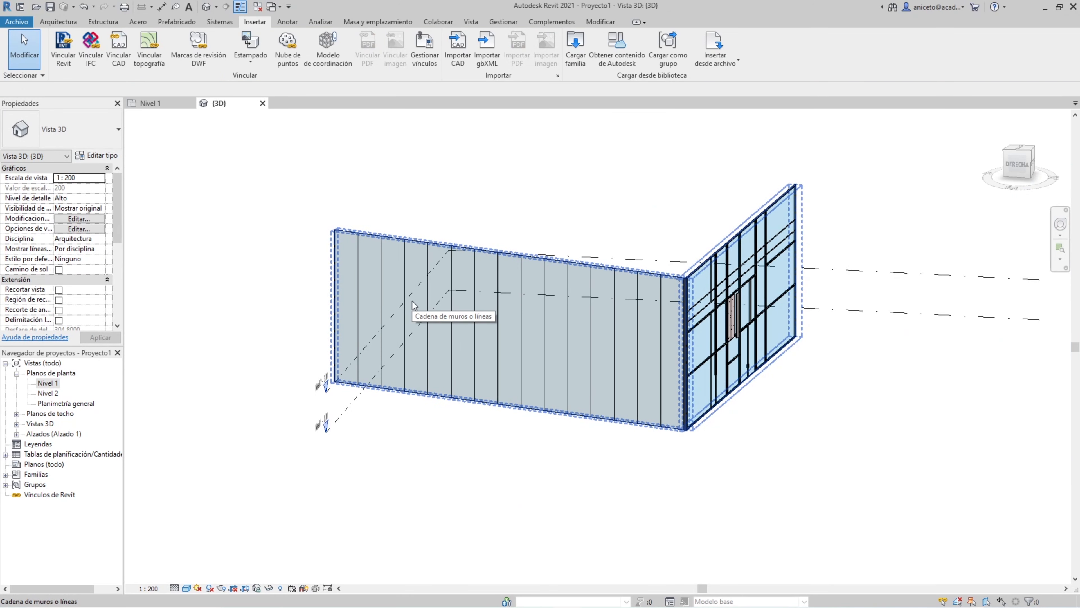
Set the MuroCortinaEjemplo type's horizontal grid layout to Espaciado máximo with a spacing of 1.0000.
key(Tab)
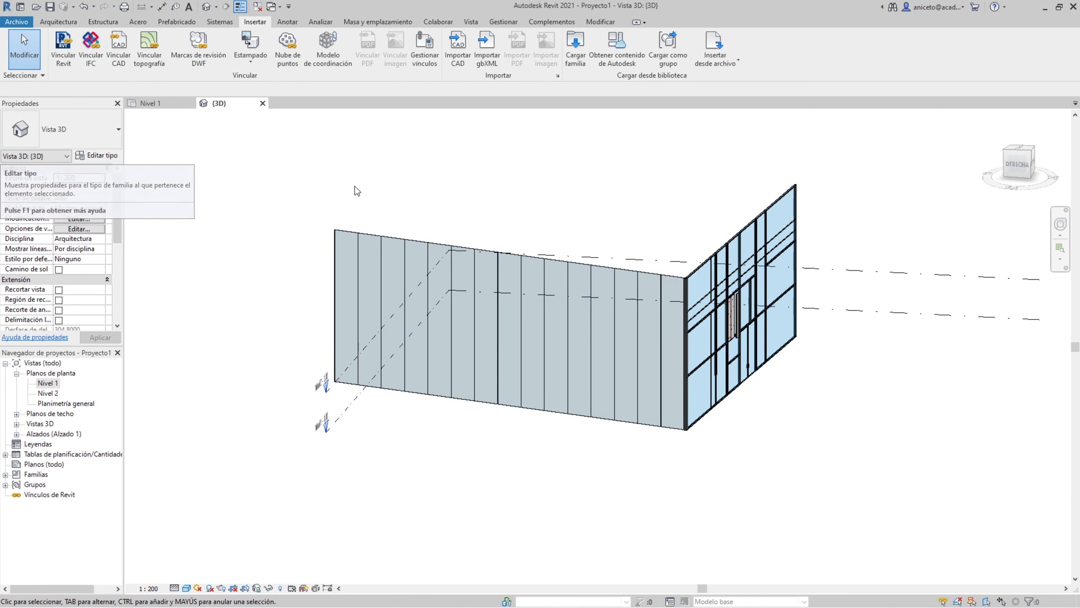
click(351, 228)
click(97, 155)
scroll(479, 322, down, 4)
scroll(479, 322, up, 1)
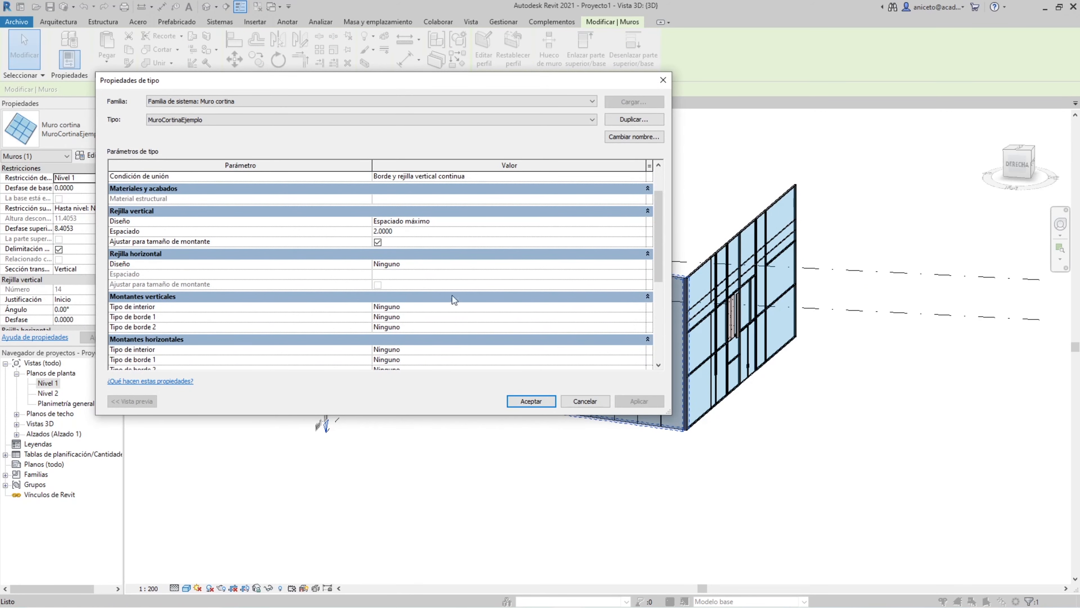
click(408, 264)
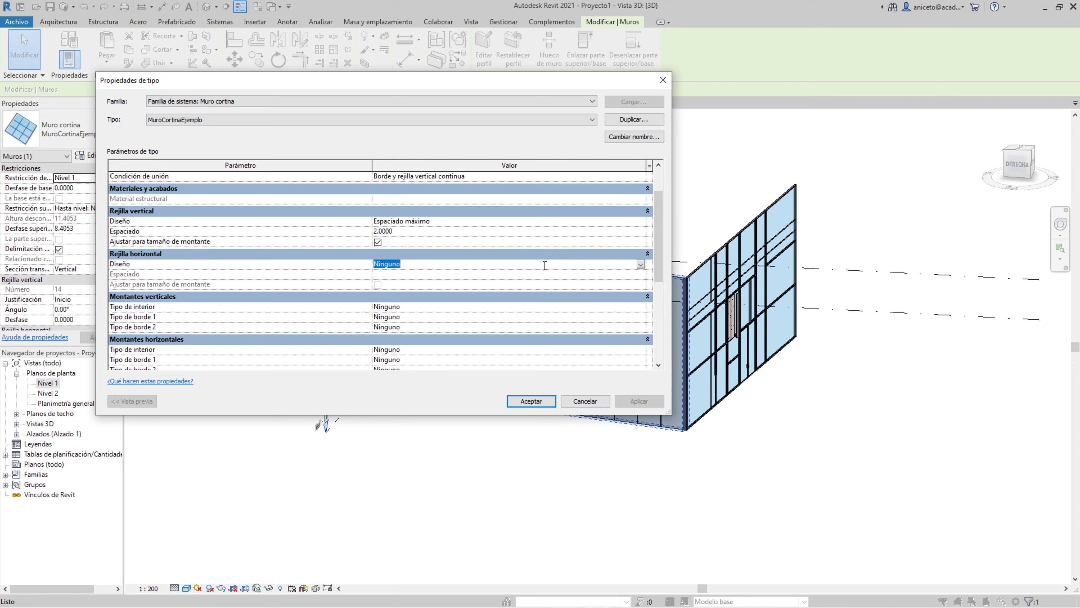
click(641, 264)
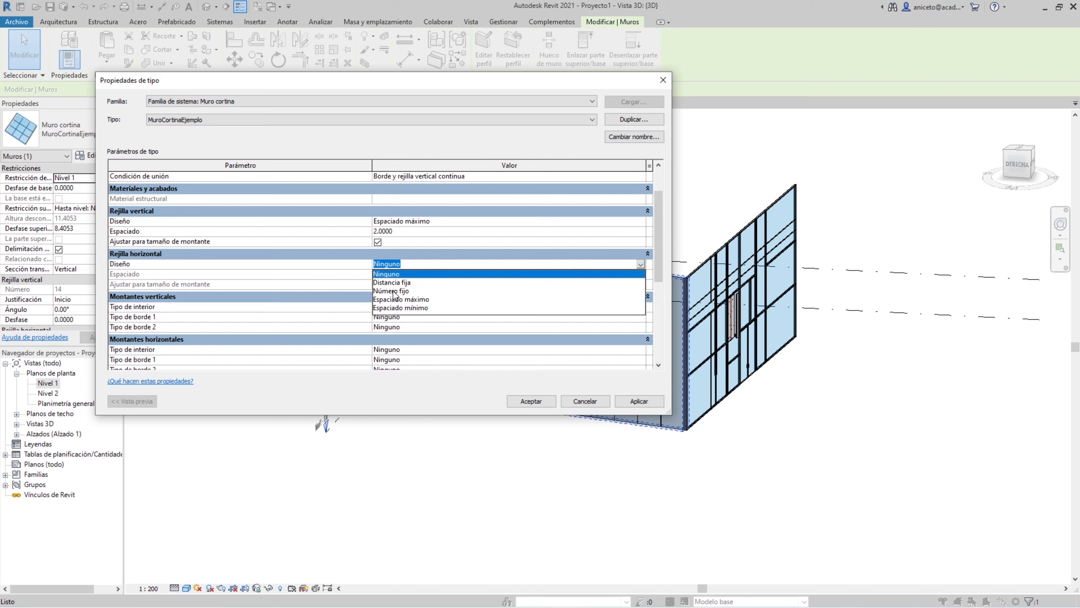
click(395, 299)
click(407, 275)
text(1)
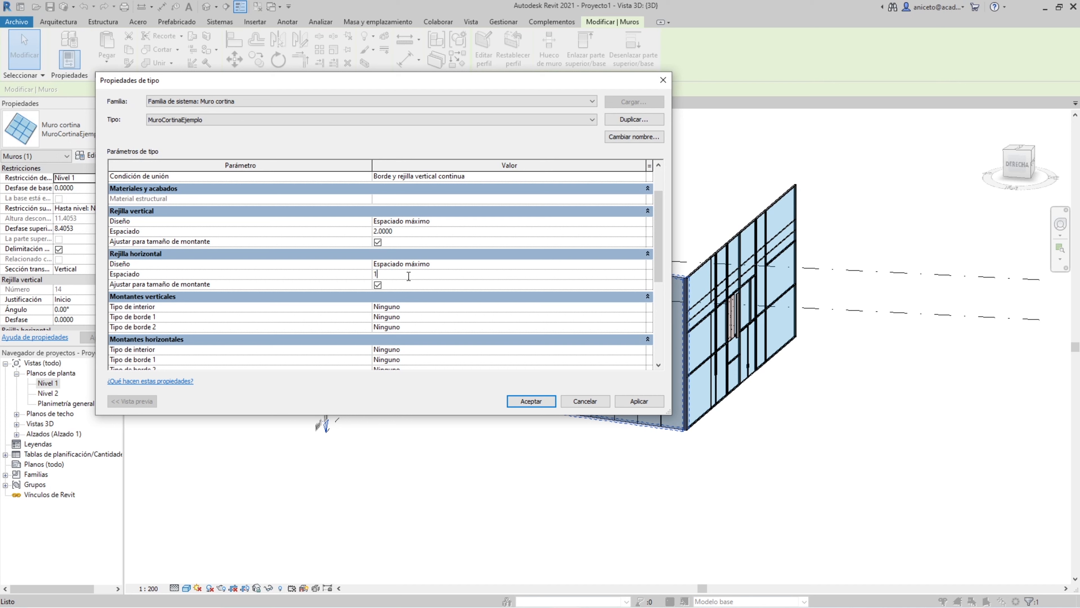
Assign the rectangular 10 x 40 cm mullion to the type's vertical interior, border 1 and border 2 mullions.
click(413, 310)
click(640, 307)
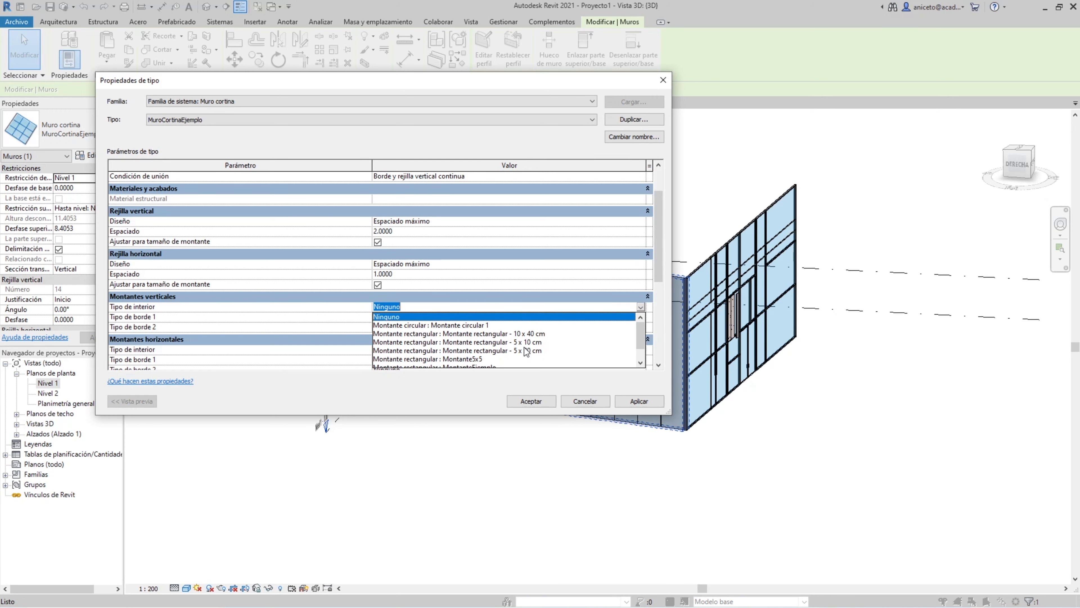
click(527, 334)
click(641, 317)
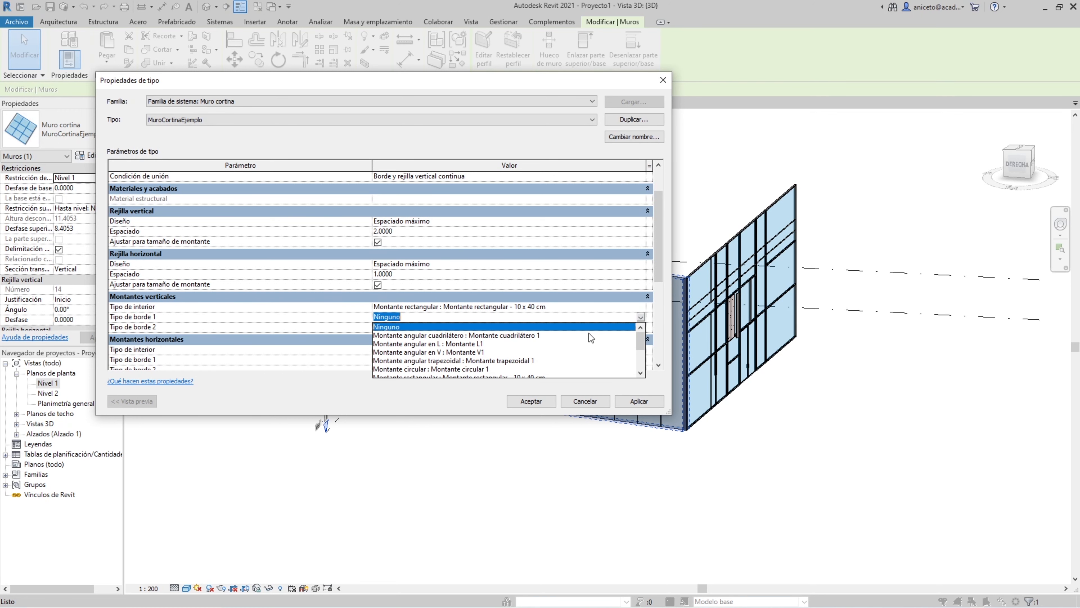
click(532, 336)
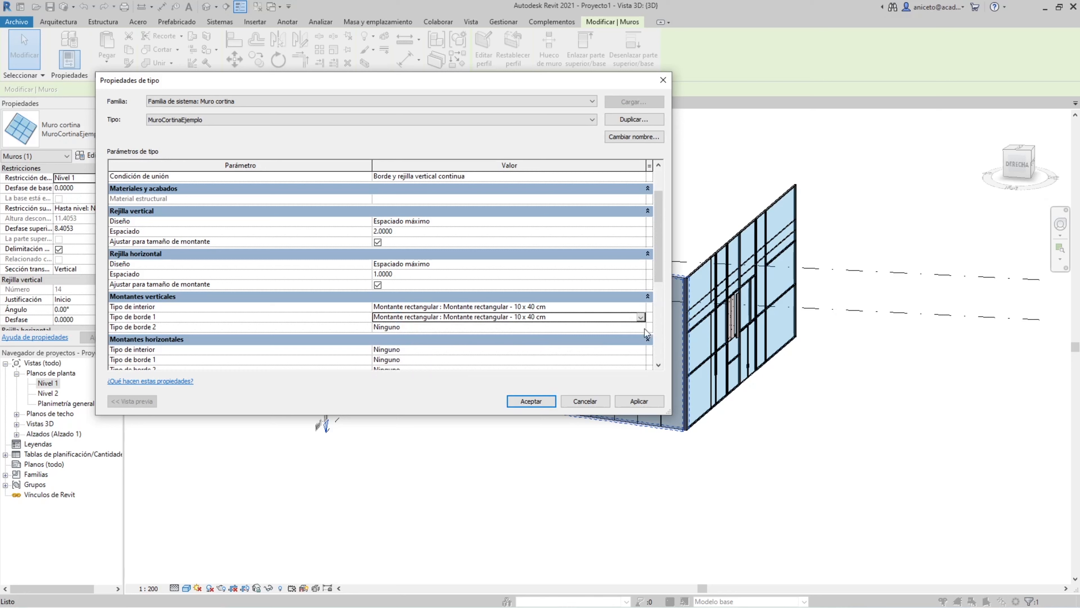
click(641, 328)
click(535, 346)
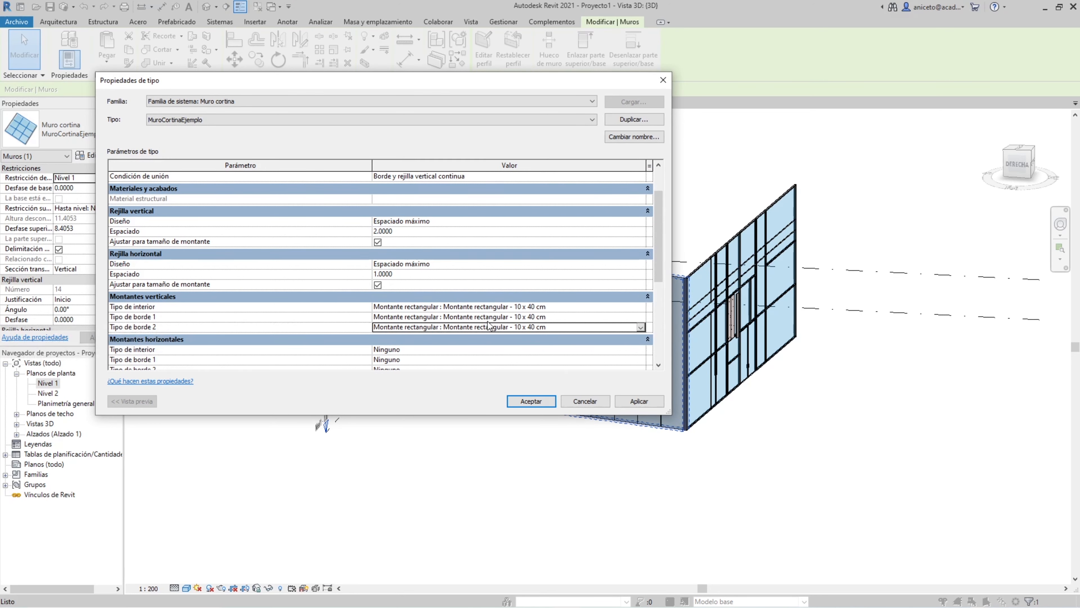
Assign the rectangular Montante5x5 mullion to the type's horizontal interior mullions.
scroll(413, 345, down, 1)
click(640, 316)
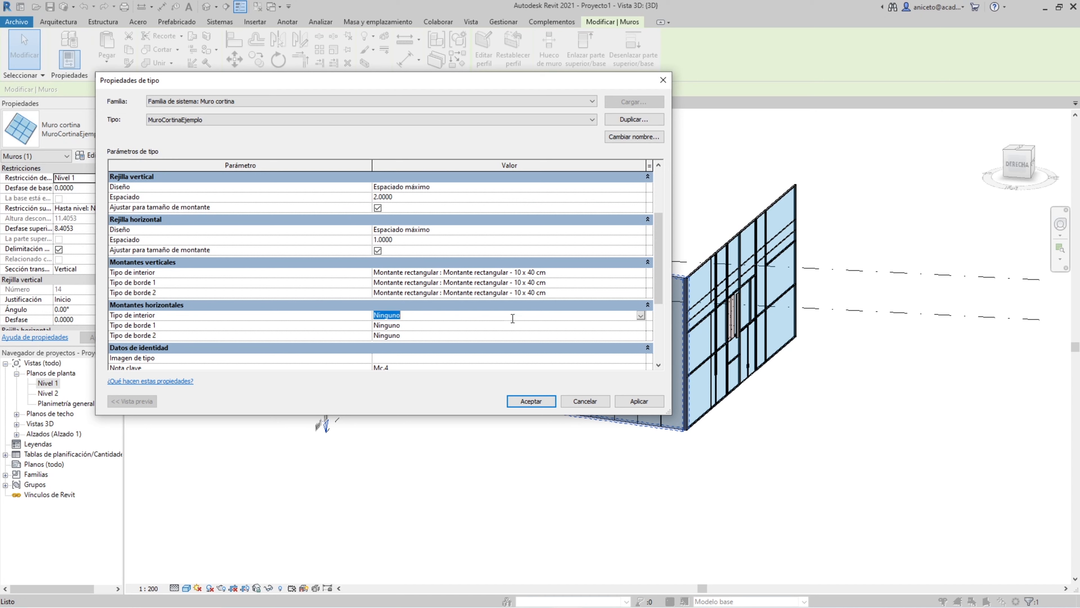
click(640, 315)
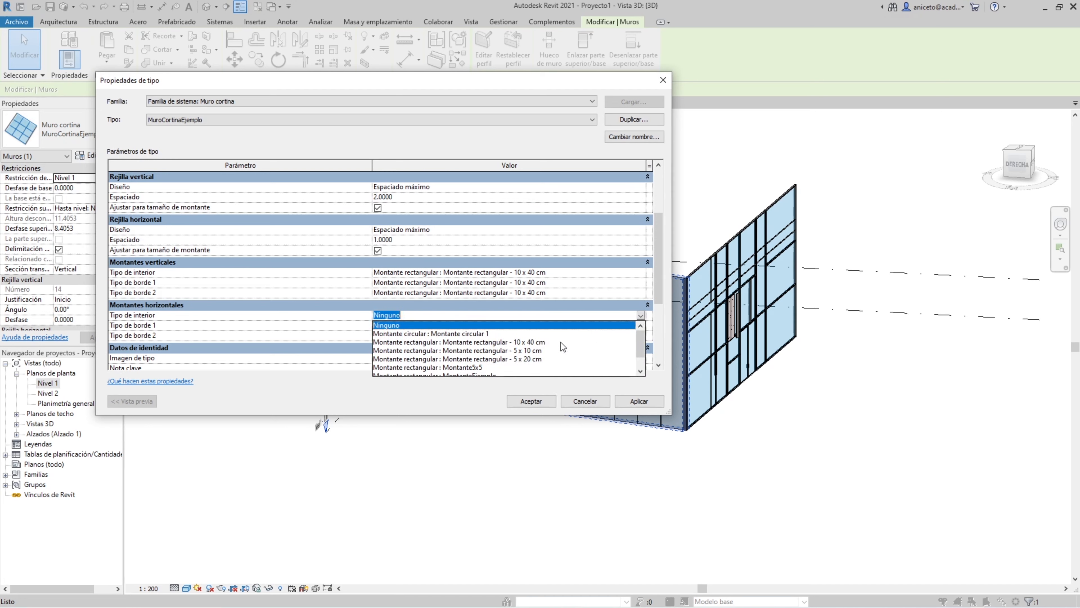
scroll(508, 356, down, 1)
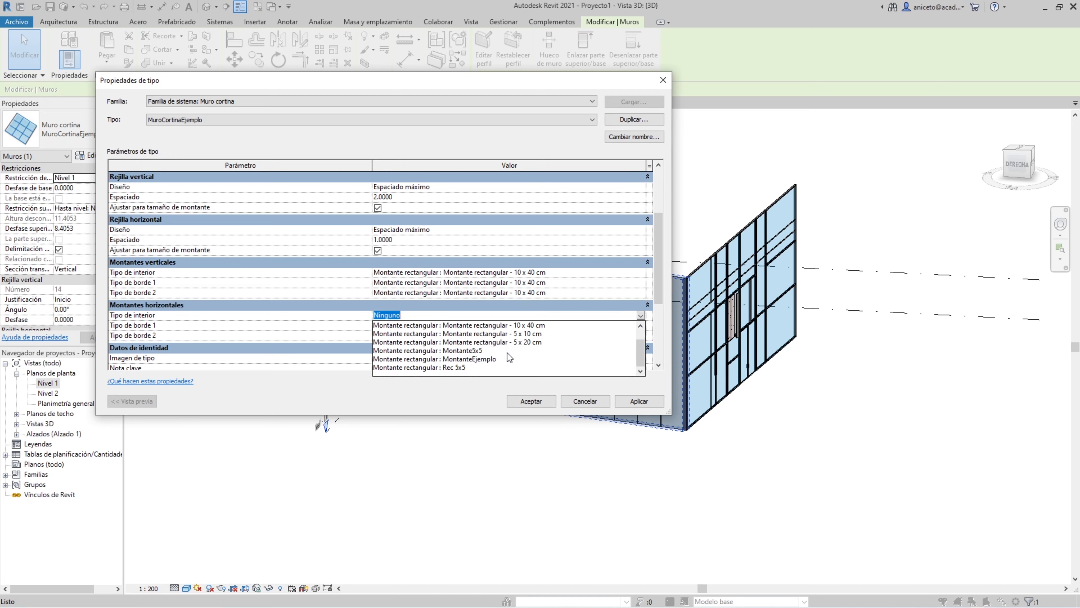
click(475, 350)
Assign the rectangular 10 x 40 cm mullion to the horizontal border 1 and border 2, accept the type properties and deselect the wall.
click(640, 326)
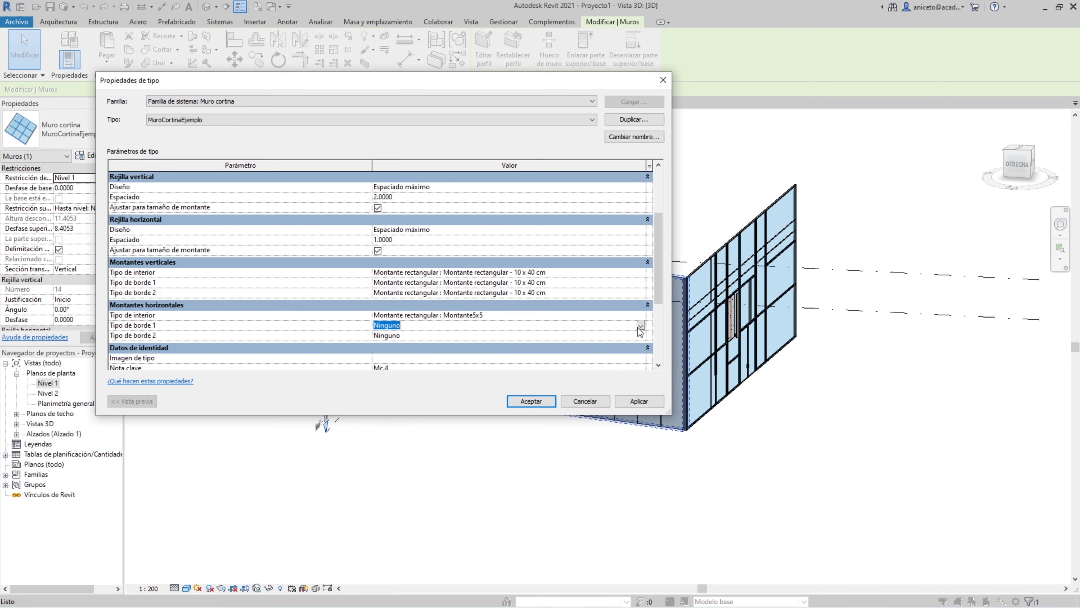
click(640, 326)
scroll(502, 355, down, 2)
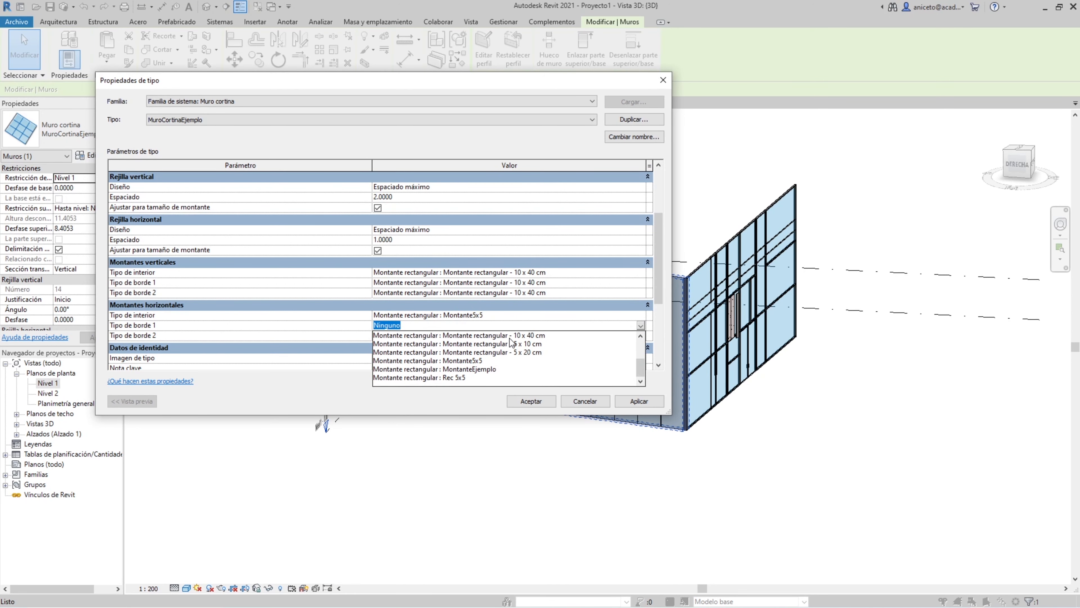
click(511, 347)
click(638, 336)
click(641, 336)
scroll(500, 357, down, 2)
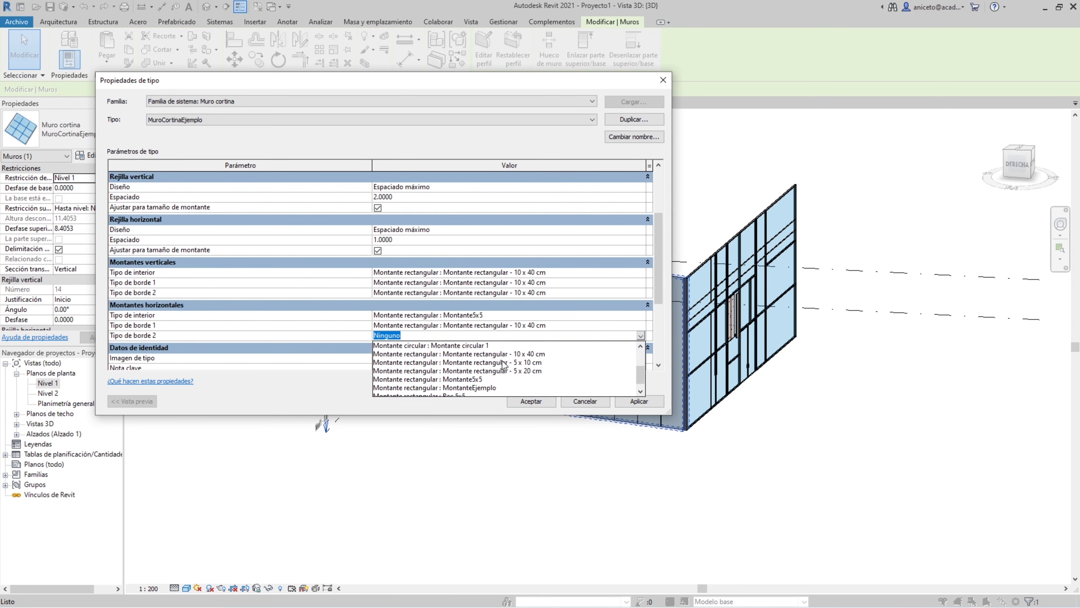
click(507, 354)
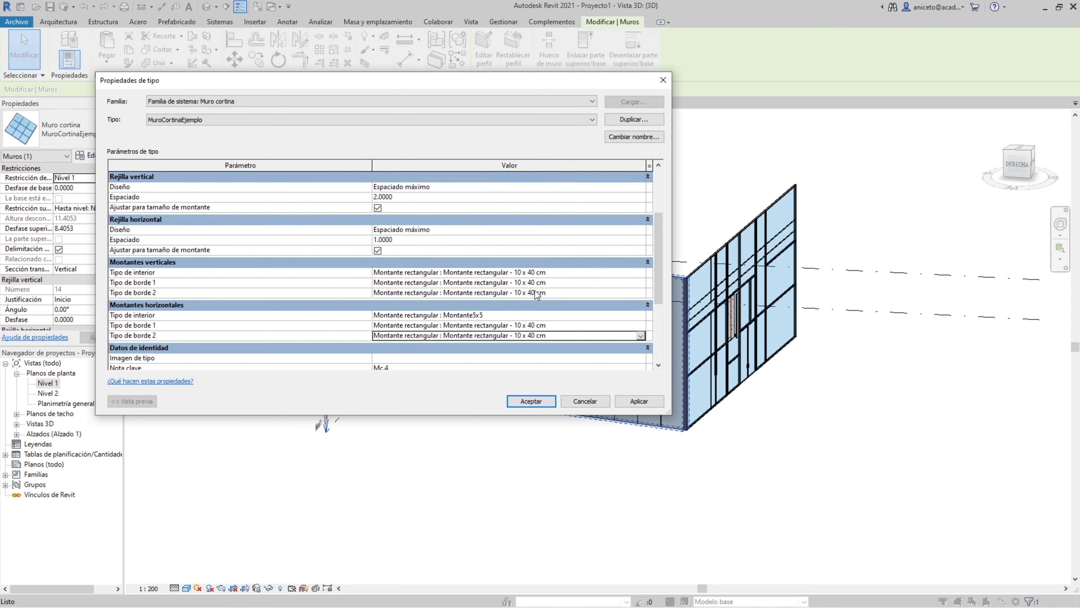
click(531, 401)
click(493, 457)
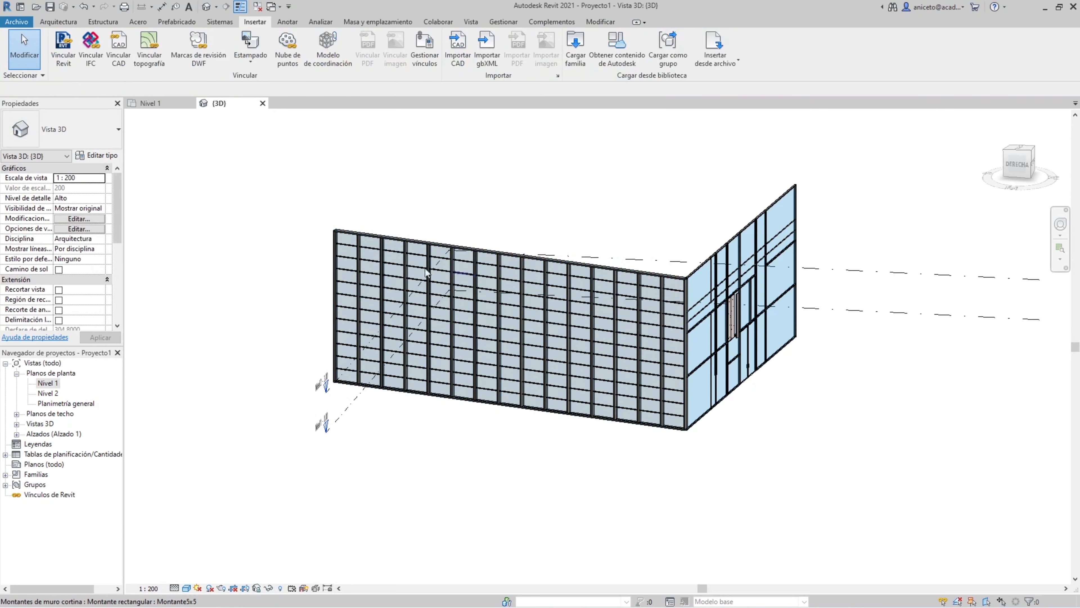
Create a similar MuroCortinaEjemplo wall in front of the existing one, drawing chained segments about 42.6 and 82.5 long.
scroll(468, 274, up, 10)
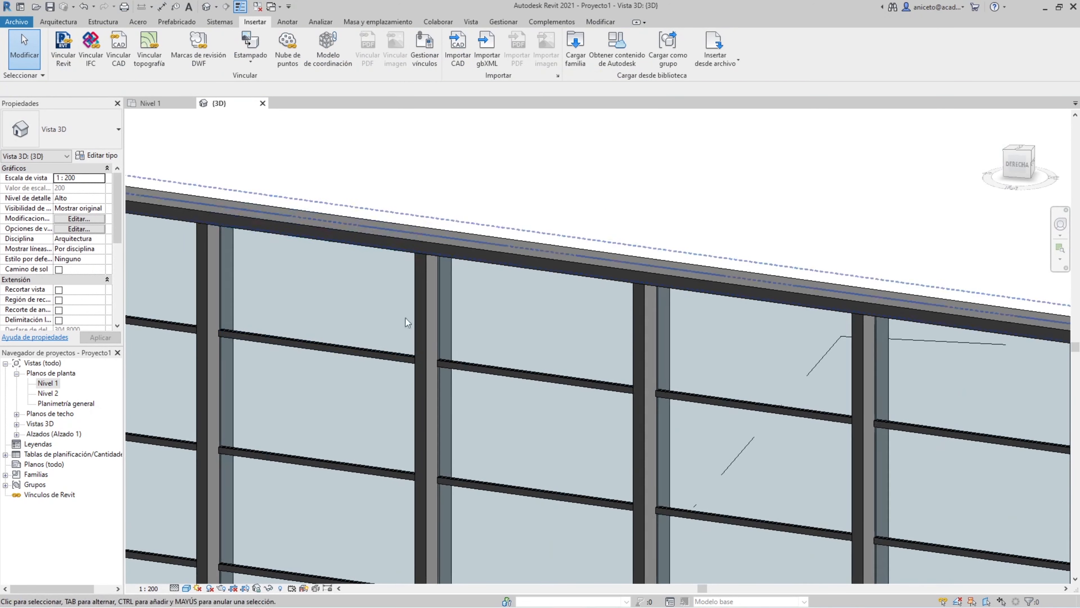
scroll(461, 203, down, 10)
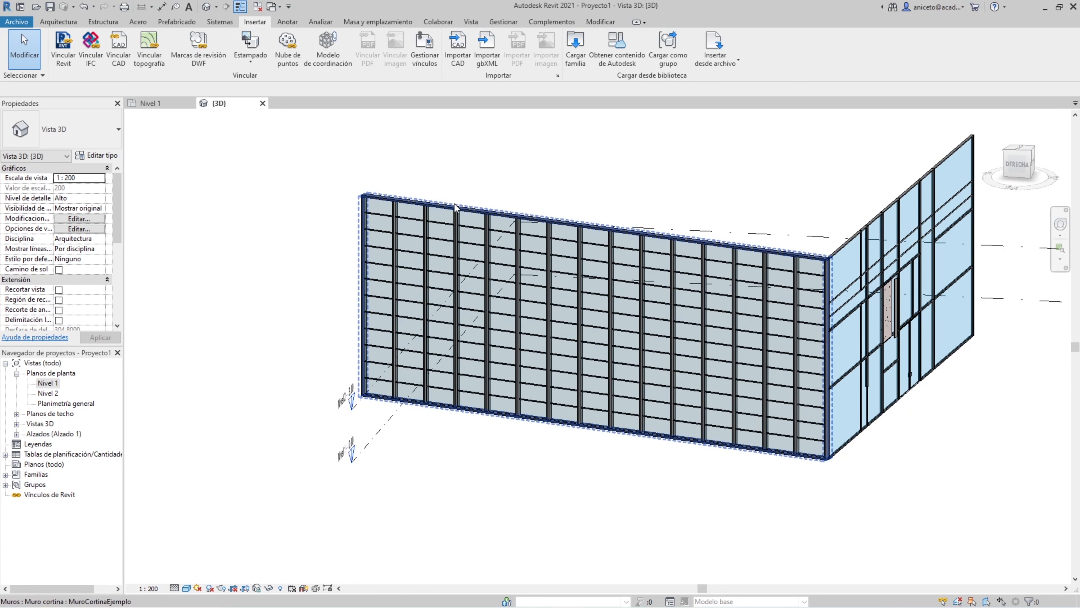
click(456, 207)
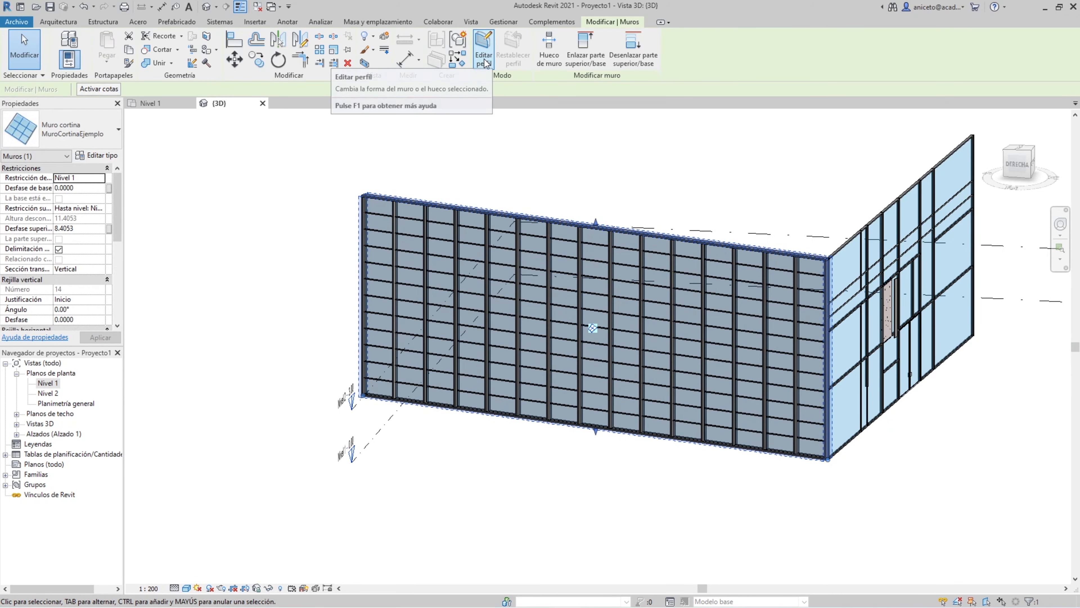
click(457, 59)
scroll(346, 299, down, 2)
click(331, 473)
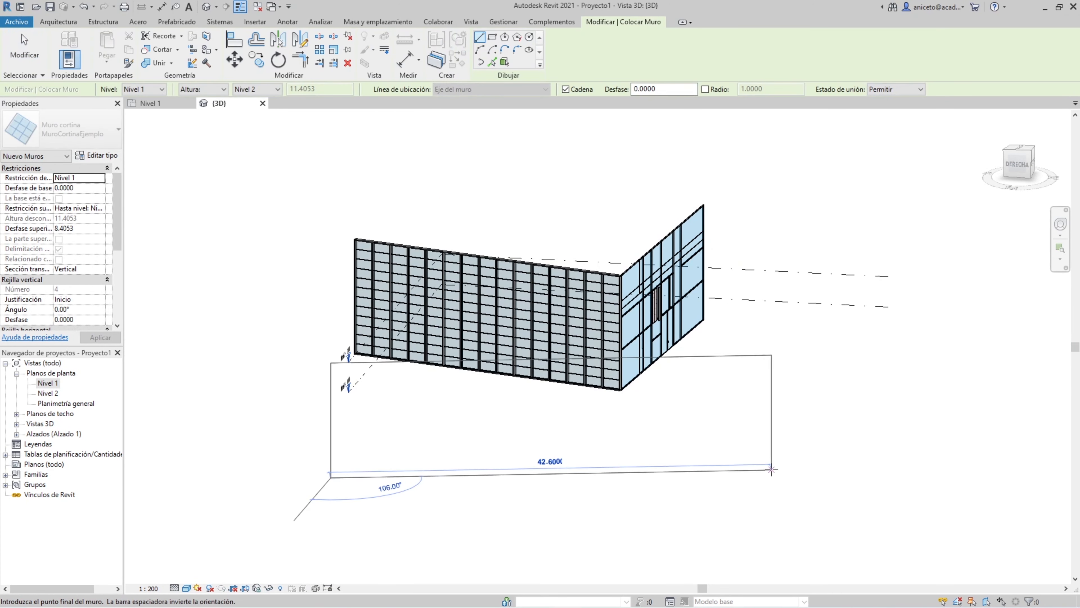
click(893, 266)
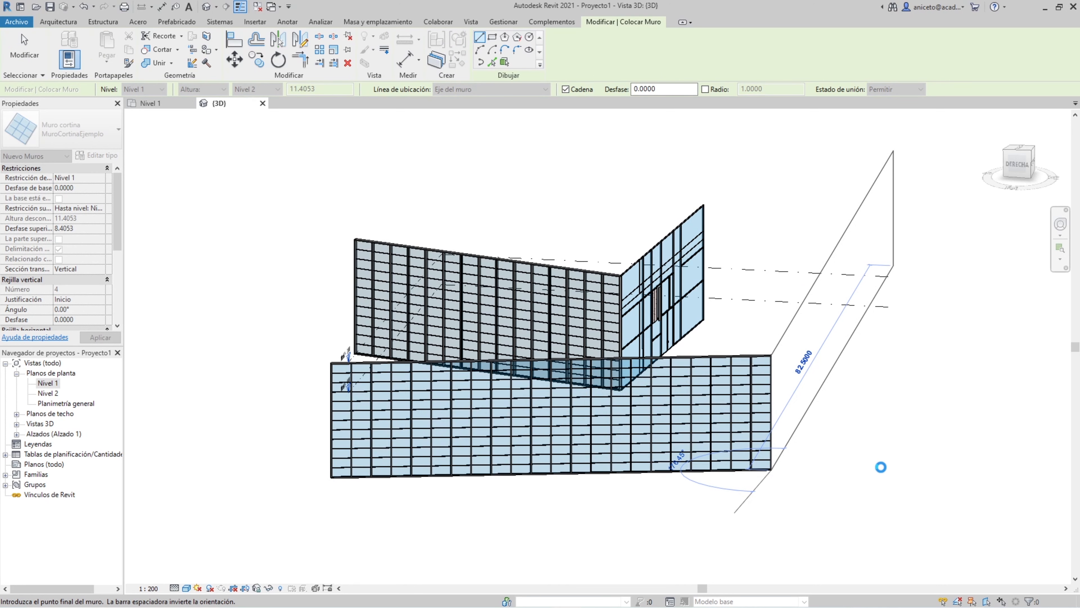